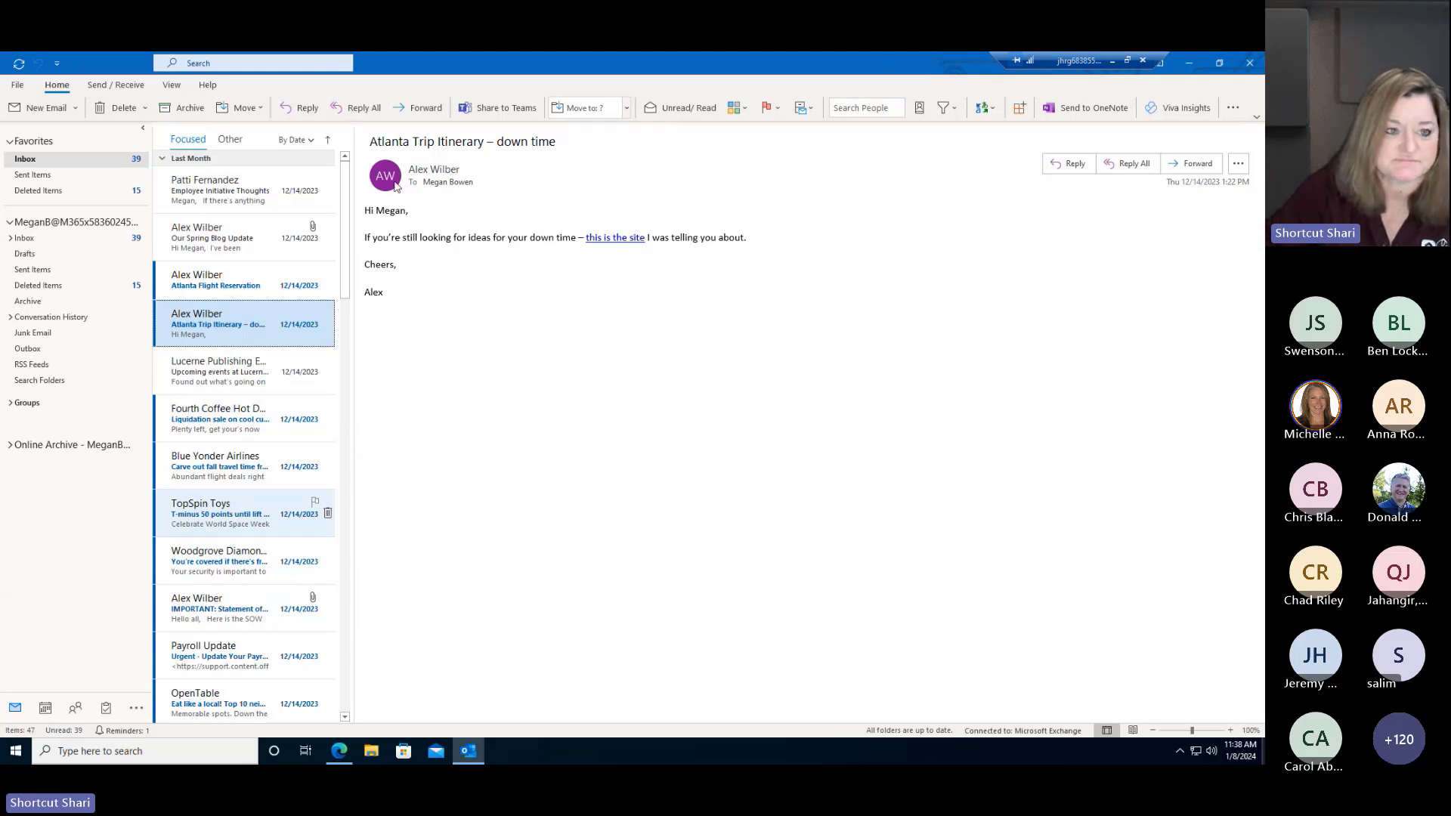
- Switch to the Microsoft 365 home page in Edge and look over the apps in the app launcher
{"action": "left_click", "coordinate": [340, 752]}
{"action": "left_click", "coordinate": [412, 219]}
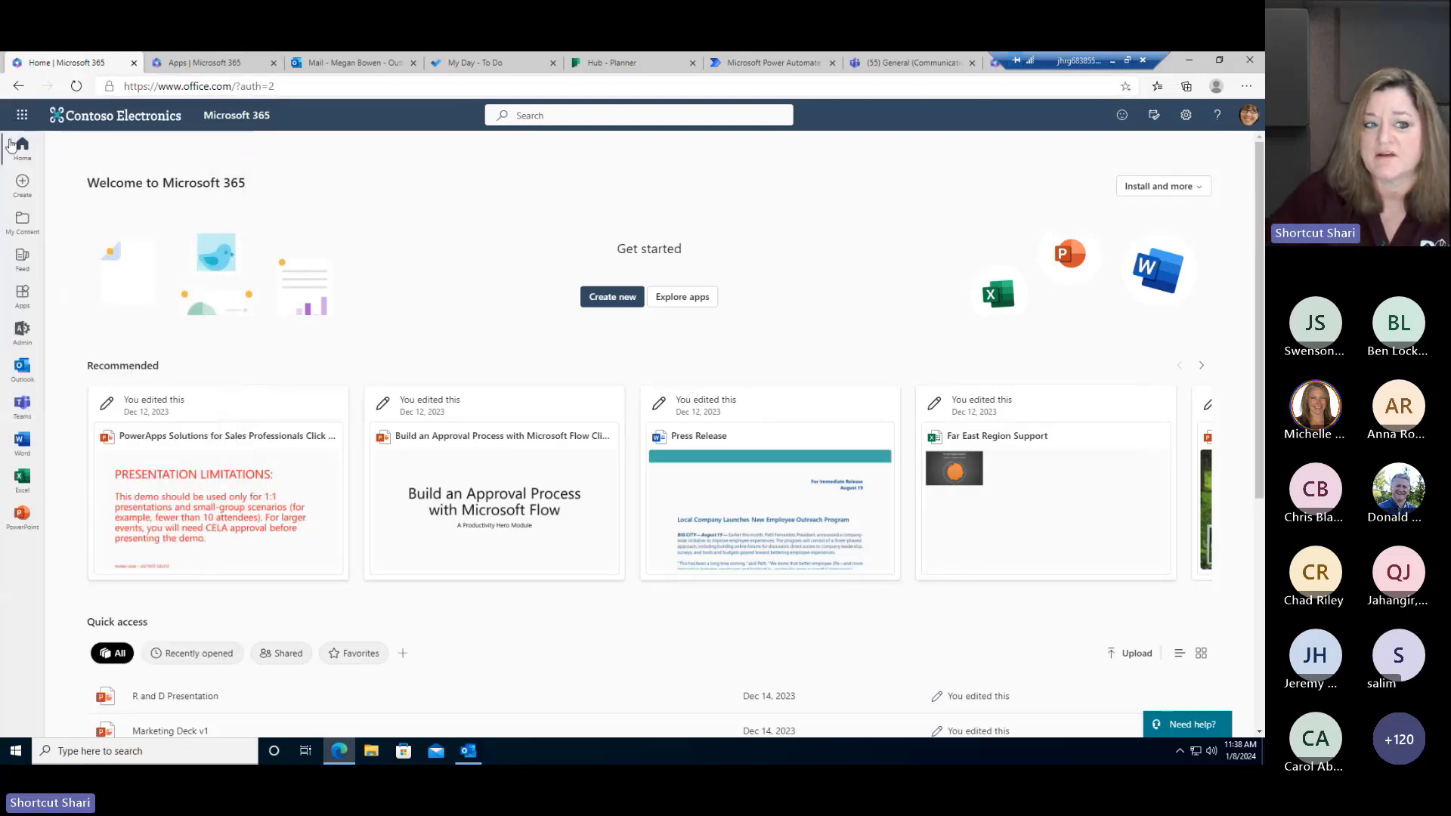
{"action": "left_click", "coordinate": [22, 117]}
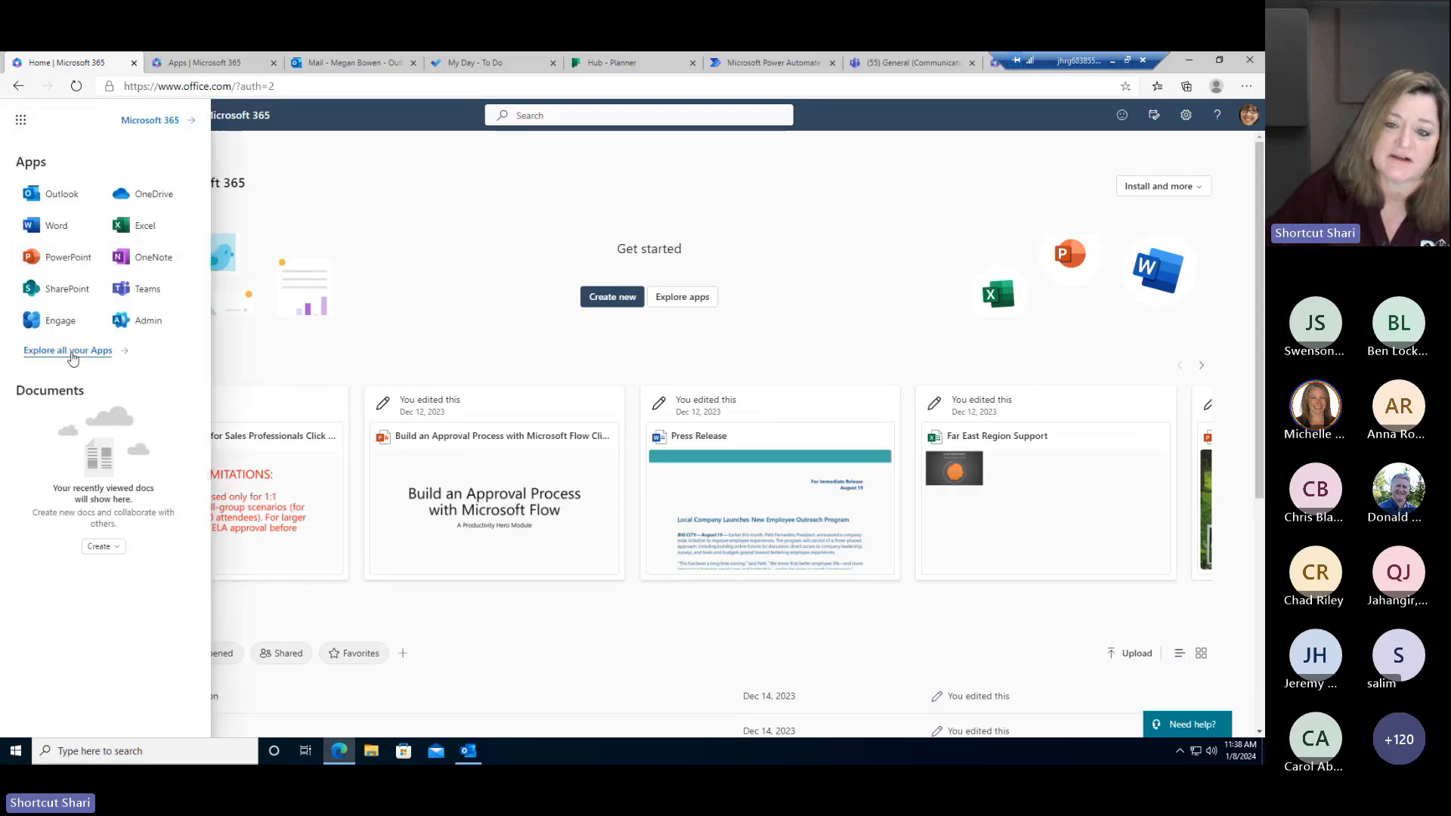
{"action": "left_click", "coordinate": [341, 219]}
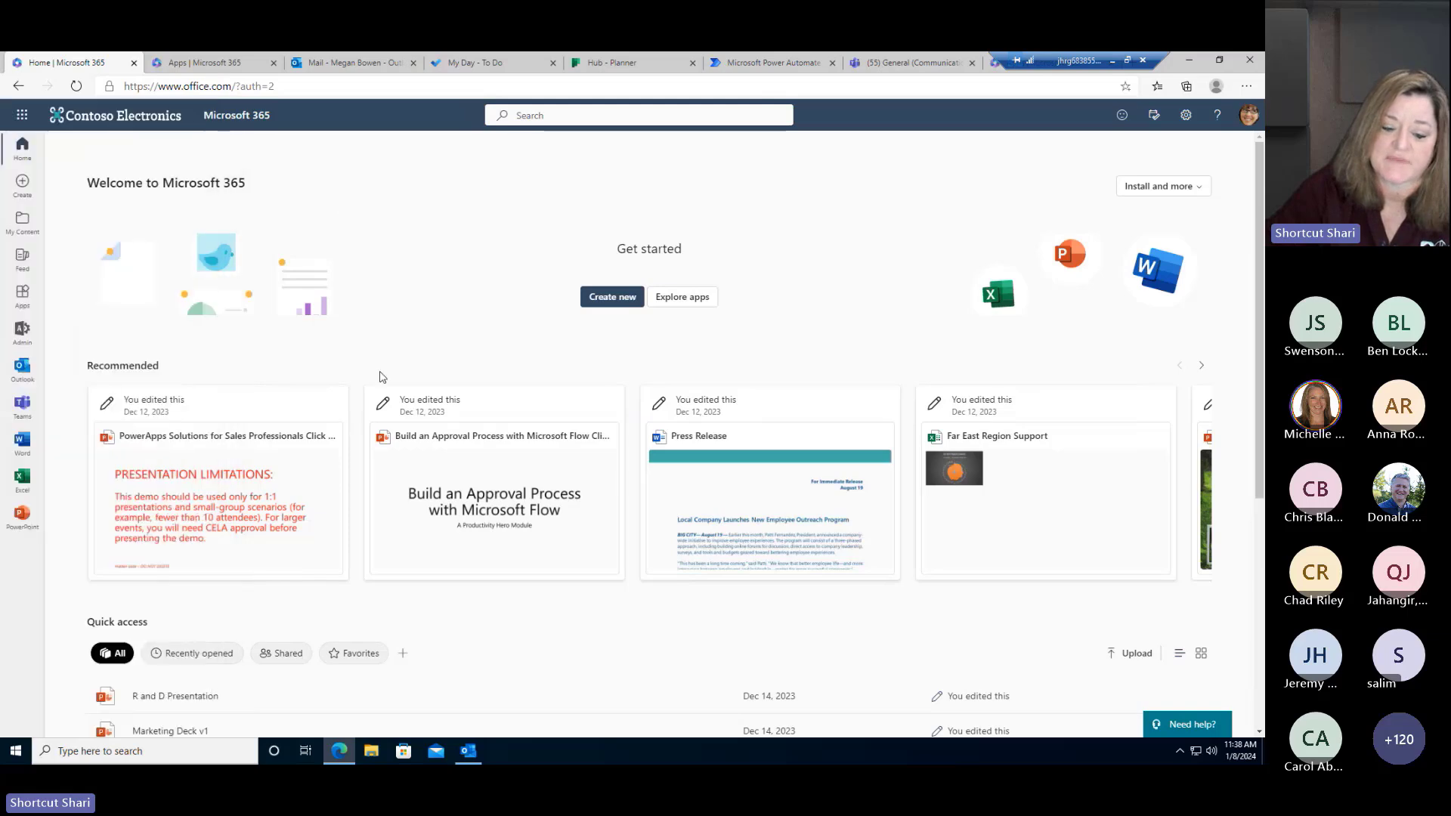
- Switch to Outlook, create a task from the "Liquidation sale on cool cups" email and set its follow-up flag to This Week
{"action": "left_click", "coordinate": [466, 751]}
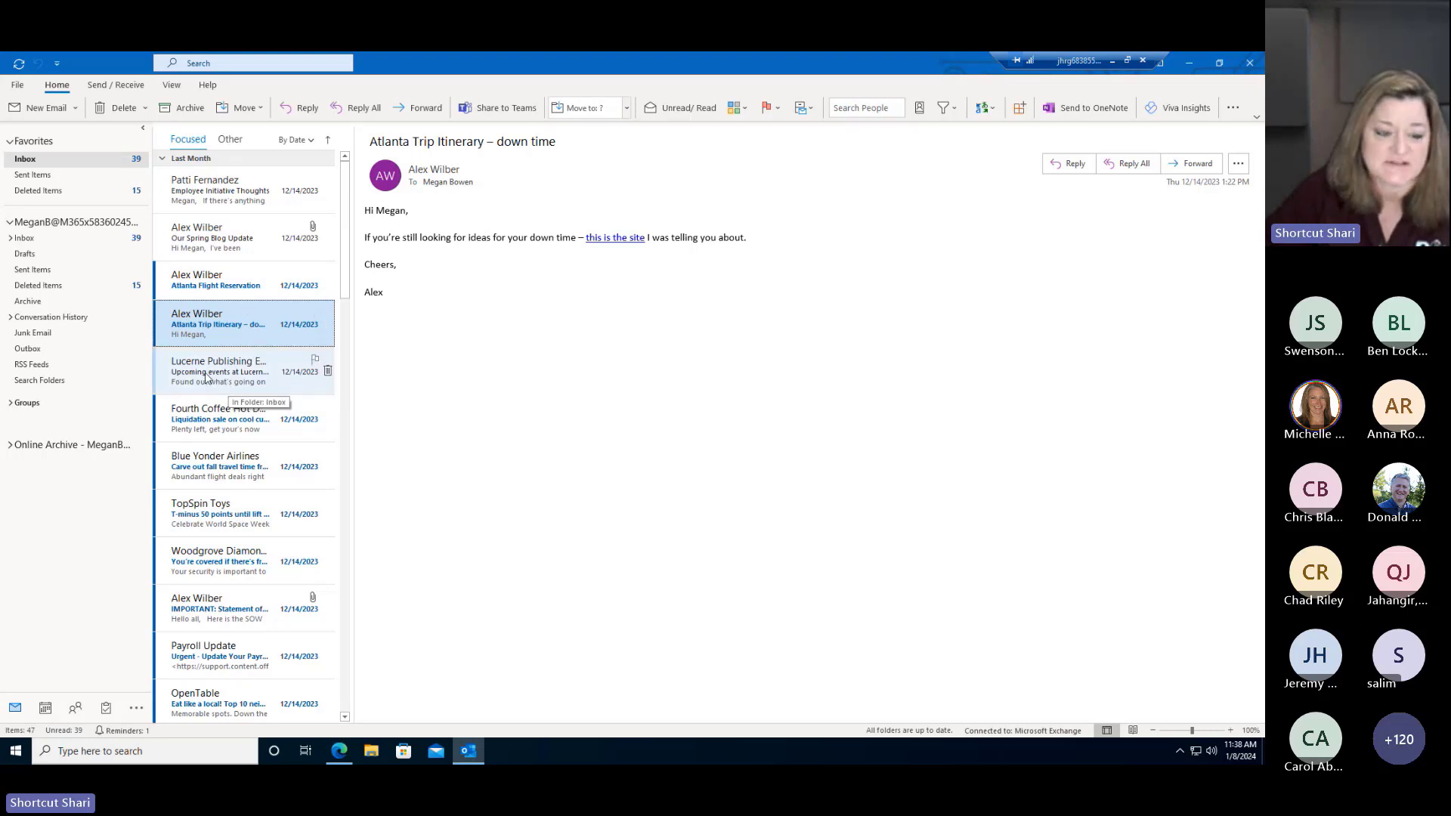
{"action": "left_click", "coordinate": [250, 467]}
{"action": "left_click_drag", "start_coordinate": [238, 412], "coordinate": [107, 718]}
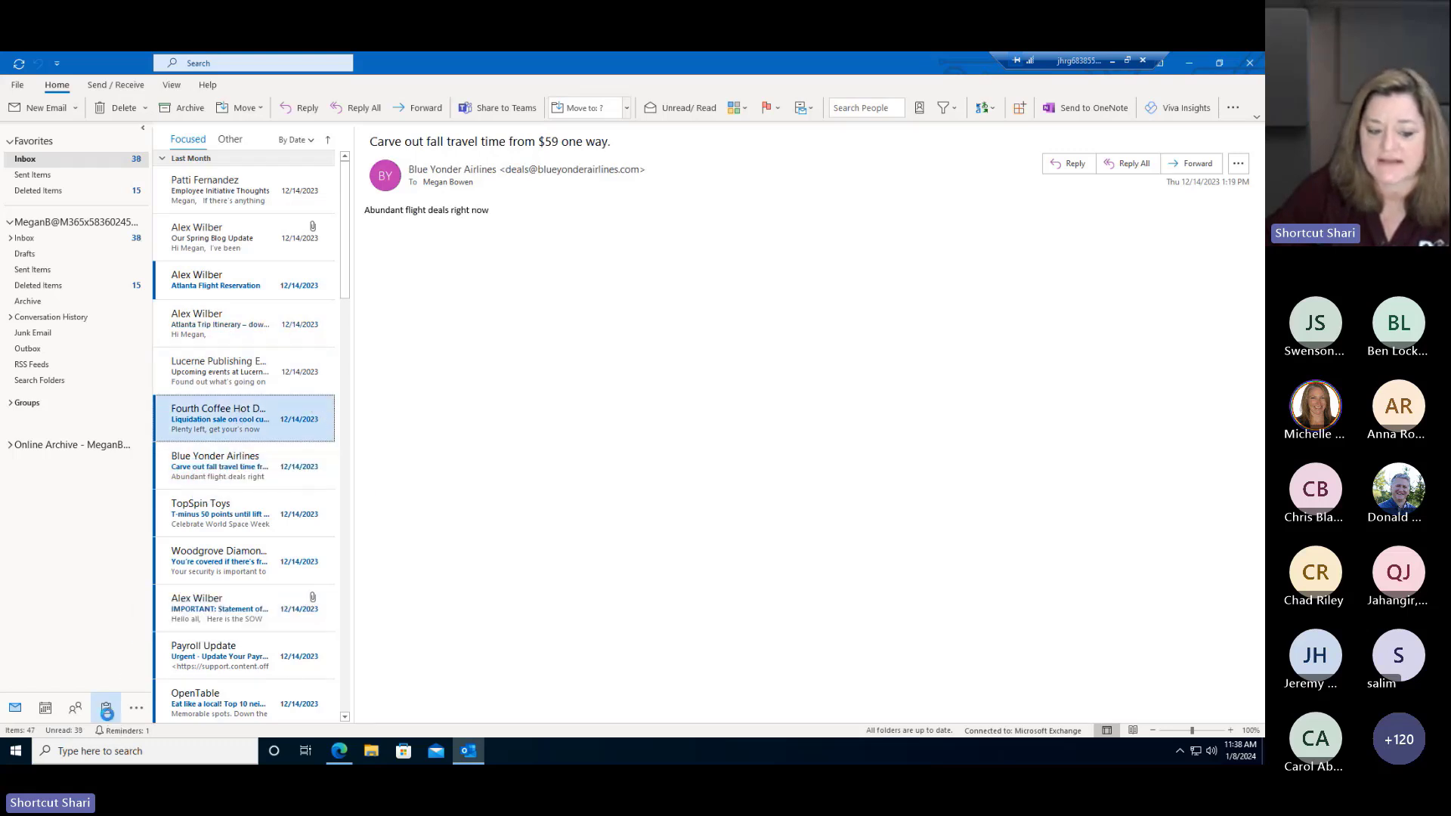
{"action": "left_click_drag", "start_coordinate": [200, 391], "coordinate": [373, 594]}
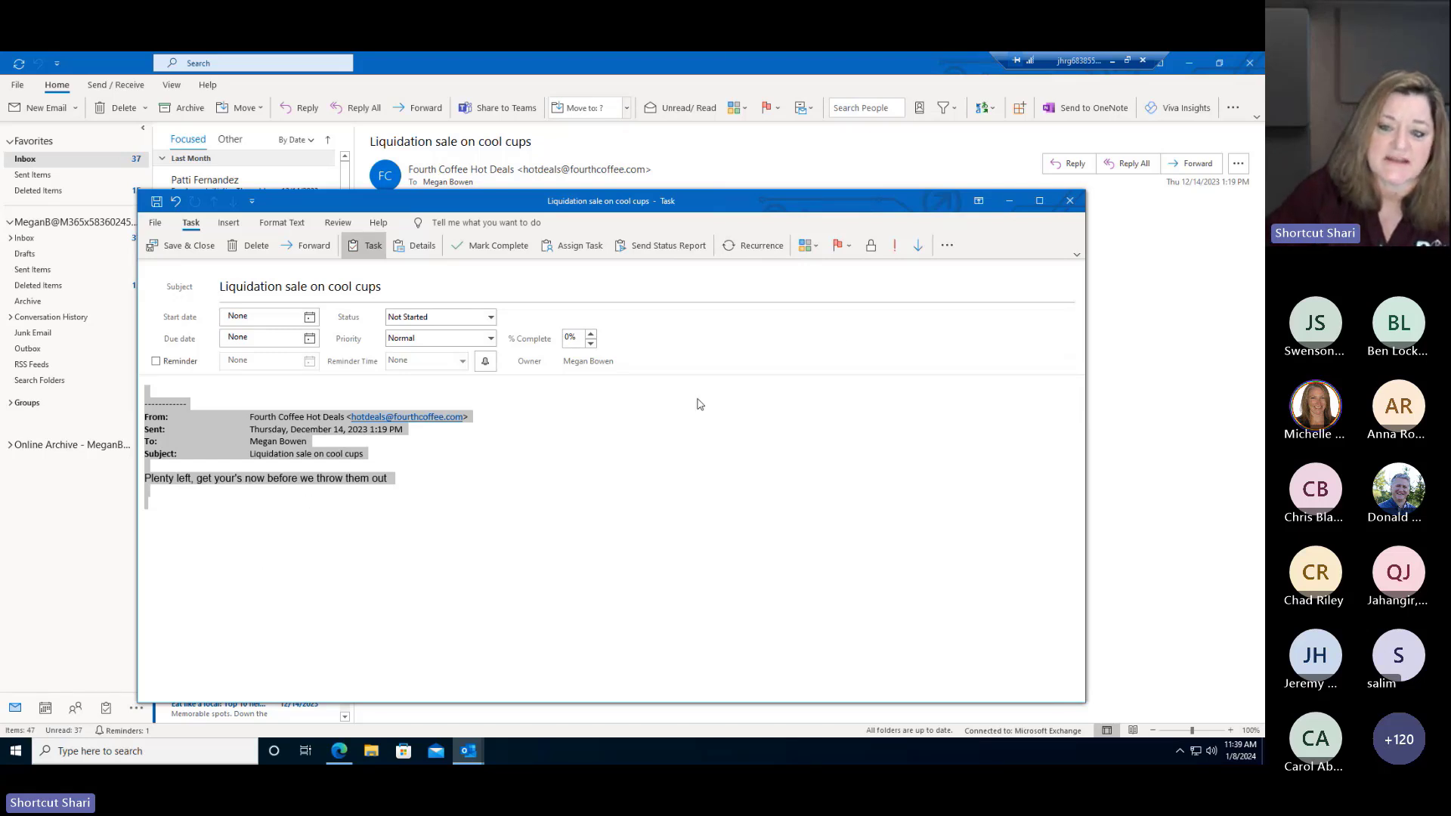
{"action": "left_click", "coordinate": [847, 246]}
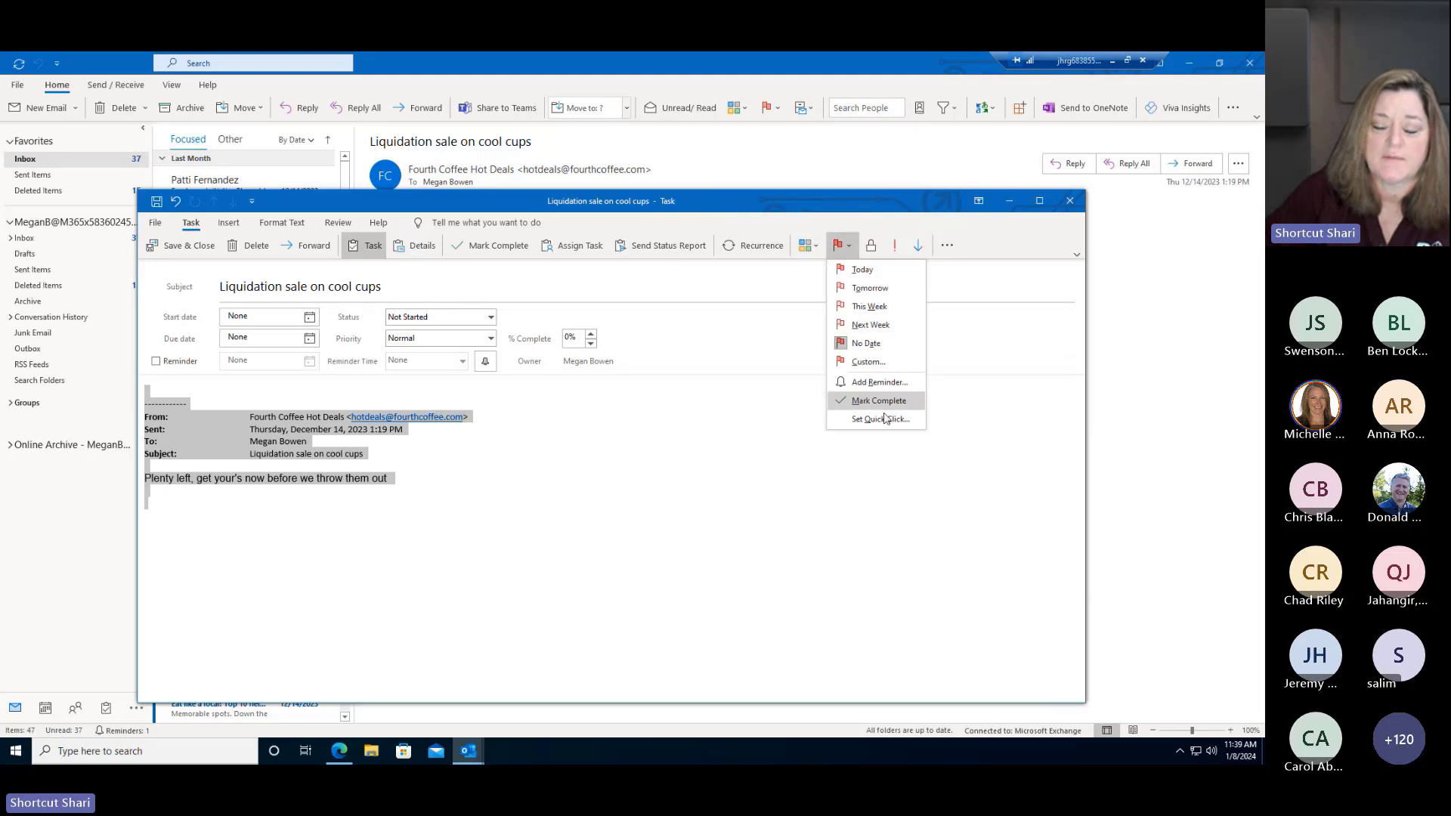
{"action": "left_click", "coordinate": [875, 309]}
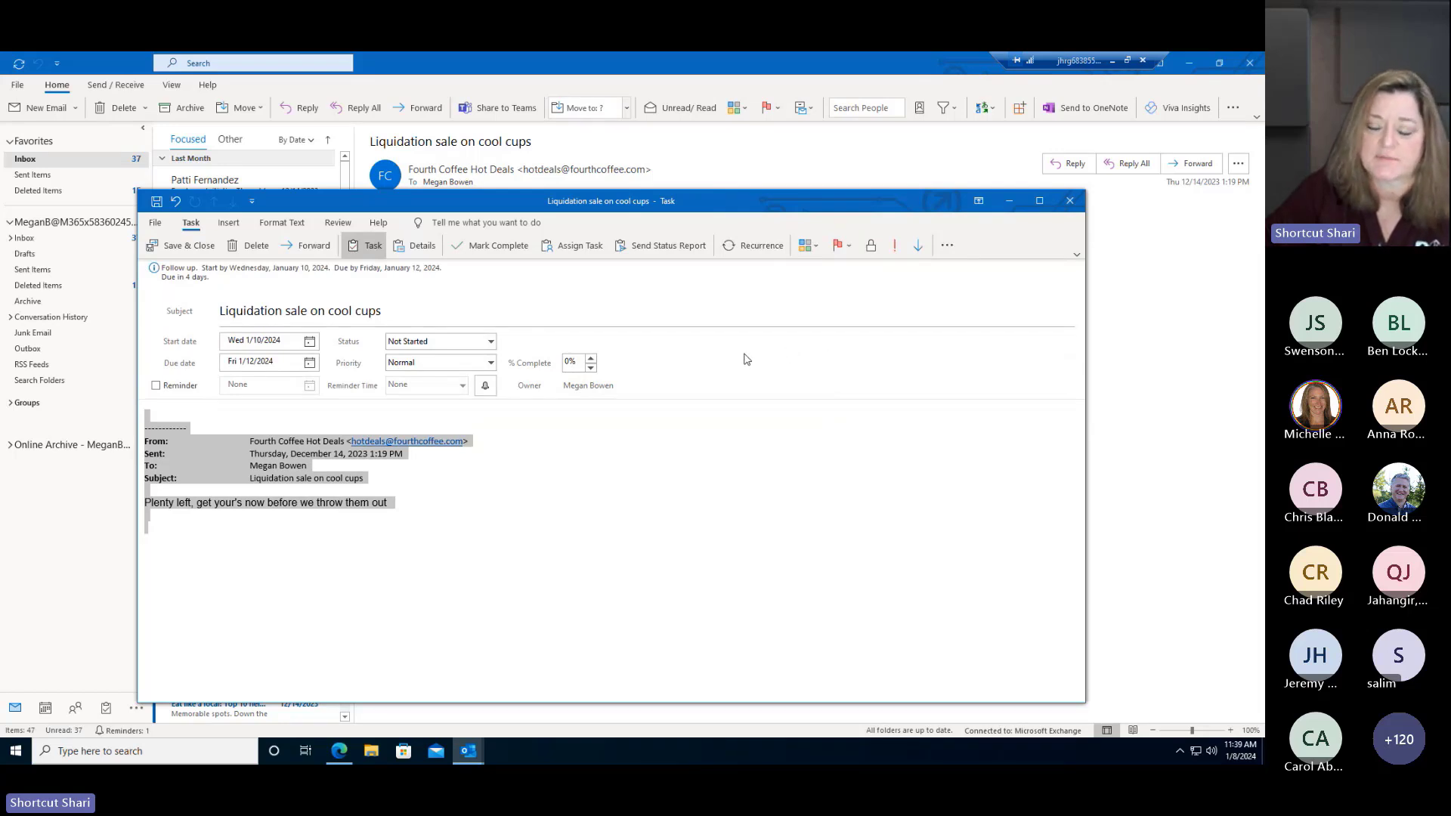
- Change the color of the Blue category to dark green in the full list of color categories
{"action": "left_click", "coordinate": [812, 254]}
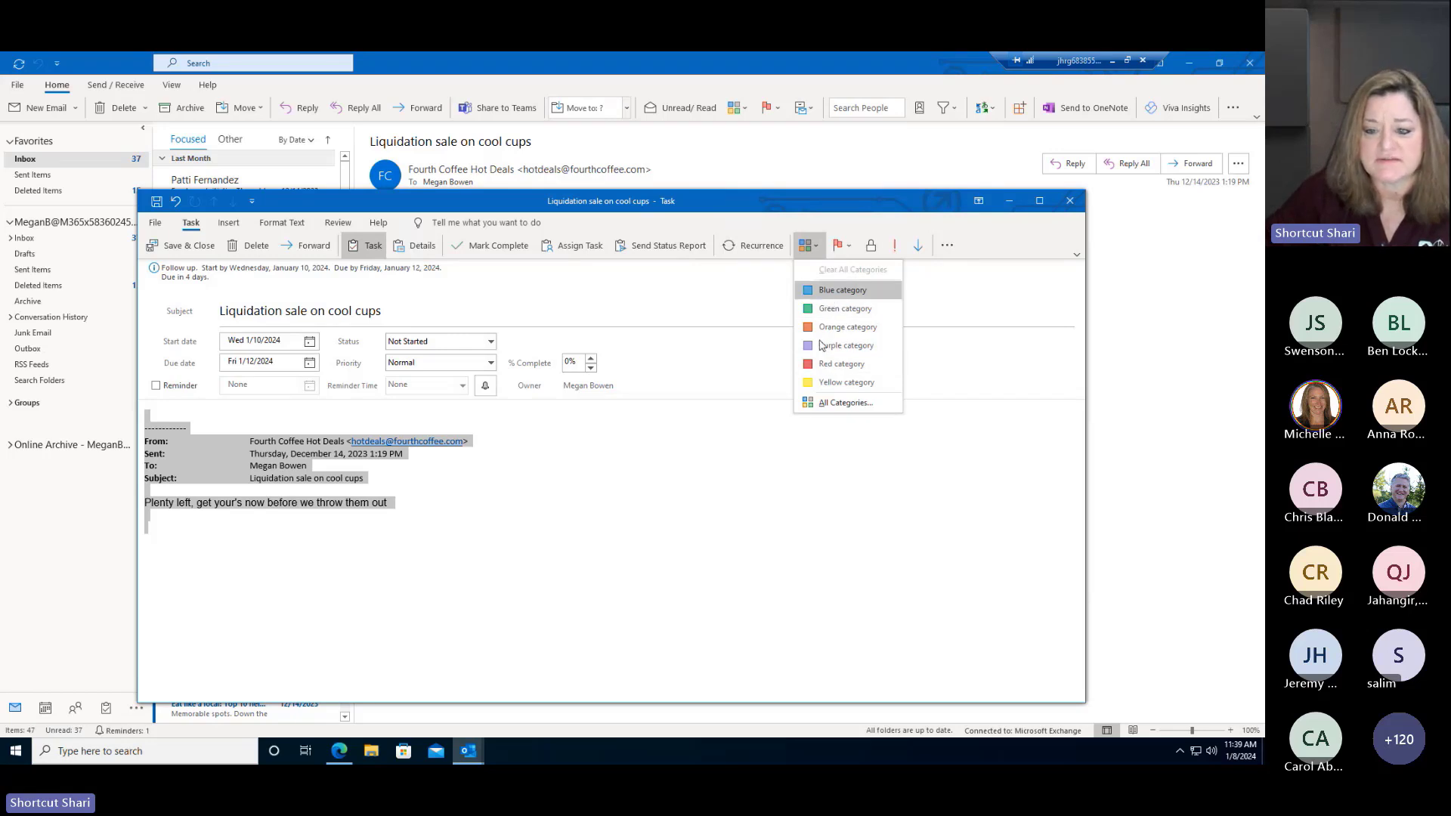
{"action": "left_click", "coordinate": [840, 408]}
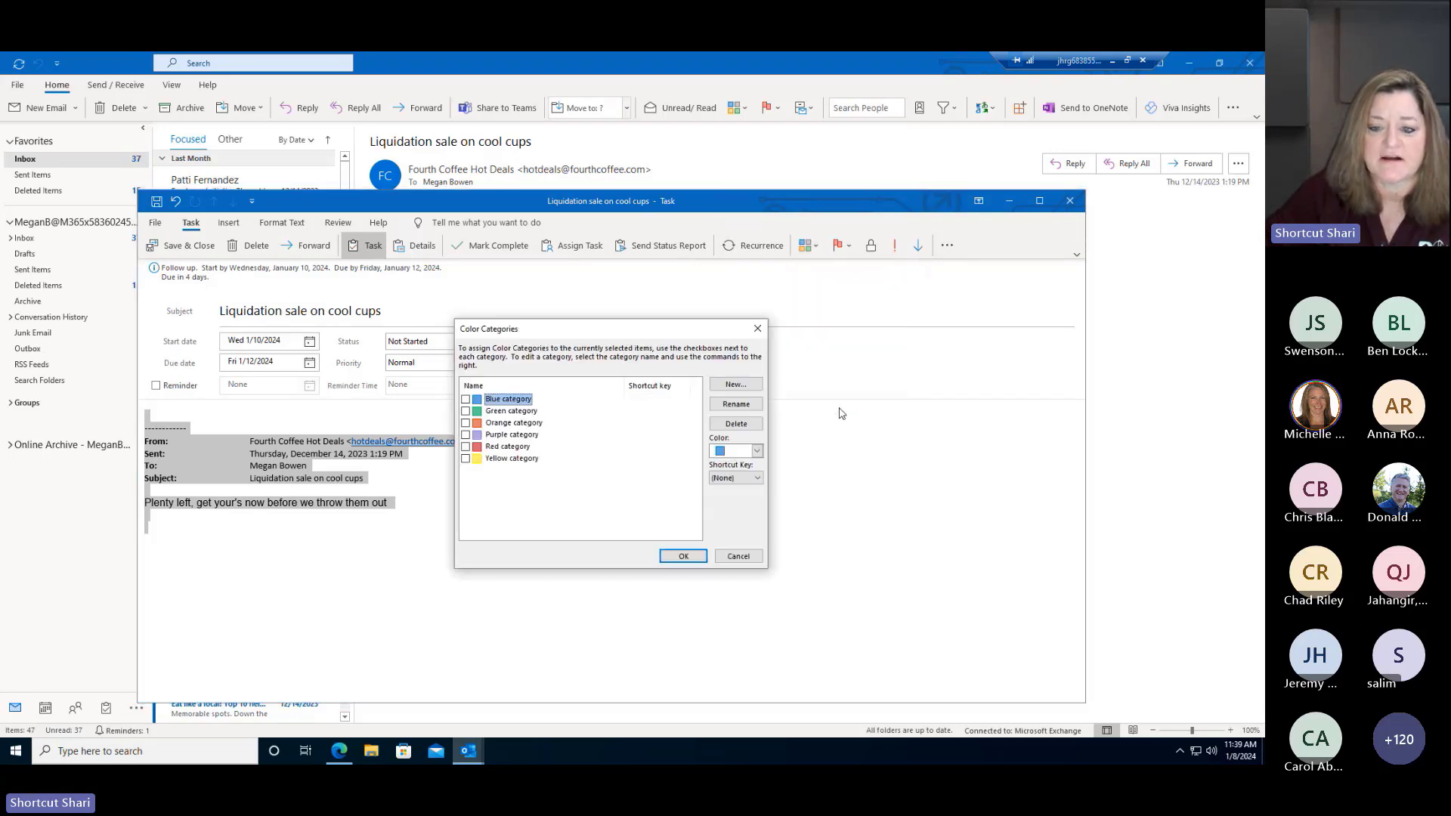
{"action": "left_click", "coordinate": [757, 451]}
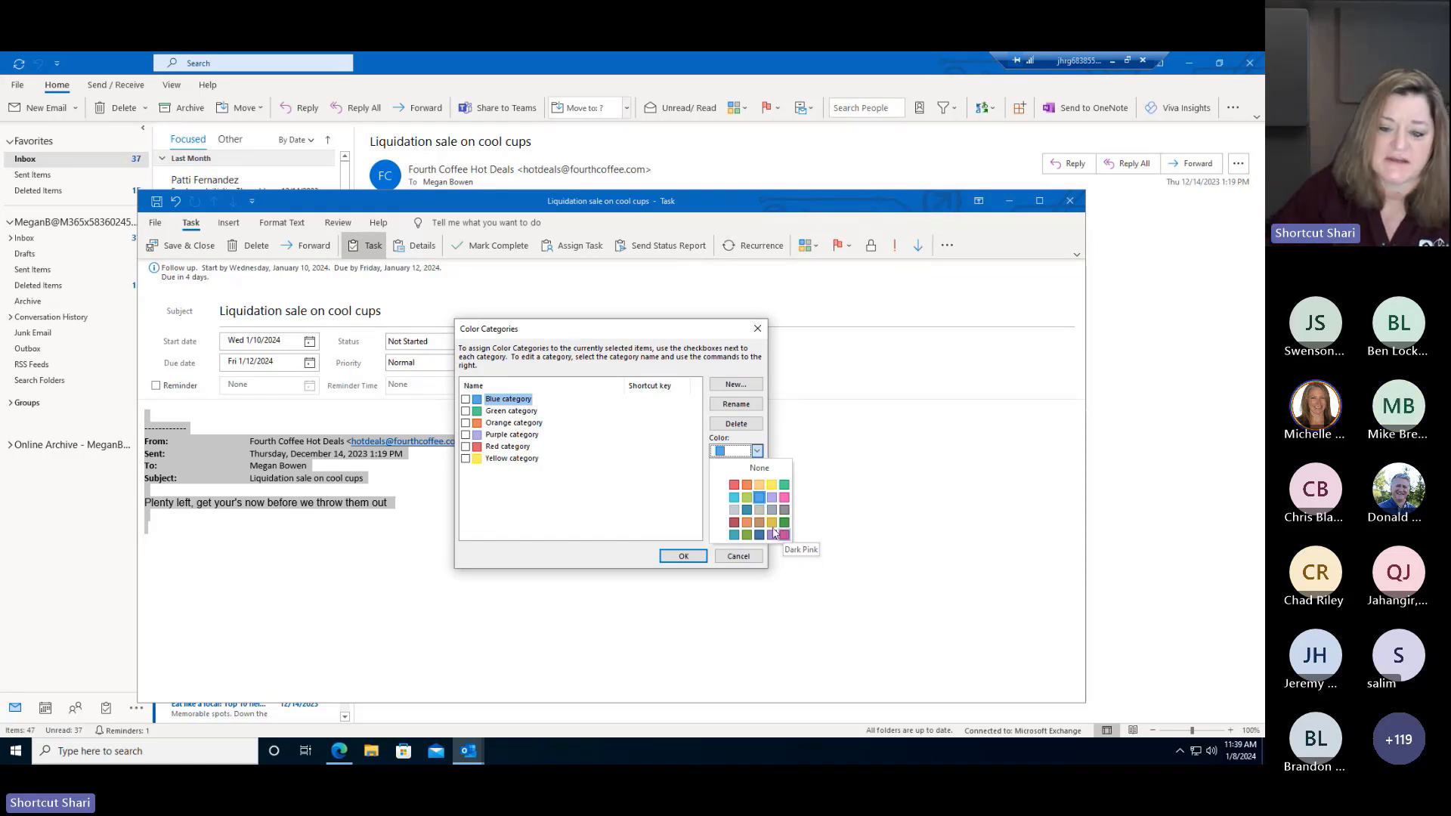
{"action": "left_click", "coordinate": [782, 526]}
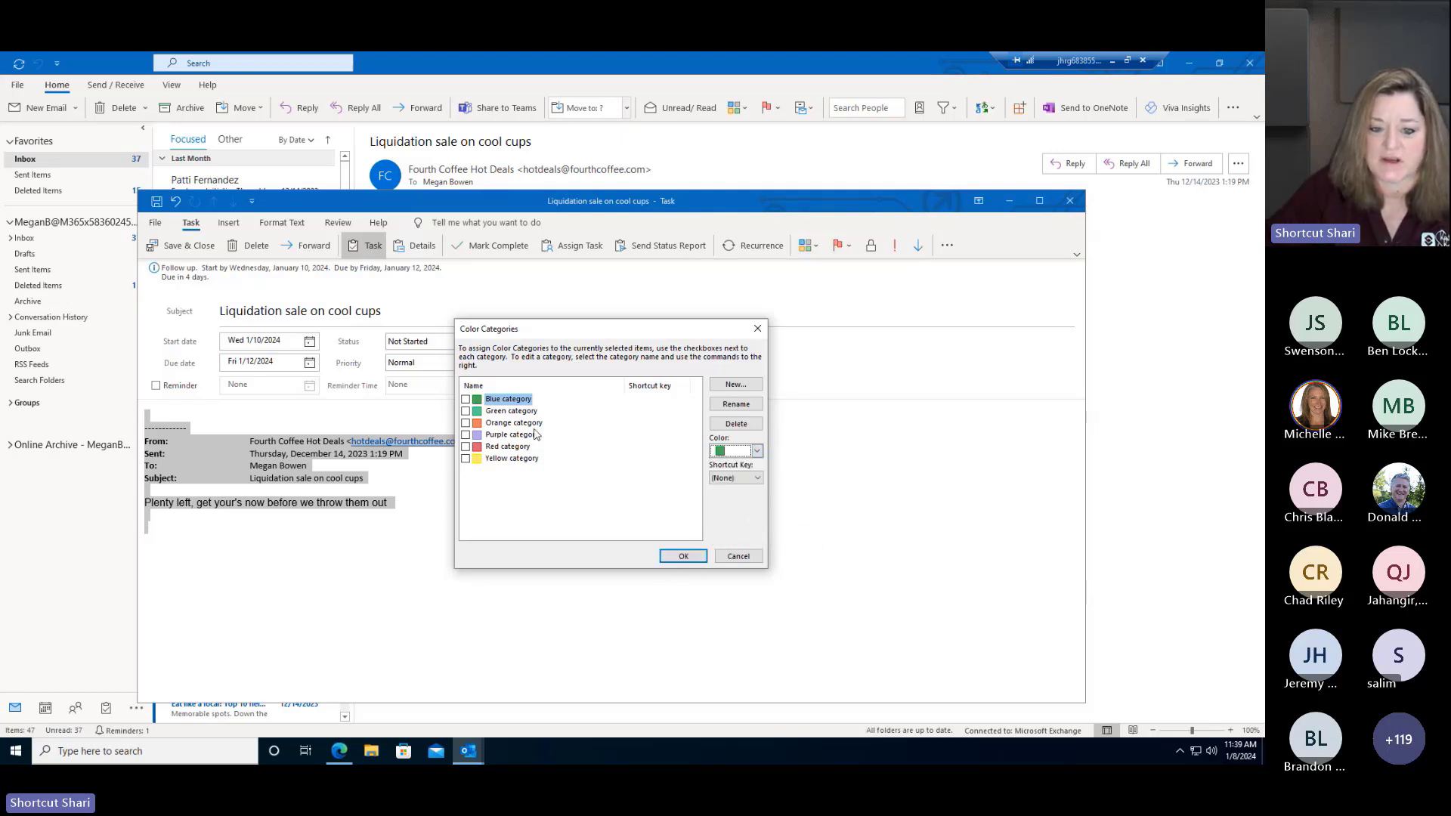
{"action": "left_click", "coordinate": [680, 557]}
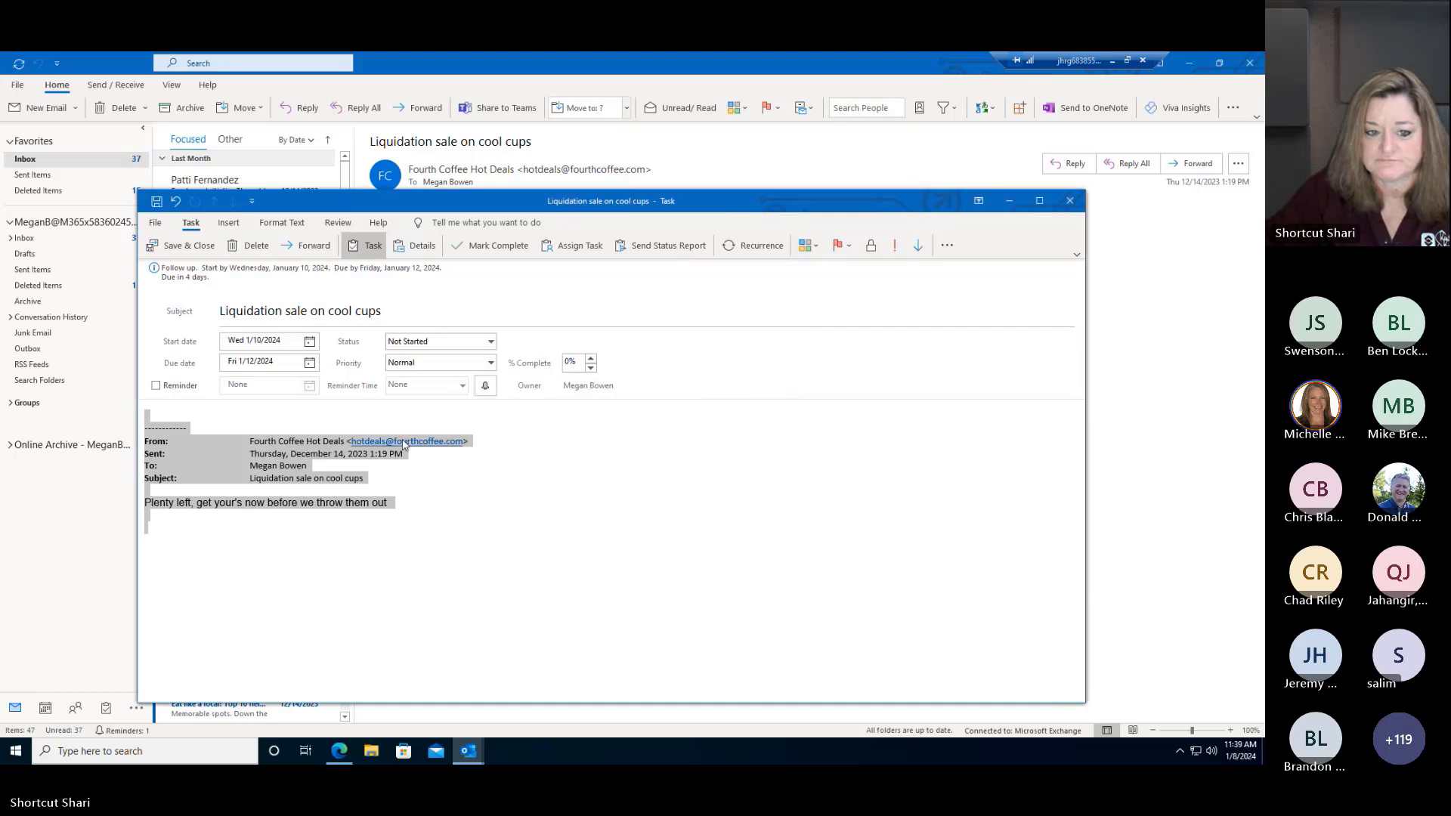
- Assign the Green category to the task and rename the category "Mark 8 Project"
{"action": "left_click", "coordinate": [807, 245]}
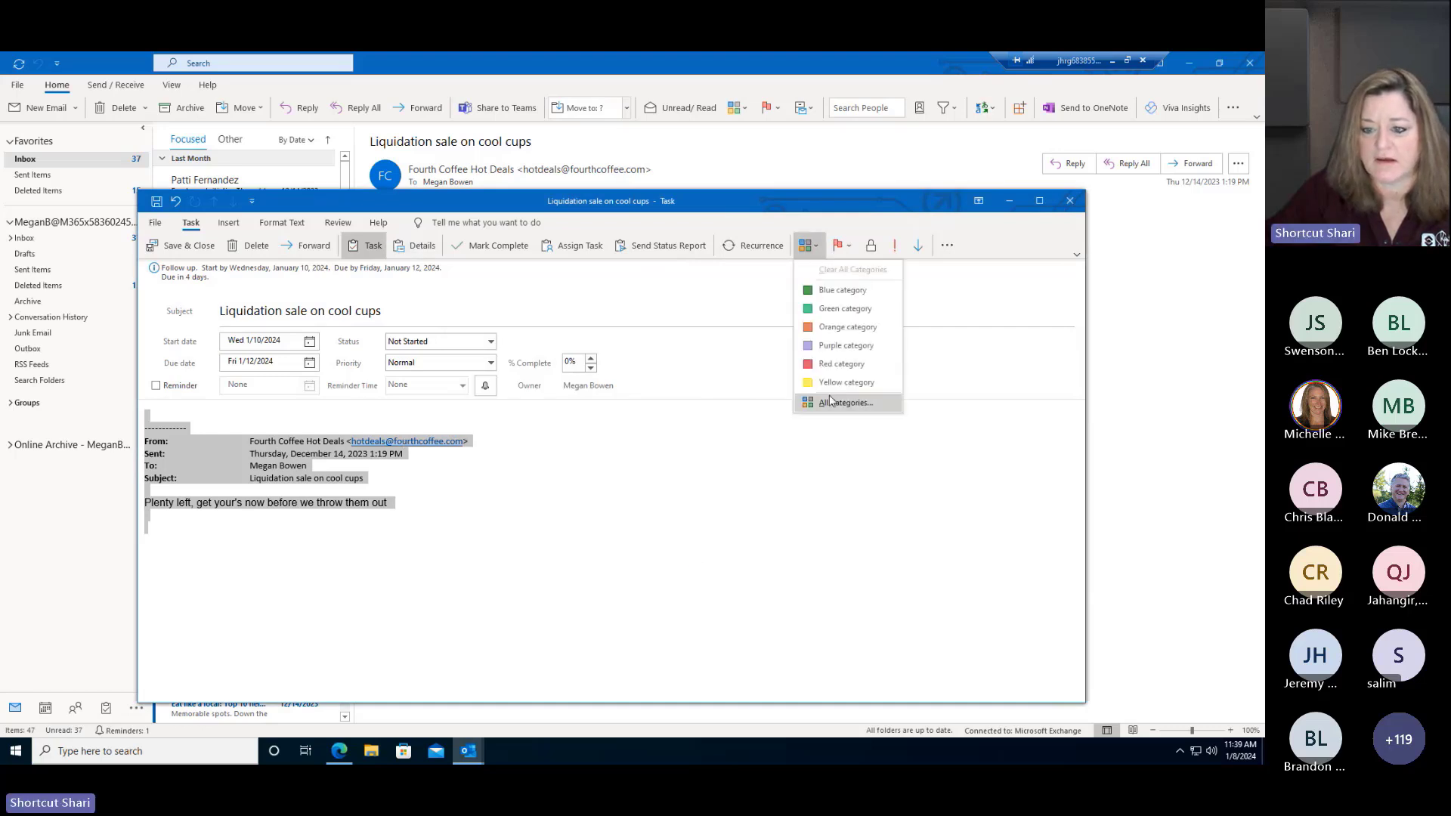
{"action": "left_click", "coordinate": [828, 310]}
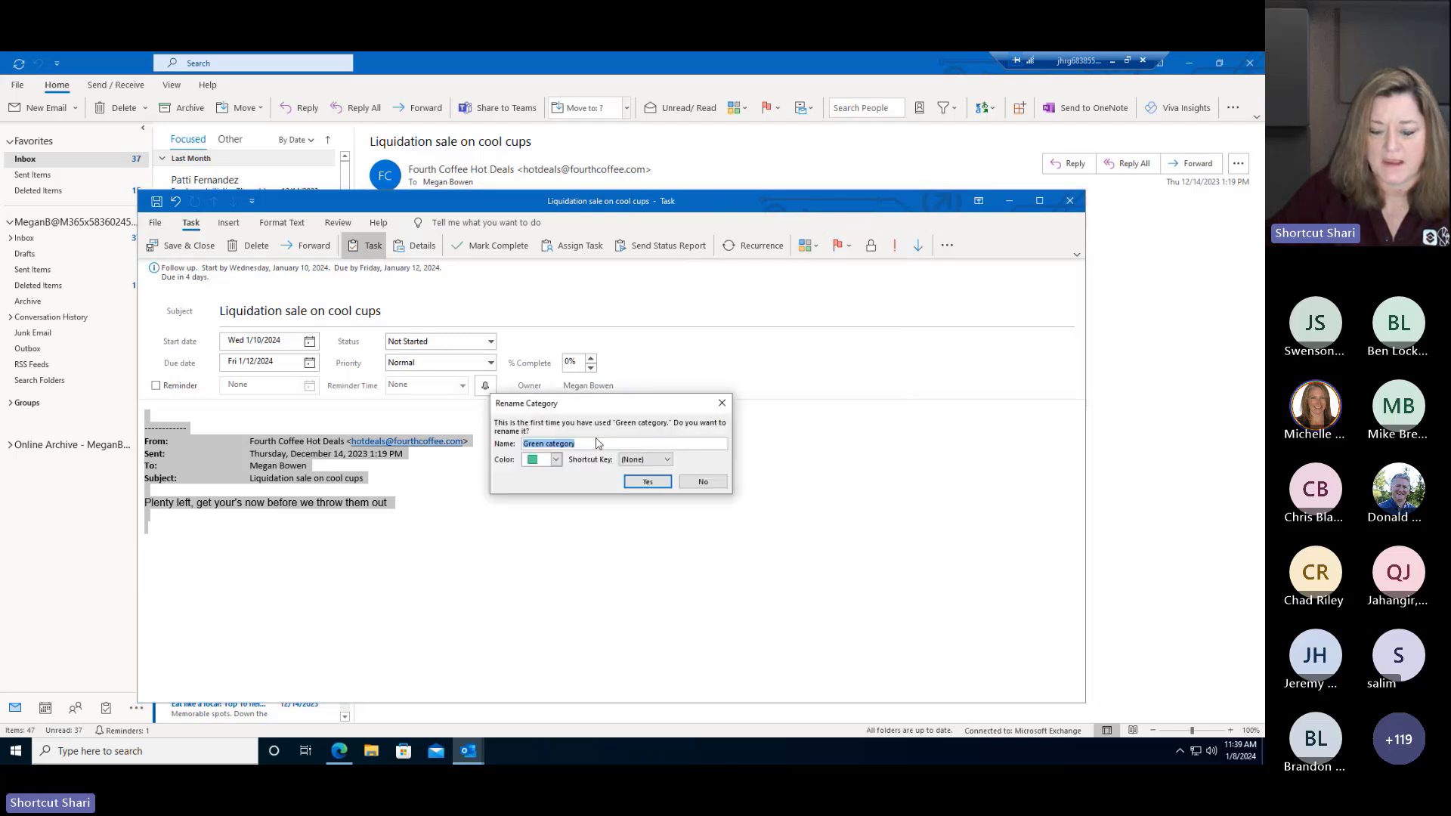
{"action": "type", "text": "Mark"}
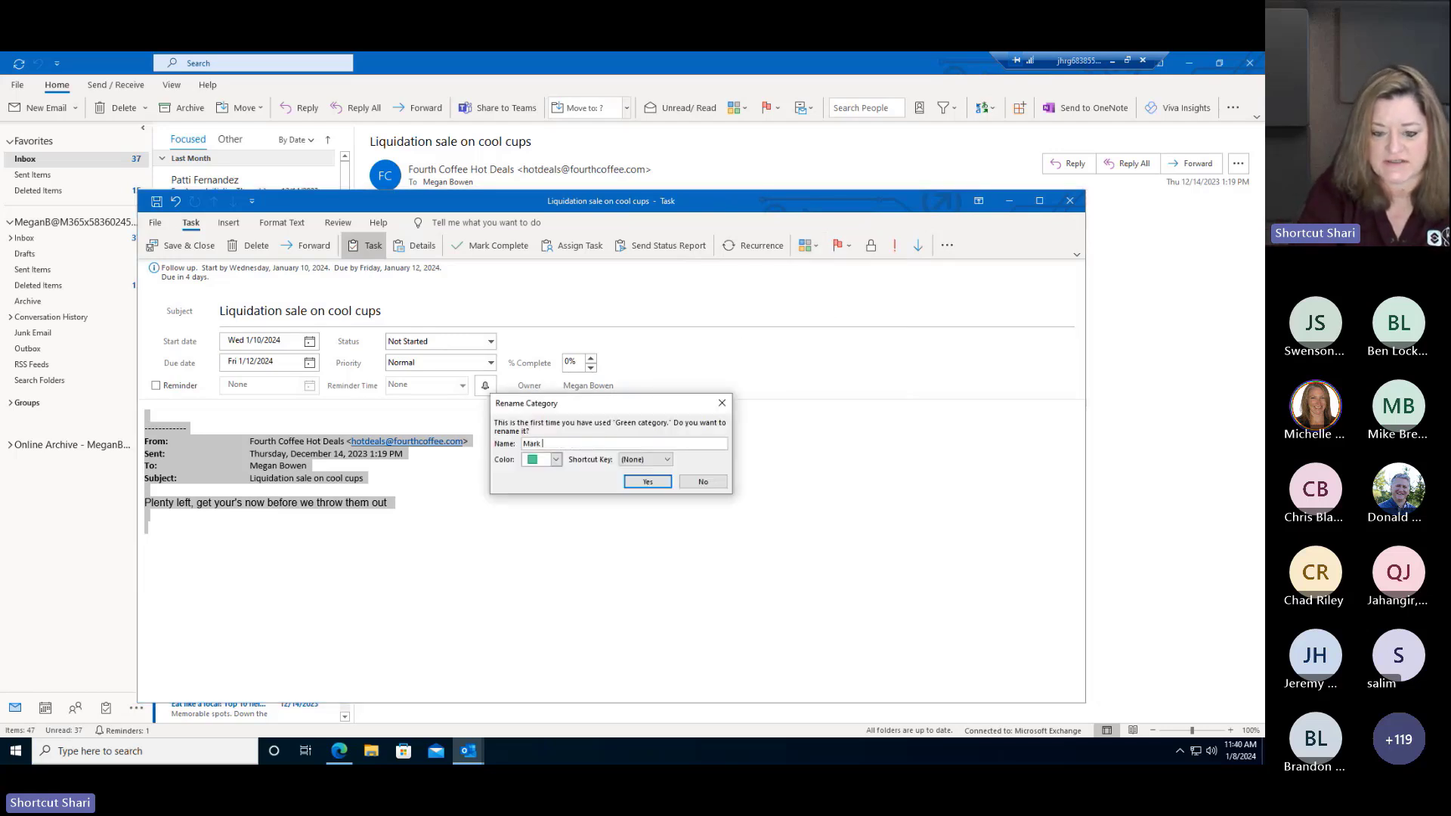
{"action": "type", "text": " 8 Project"}
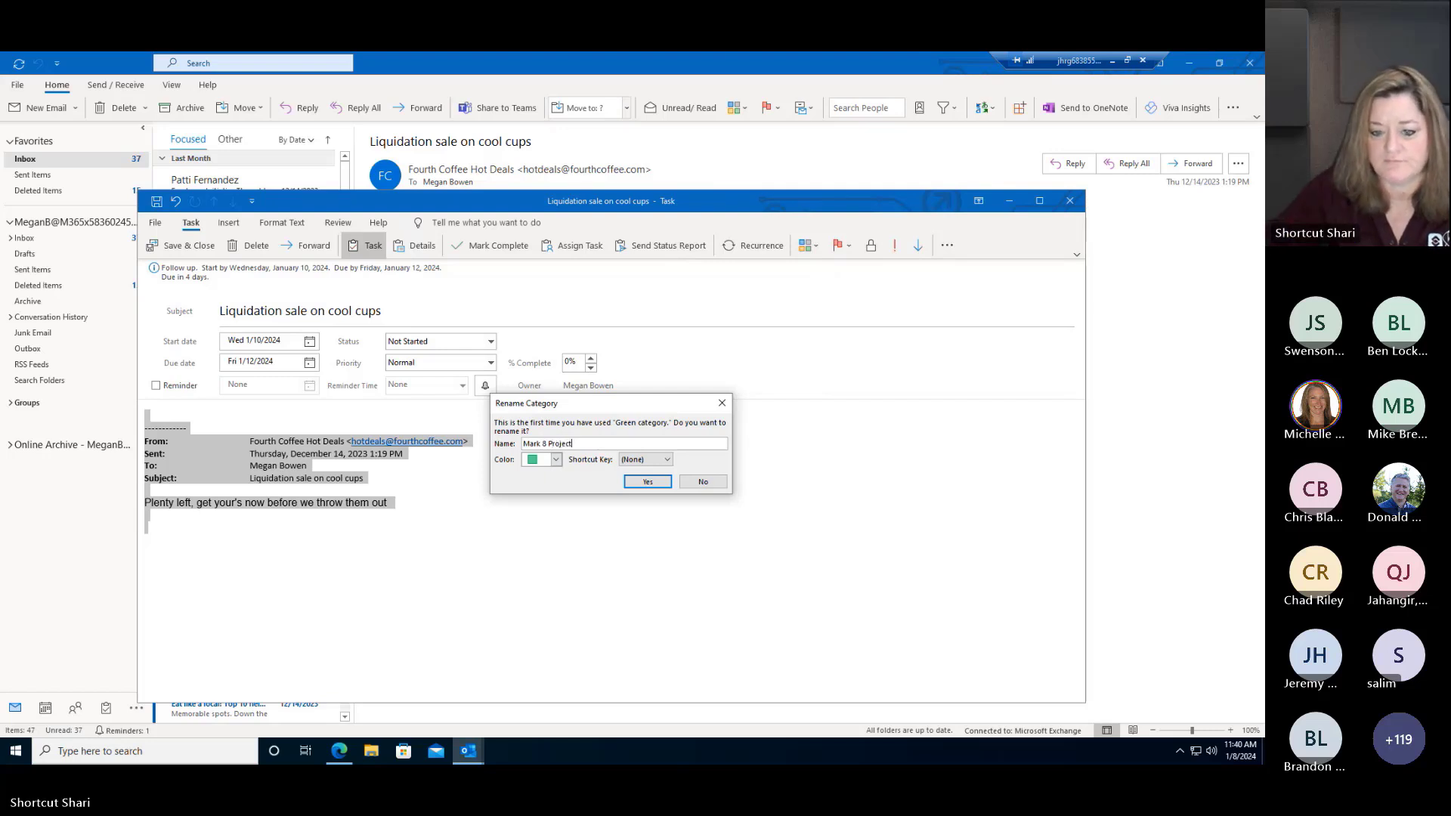
{"action": "left_click", "coordinate": [647, 481]}
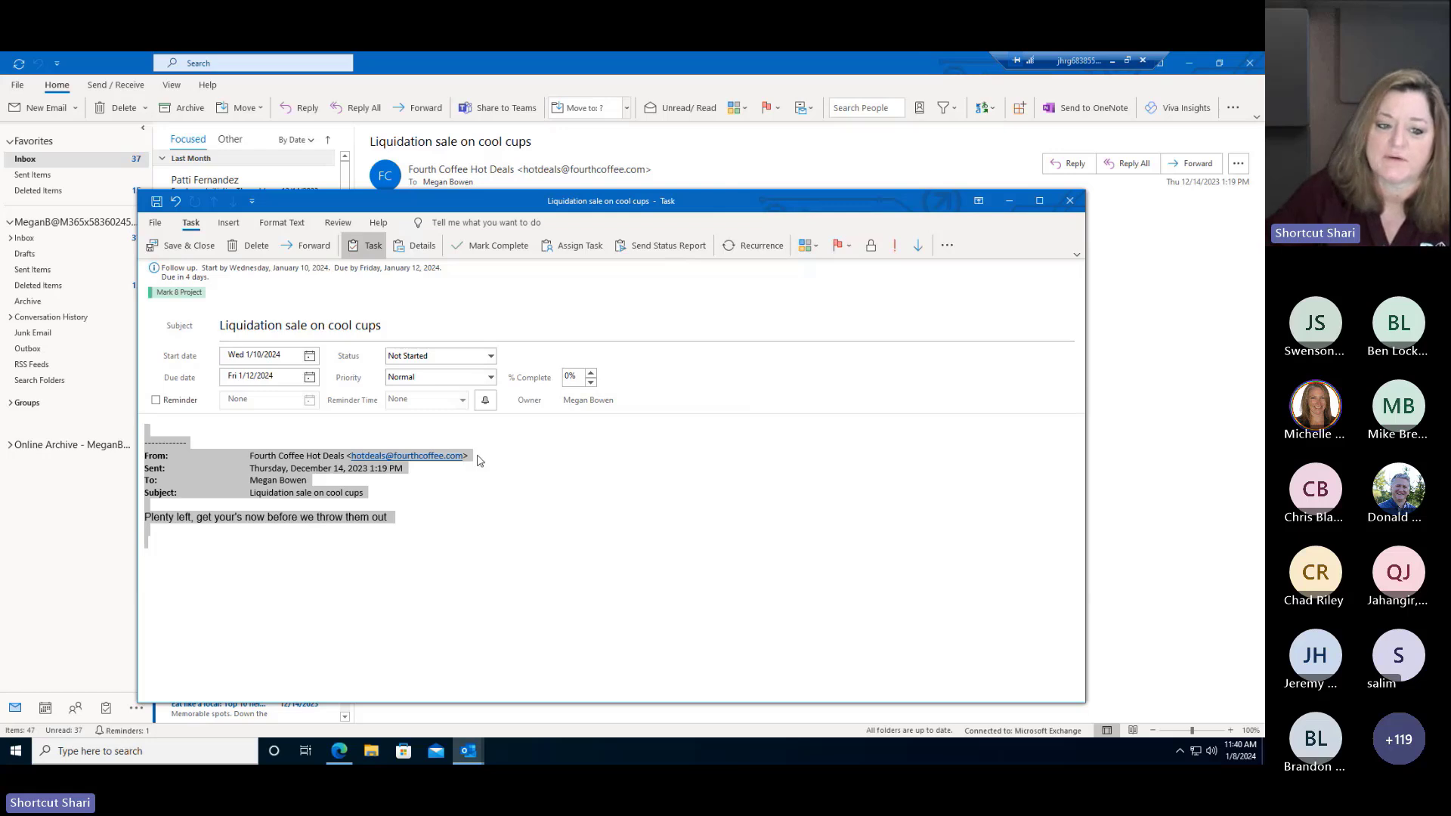
- Review the task's follow-up and category options, and close the task with its changes saved
{"action": "left_click", "coordinate": [849, 247]}
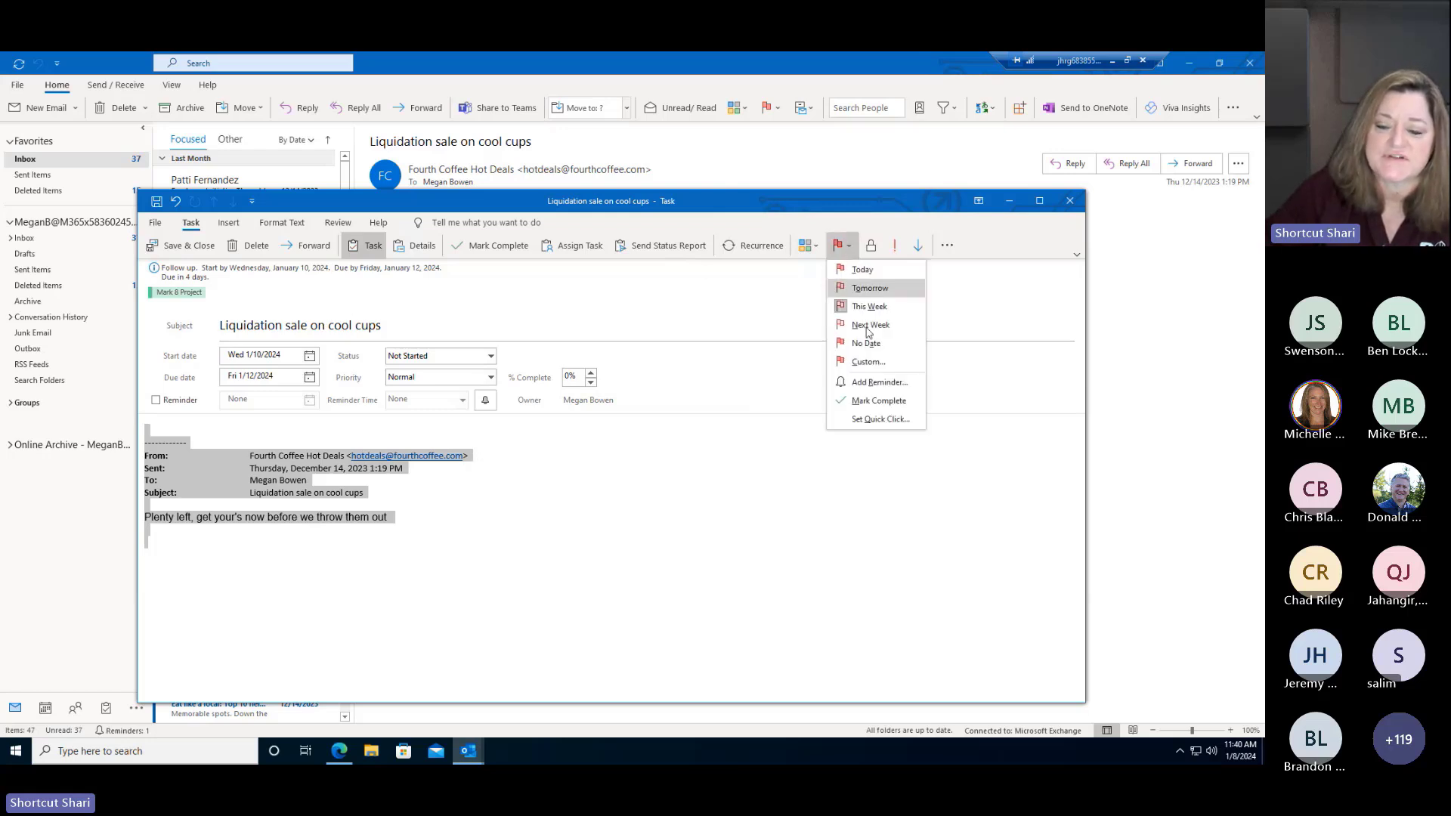
{"action": "left_click", "coordinate": [807, 246]}
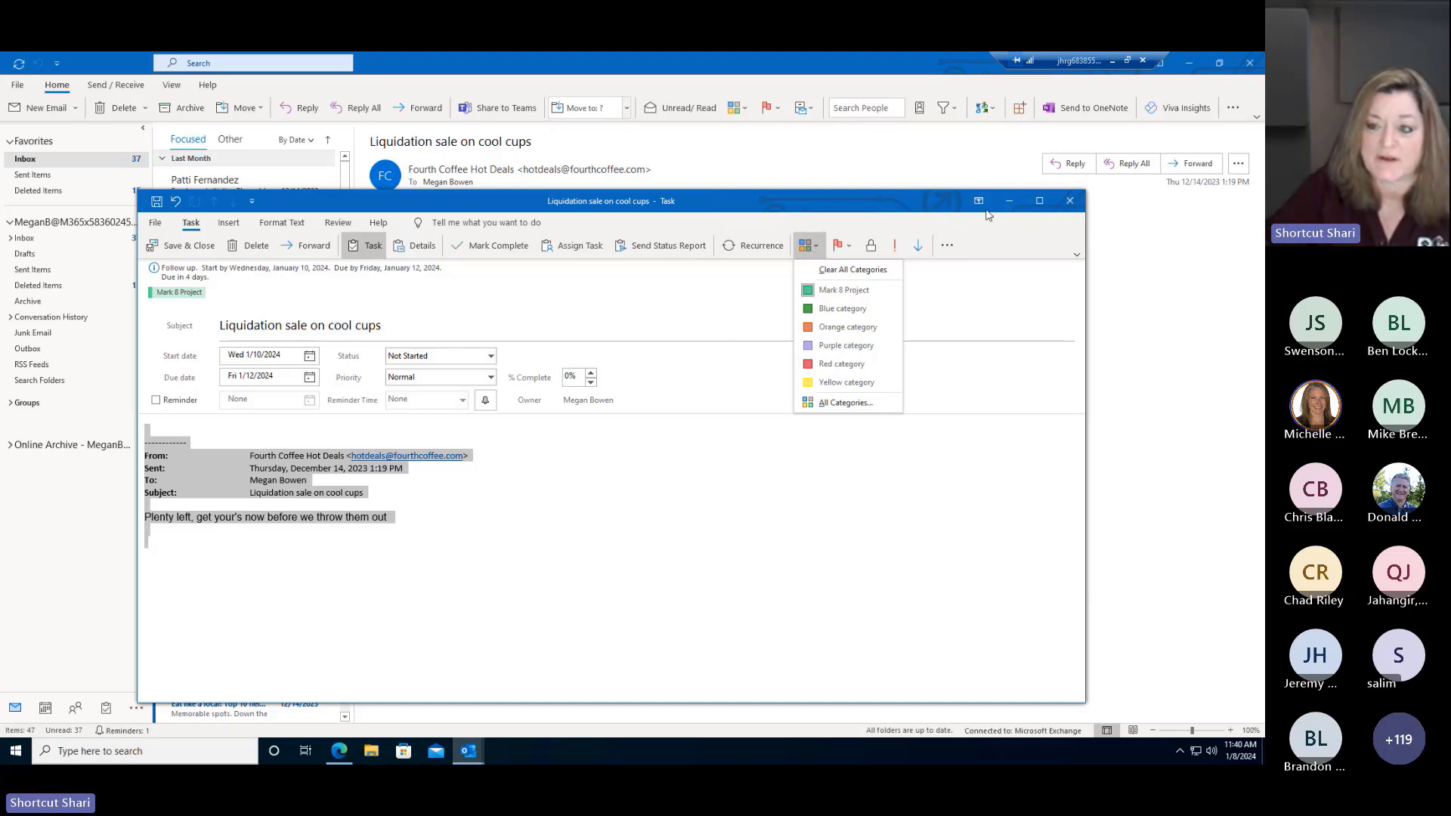
{"action": "left_click", "coordinate": [946, 207]}
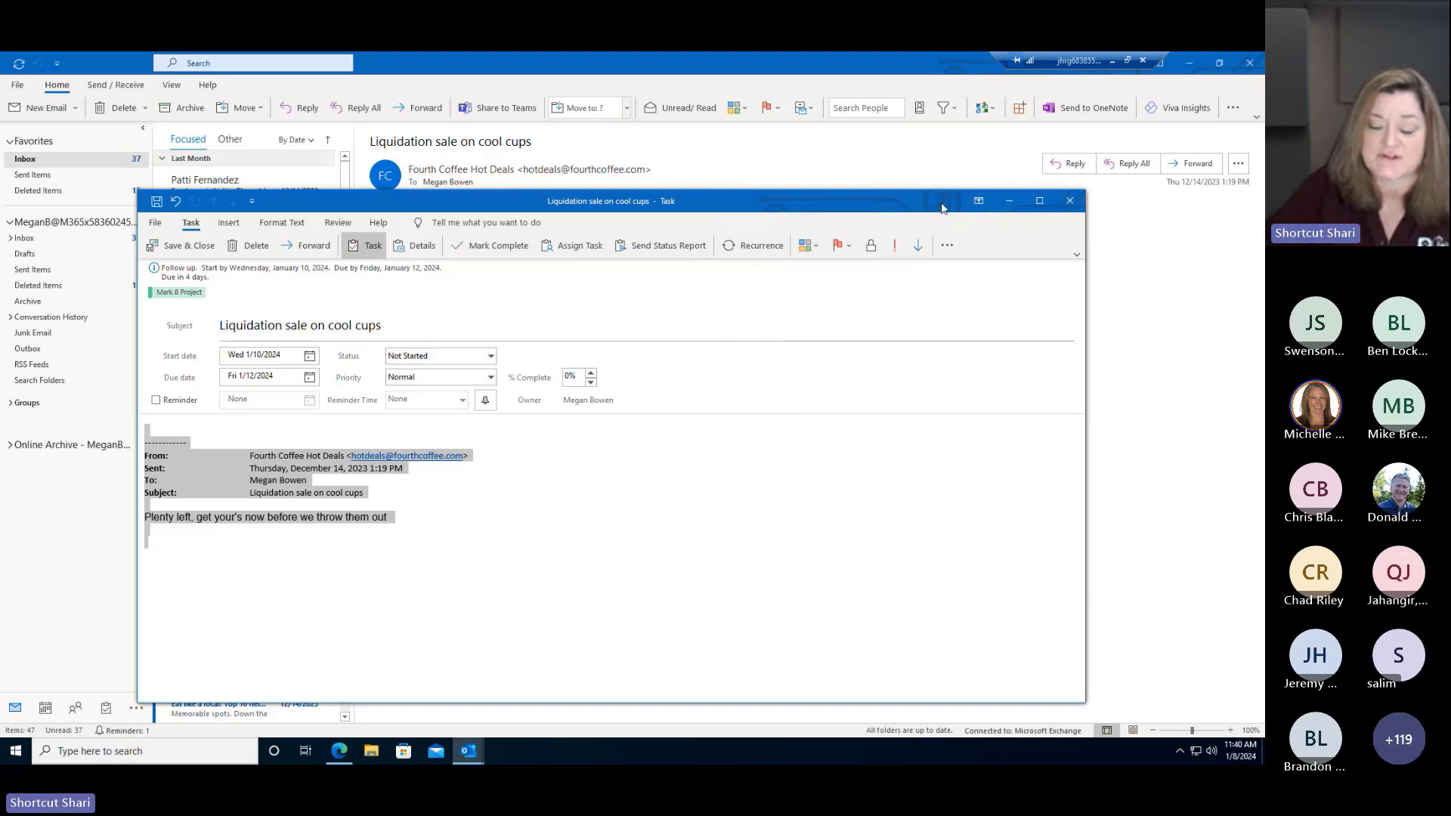
{"action": "left_click", "coordinate": [1067, 202]}
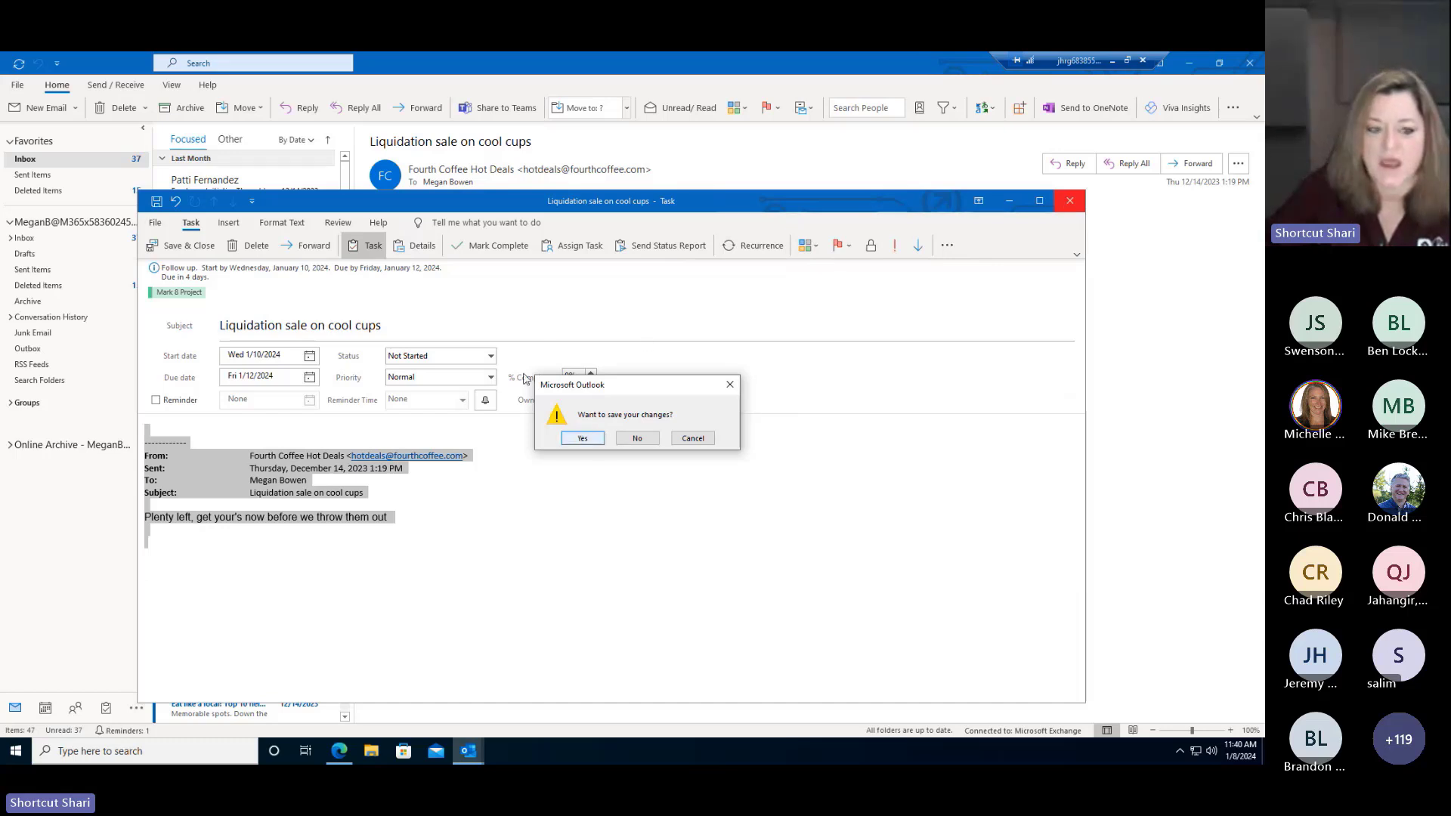
{"action": "left_click", "coordinate": [581, 439]}
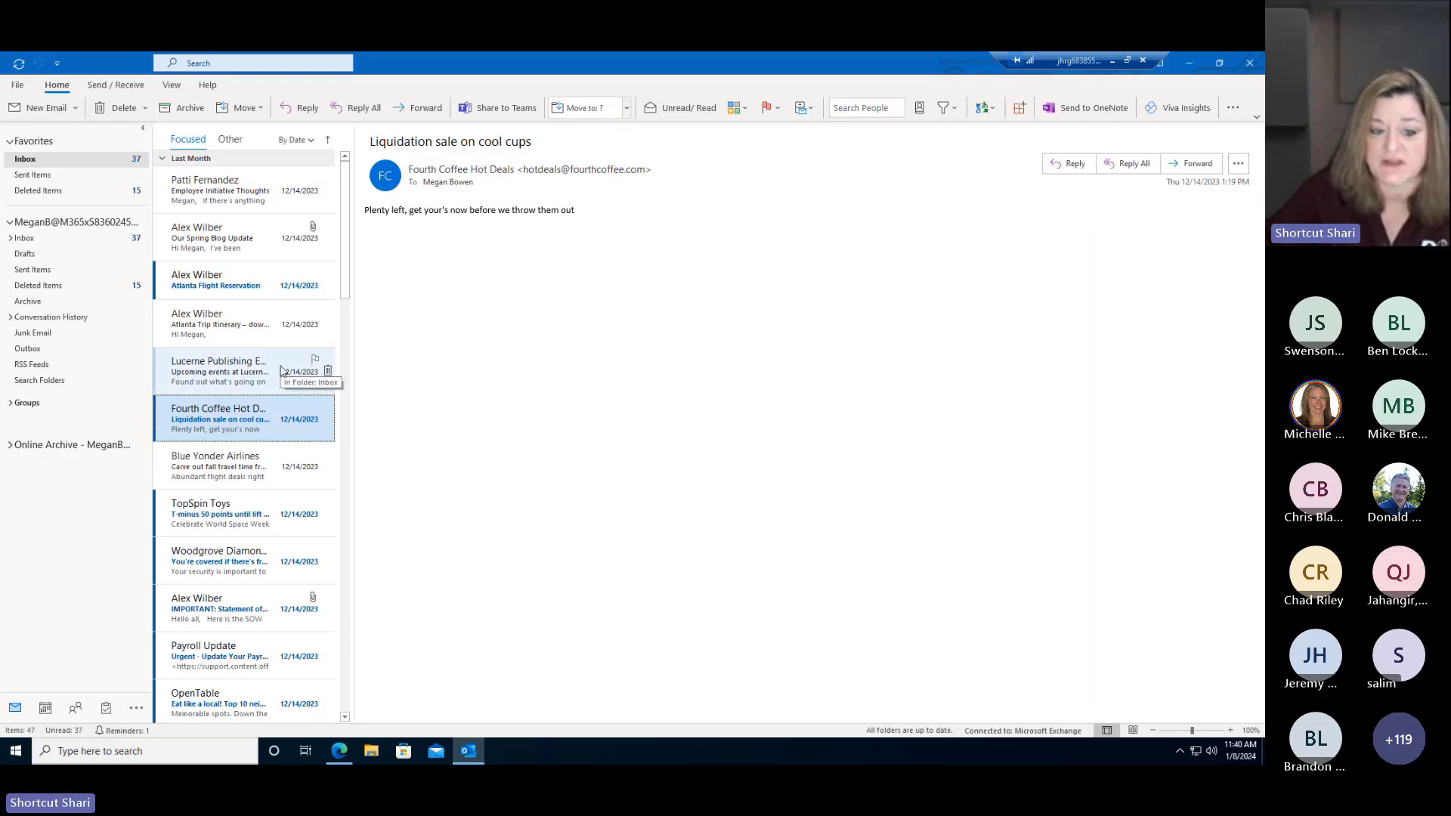
- Flag the TopSpin Toys email "T-minus 50 points until lift off" for follow-up This Week
{"action": "left_click", "coordinate": [315, 360]}
{"action": "left_click", "coordinate": [315, 361]}
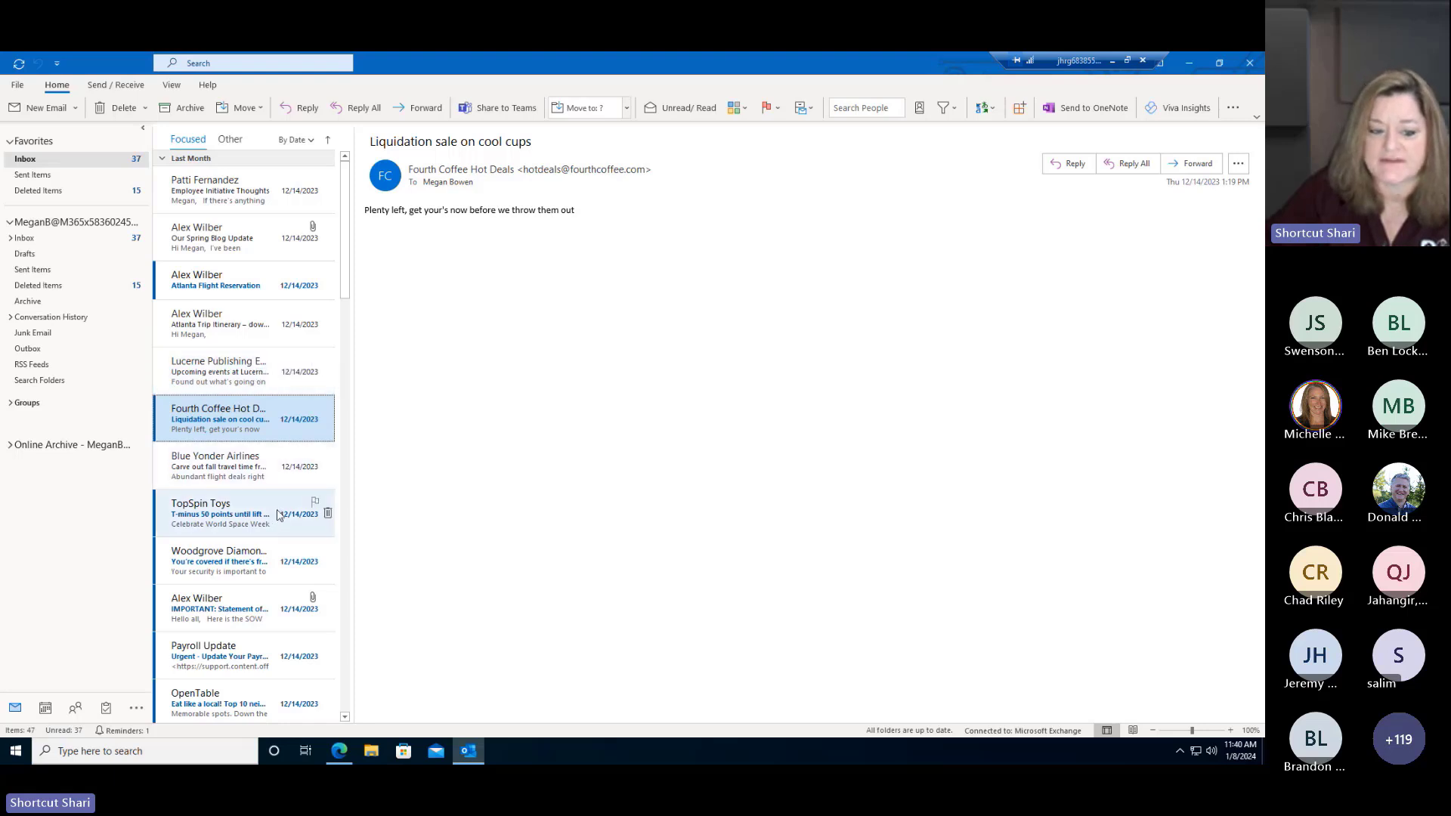
{"action": "left_click", "coordinate": [315, 503]}
{"action": "left_click", "coordinate": [318, 511]}
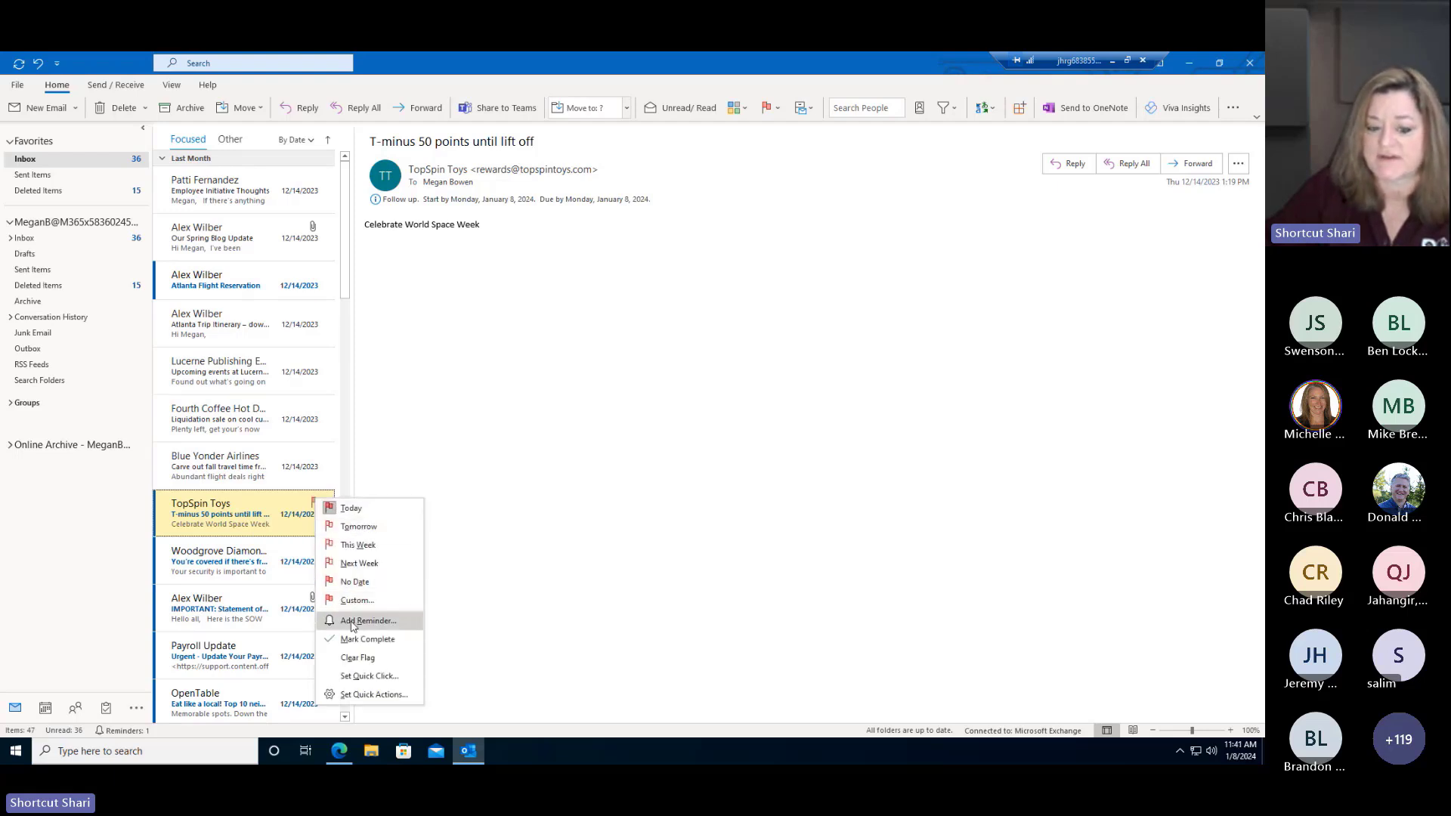
{"action": "left_click", "coordinate": [358, 545]}
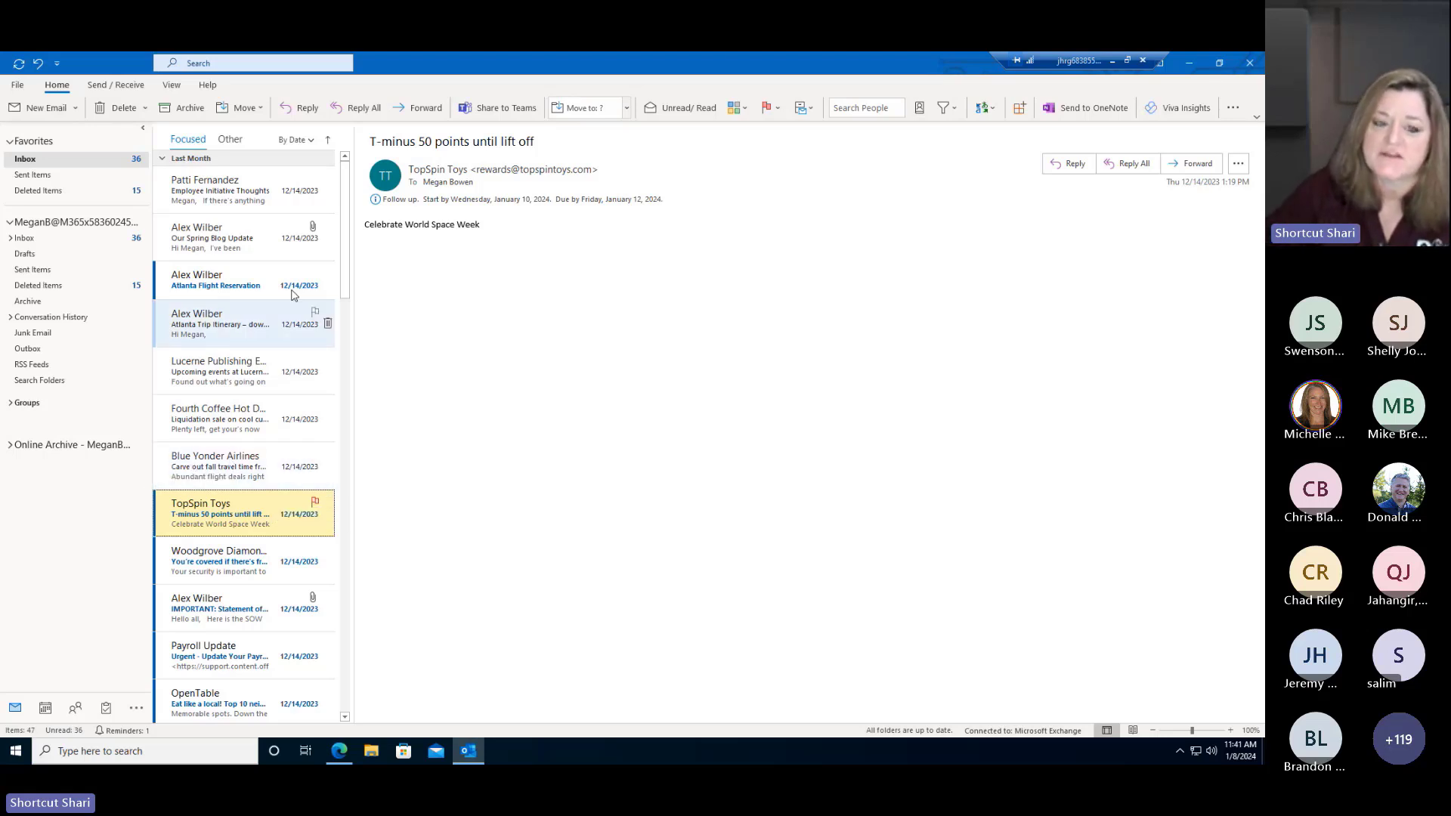
- Review the flagged emails and tasks in the Outlook To-Do List, including the "Liquidation sale on cool cups" details, and in the Tasks folder
{"action": "scroll", "coordinate": [252, 512], "scroll_direction": "down", "scroll_amount": 2}
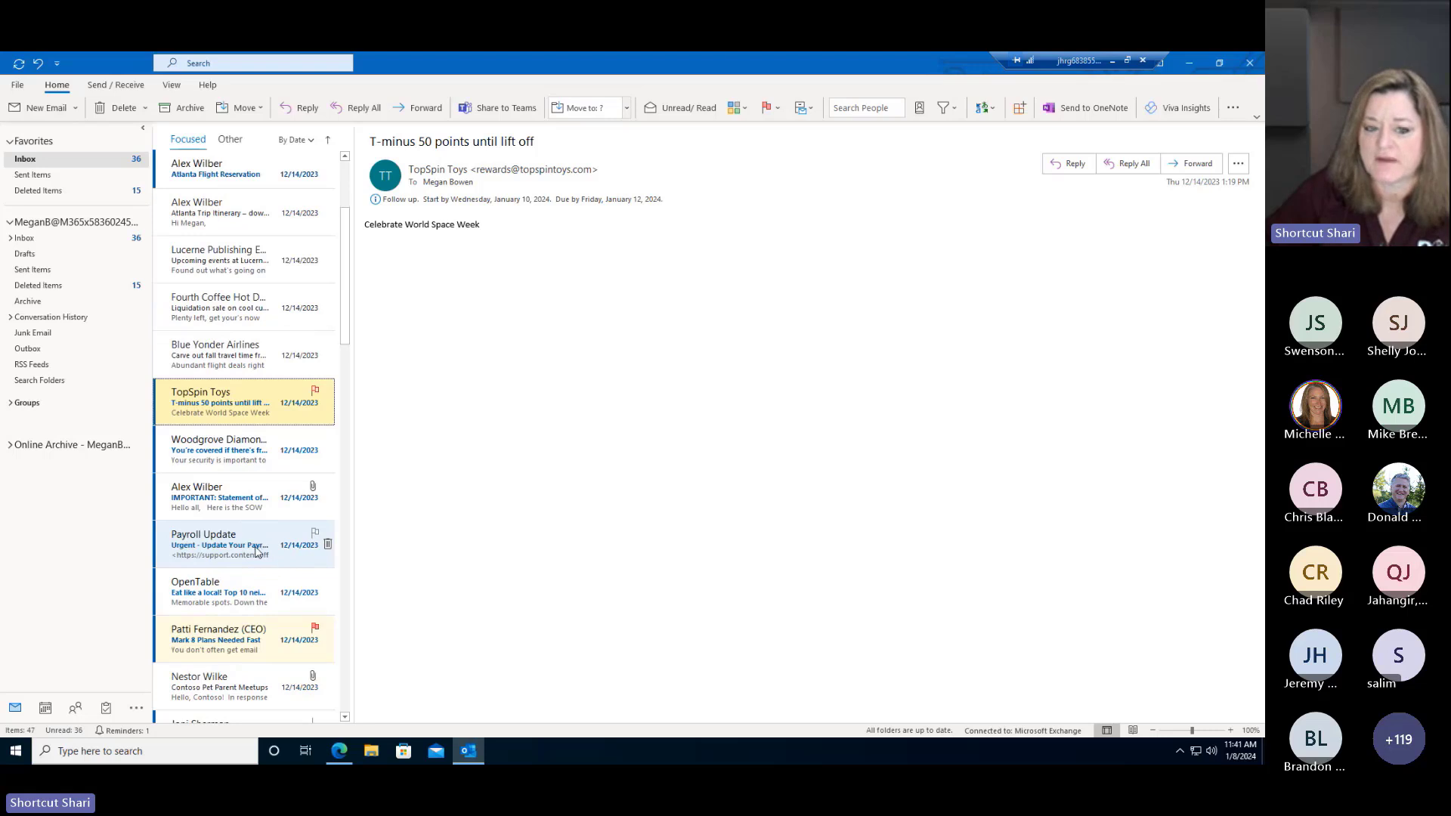
{"action": "scroll", "coordinate": [256, 551], "scroll_direction": "down", "scroll_amount": 2}
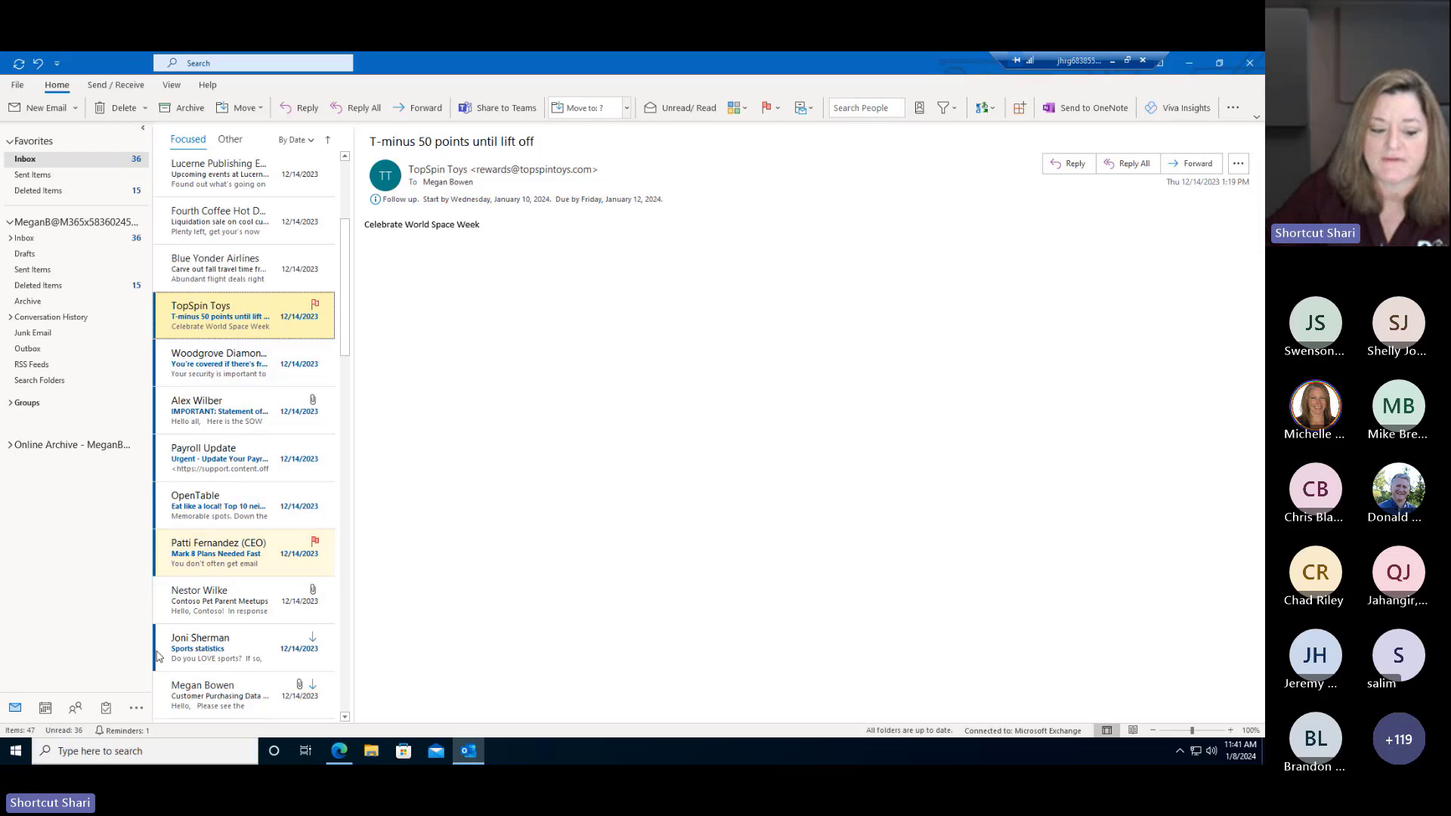
{"action": "left_click", "coordinate": [106, 708]}
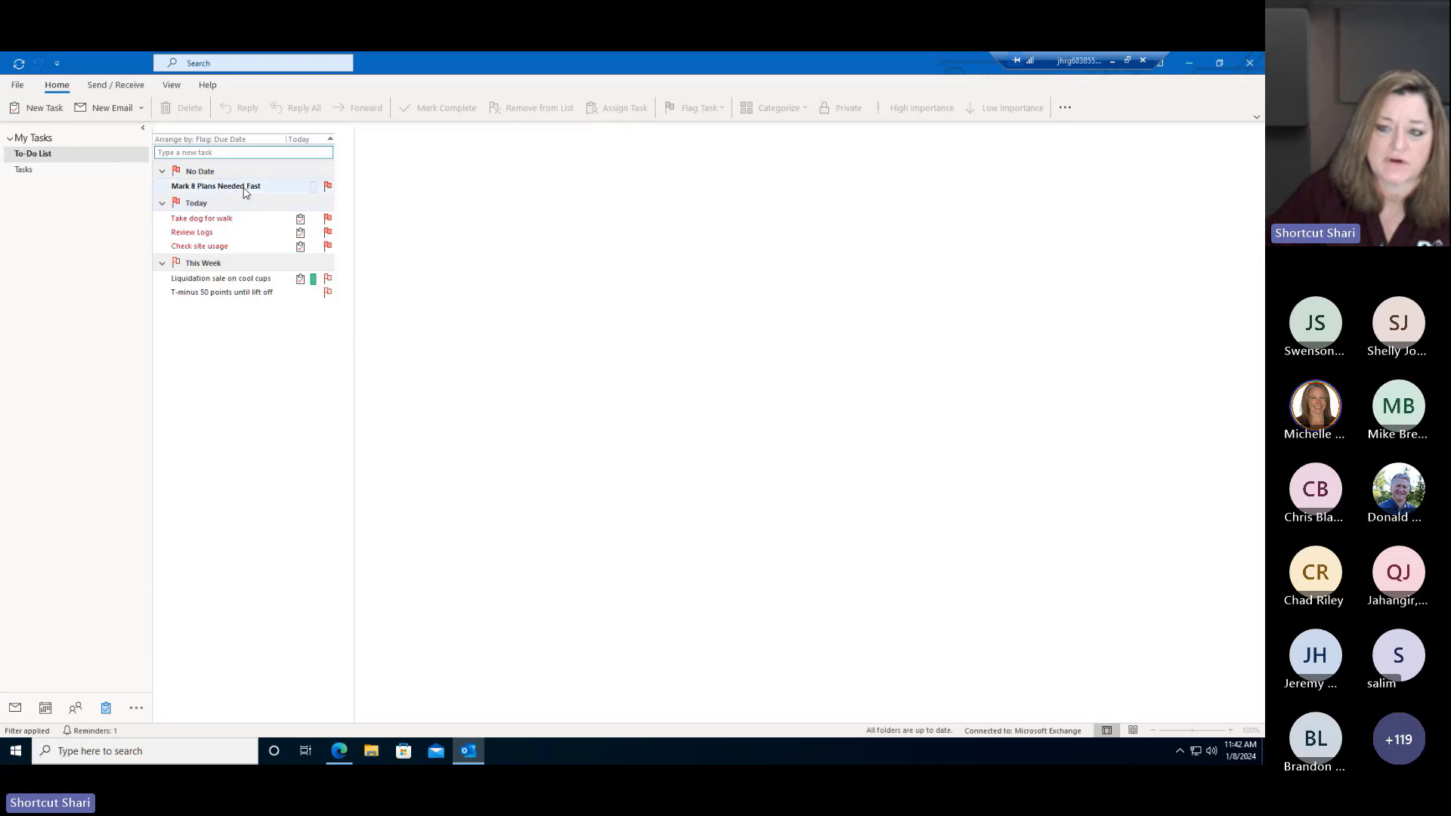
{"action": "mouse_move", "coordinate": [242, 192]}
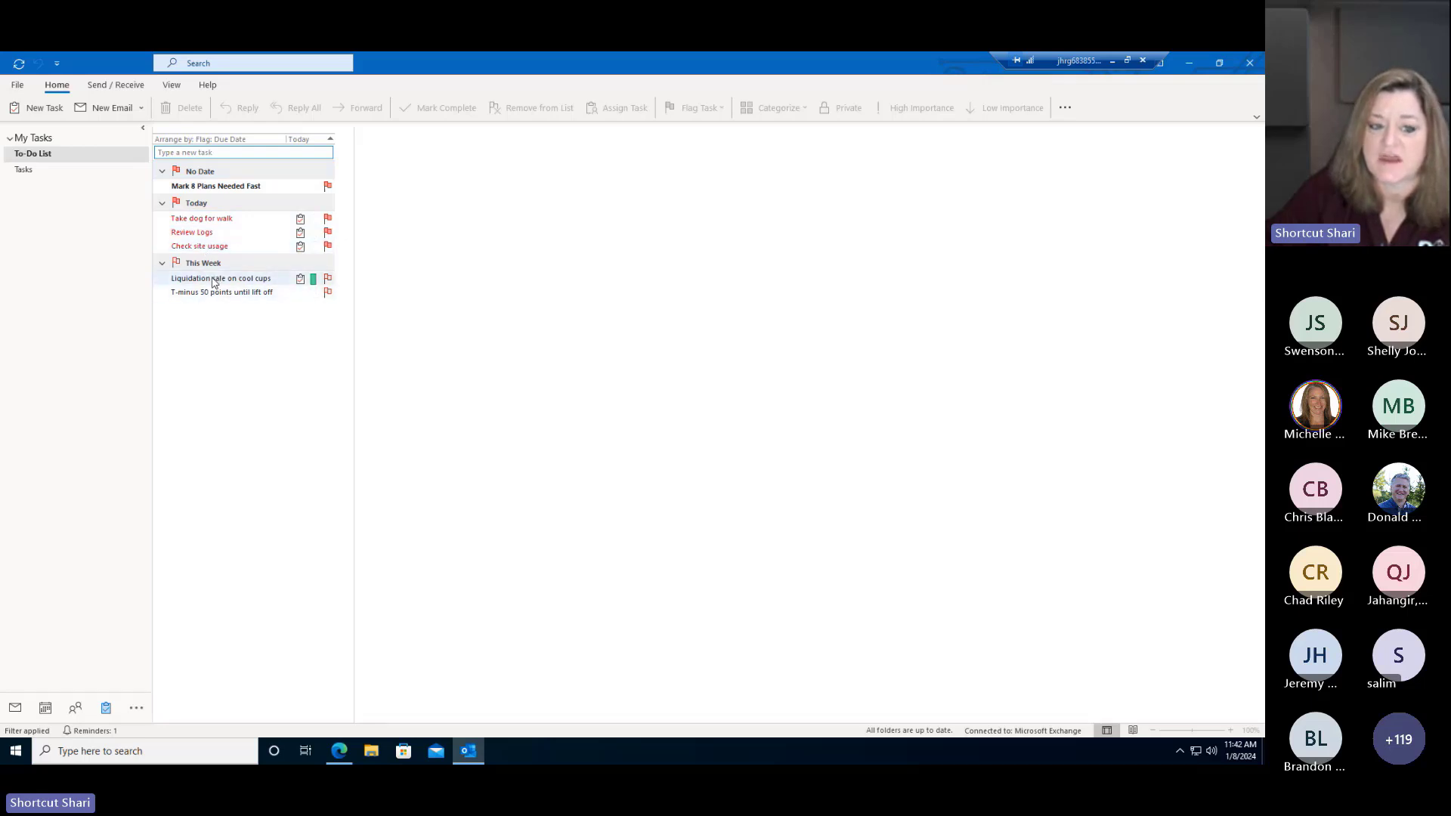
{"action": "mouse_move", "coordinate": [212, 283]}
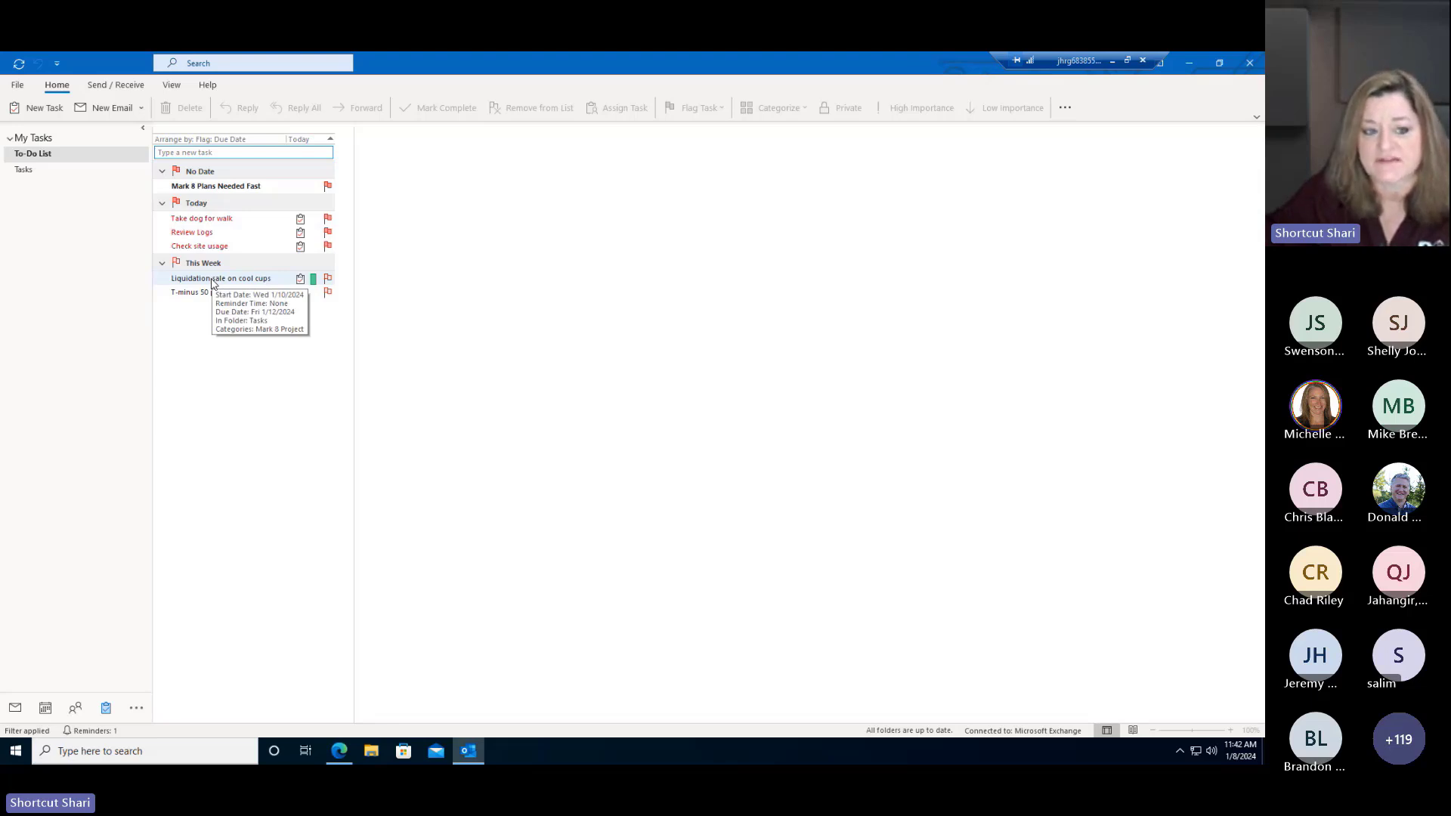
{"action": "left_click", "coordinate": [57, 174]}
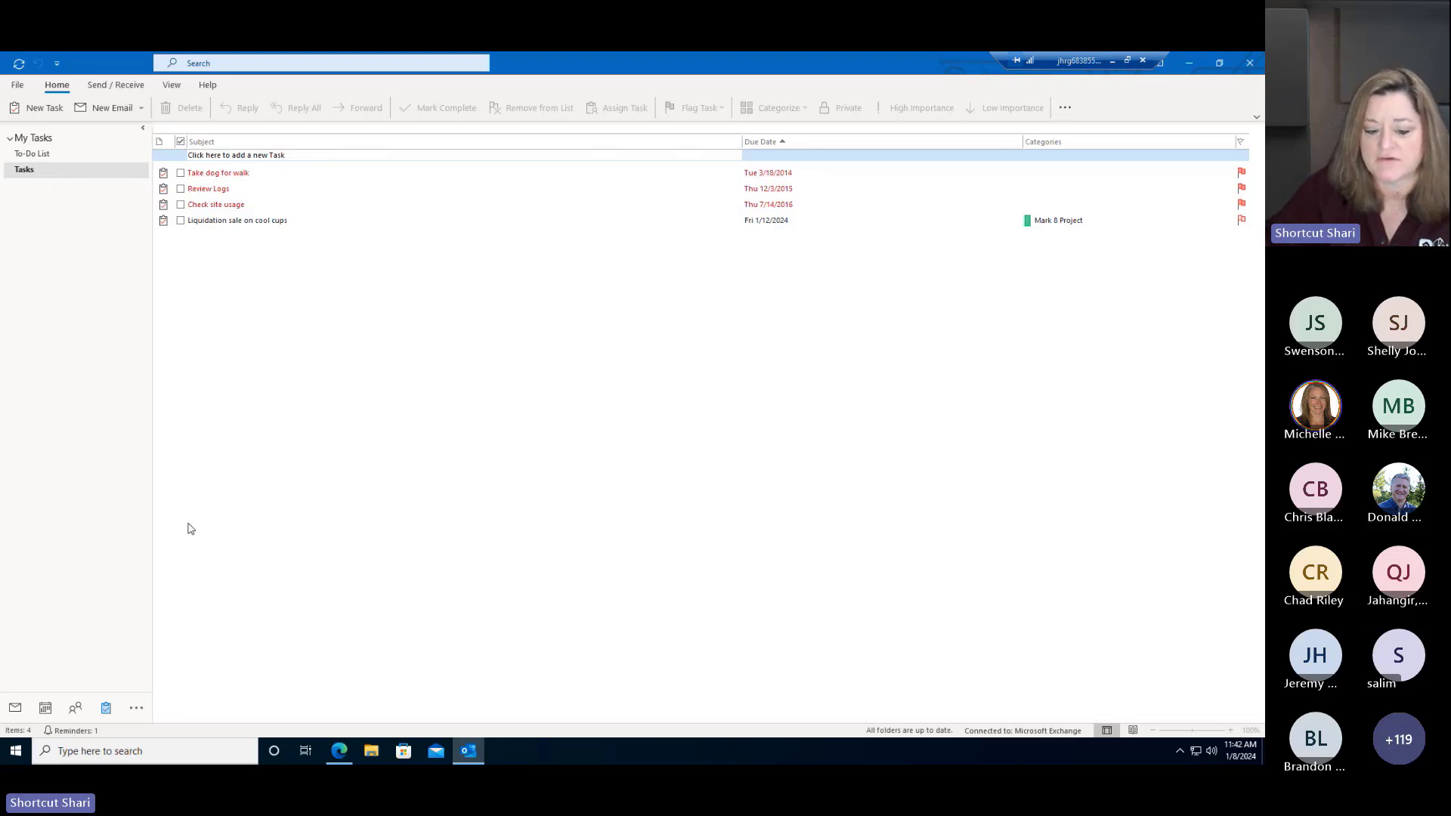
- Switch to Microsoft To Do in Edge and view the Flagged email list
{"action": "left_click", "coordinate": [338, 751]}
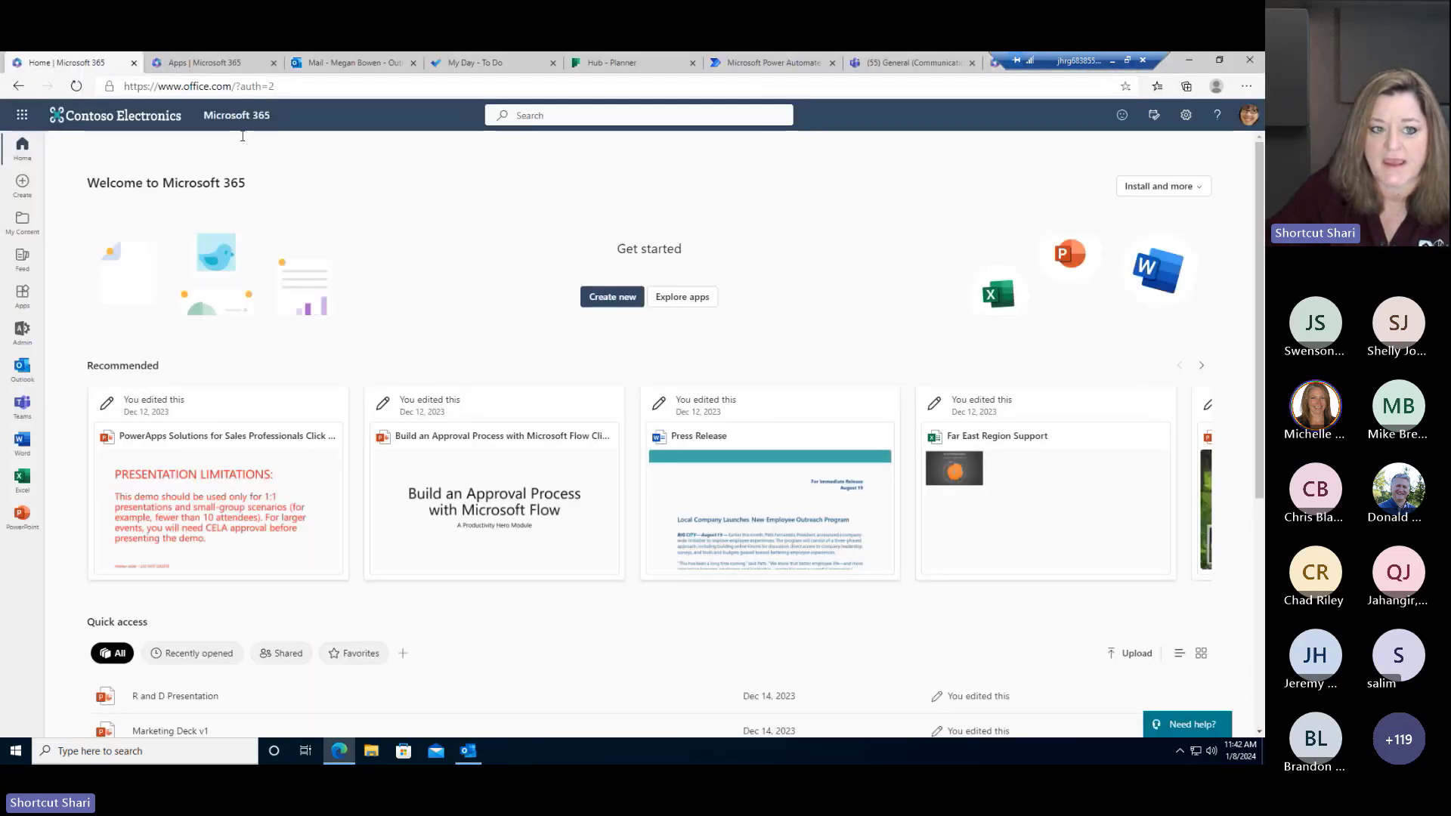
{"action": "key", "text": "ctrl+4"}
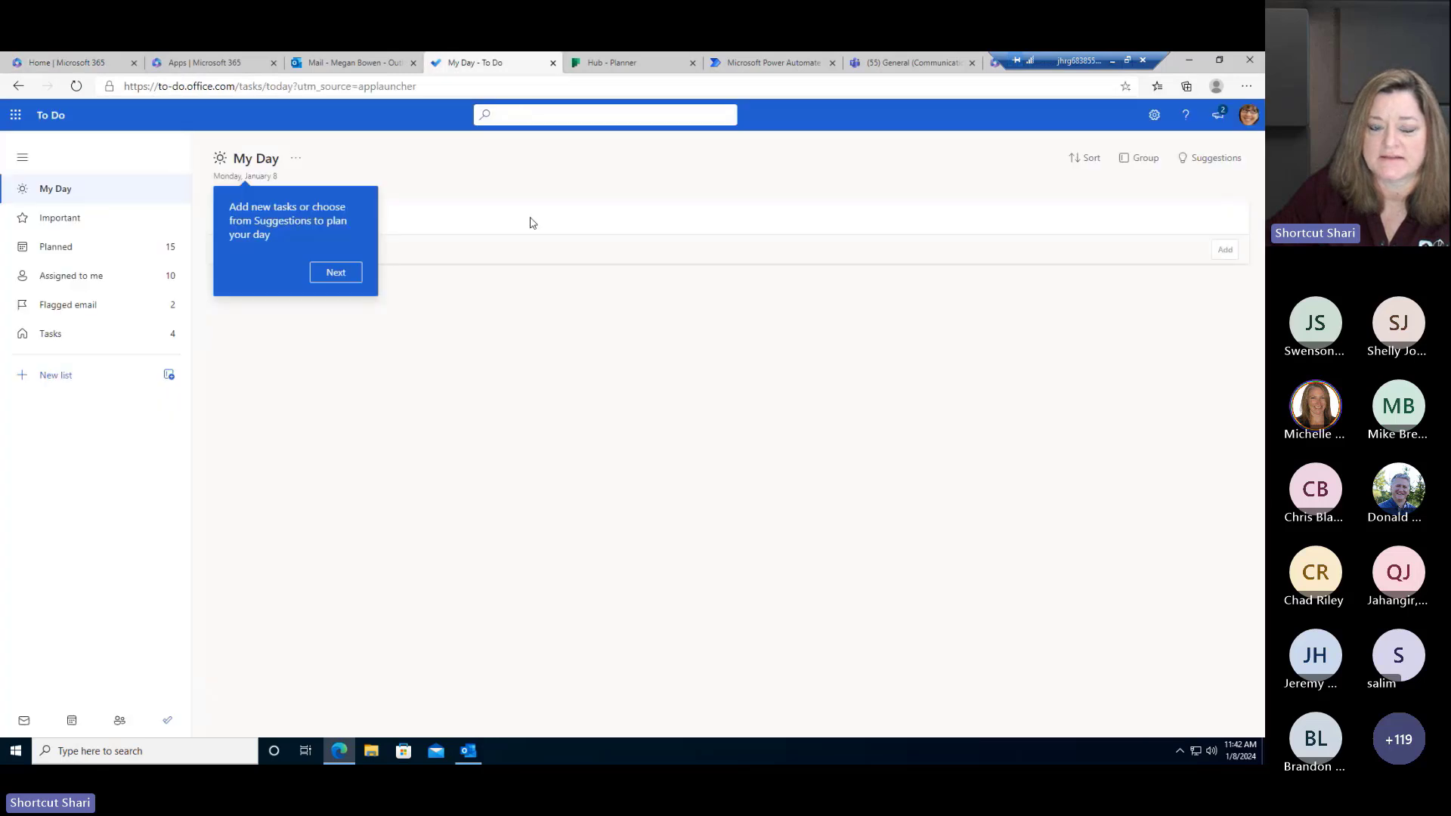
{"action": "left_click", "coordinate": [337, 274]}
{"action": "left_click", "coordinate": [79, 305]}
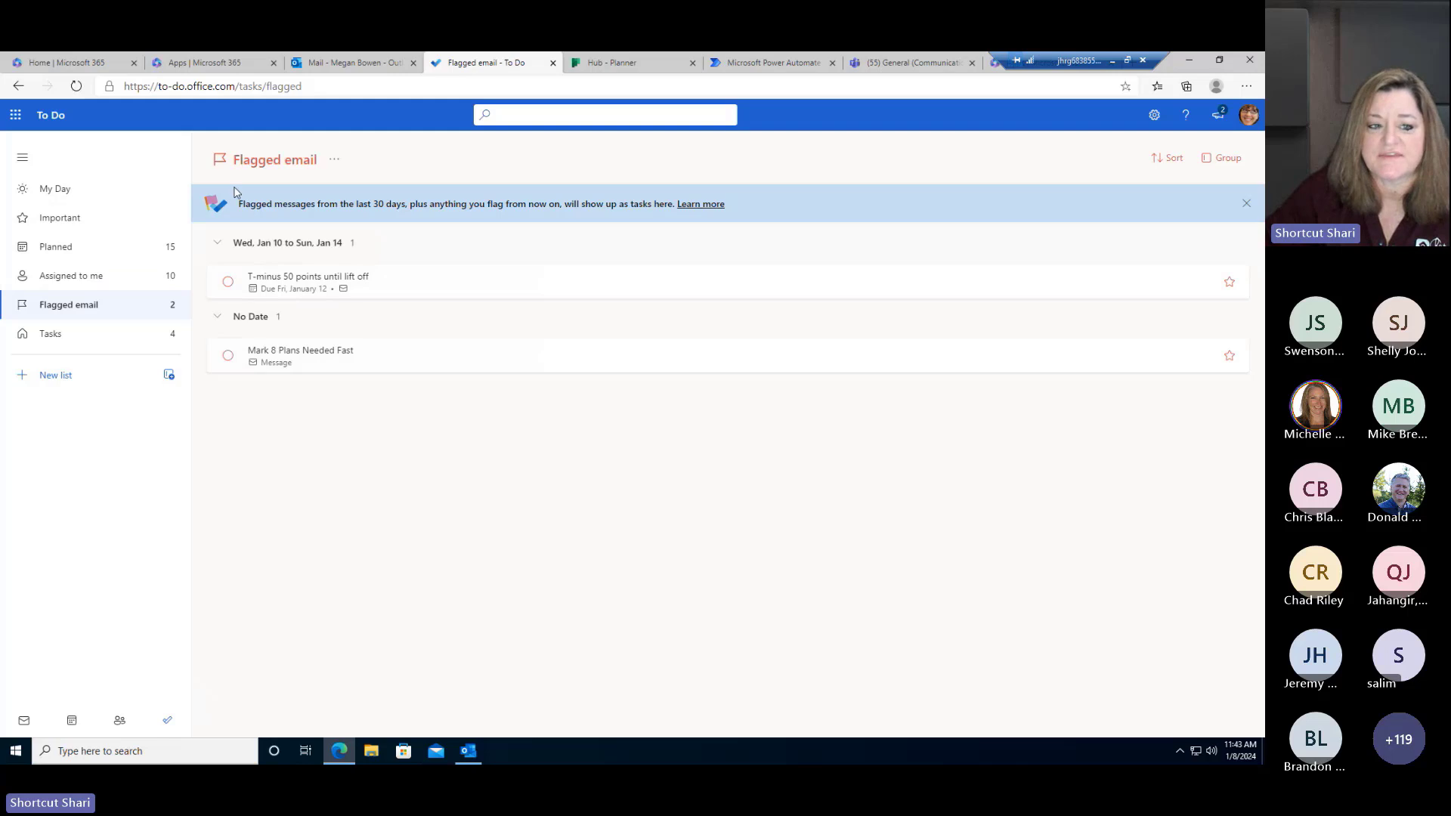
- Check the Planned list, and add the suggested tasks "Book your own flights" and "Liquidation sale on cool cups" to My Day
{"action": "left_click", "coordinate": [68, 247]}
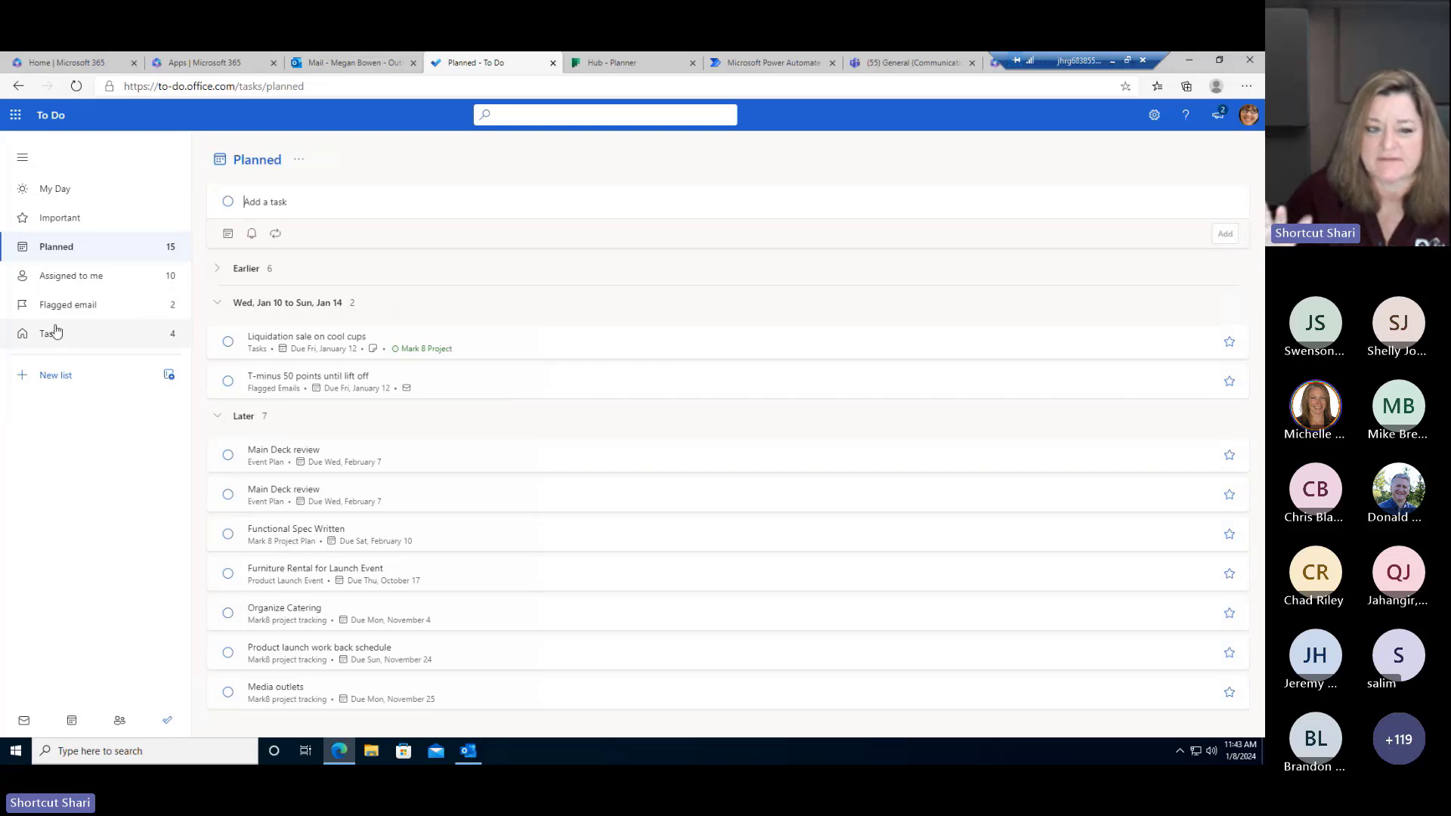
{"action": "left_click", "coordinate": [92, 193]}
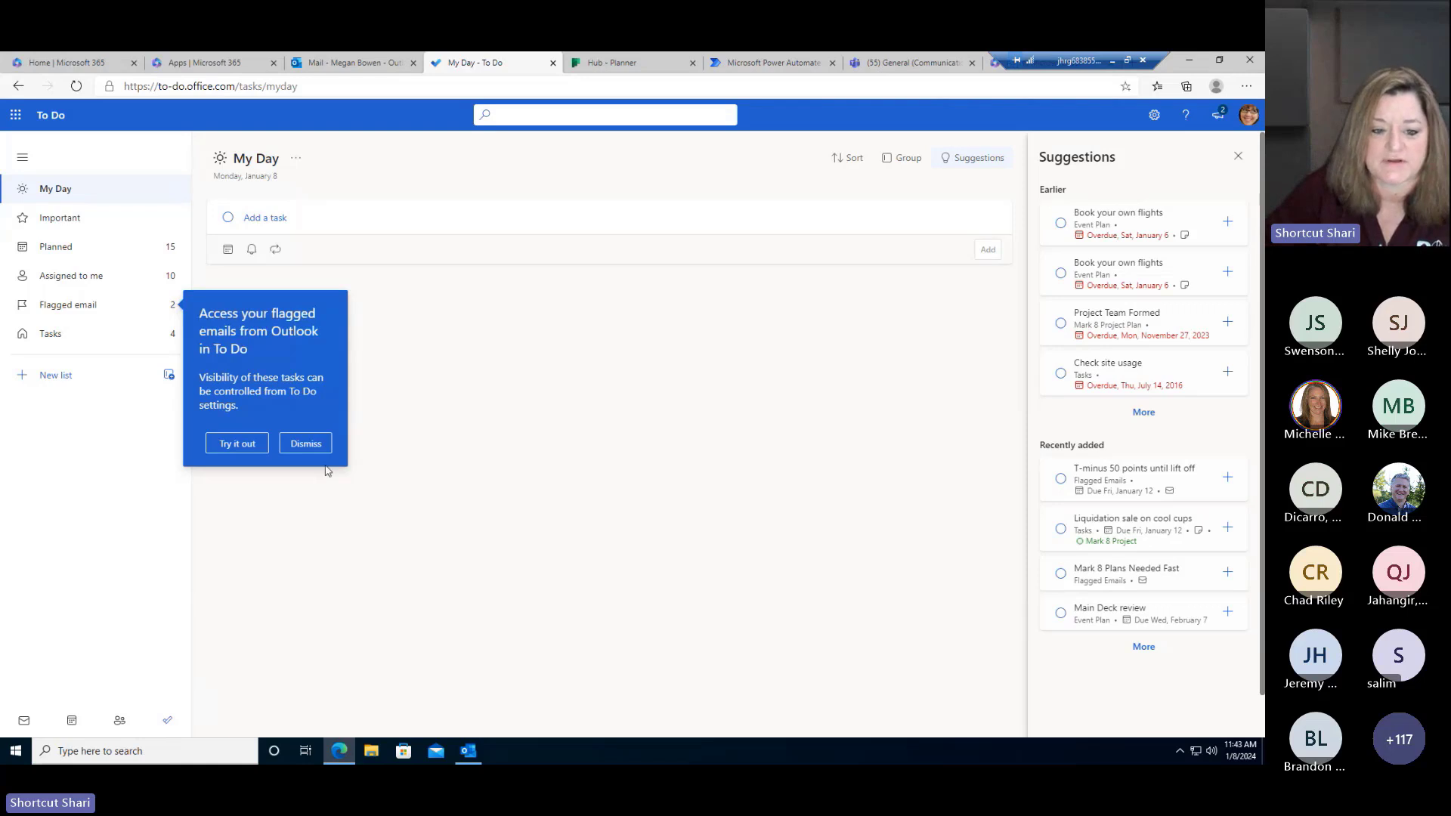
{"action": "left_click", "coordinate": [306, 443]}
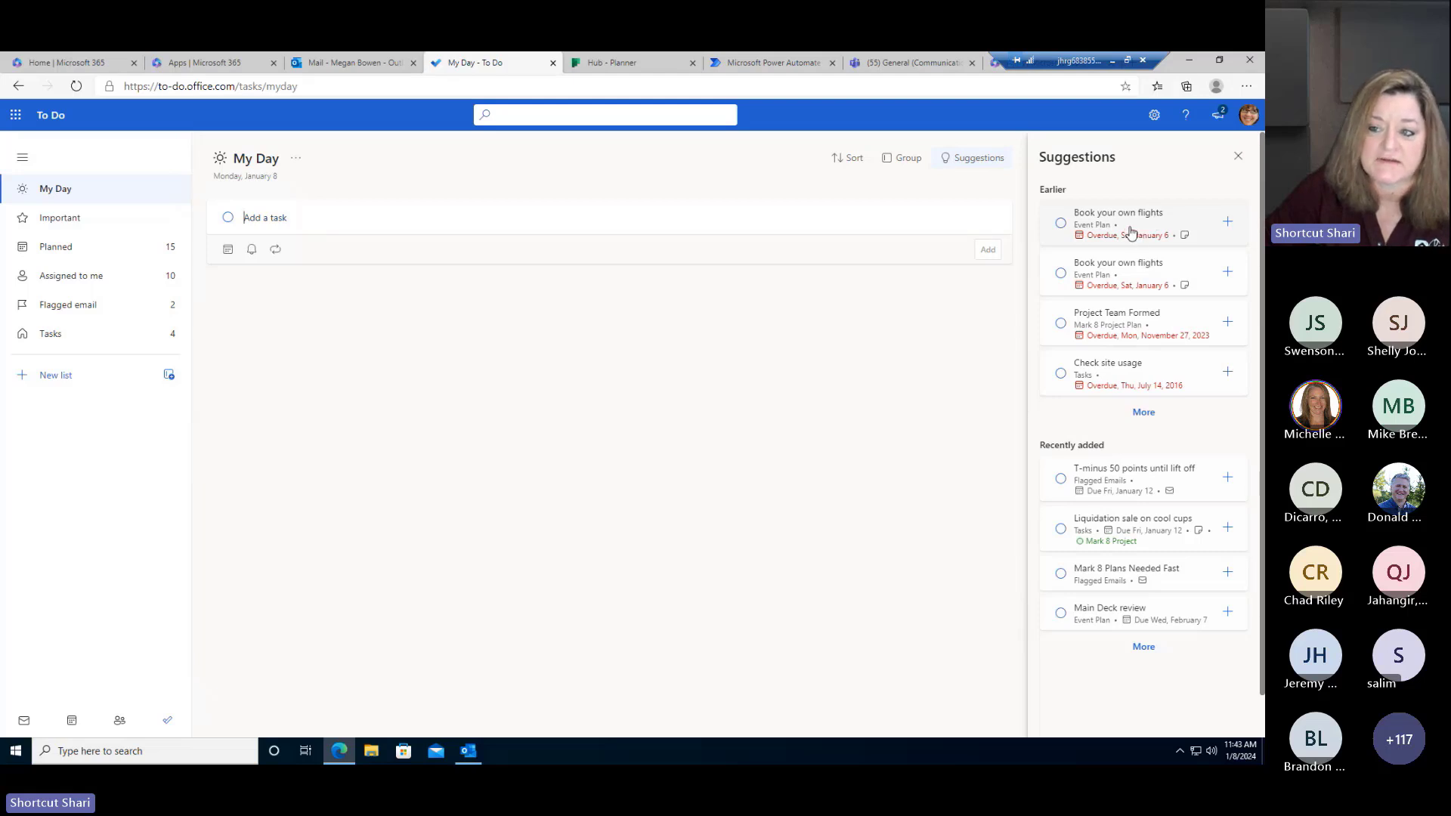
{"action": "left_click", "coordinate": [1227, 221]}
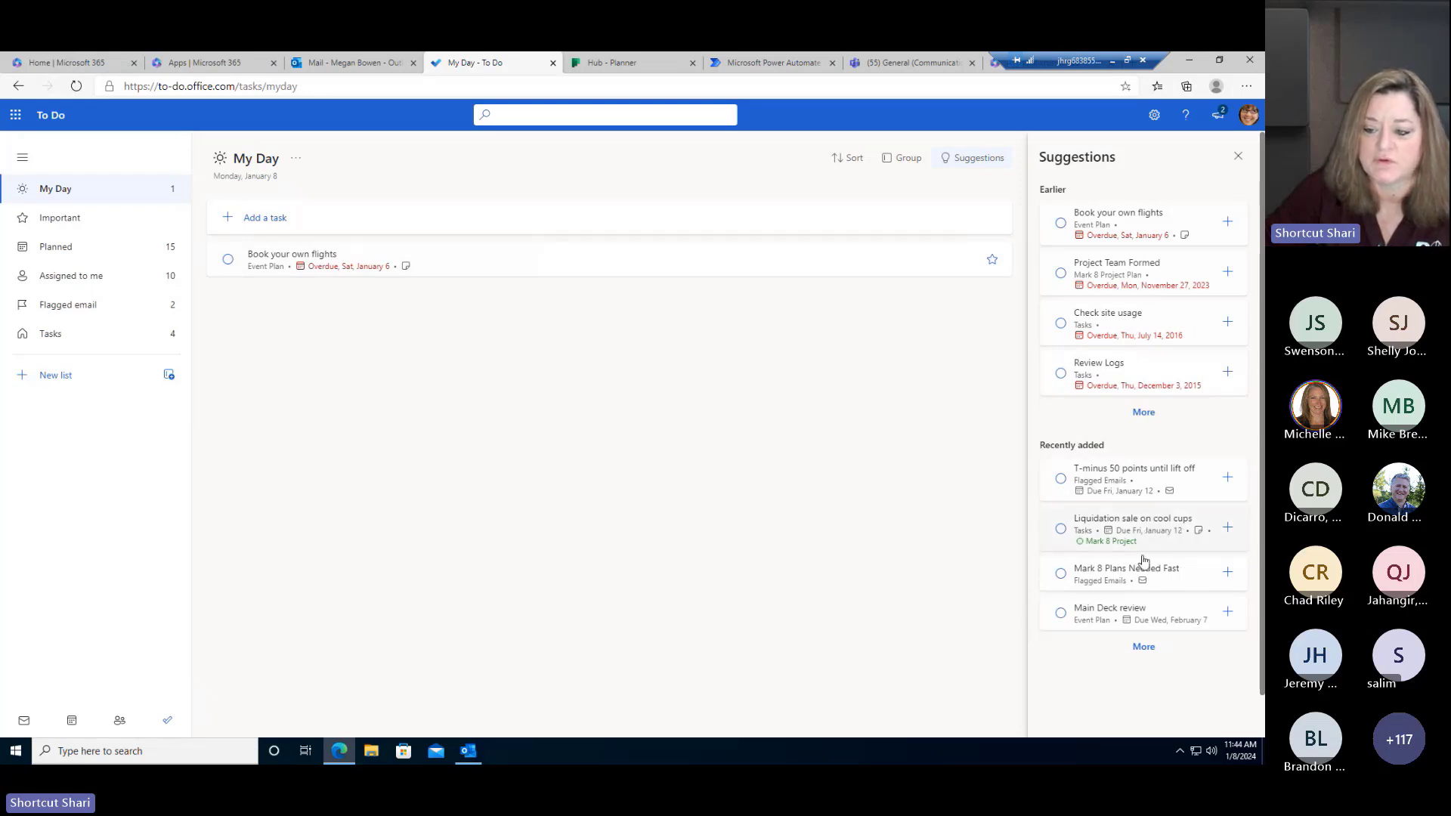
{"action": "left_click", "coordinate": [1228, 528]}
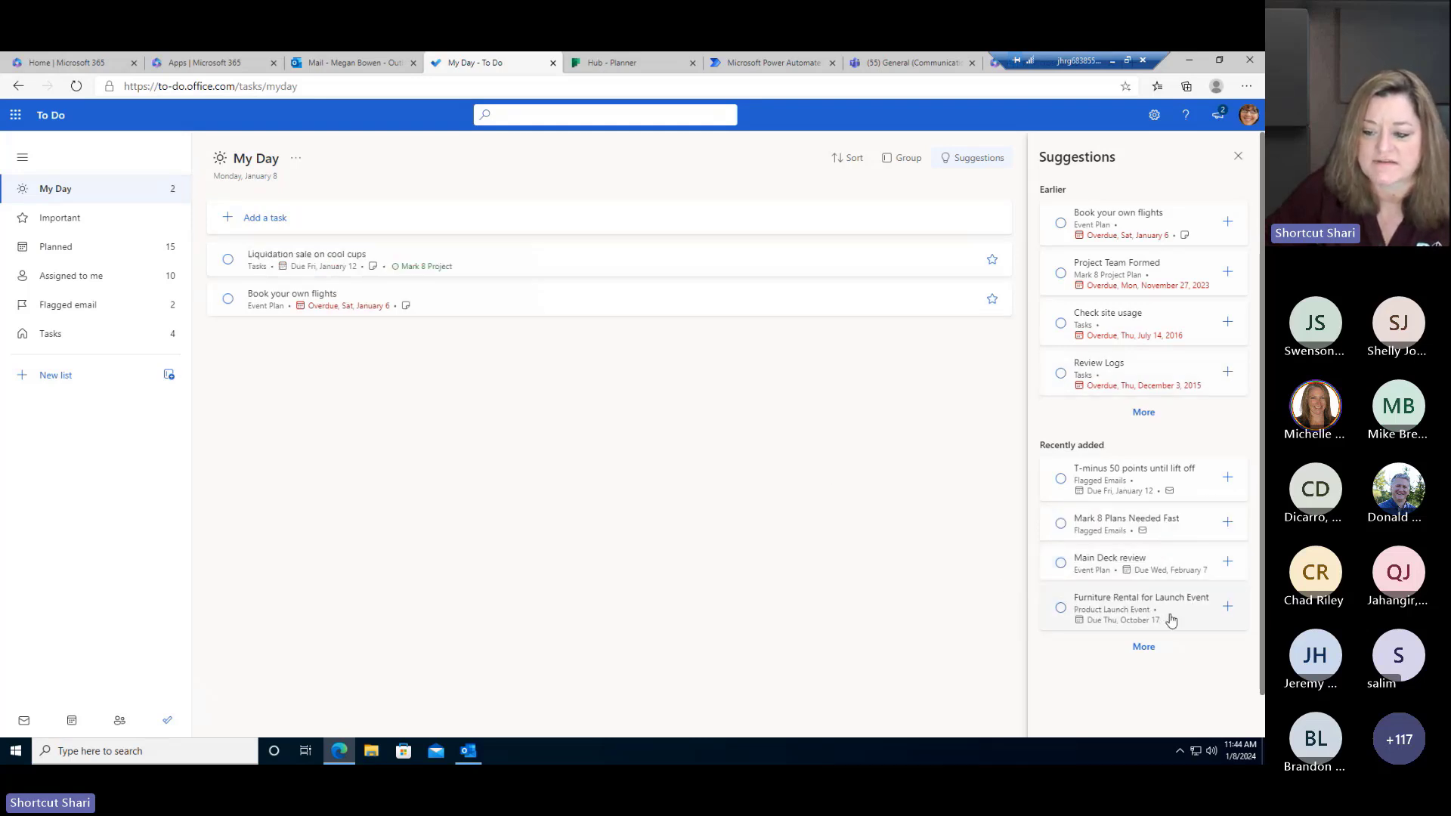
- Add "Organize Catering" from the expanded recently added suggestions to My Day, and hide the suggestions
{"action": "left_click", "coordinate": [1144, 648]}
{"action": "scroll", "coordinate": [1157, 529], "scroll_direction": "down", "scroll_amount": 2}
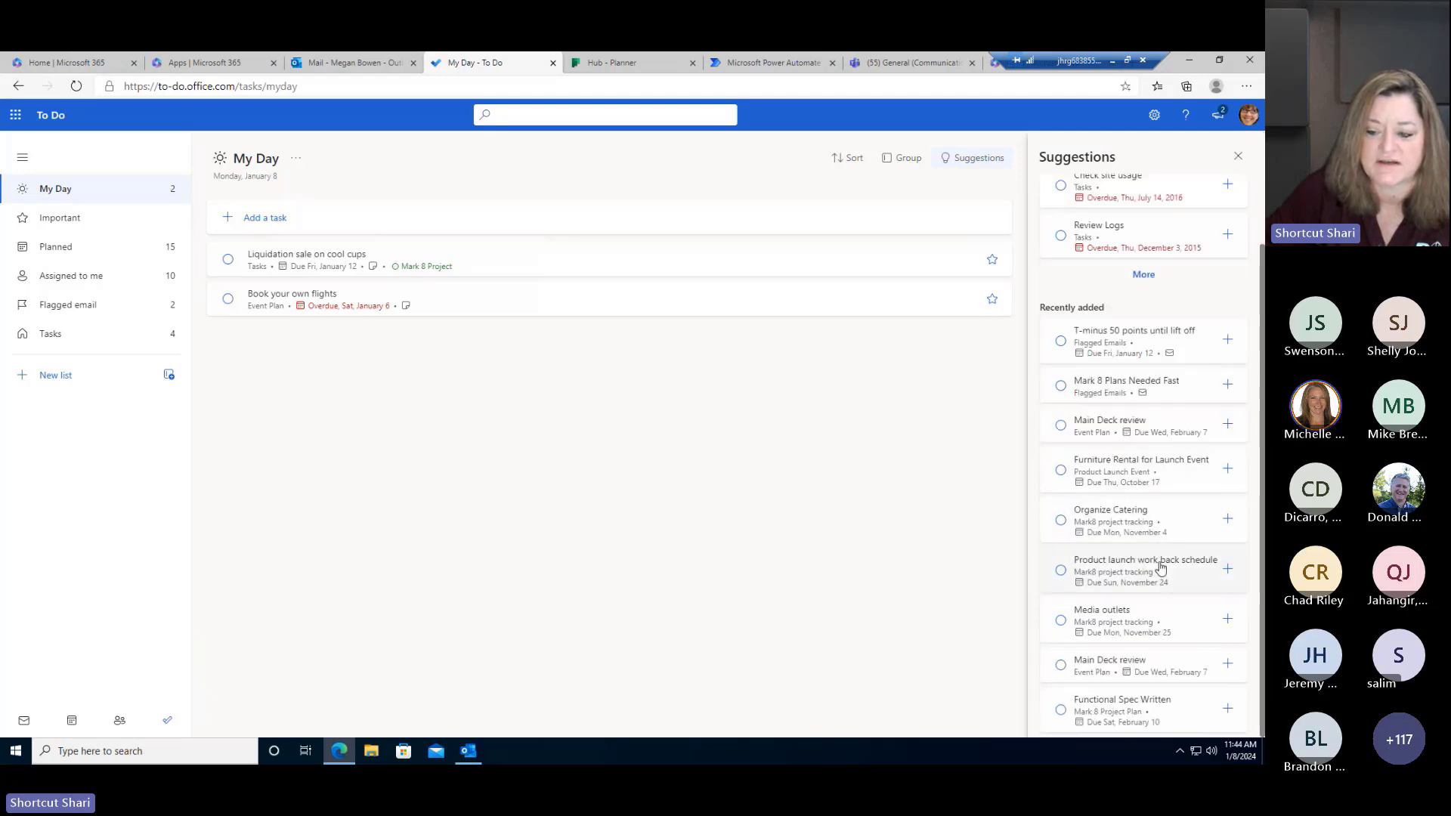
{"action": "left_click", "coordinate": [1213, 572]}
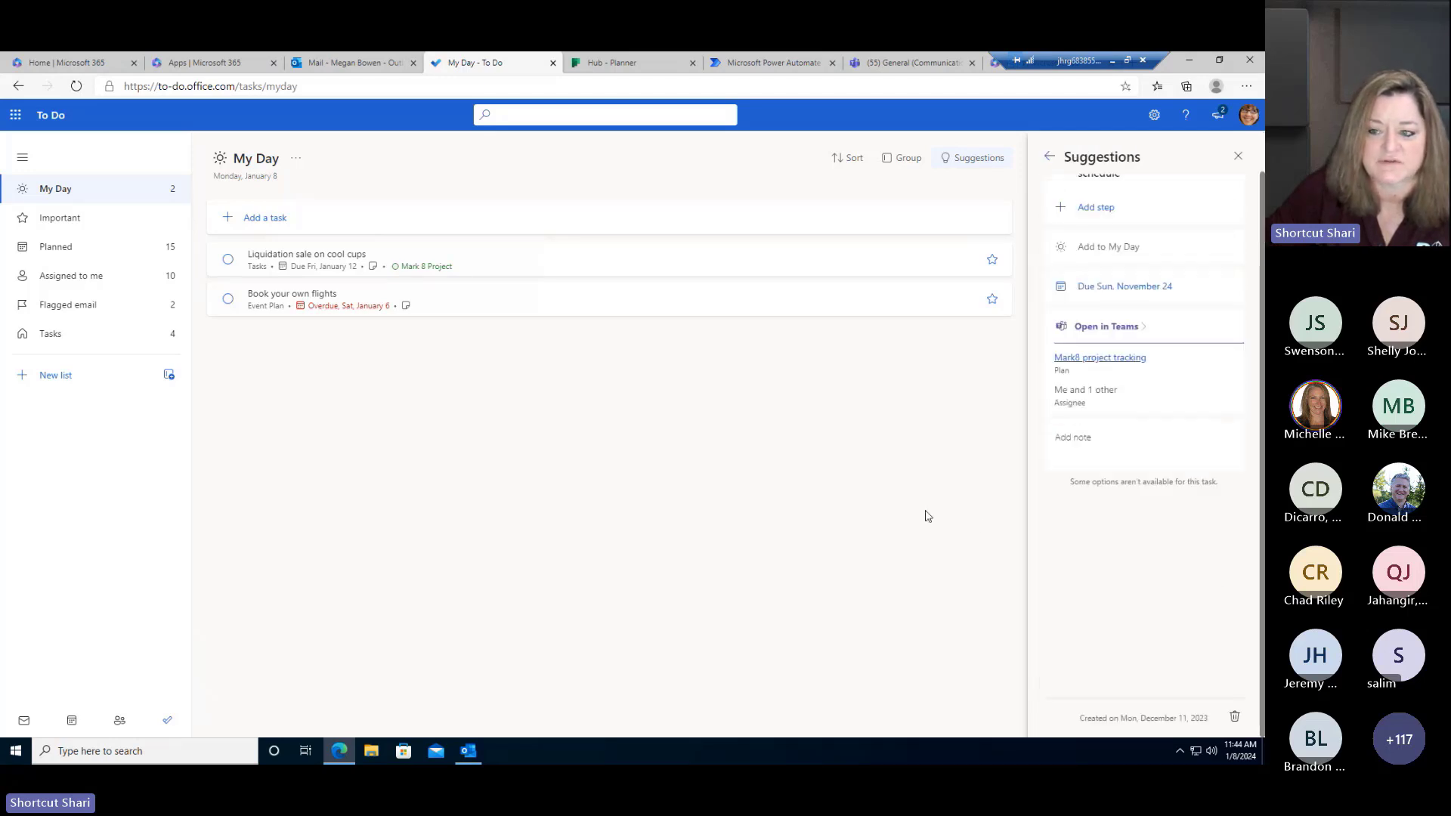
{"action": "left_click", "coordinate": [1049, 157]}
{"action": "left_click", "coordinate": [1227, 616]}
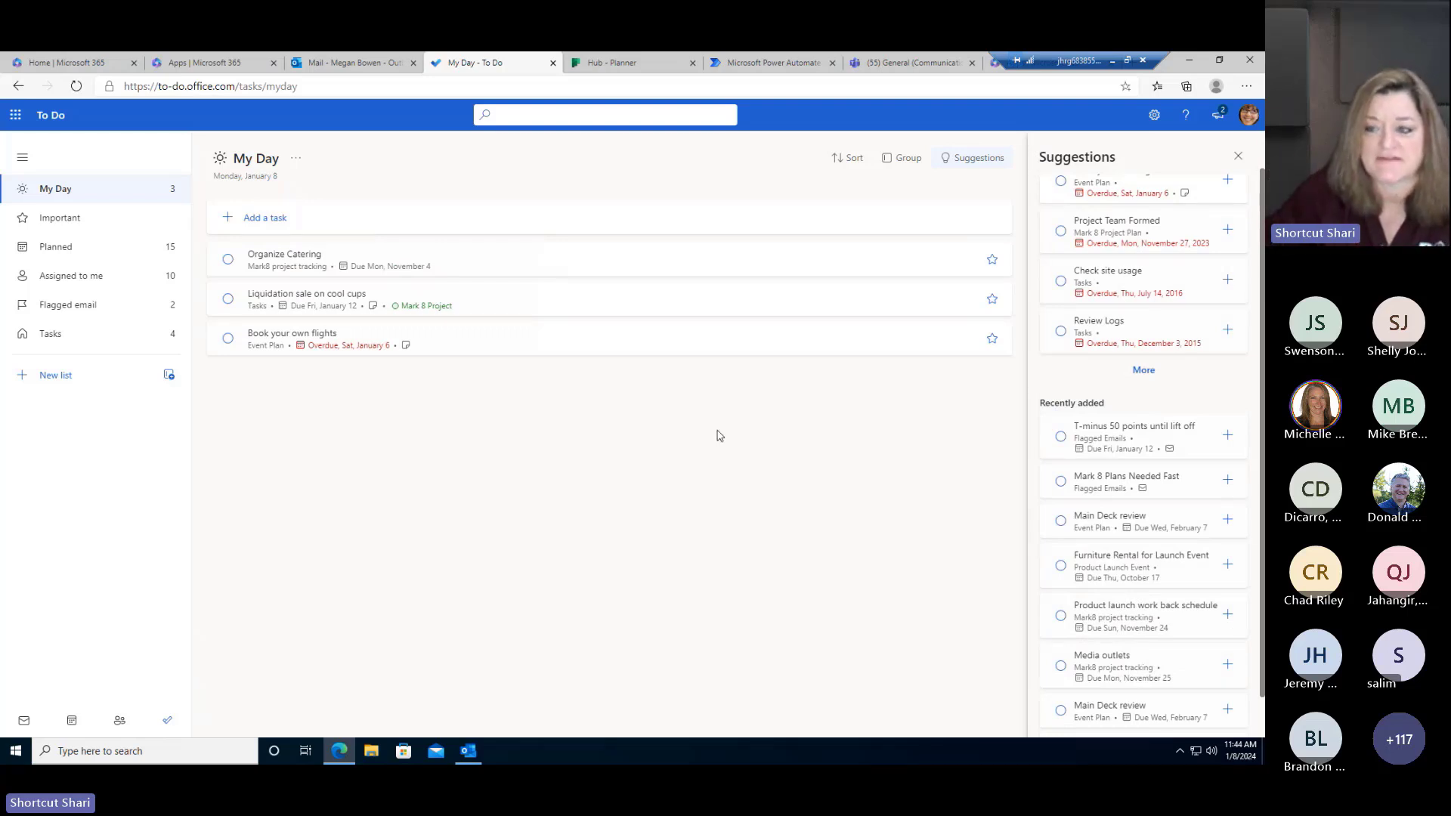
{"action": "left_click", "coordinate": [986, 162]}
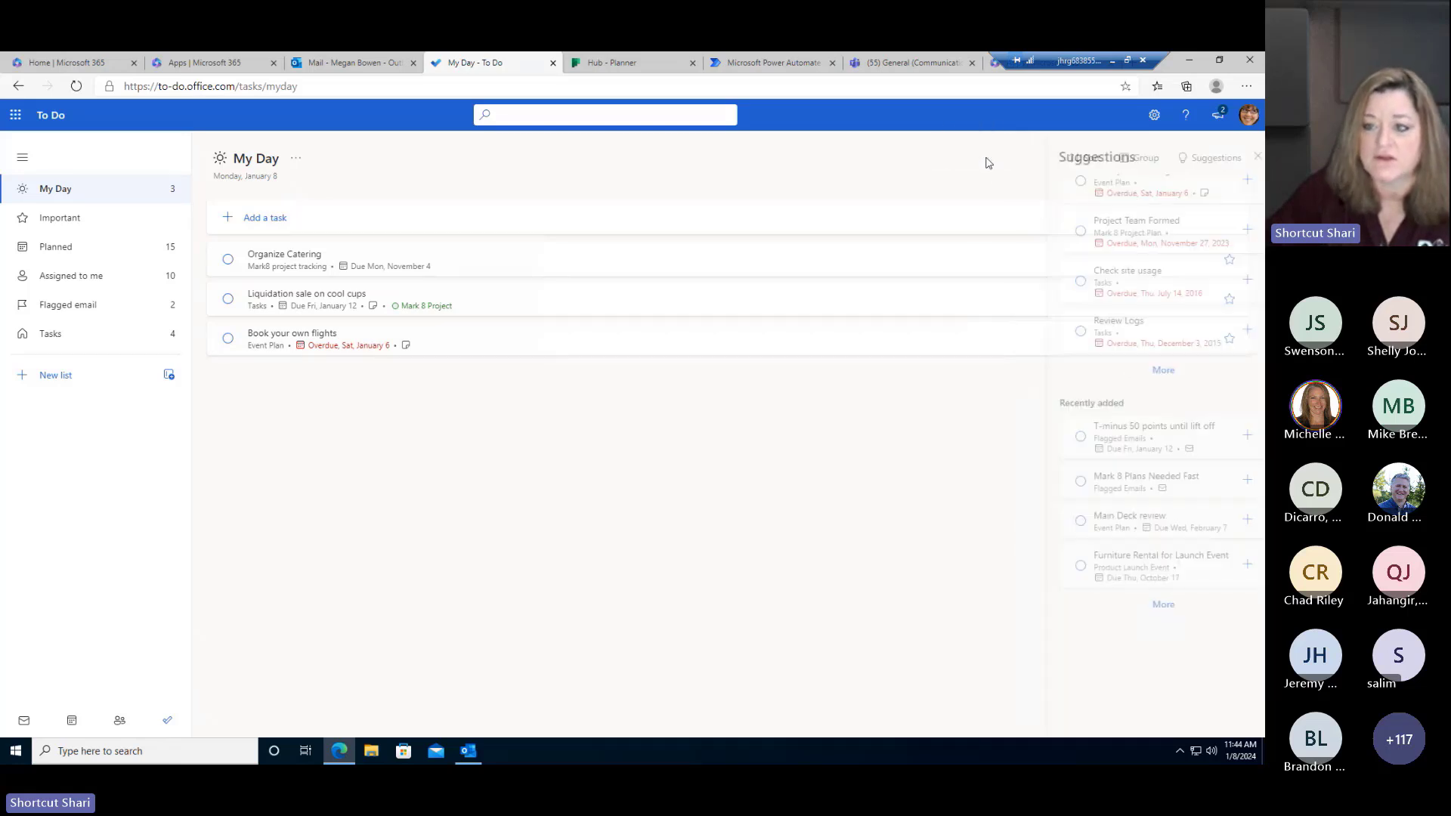
{"action": "left_click", "coordinate": [1215, 157]}
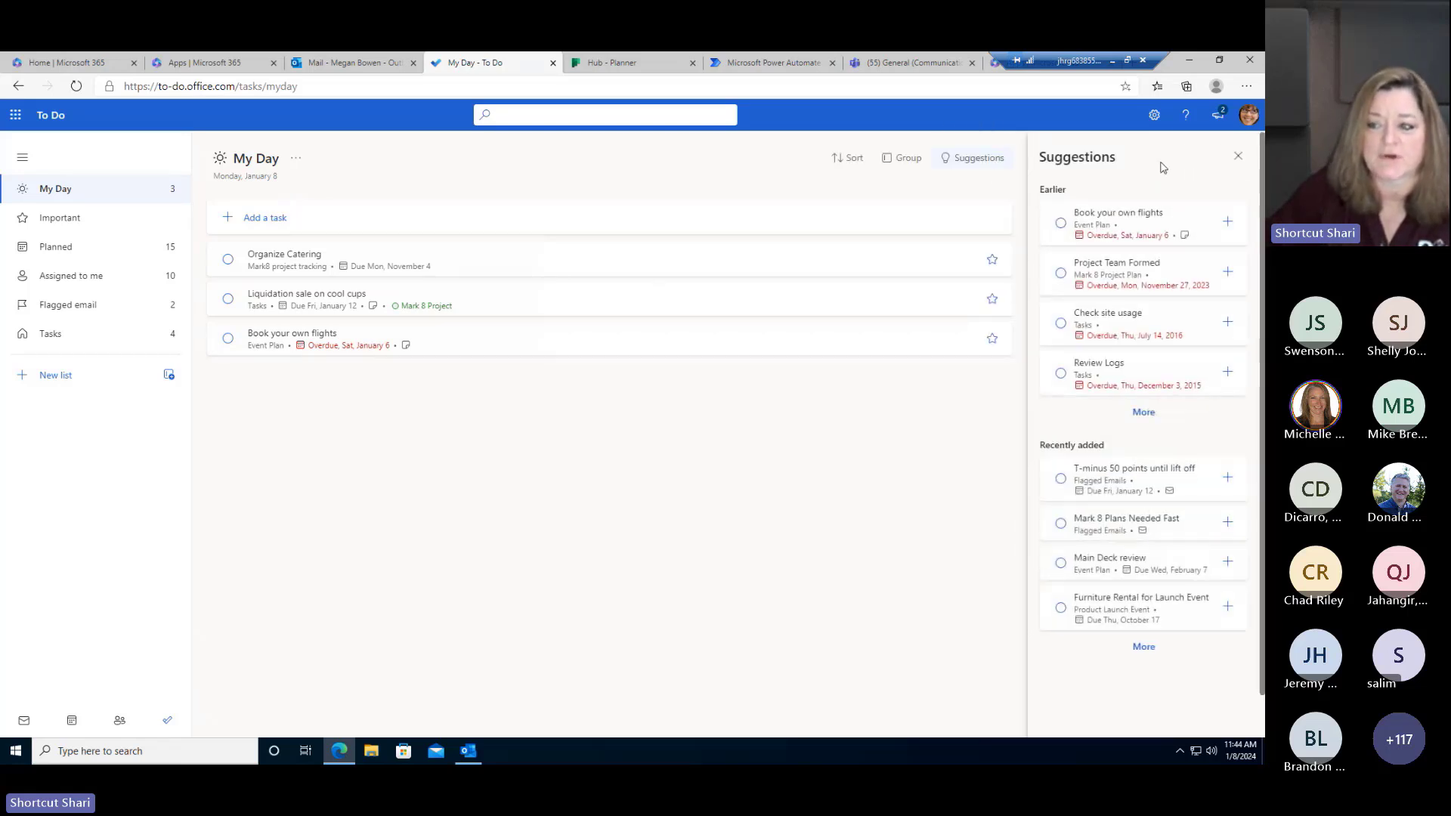
{"action": "left_click", "coordinate": [1237, 156]}
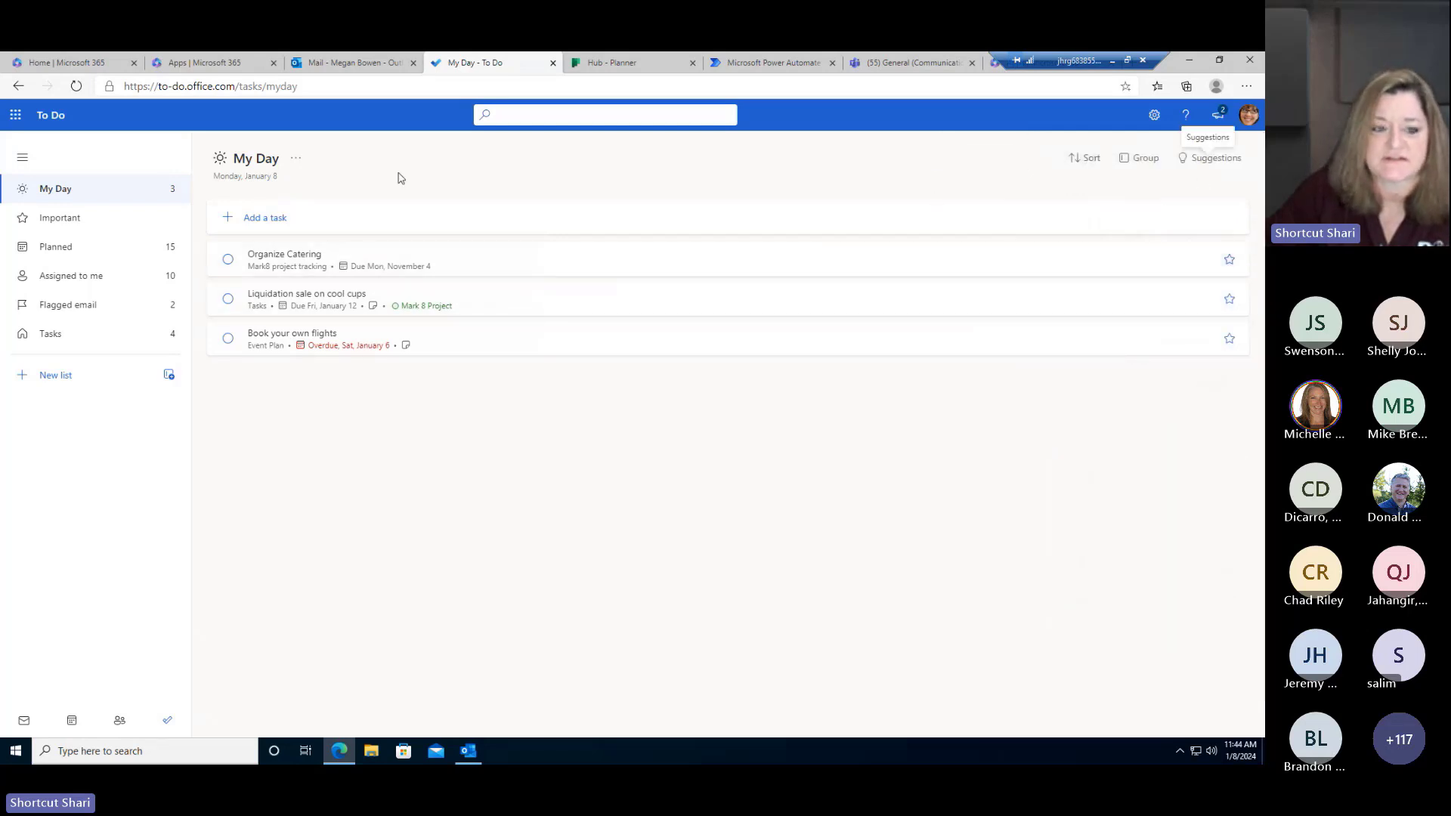
- Add the task "Book the Travel for CommsVNext" to the Important list
{"action": "left_click", "coordinate": [65, 223]}
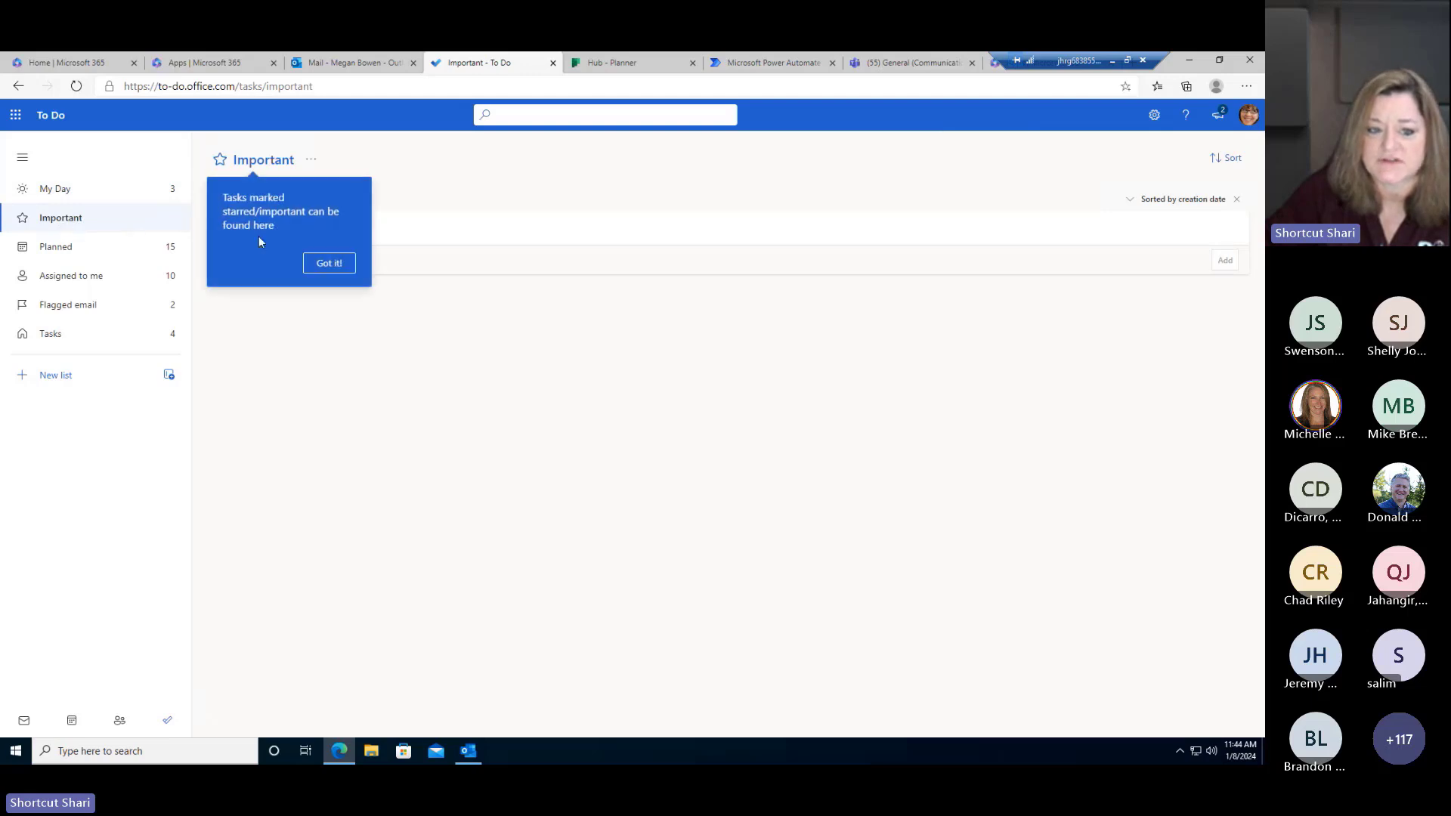
{"action": "left_click", "coordinate": [328, 263]}
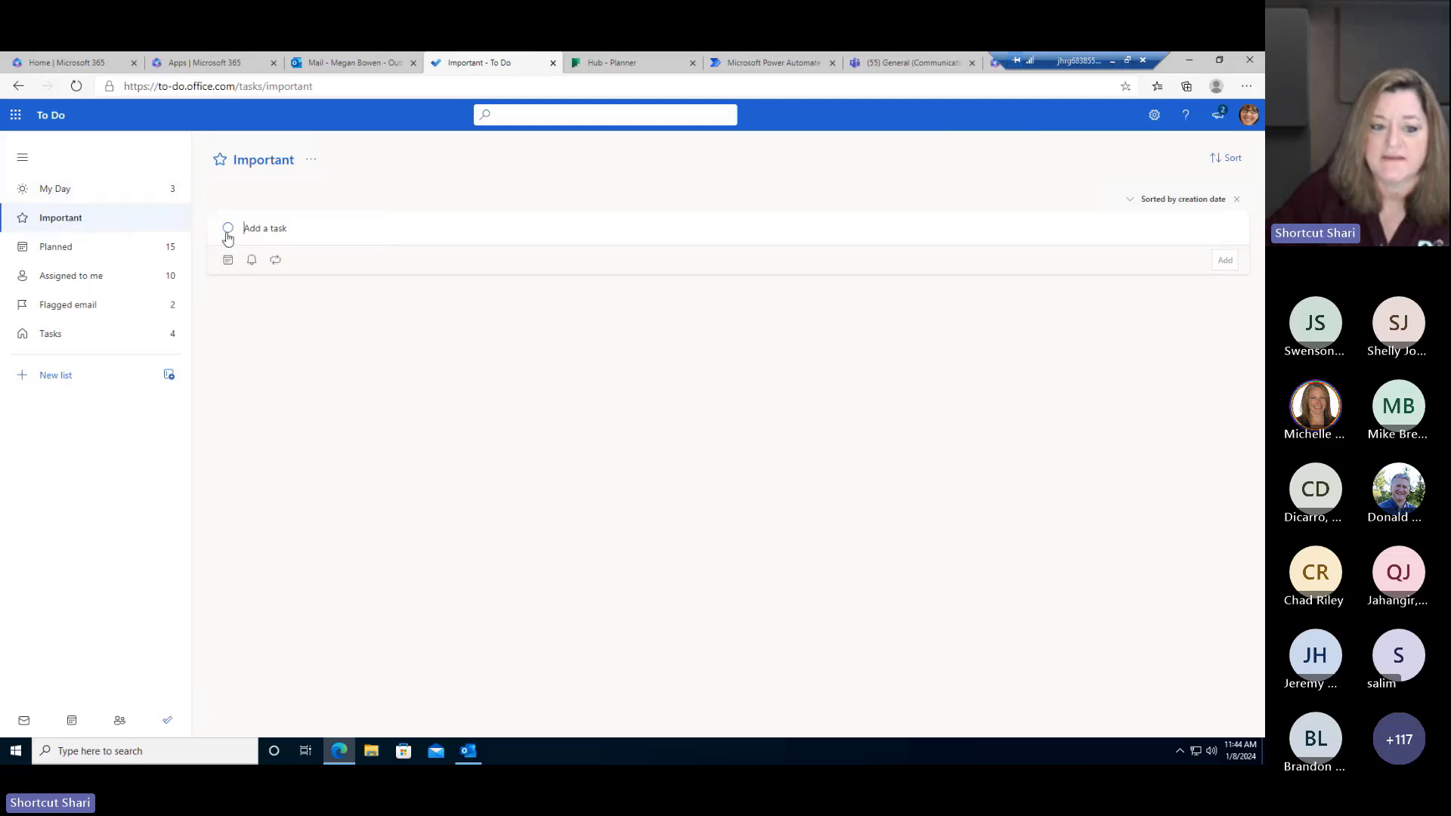
{"action": "type", "text": "a"}
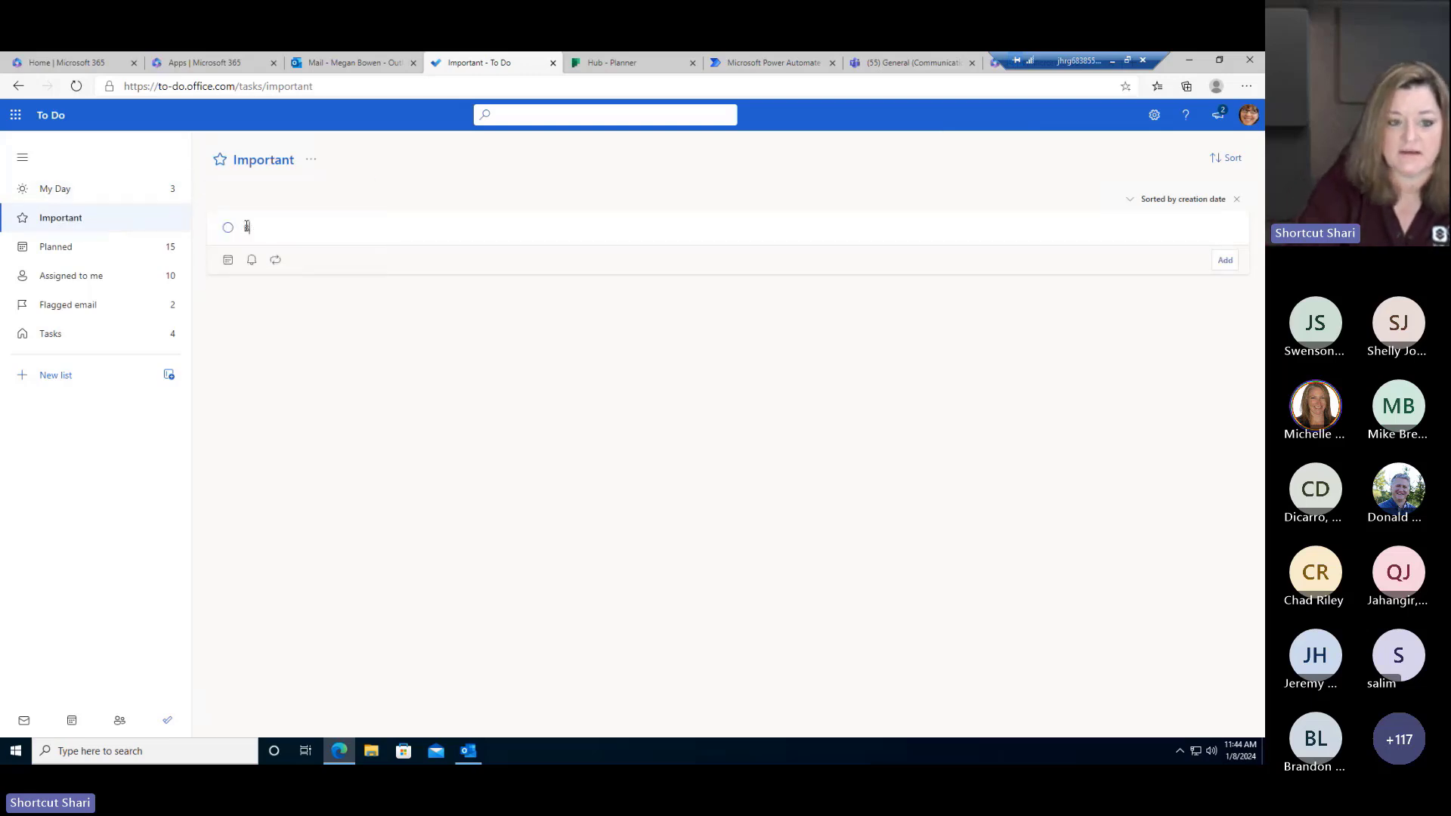
{"action": "type", "text": "ook the Travel for Comms"}
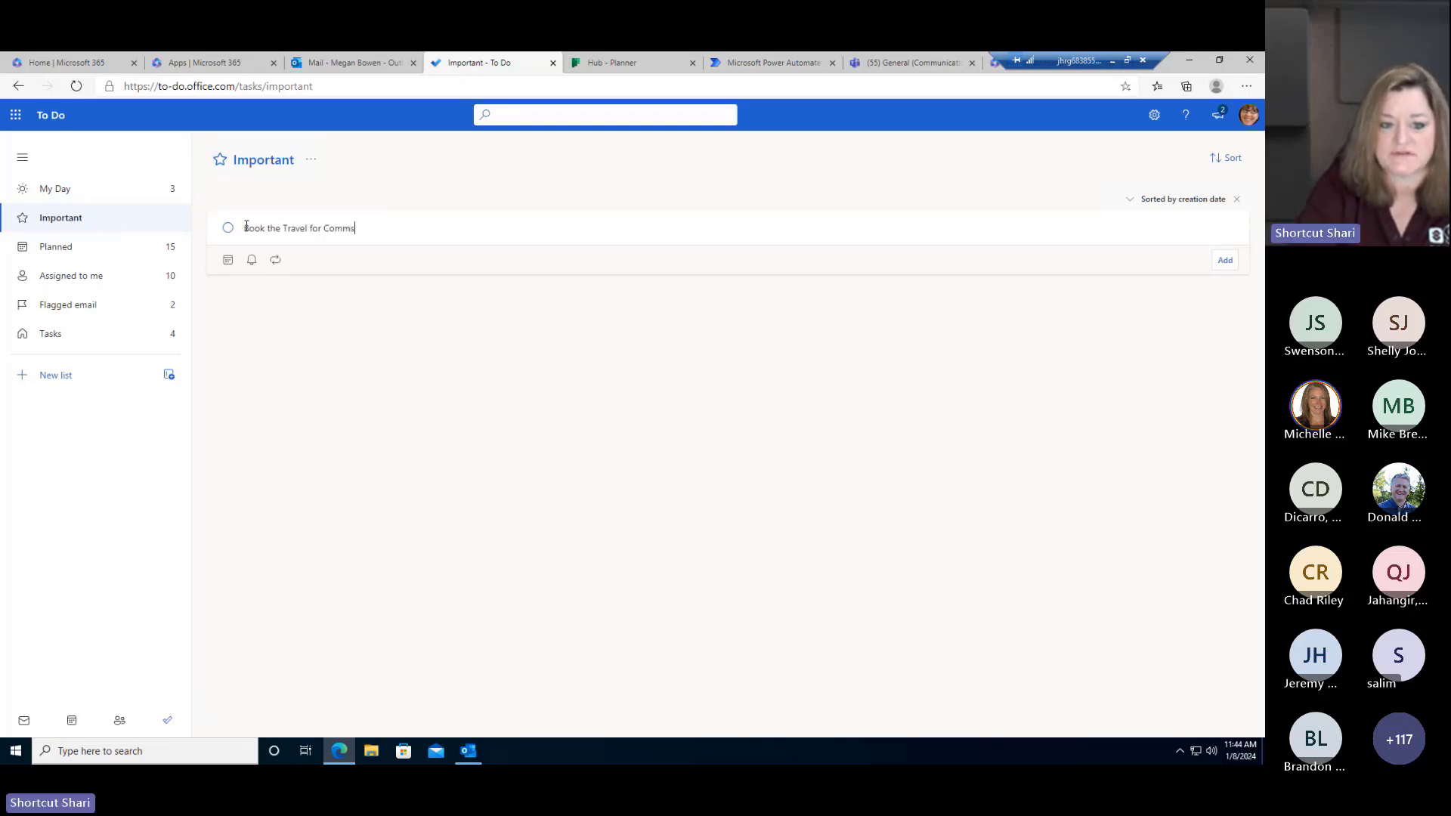
{"action": "type", "text": "VNext"}
{"action": "key", "text": "Return"}
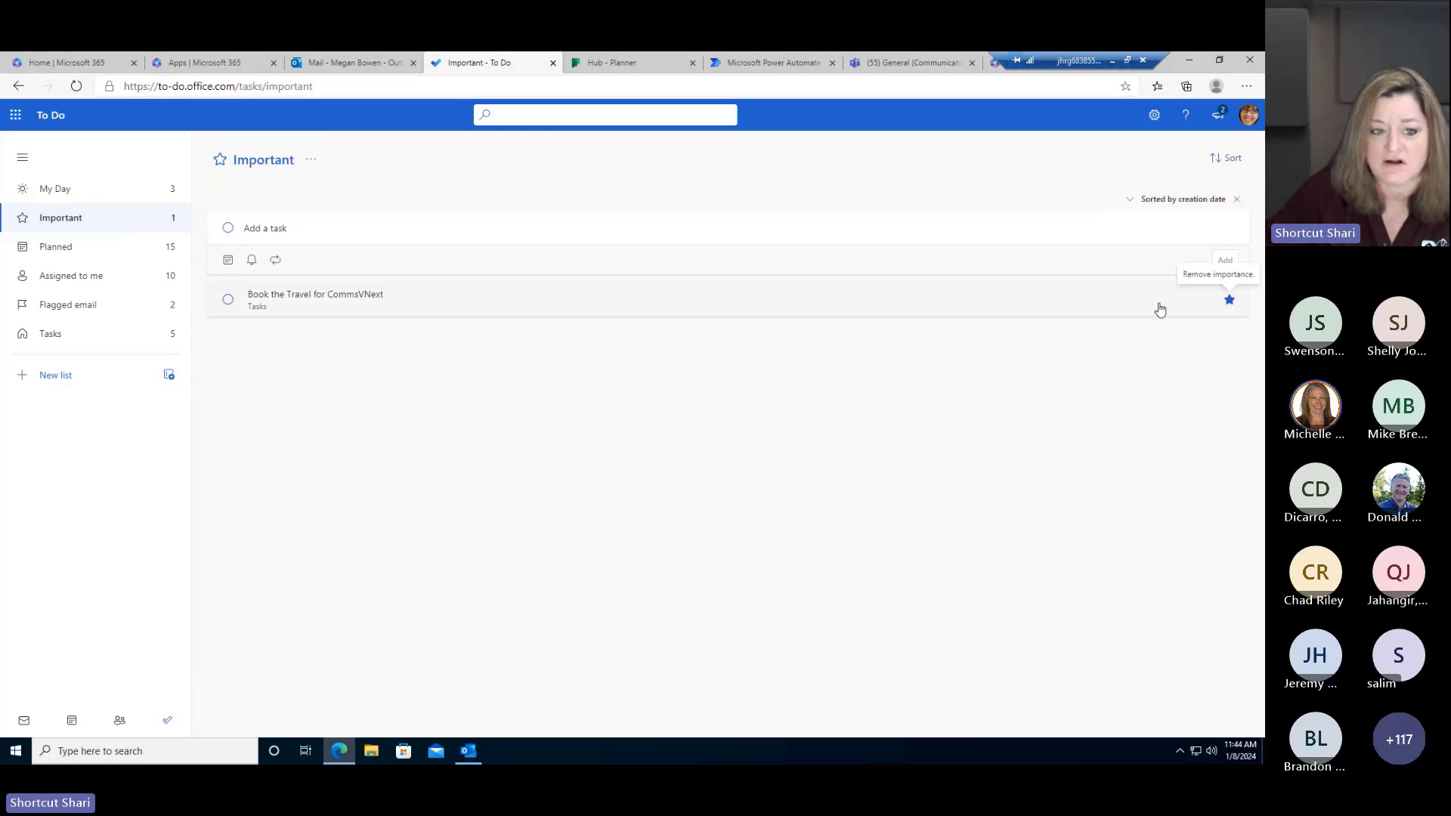
- Mark the planned tasks "Liquidation sale on cool cups", the first "Main Deck review" and "Furniture Rental for Launch Event" as important, and view the Important list
{"action": "left_click", "coordinate": [50, 249]}
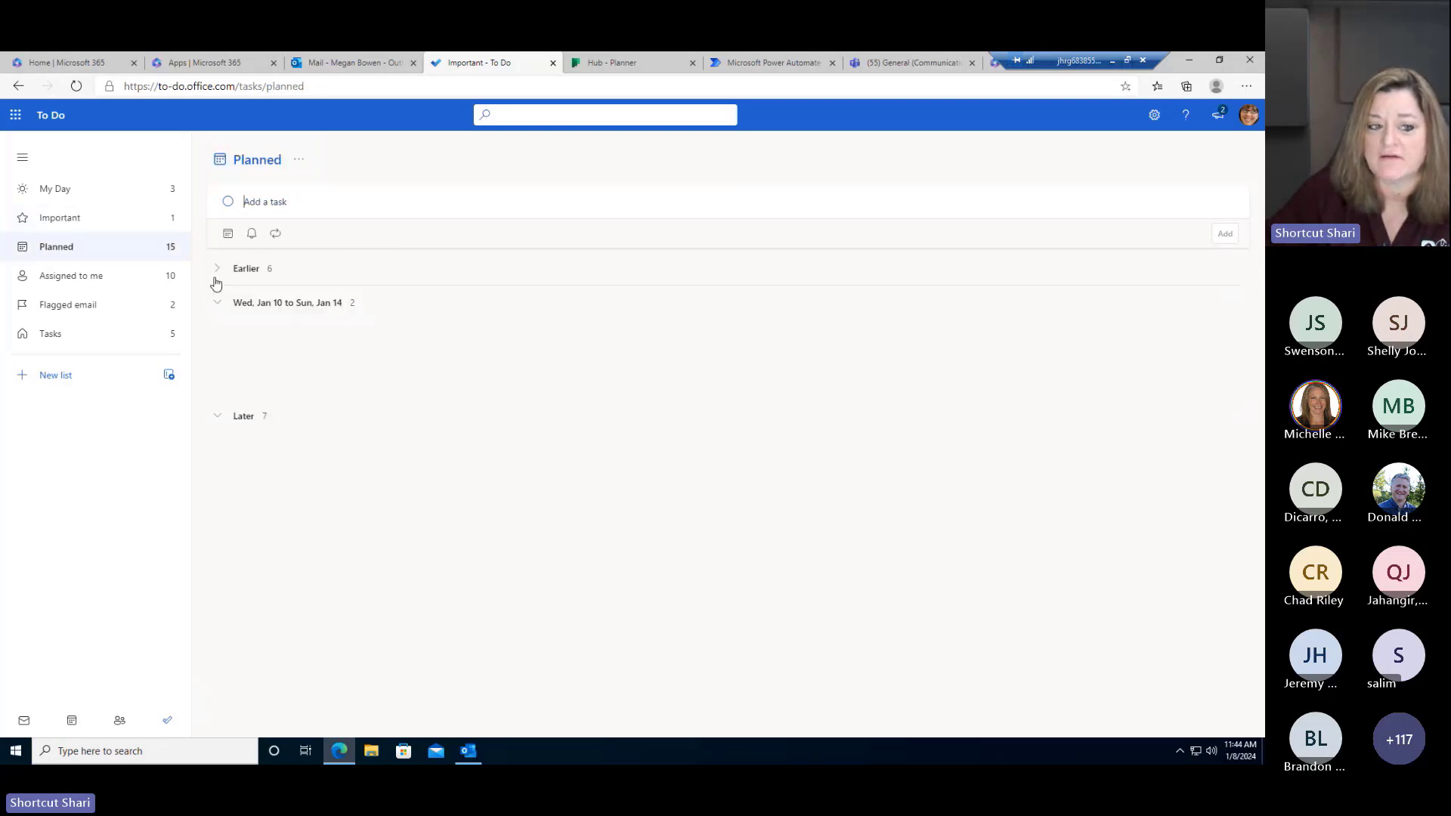
{"action": "left_click", "coordinate": [1229, 341]}
{"action": "left_click", "coordinate": [1230, 454]}
{"action": "left_click", "coordinate": [1229, 573]}
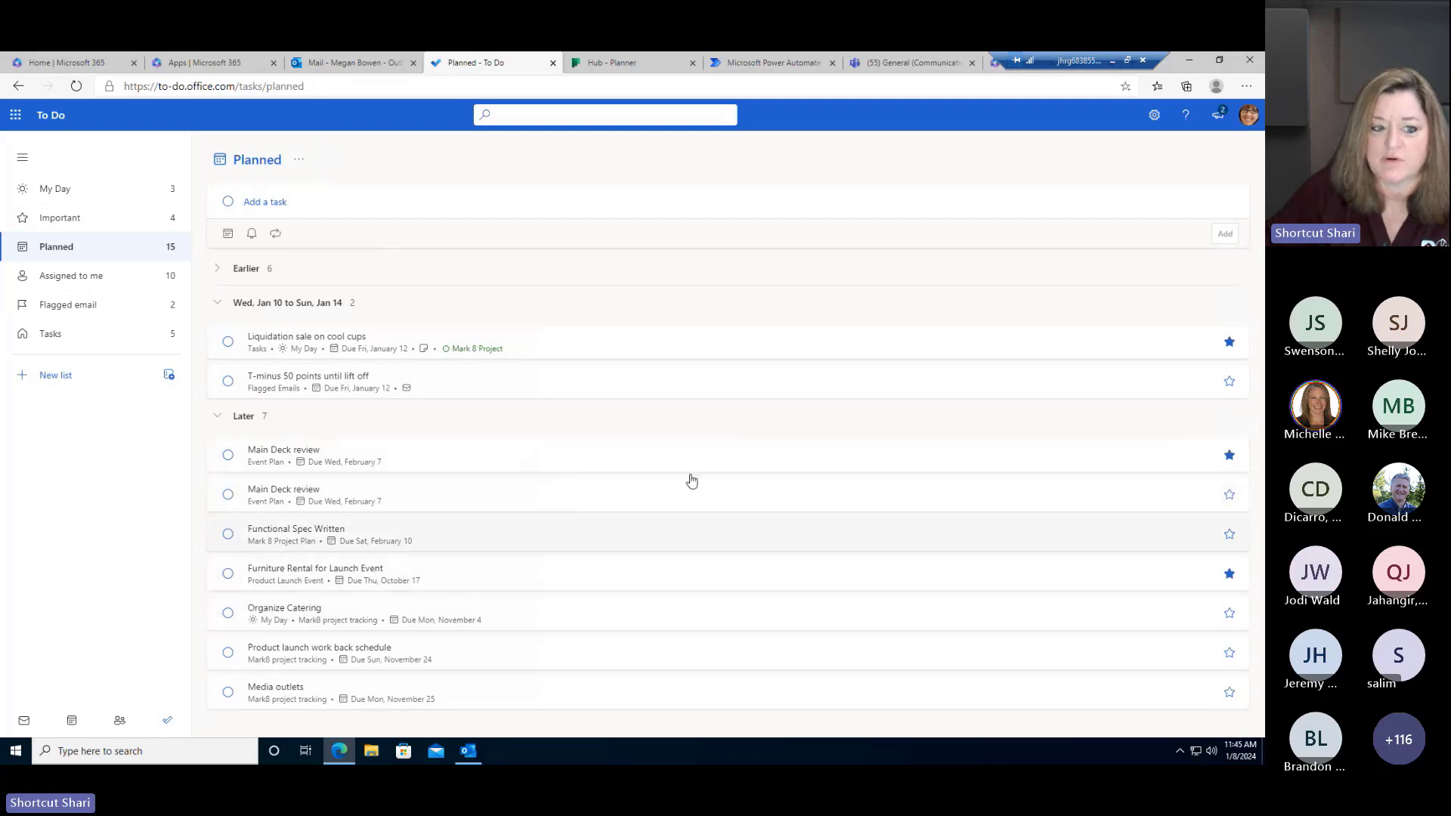
{"action": "left_click", "coordinate": [67, 219]}
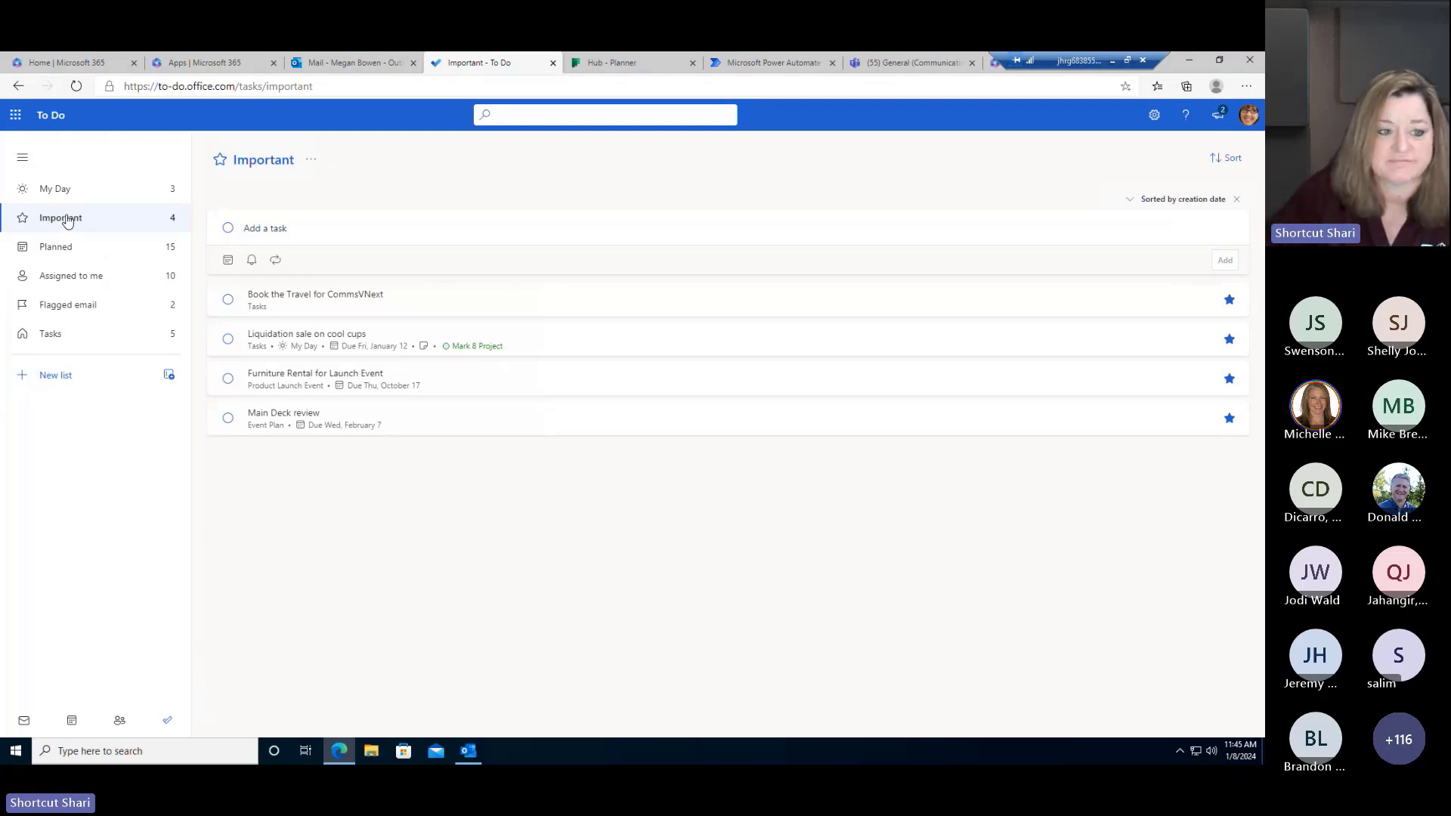
- Mark "Organize Catering" and "Media outlets" as completed in the Assigned to me list
{"action": "left_click", "coordinate": [75, 251]}
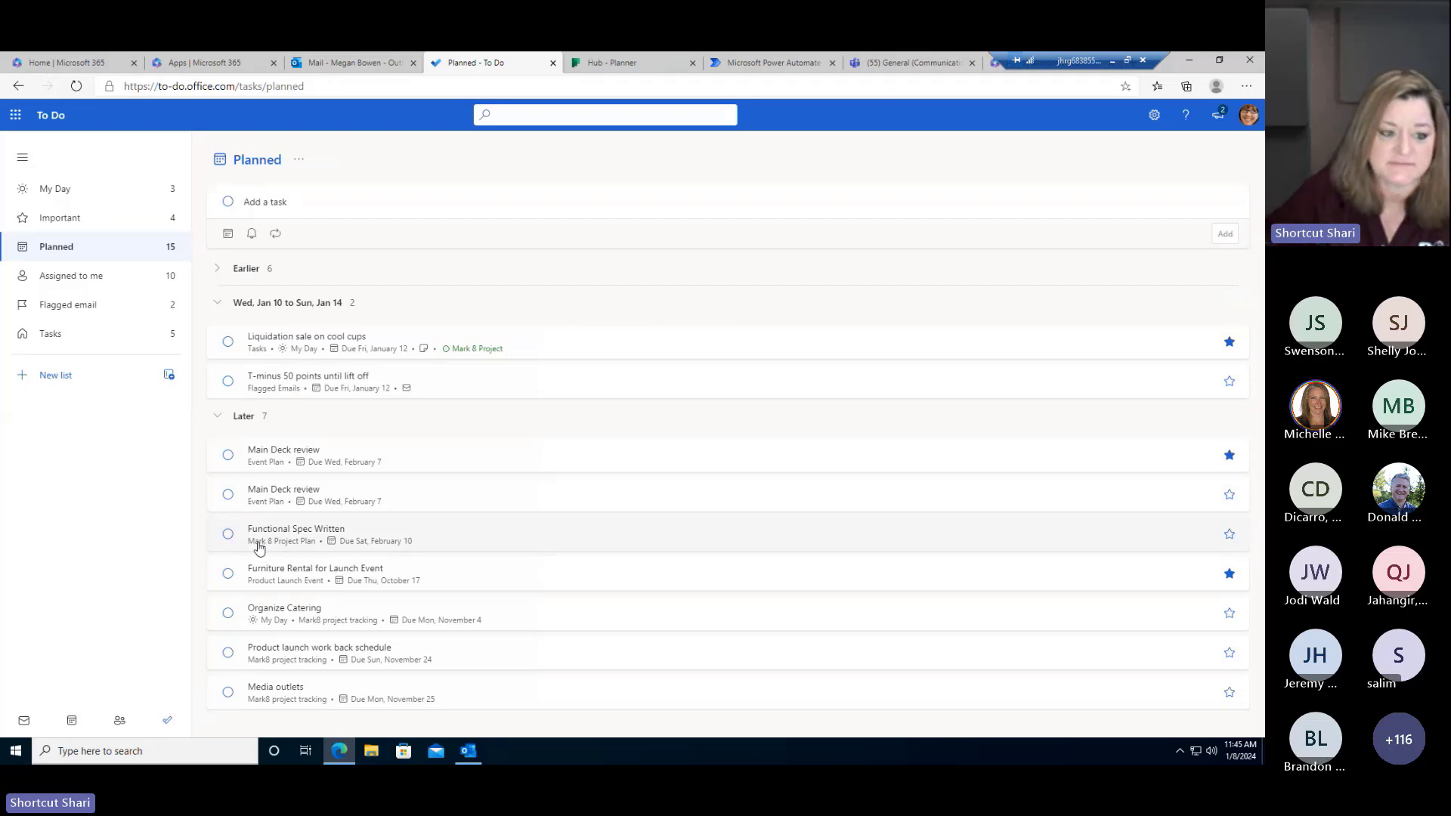
{"action": "left_click", "coordinate": [65, 278]}
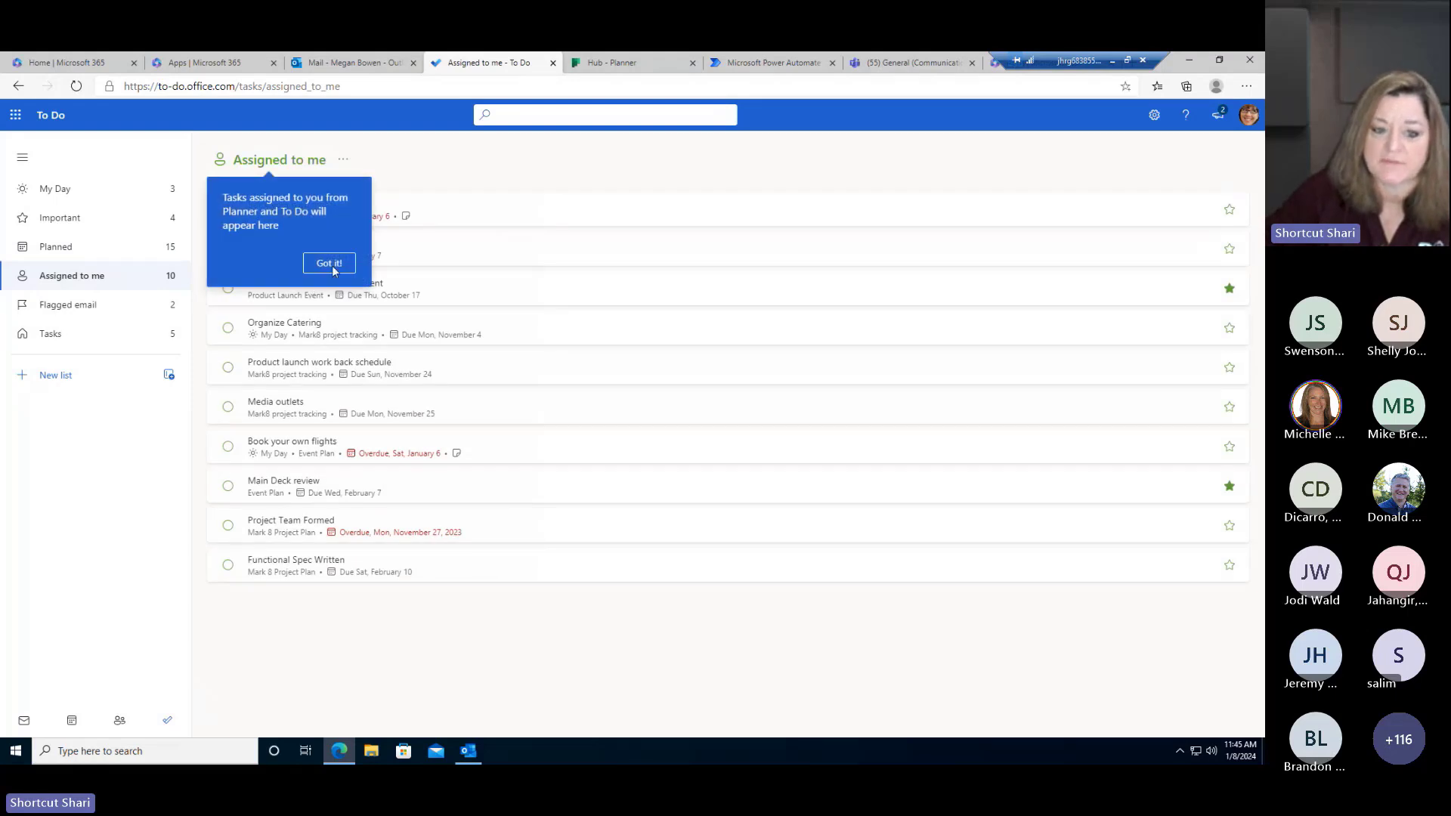
{"action": "left_click", "coordinate": [328, 263]}
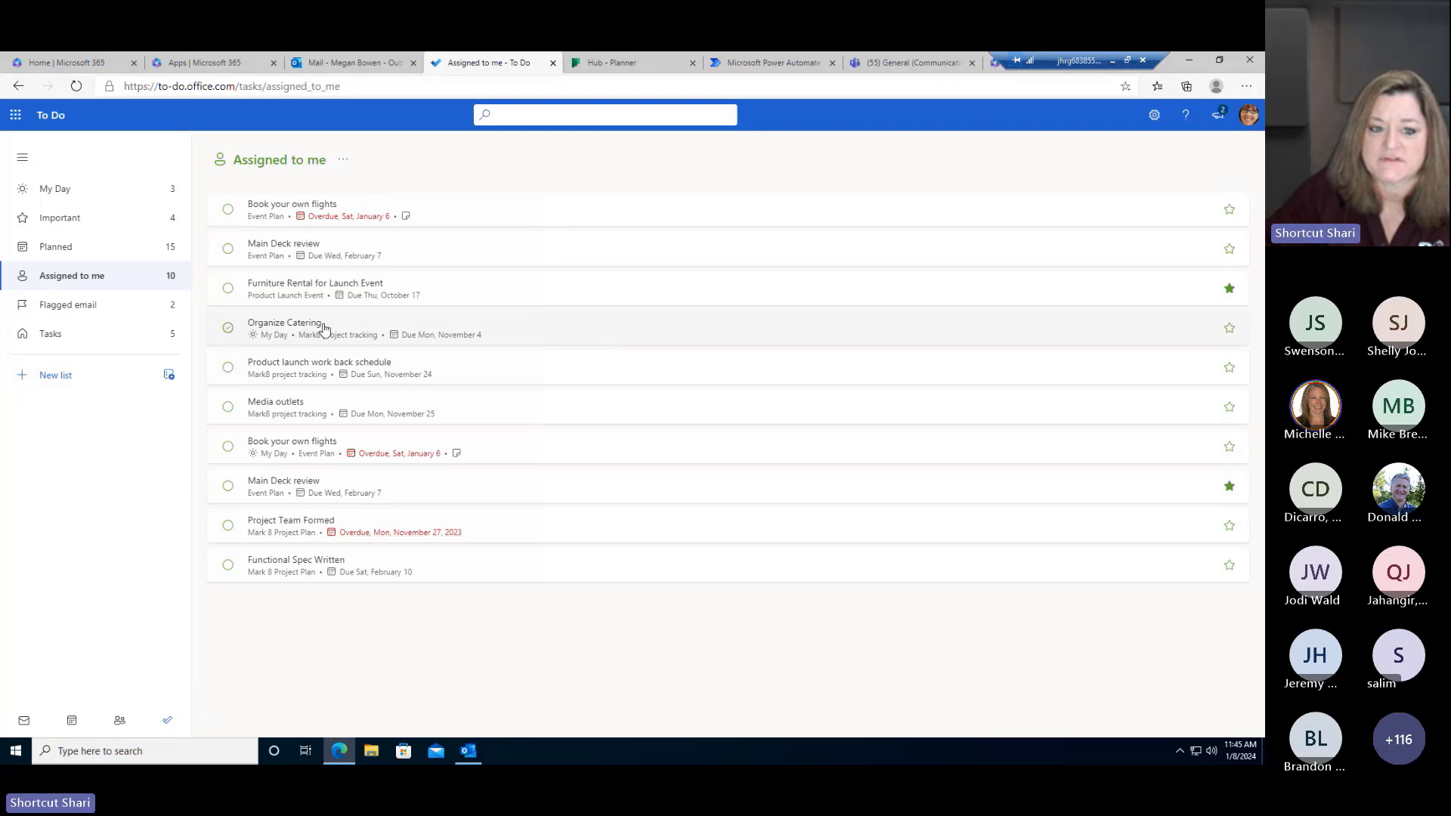
{"action": "left_click", "coordinate": [227, 327]}
{"action": "left_click", "coordinate": [227, 367]}
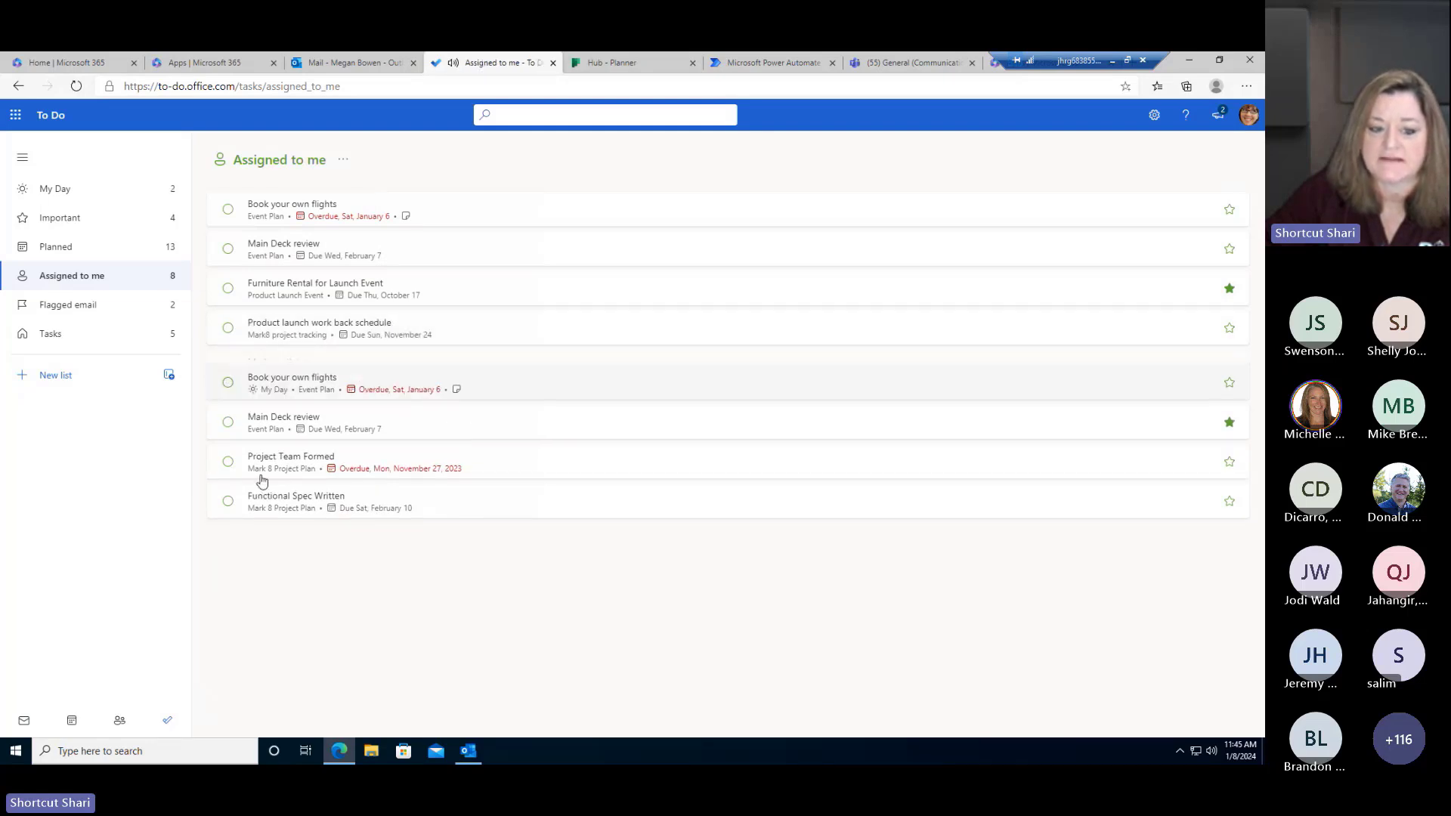
- View the Flagged email list and the Tasks list, advancing through the introductory tips
{"action": "left_click", "coordinate": [62, 304]}
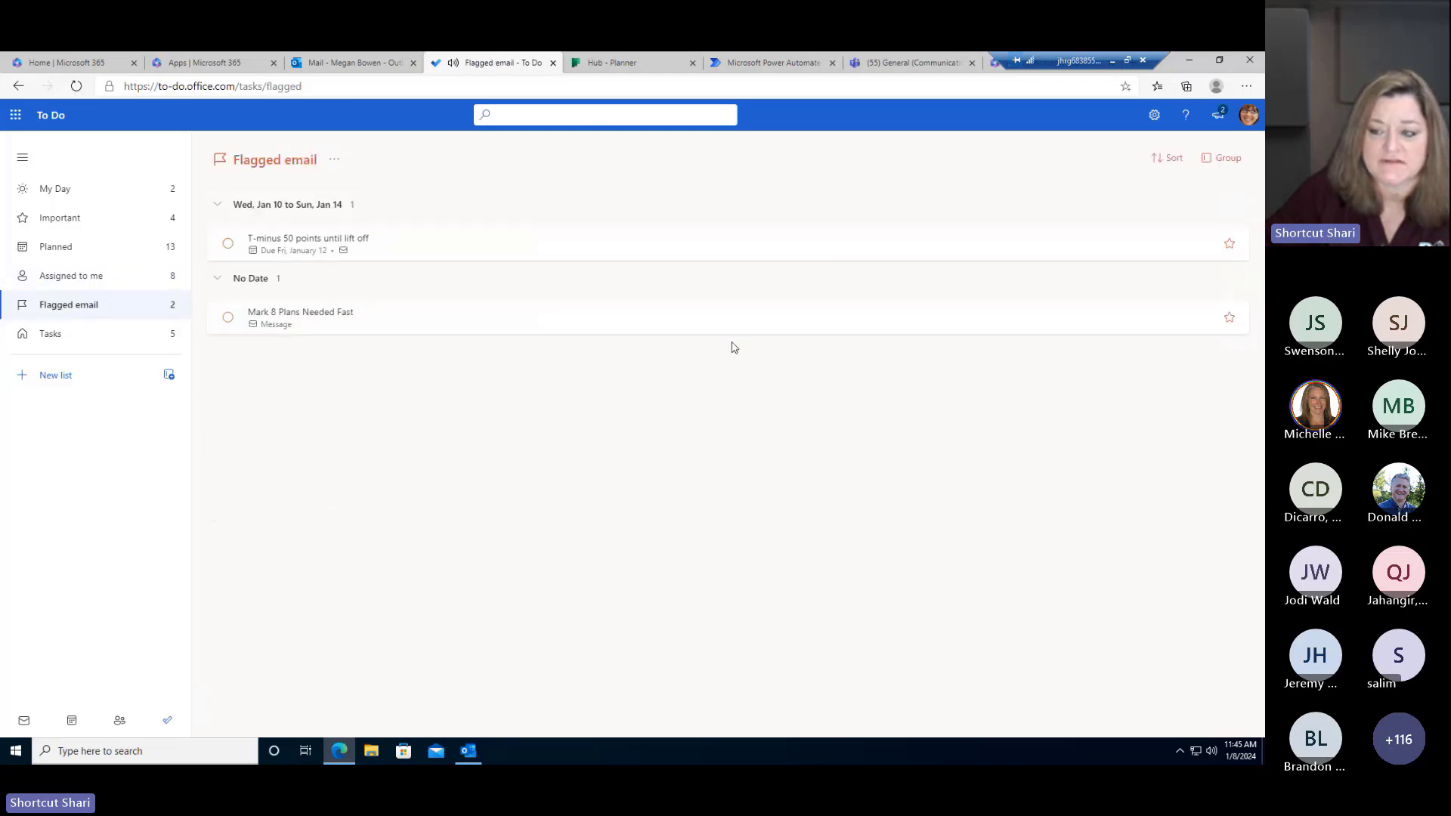
{"action": "left_click", "coordinate": [119, 342]}
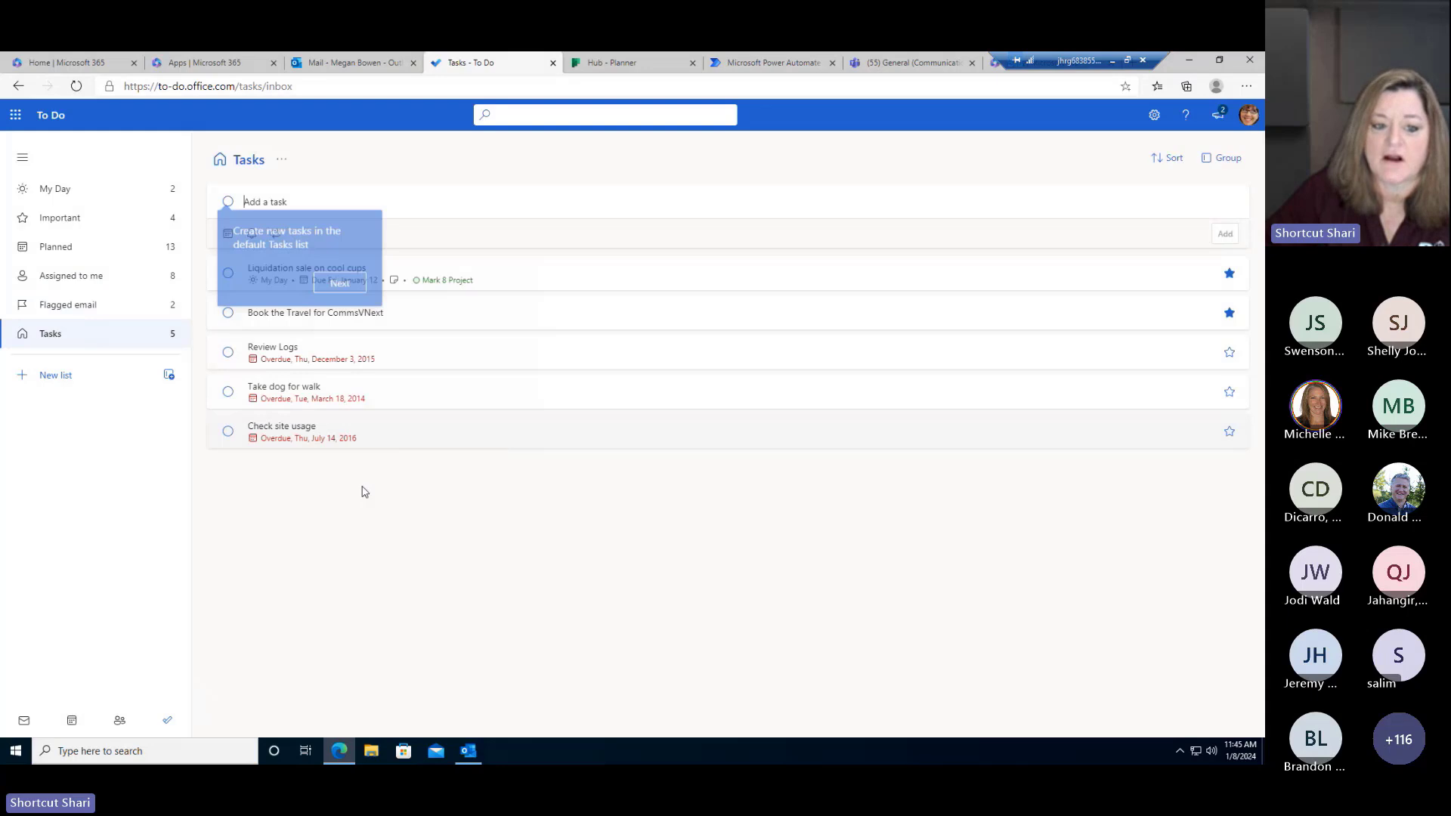
{"action": "left_click", "coordinate": [355, 290]}
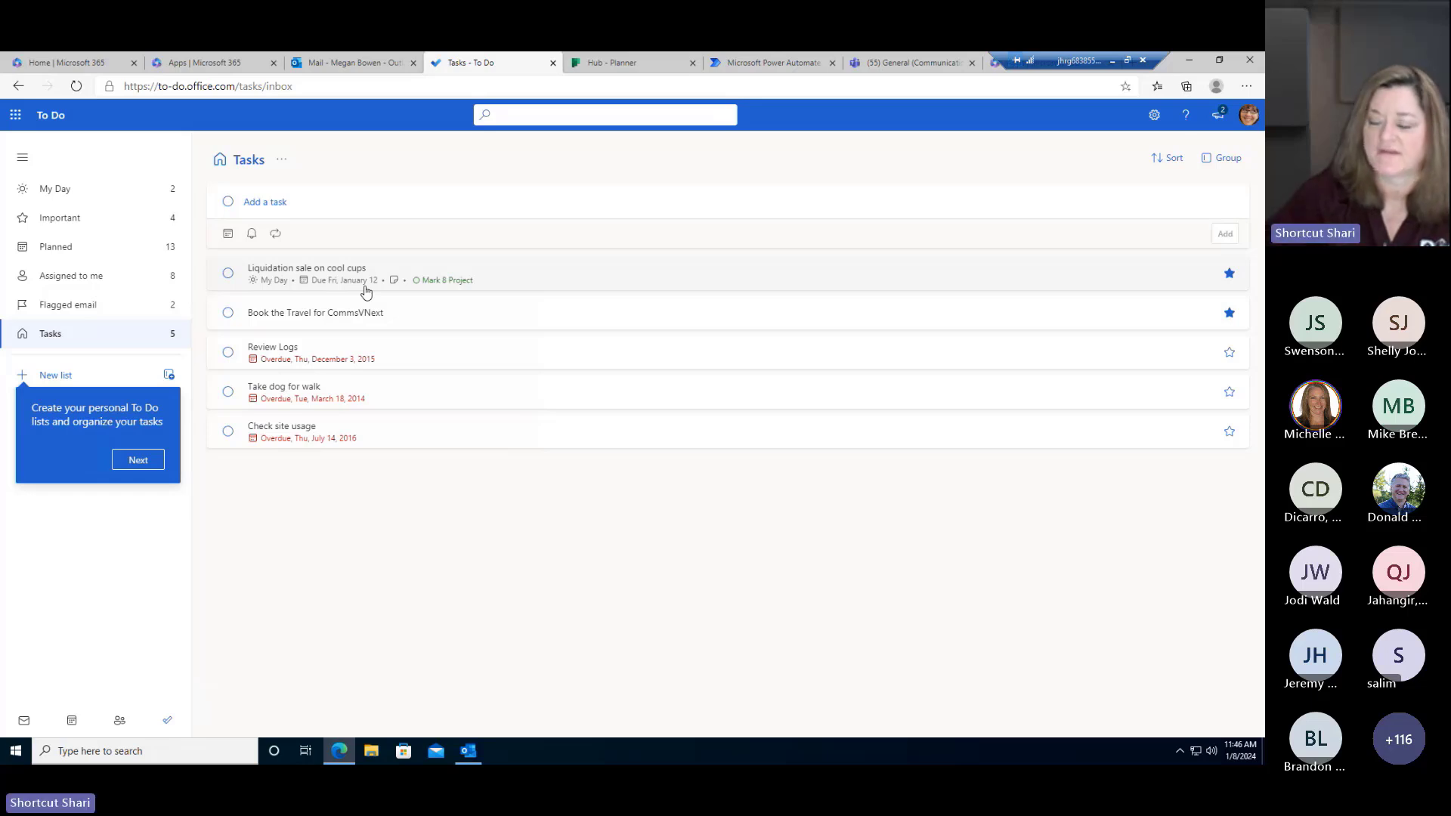
{"action": "left_click", "coordinate": [139, 460]}
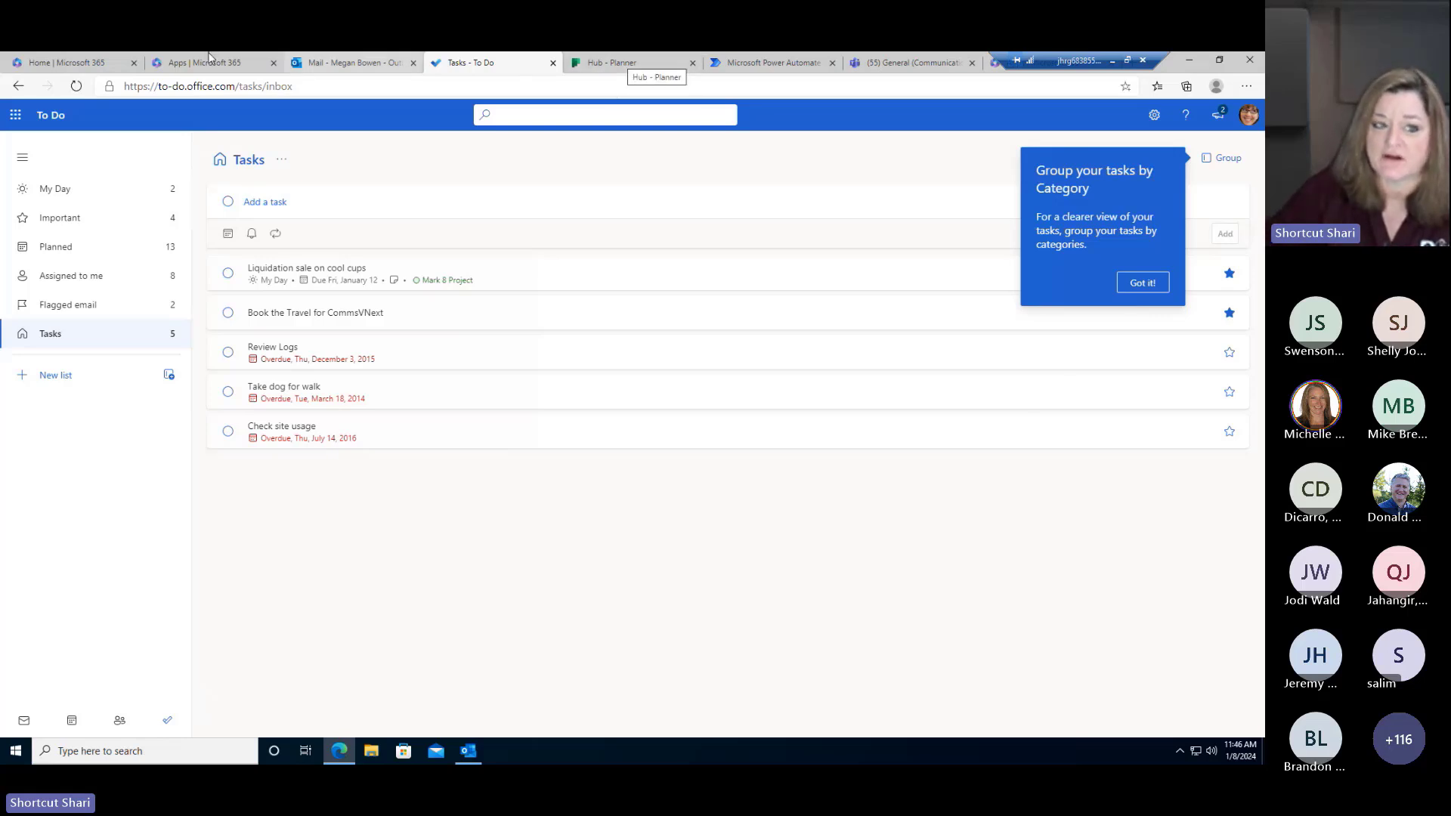
- Browse all available Microsoft 365 apps by category from the home page, and check the app launcher for To Do and Planner
{"action": "left_click", "coordinate": [61, 64]}
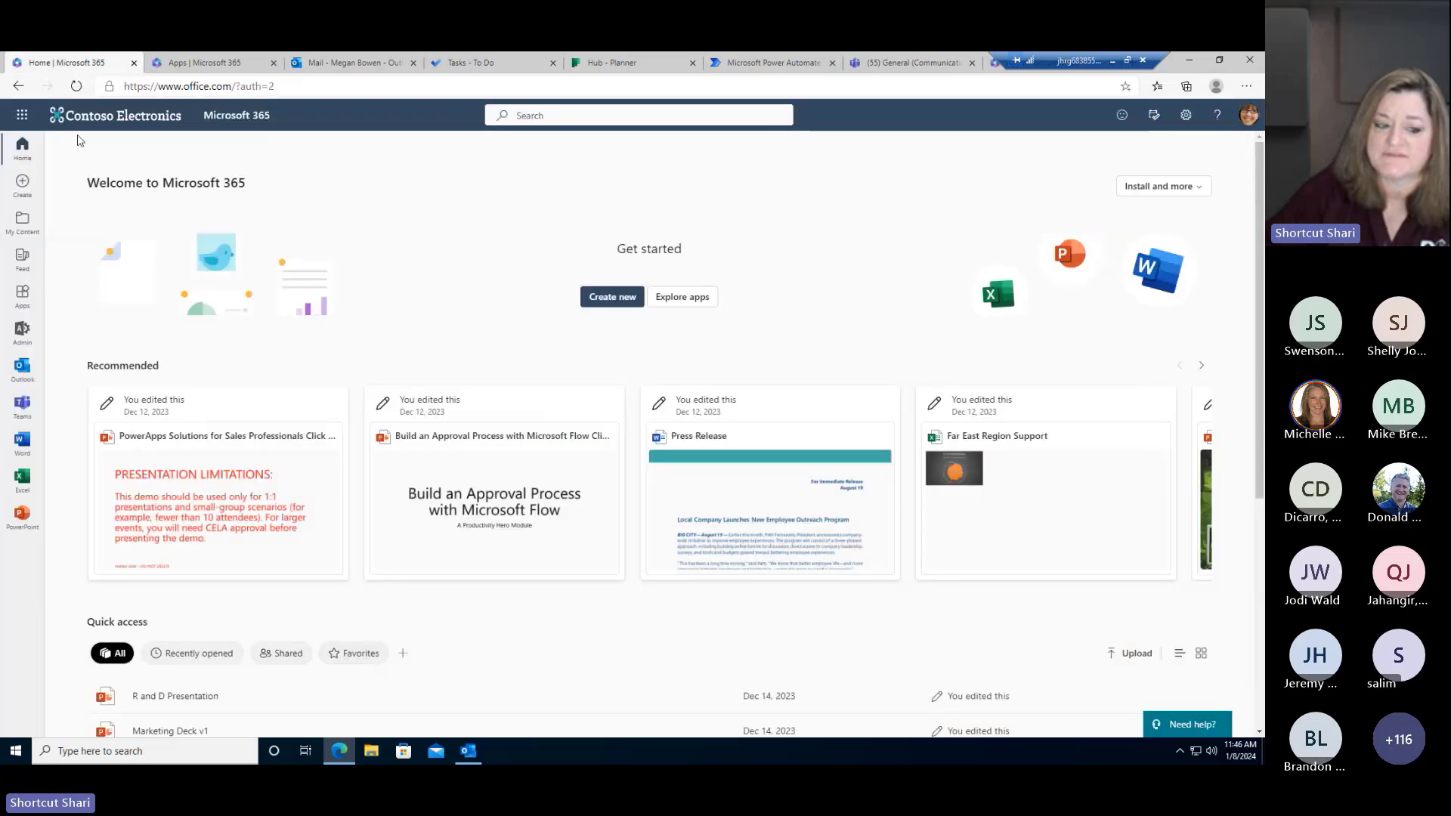
{"action": "left_click", "coordinate": [22, 114]}
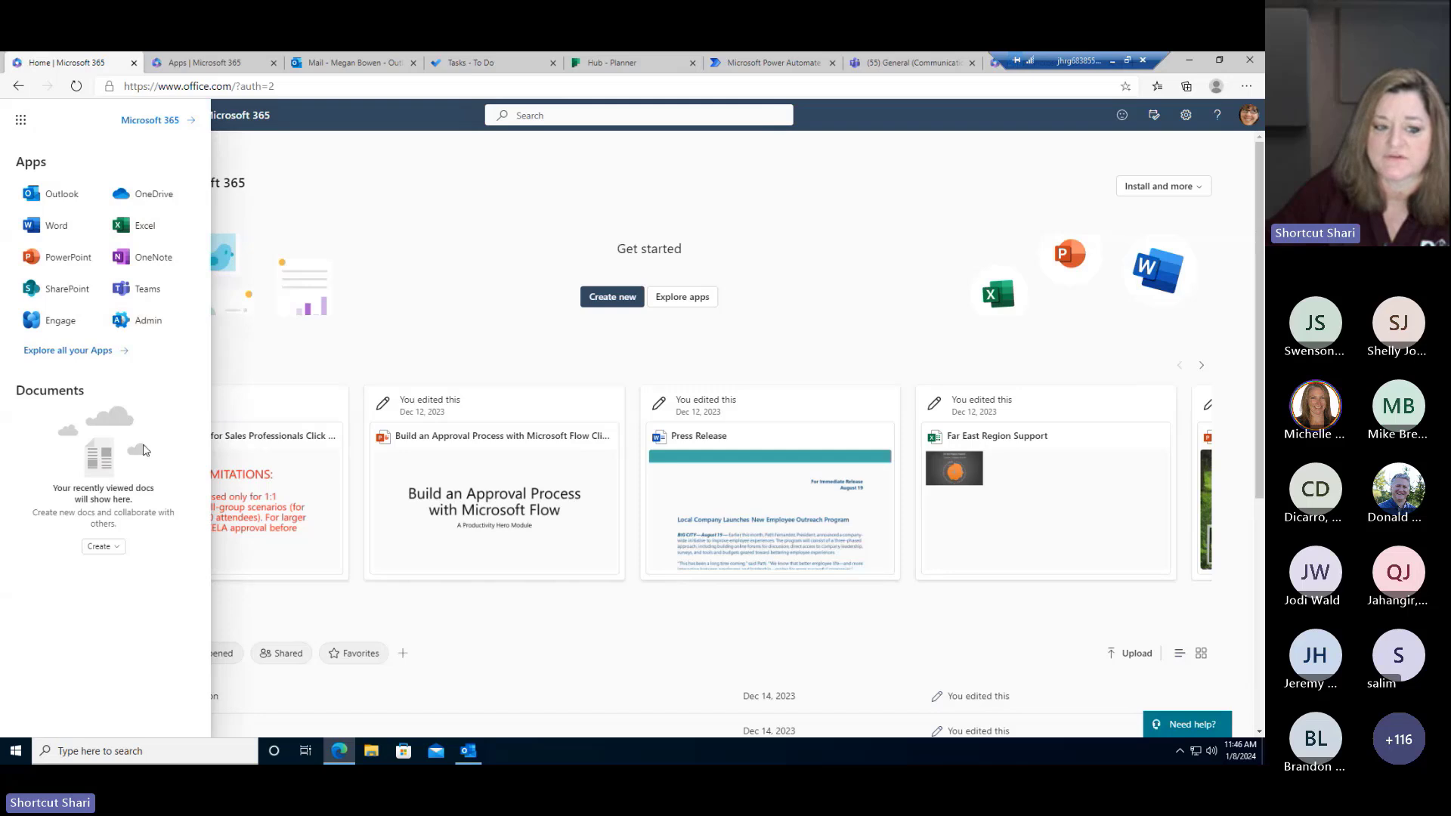
{"action": "left_click", "coordinate": [83, 352]}
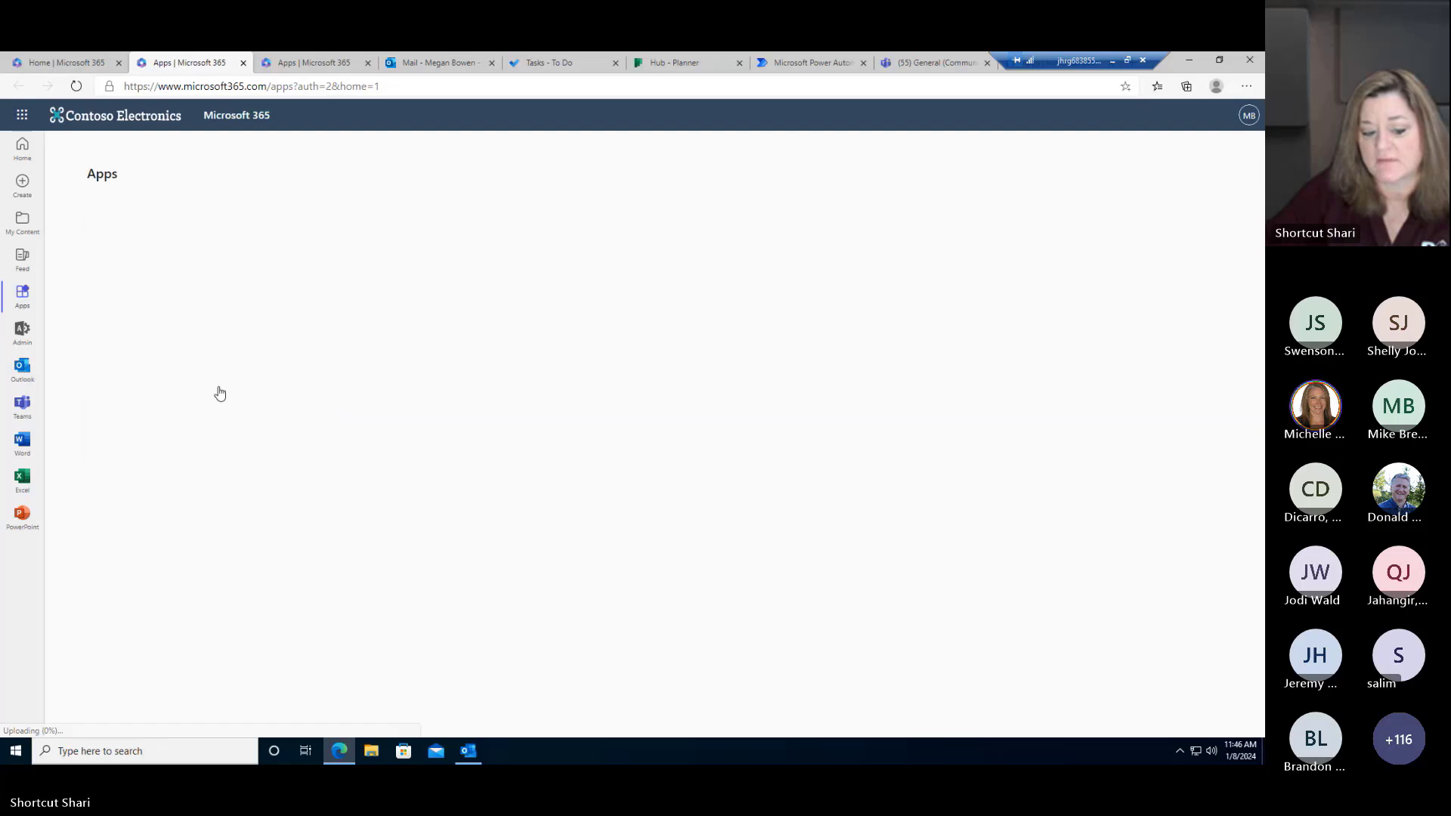
{"action": "scroll", "coordinate": [645, 408], "scroll_direction": "down", "scroll_amount": 2}
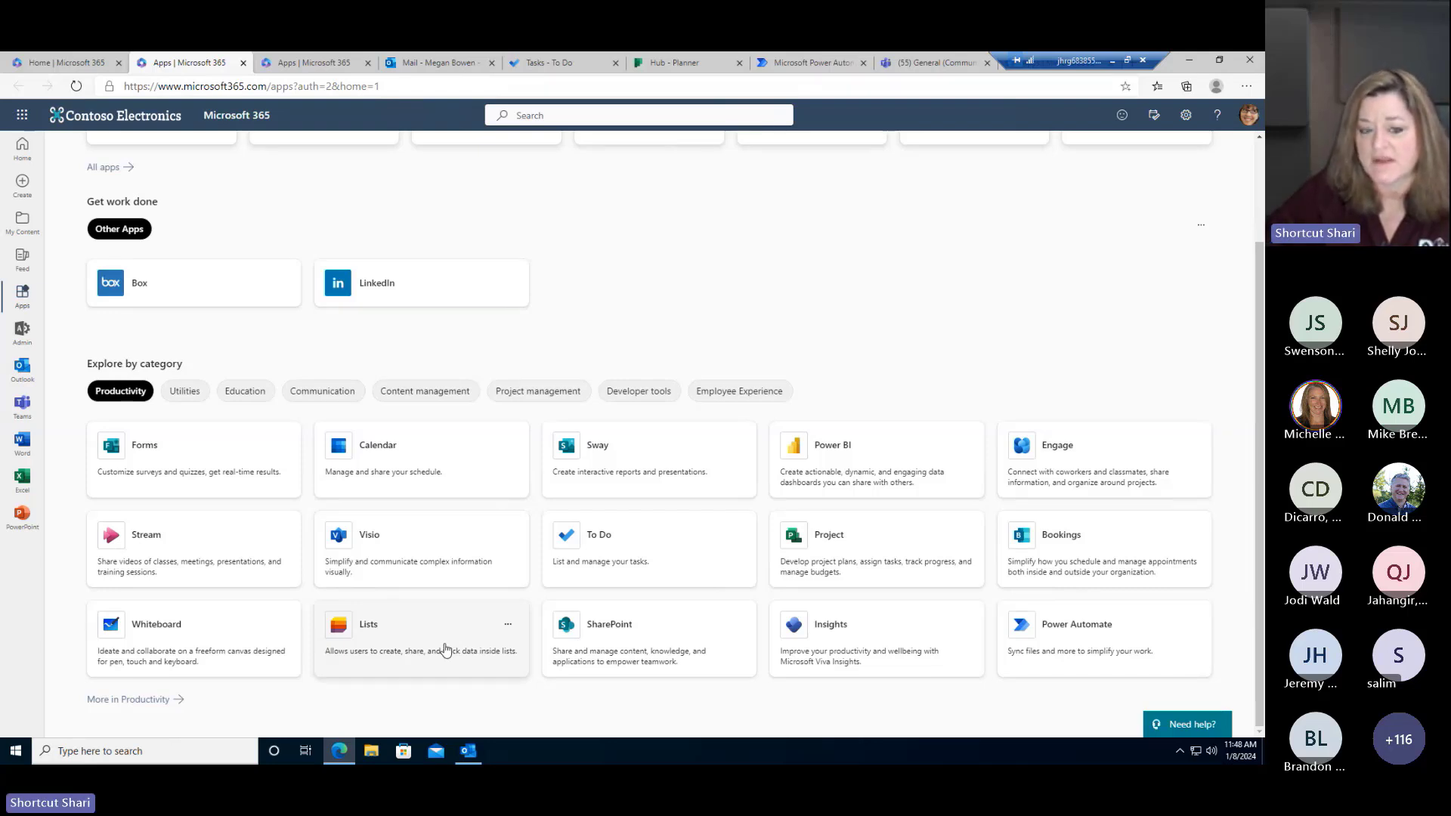
{"action": "left_click", "coordinate": [21, 117]}
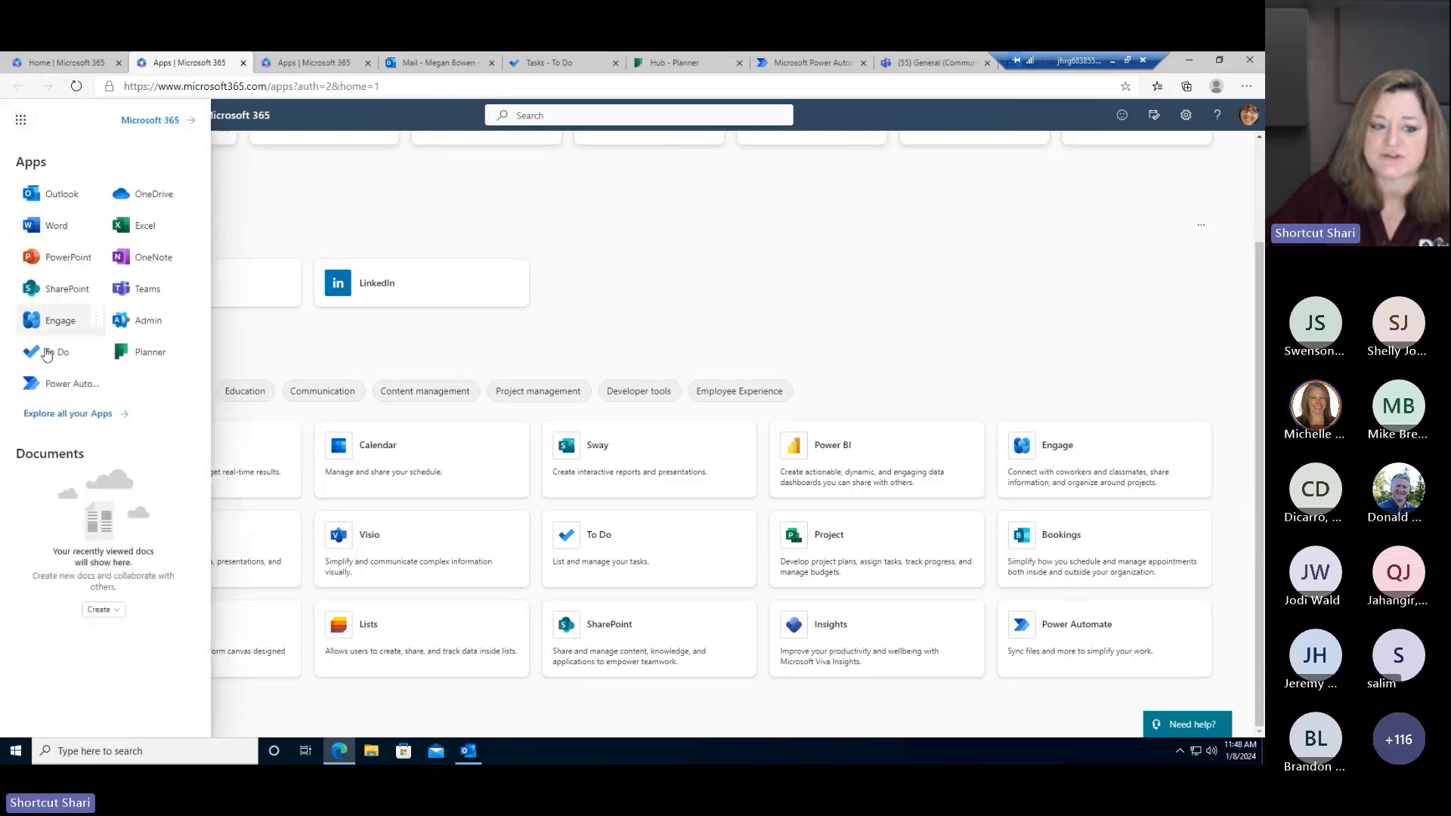
- Switch to Planner, open the private Event Plan board, and dismiss the introductory tip
{"action": "left_click", "coordinate": [675, 63]}
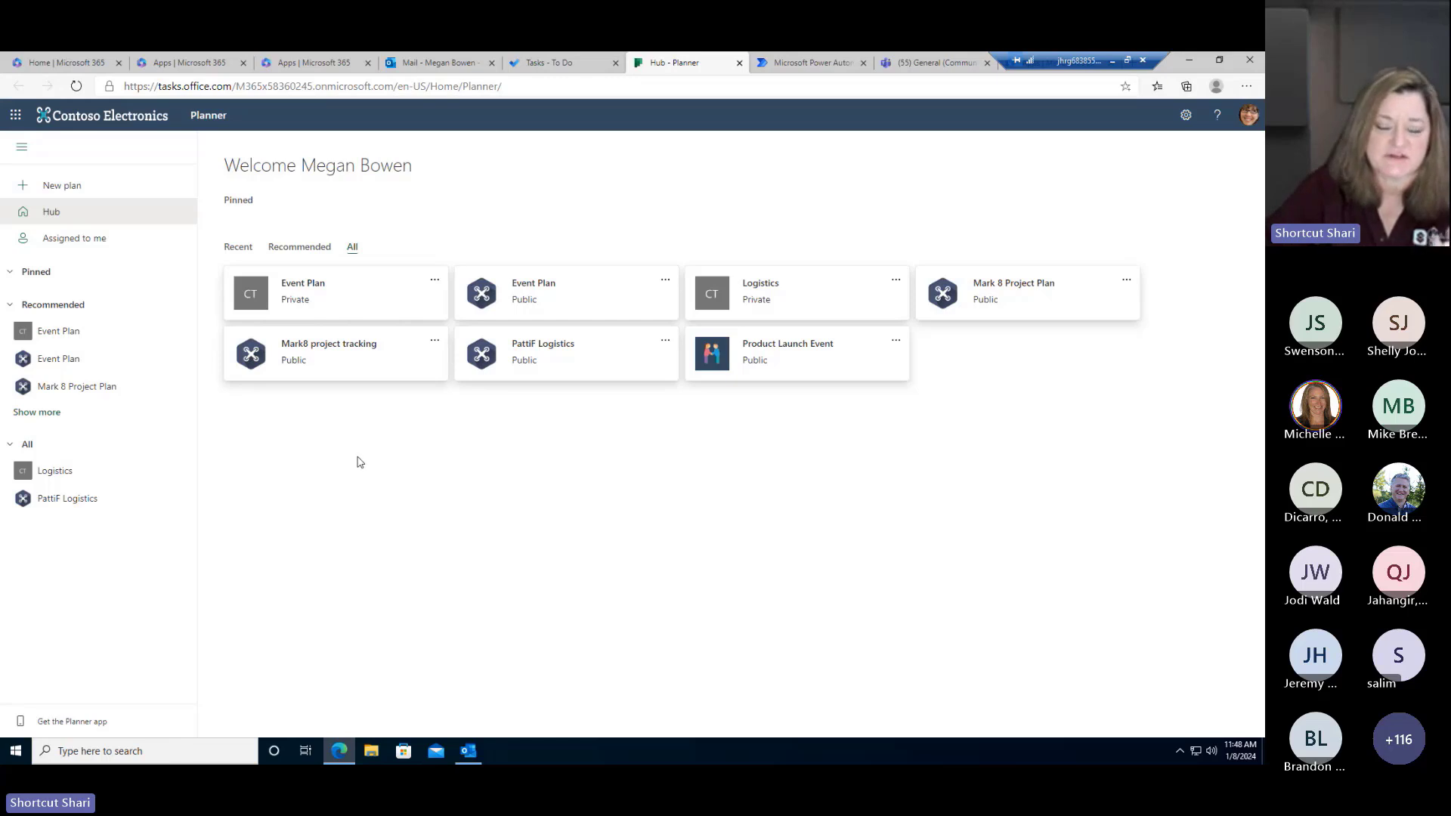
{"action": "left_click", "coordinate": [319, 286]}
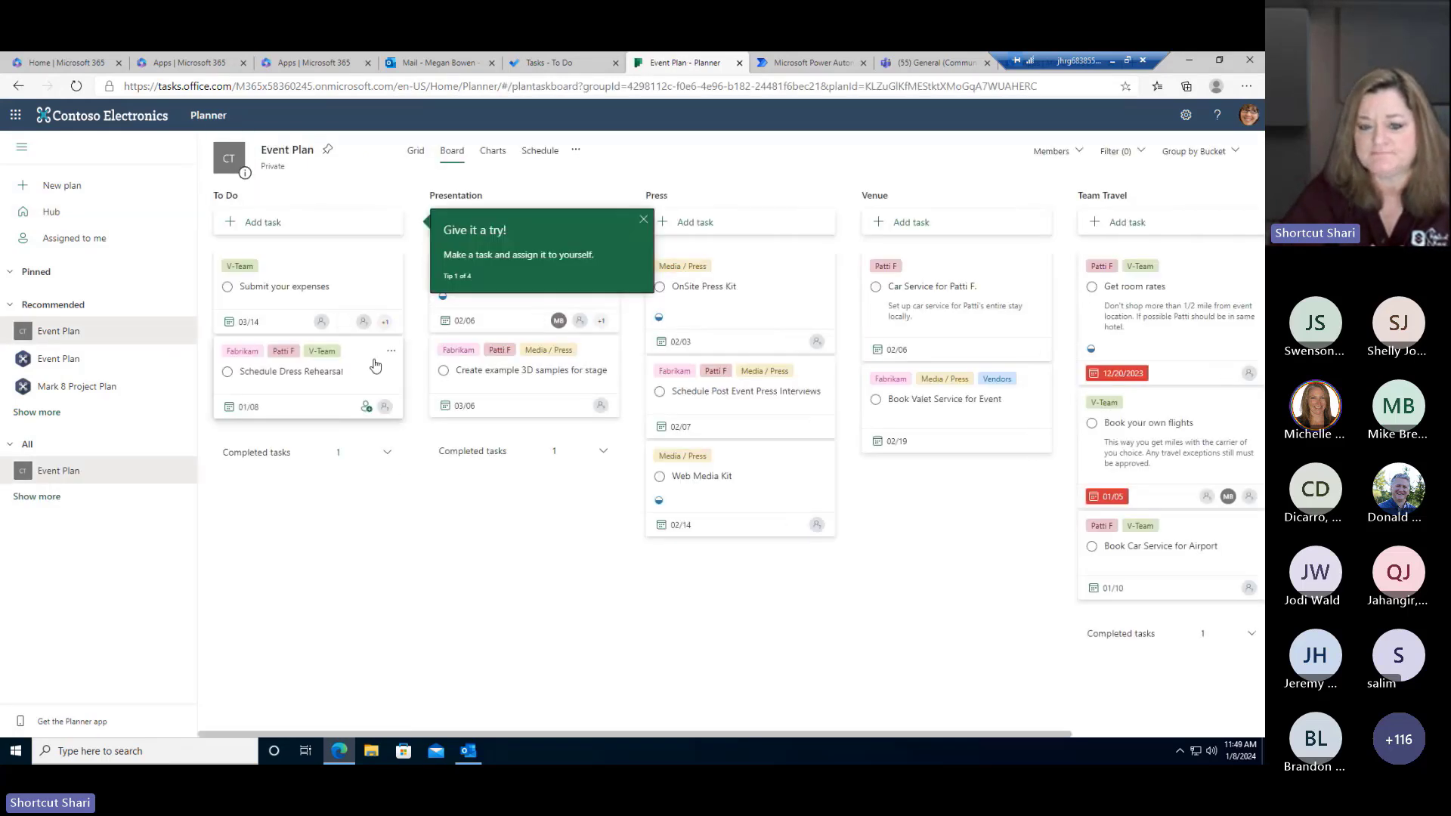
{"action": "left_click", "coordinate": [643, 219]}
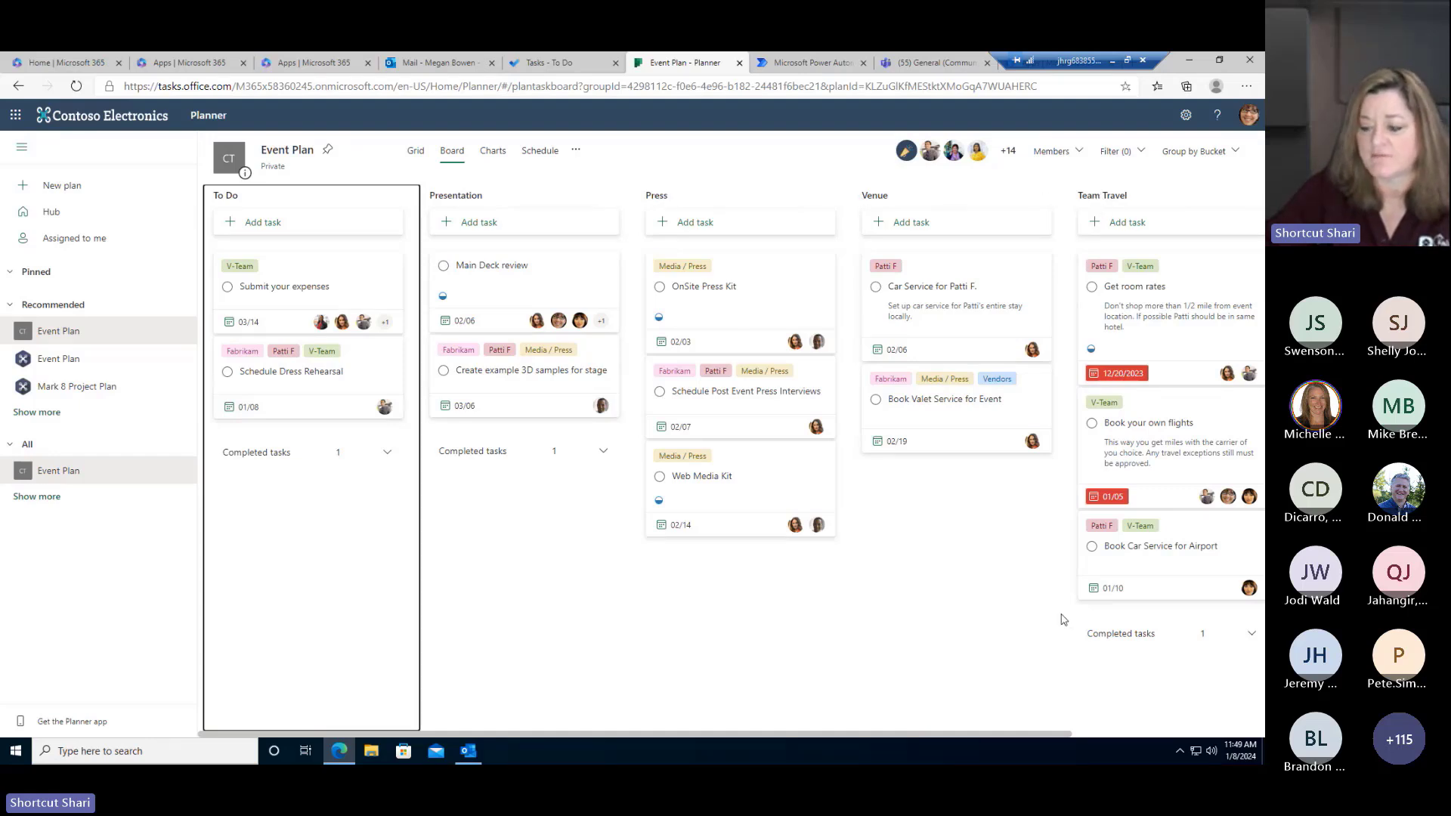
- Add a bucket named "Sponsors" after the Team Travel bucket on the Event Plan board
{"action": "left_click_drag", "start_coordinate": [989, 738], "coordinate": [1181, 739]}
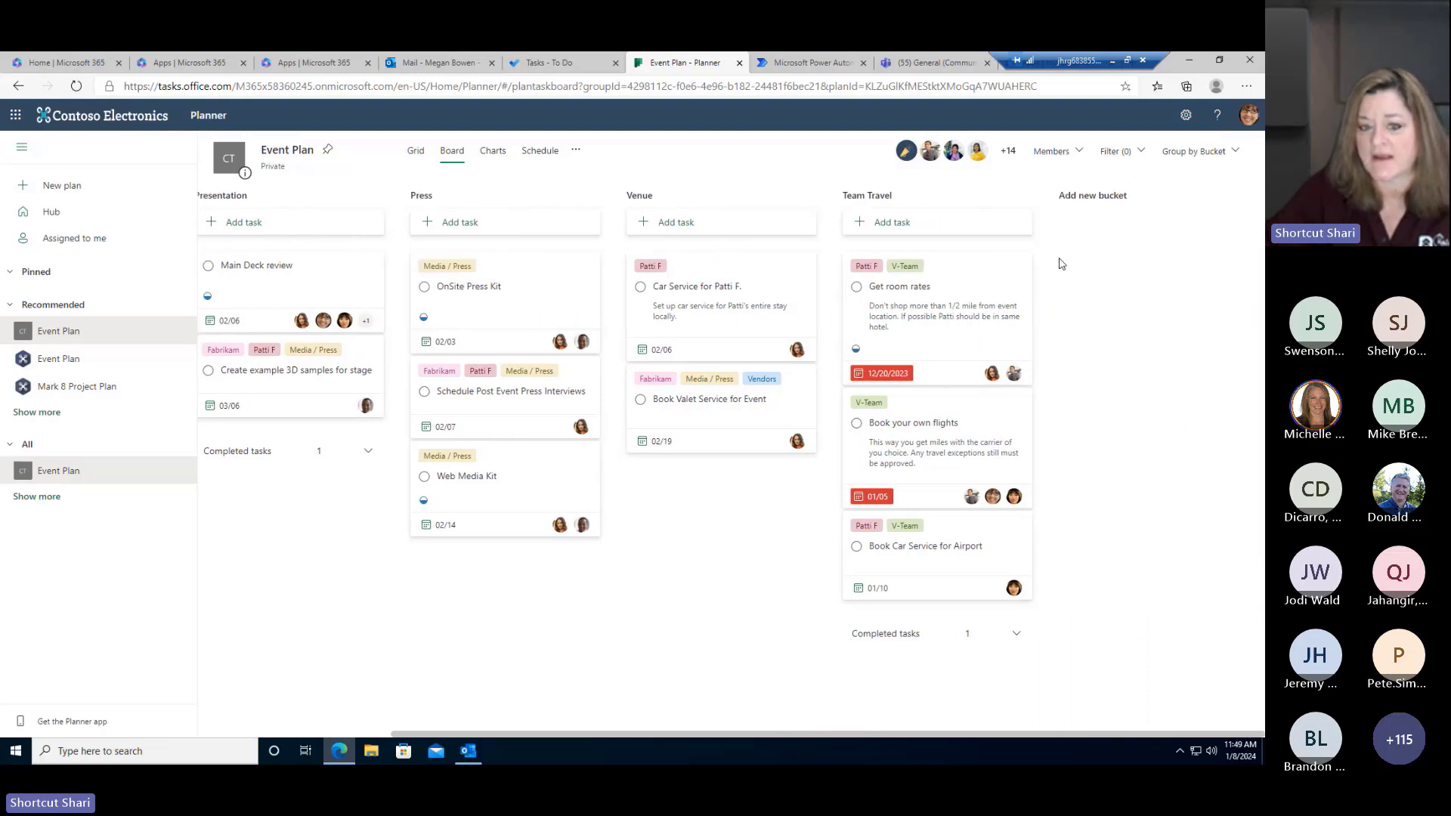
{"action": "left_click", "coordinate": [1091, 198]}
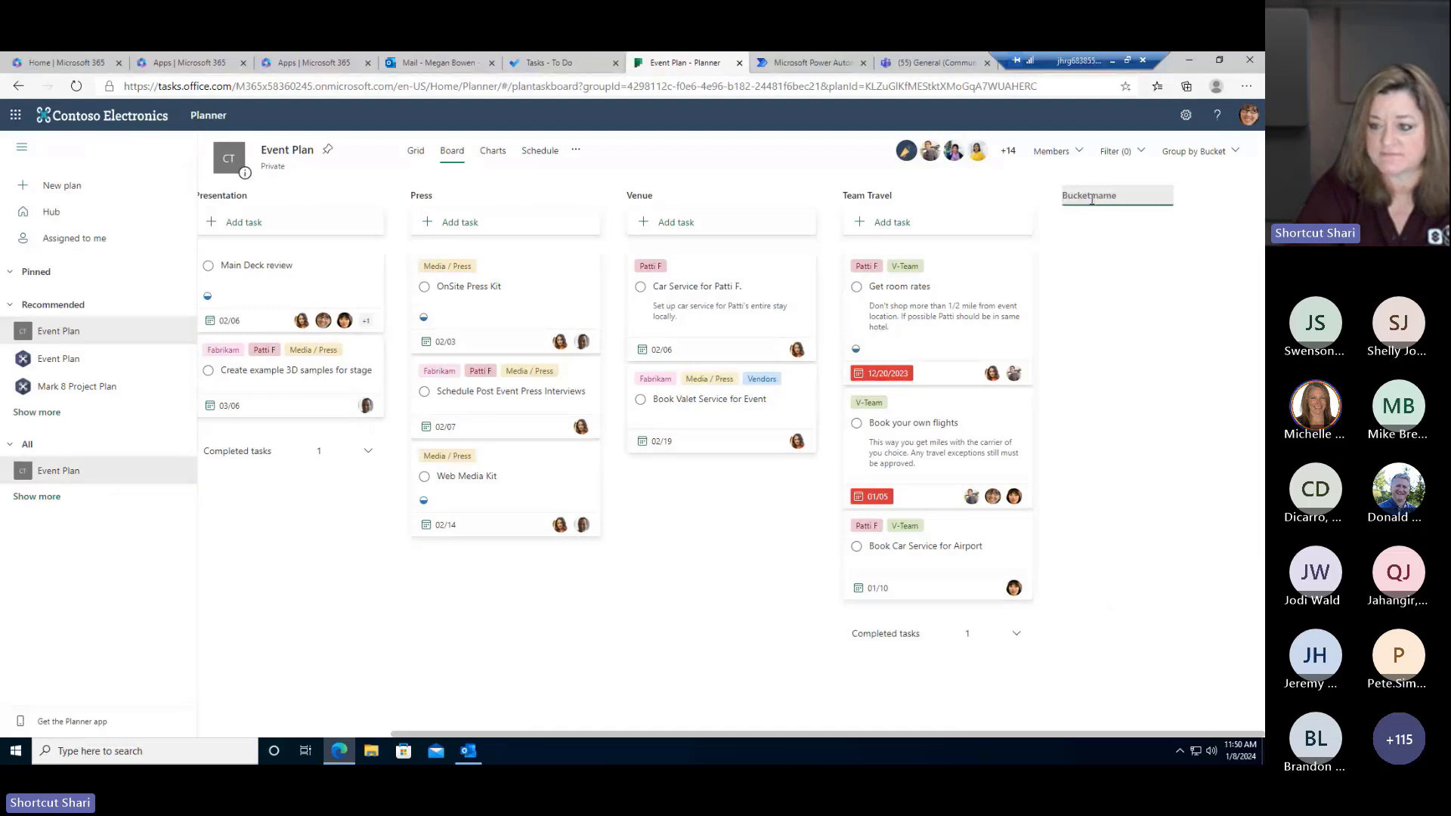
{"action": "type", "text": "Sponsors"}
{"action": "key", "text": "Return"}
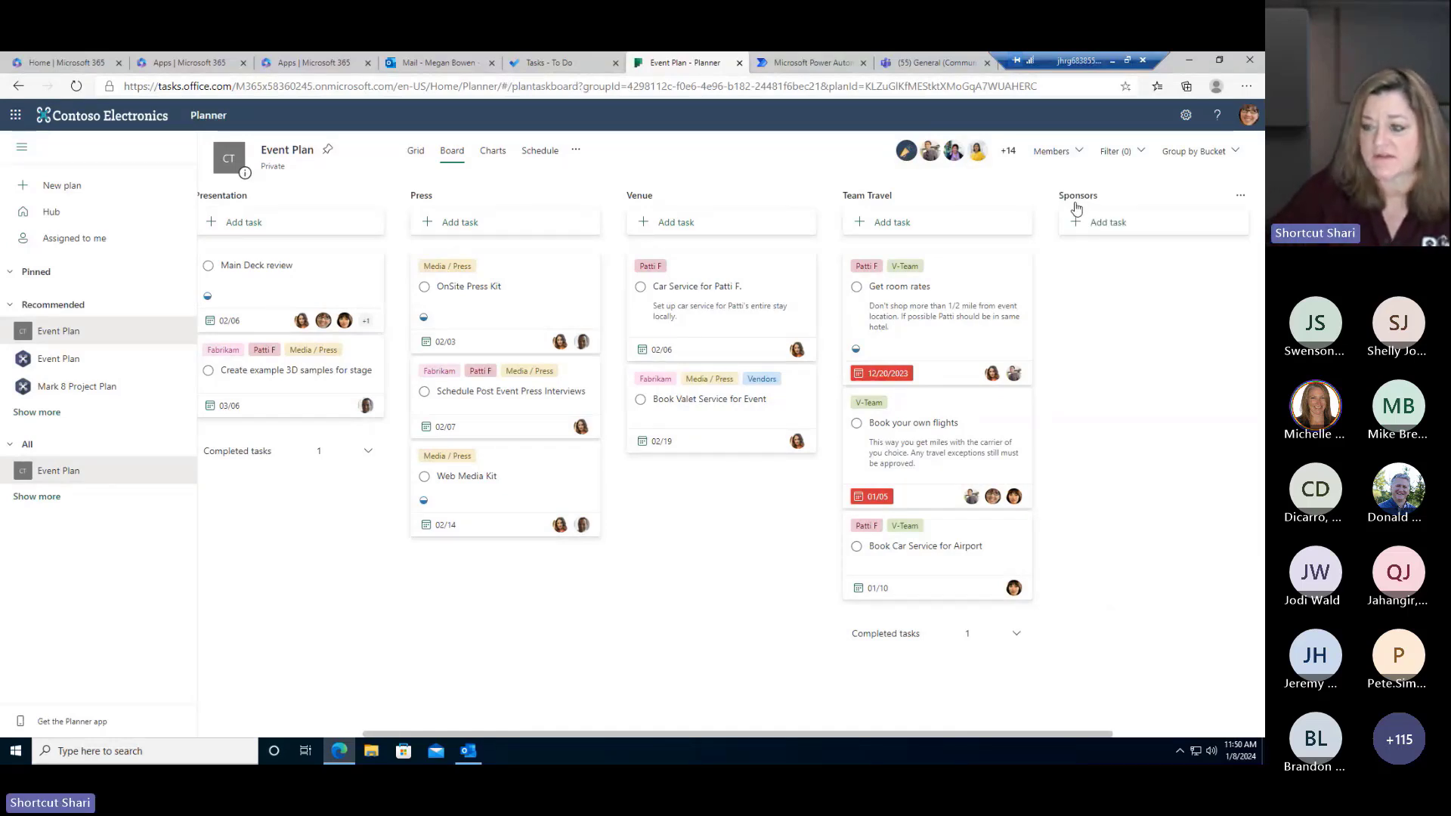
- Start a task named "Create Sponsor Packet" in the Sponsors bucket, due January 12, 2024, and open its assignee picker
{"action": "left_click", "coordinate": [1112, 231]}
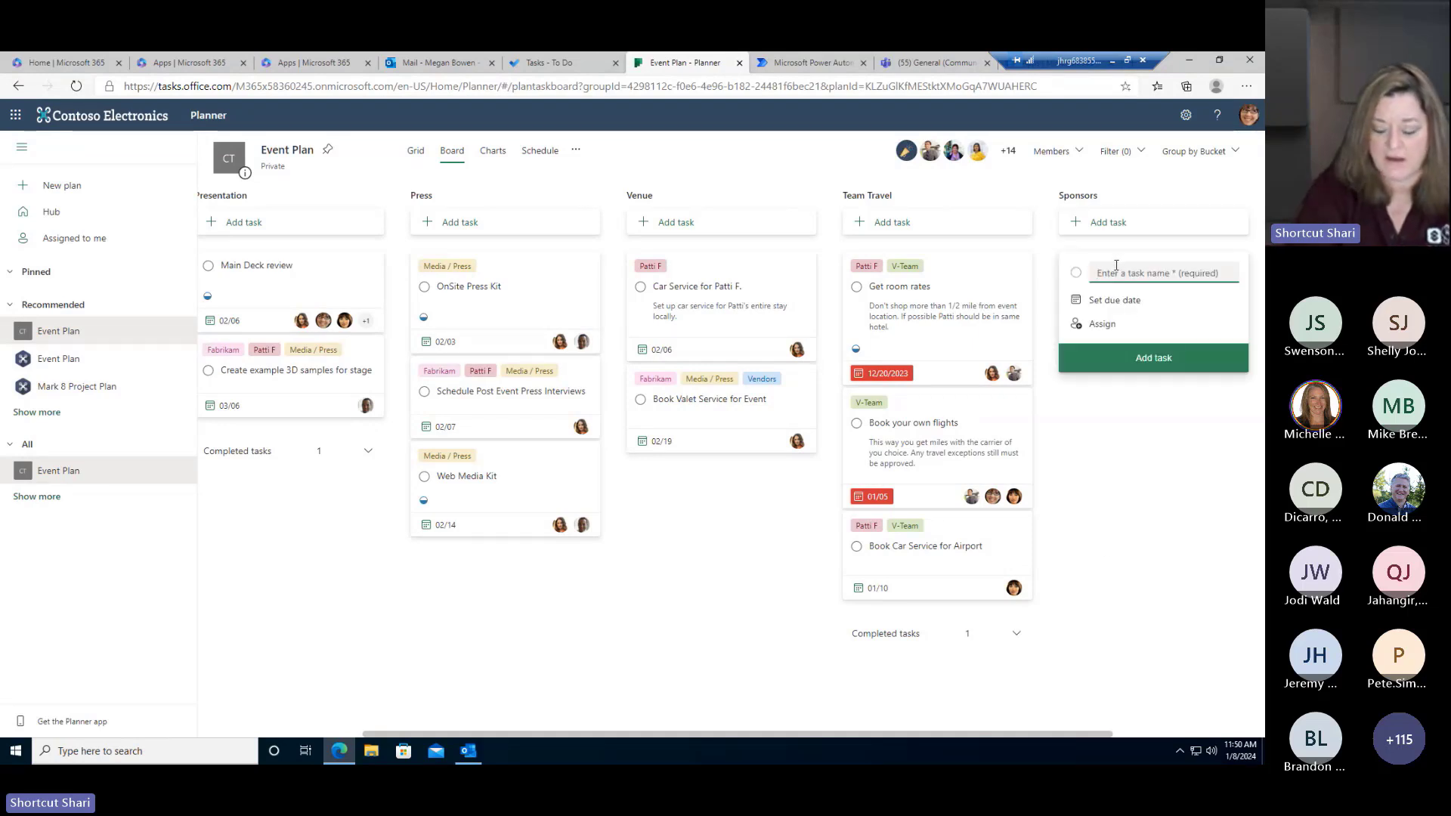
{"action": "type", "text": "Create Sponsor "}
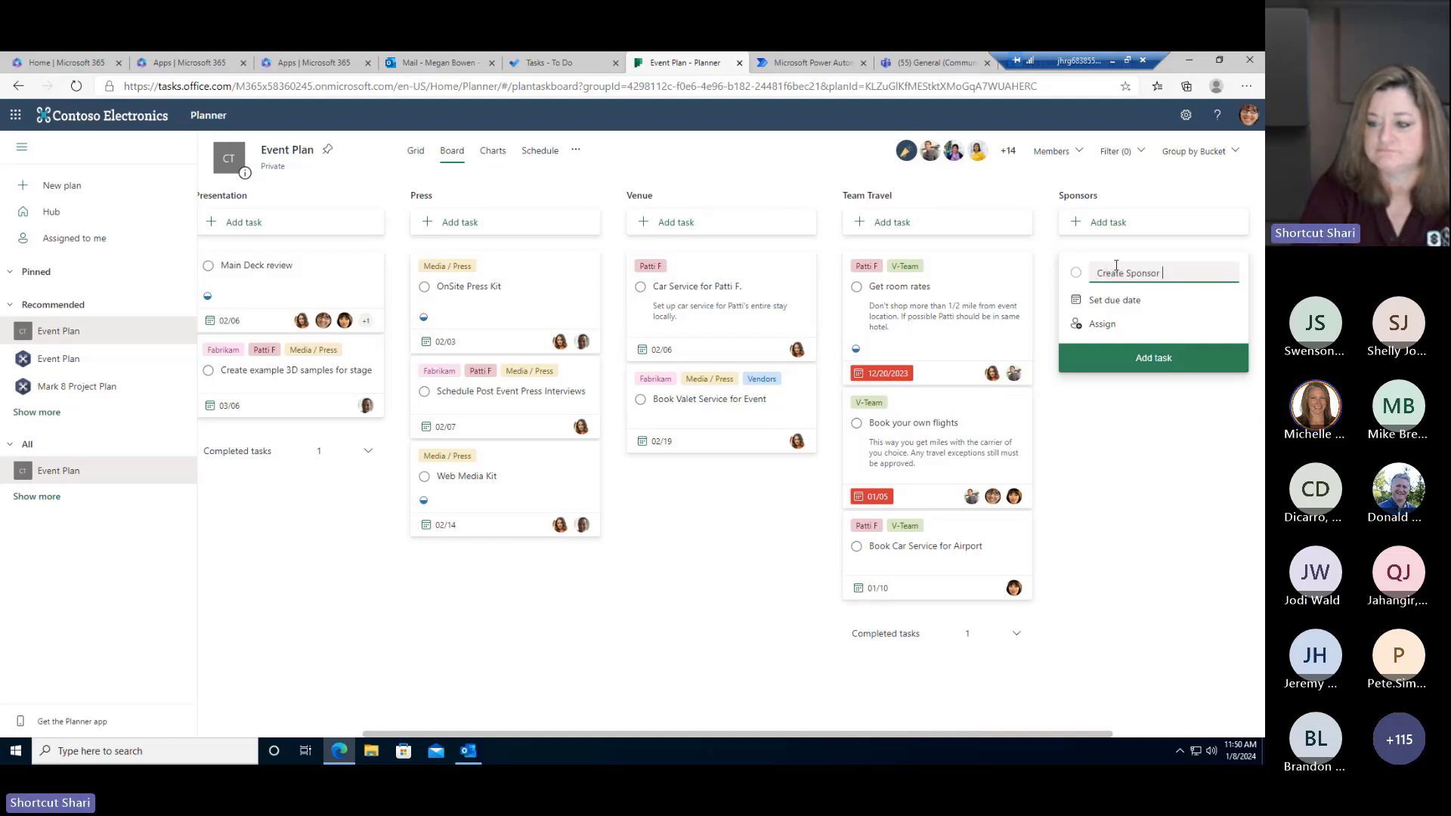
{"action": "type", "text": "Packet"}
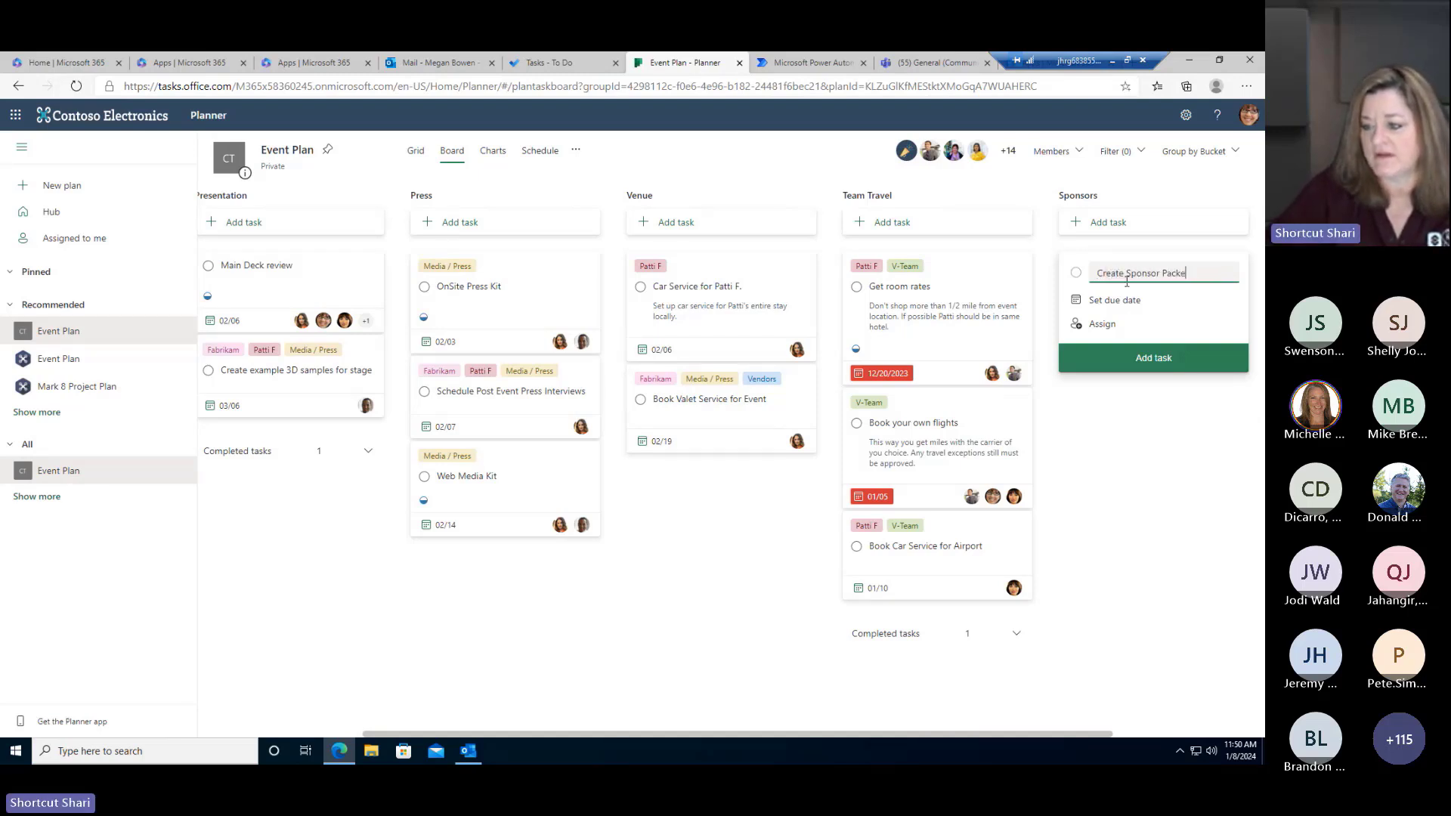
{"action": "left_click", "coordinate": [1123, 302]}
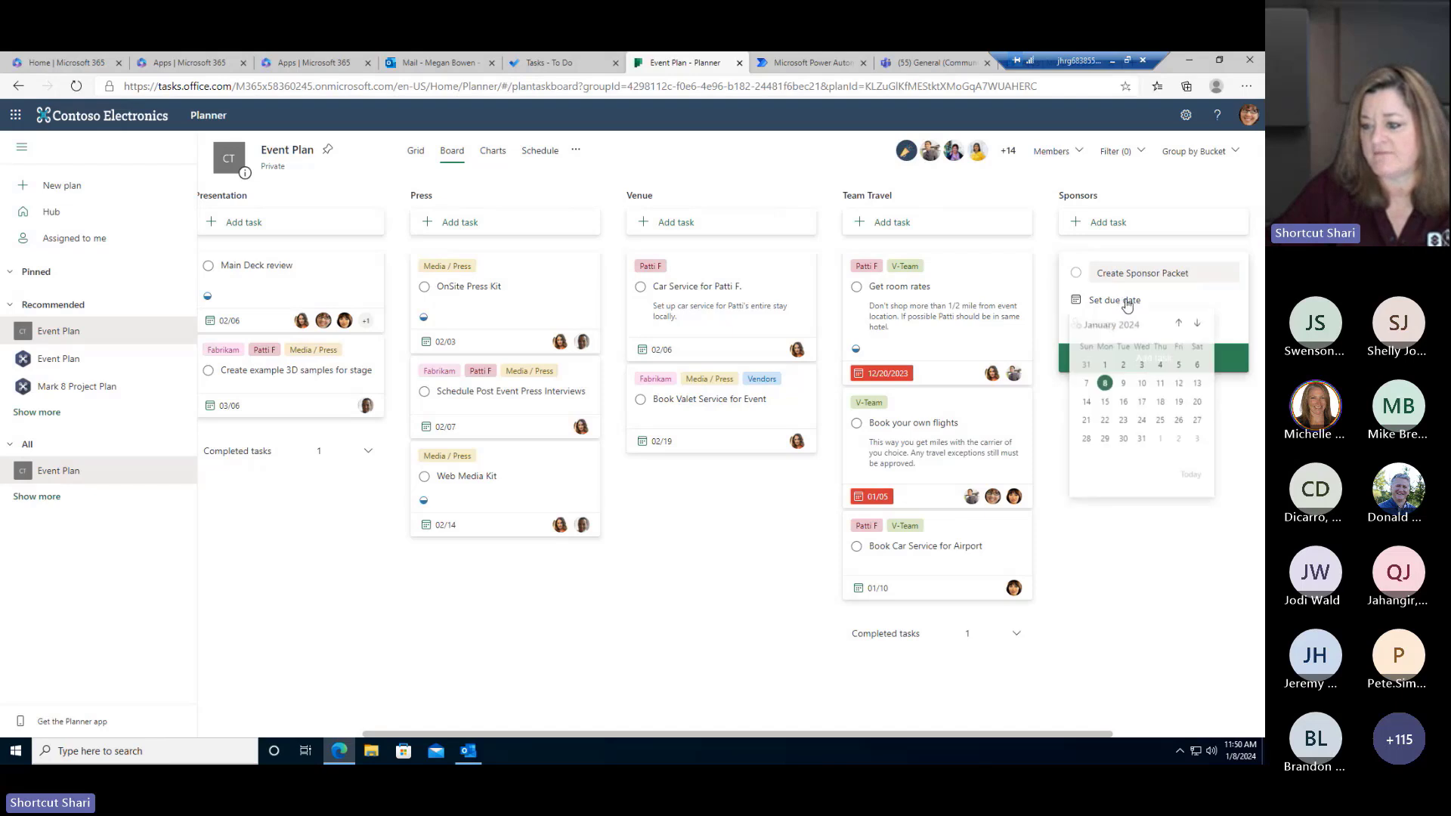
{"action": "left_click", "coordinate": [1180, 388]}
{"action": "left_click", "coordinate": [1120, 326]}
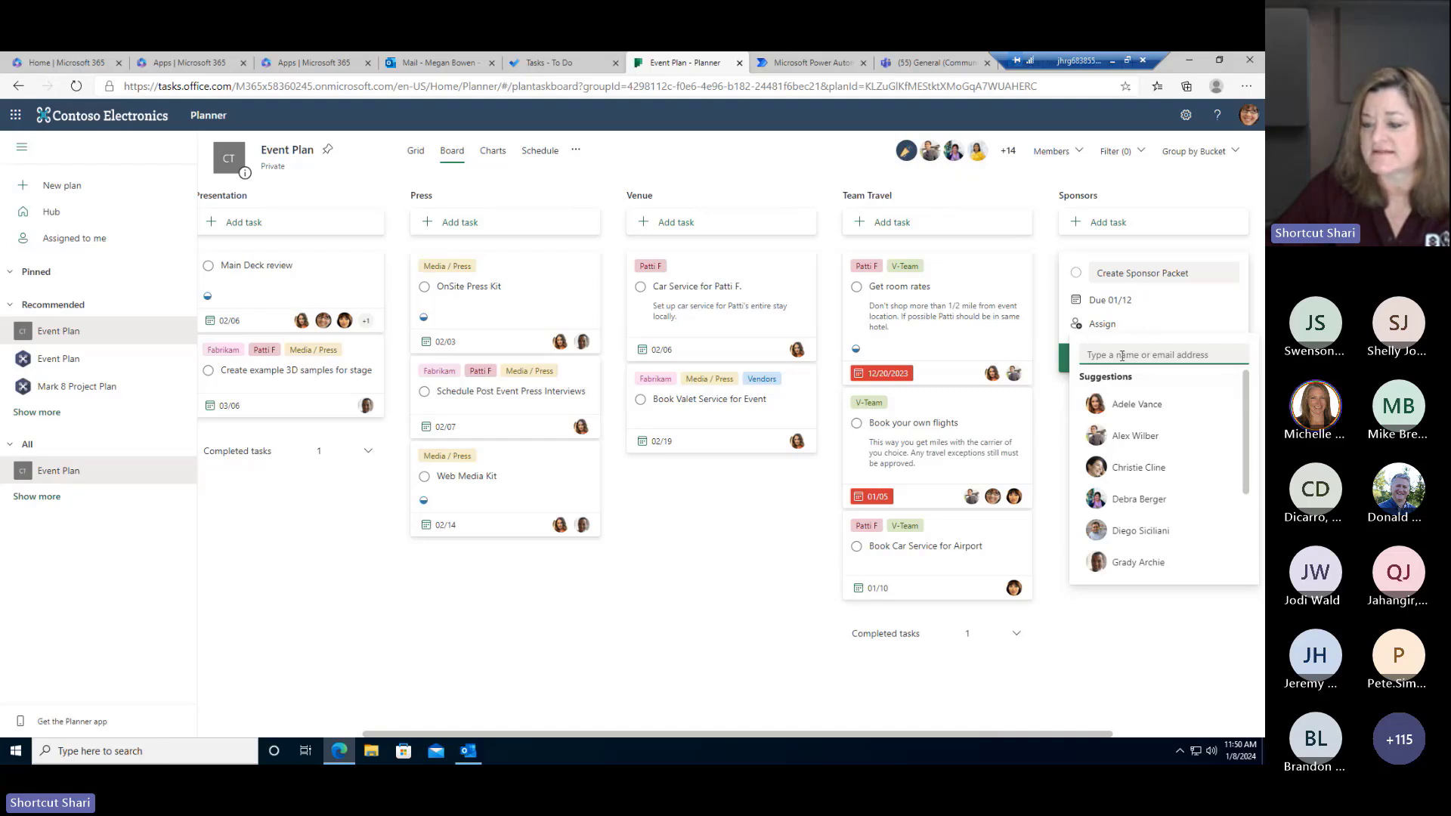
- Try to find an assignee for the new task by first name, and clear the search
{"action": "type", "text": "bob"}
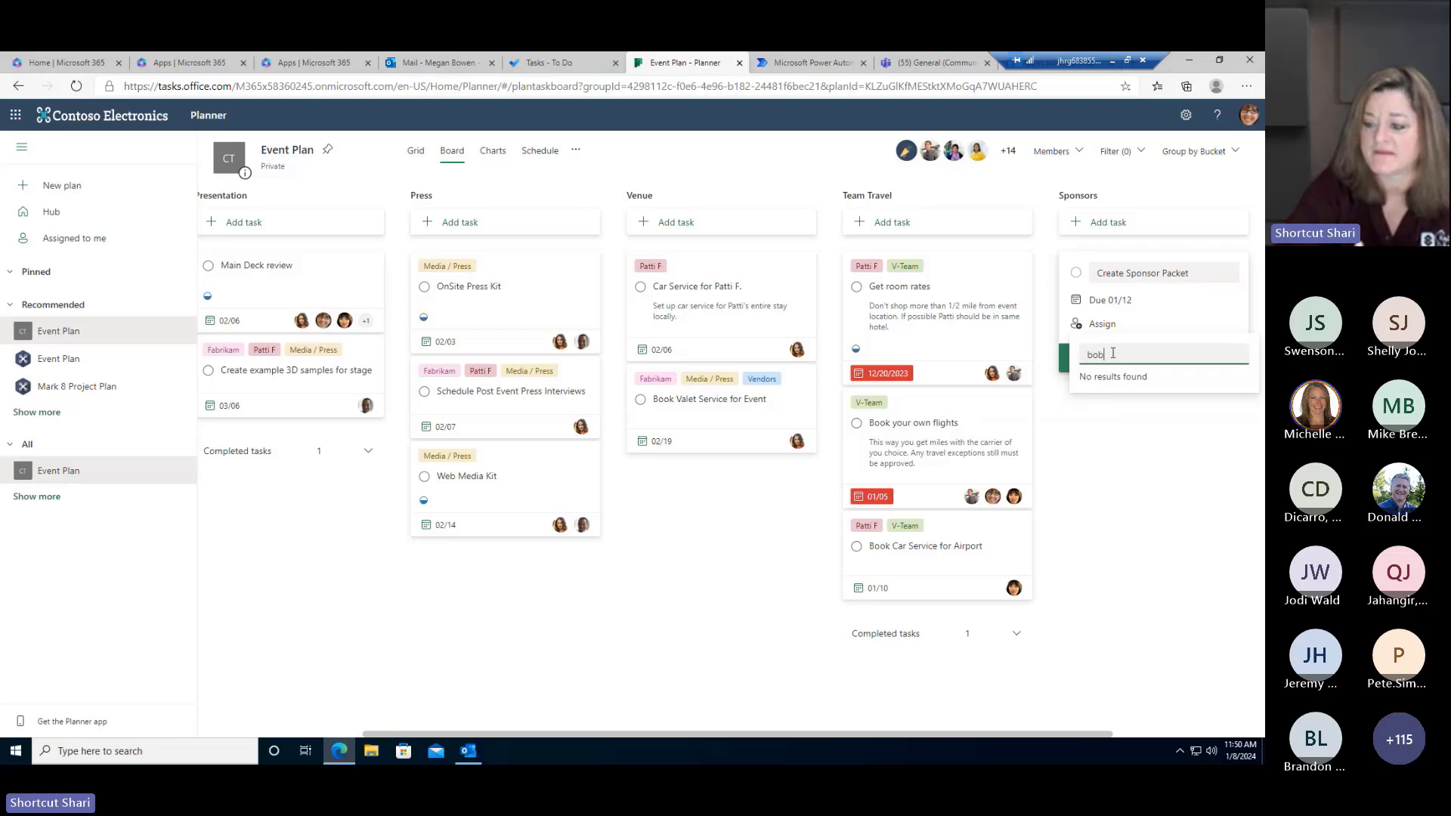
{"action": "key", "text": "BackSpace"}
{"action": "key", "text": "BackSpace"}
{"action": "key", "text": "BackSpace"}
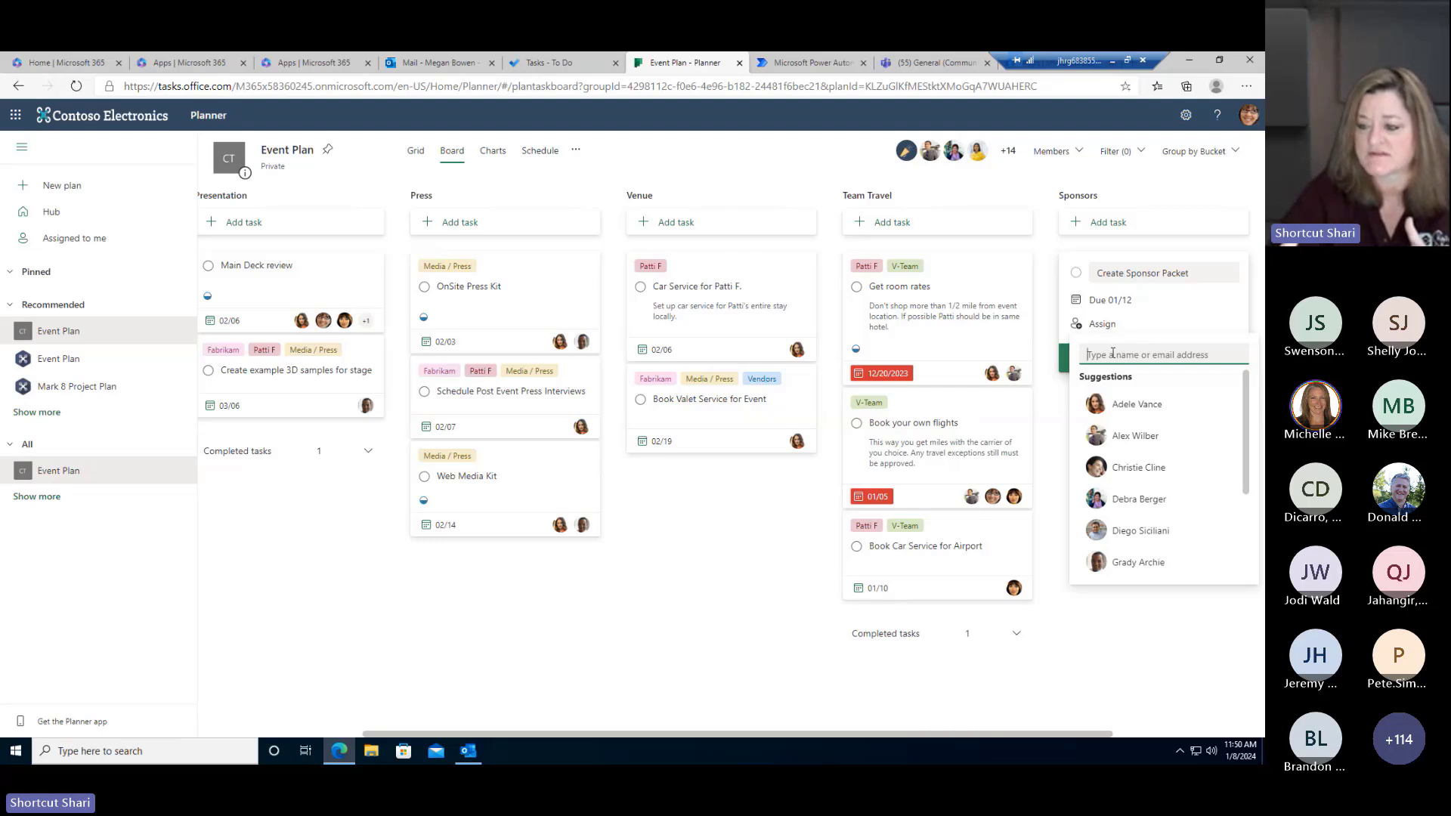
- Assign the new sponsor packet task to two of the suggested team members
{"action": "left_click", "coordinate": [1126, 497]}
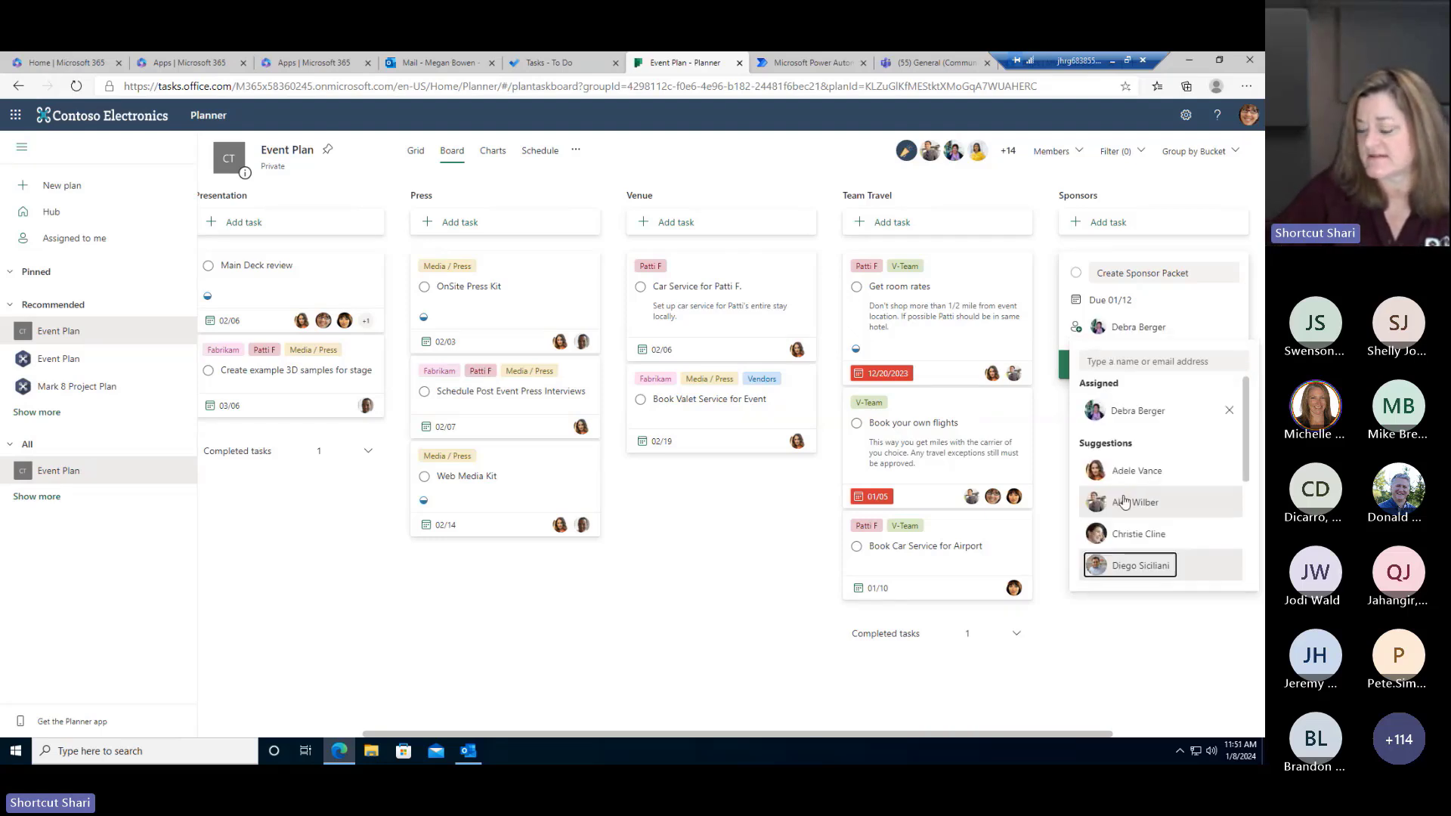
{"action": "left_click", "coordinate": [1126, 501]}
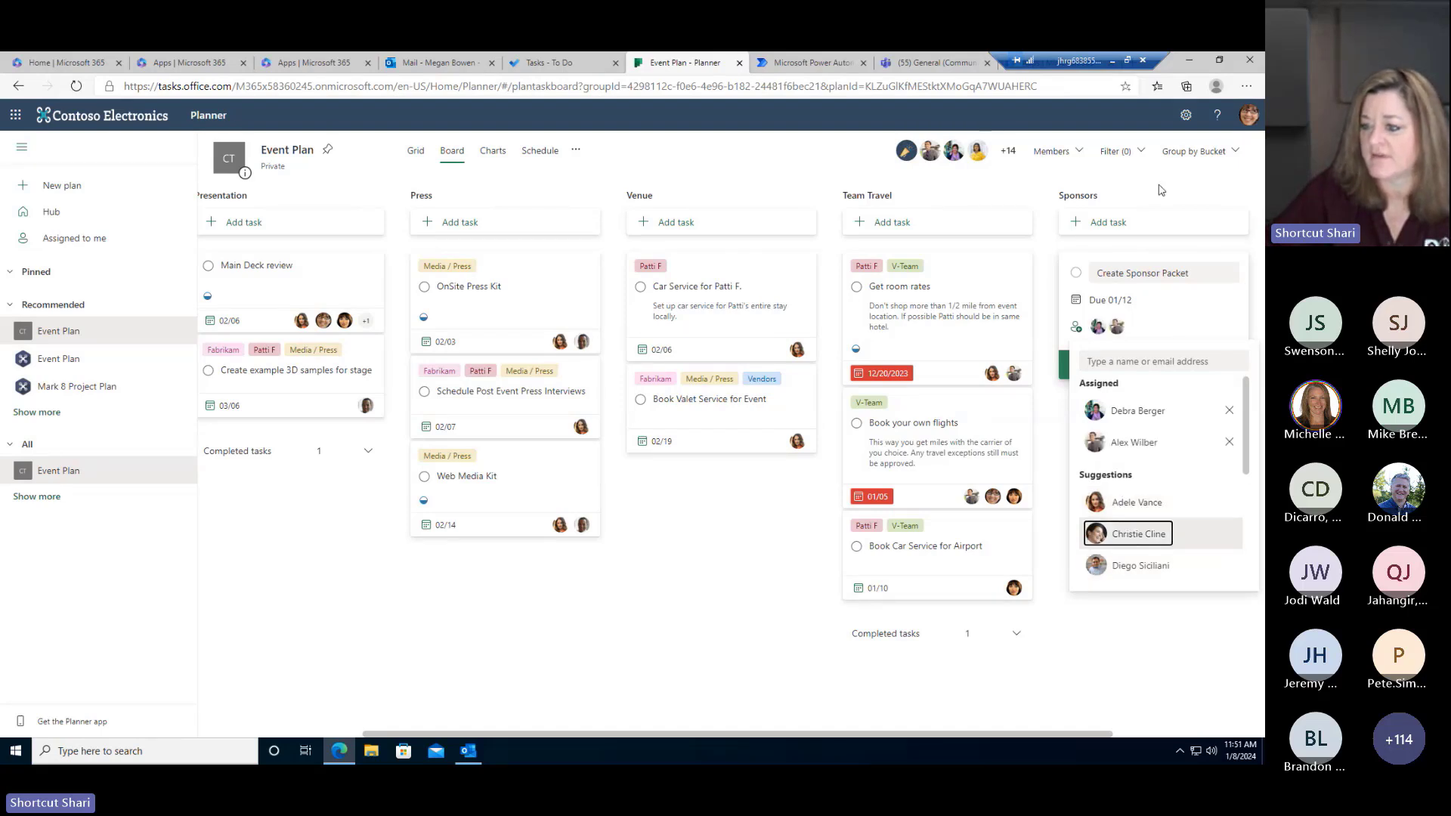
{"action": "left_click", "coordinate": [1197, 314]}
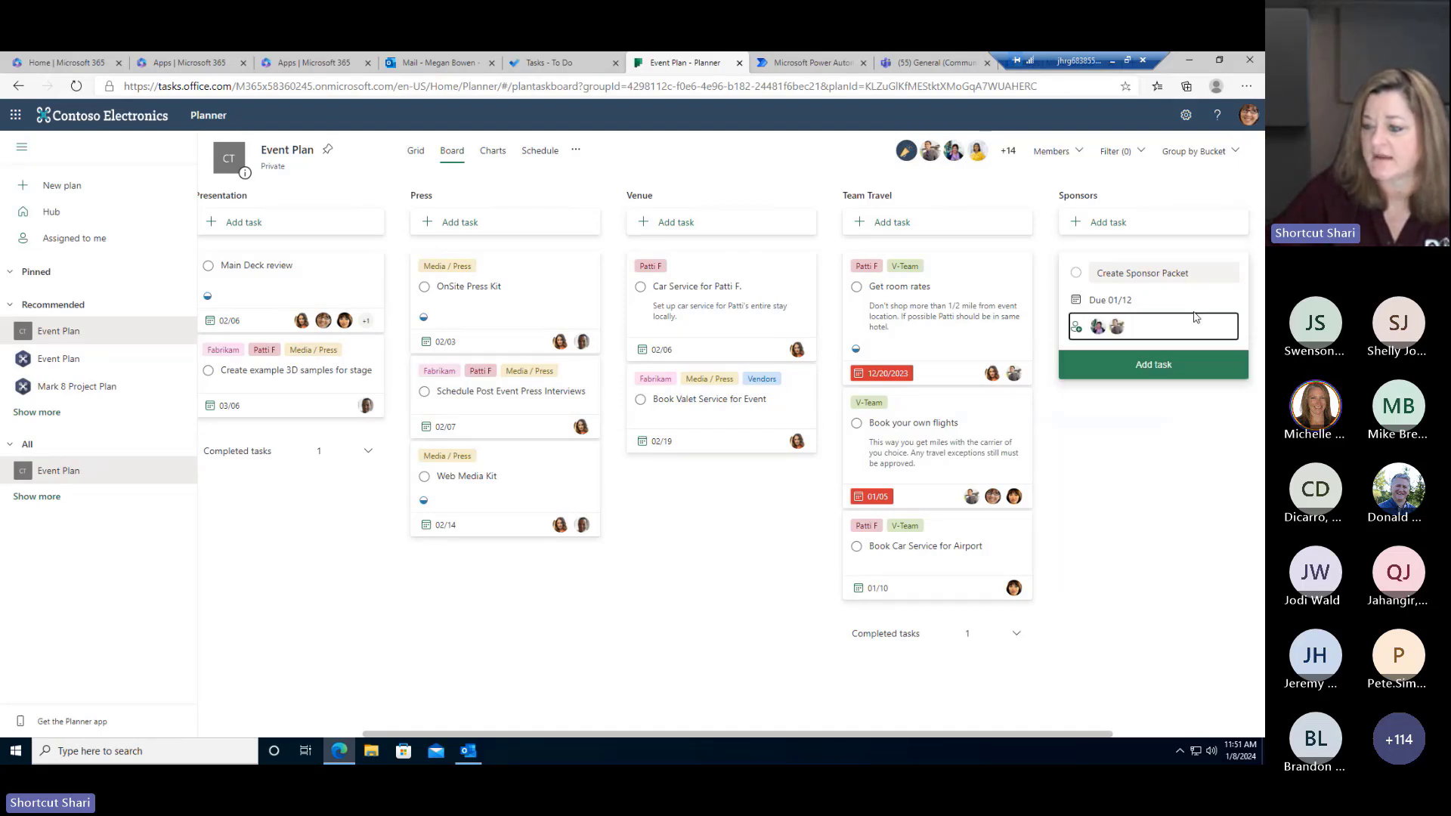
{"action": "left_click", "coordinate": [1158, 300]}
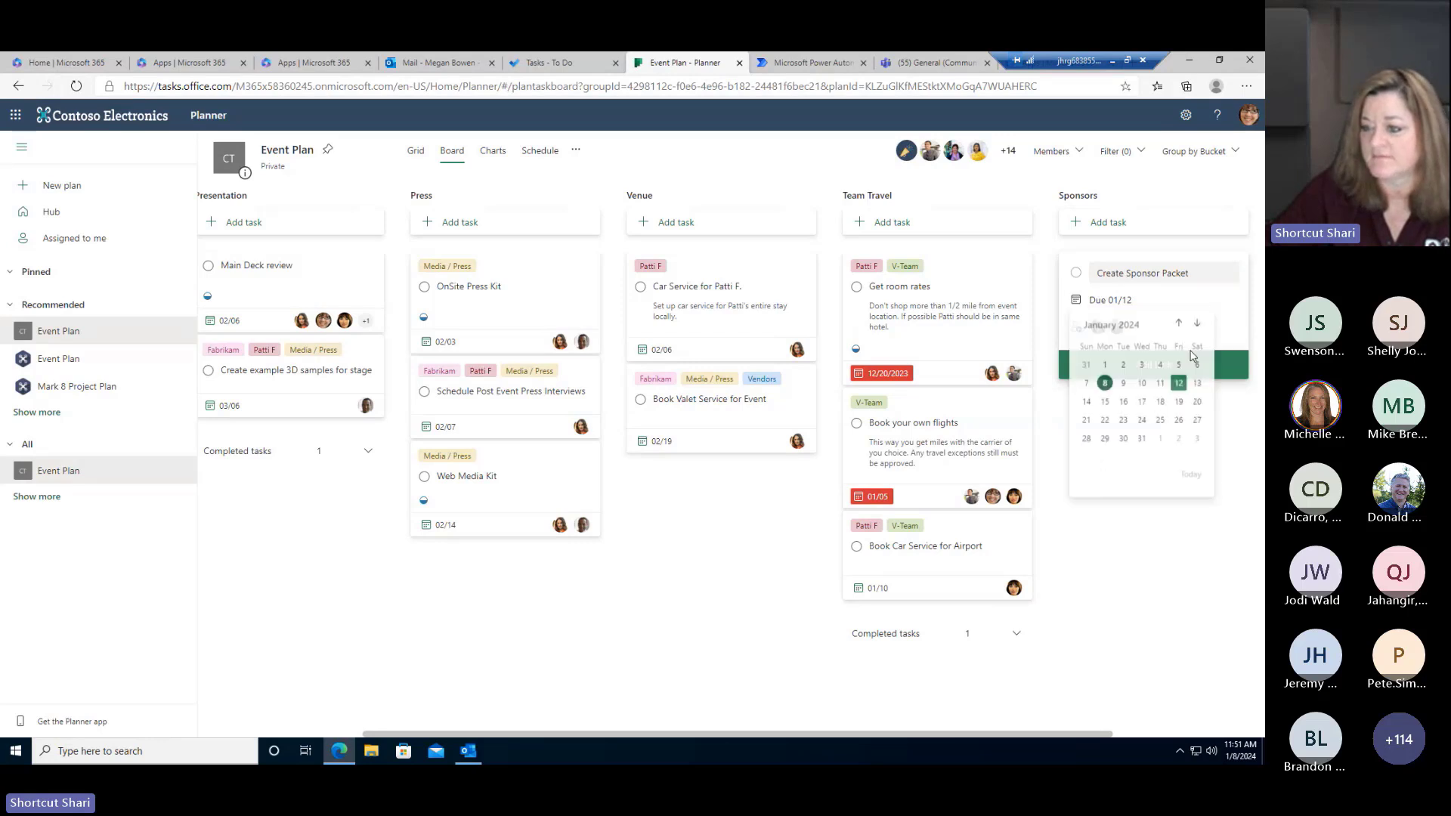
{"action": "key", "text": "Escape"}
{"action": "left_click", "coordinate": [1213, 329]}
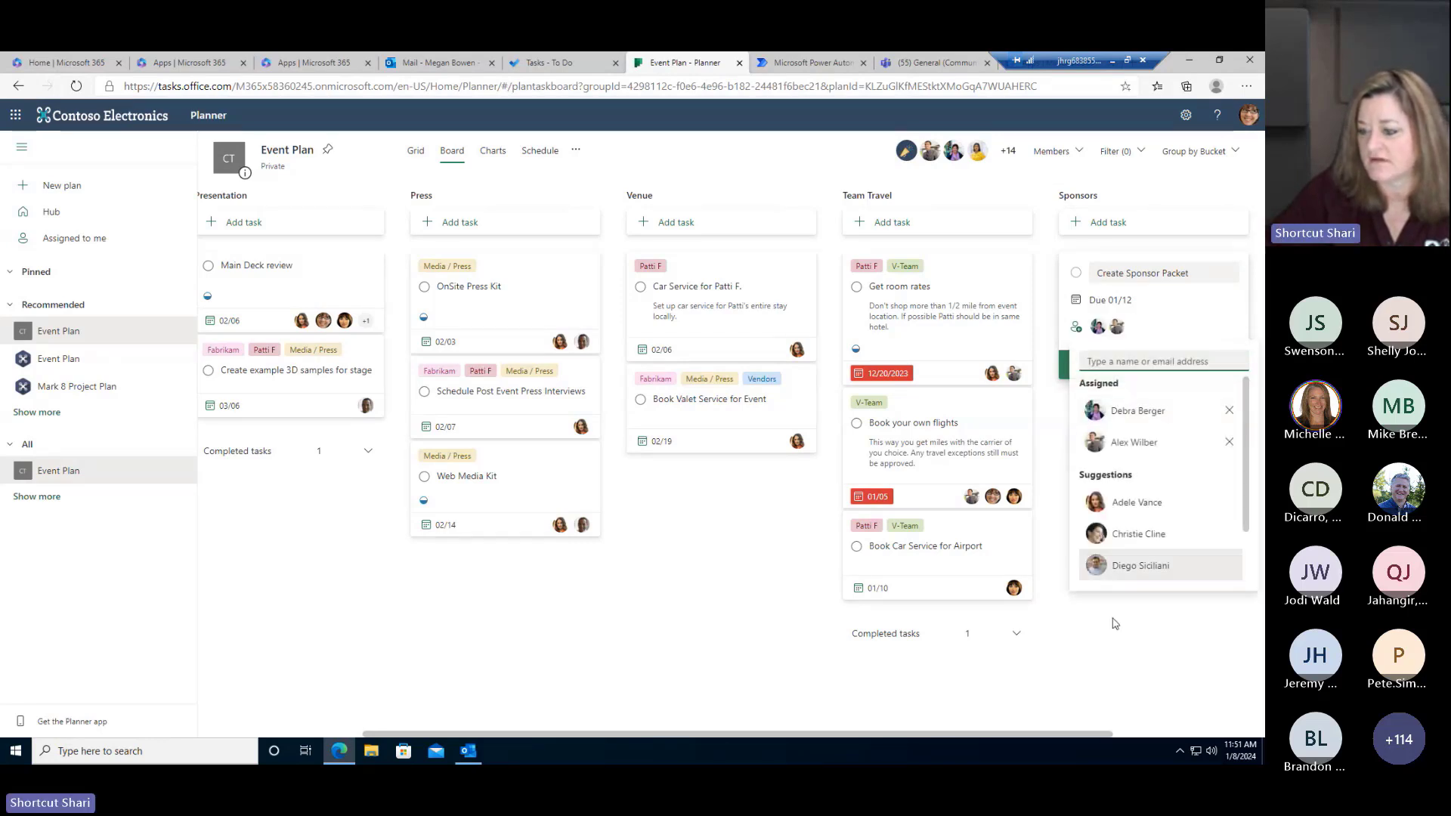
{"action": "key", "text": "Escape"}
{"action": "left_click", "coordinate": [1156, 326]}
{"action": "key", "text": "Escape"}
- Add the completed task entry to the Sponsors bucket and dismiss the blank form for another task
{"action": "left_click", "coordinate": [1152, 360]}
{"action": "left_click", "coordinate": [1149, 301]}
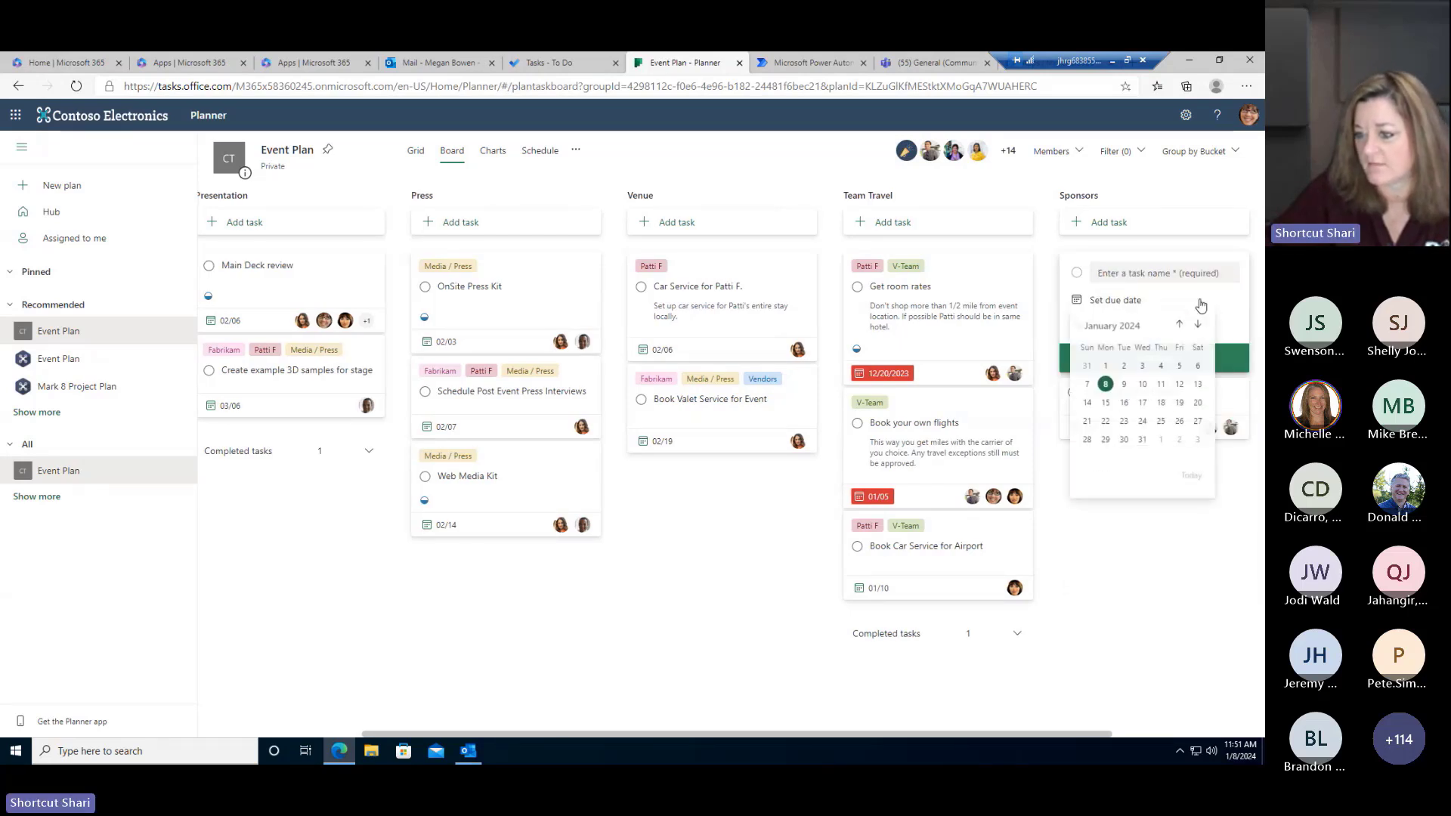
{"action": "key", "text": "Escape"}
{"action": "key", "text": "Escape"}
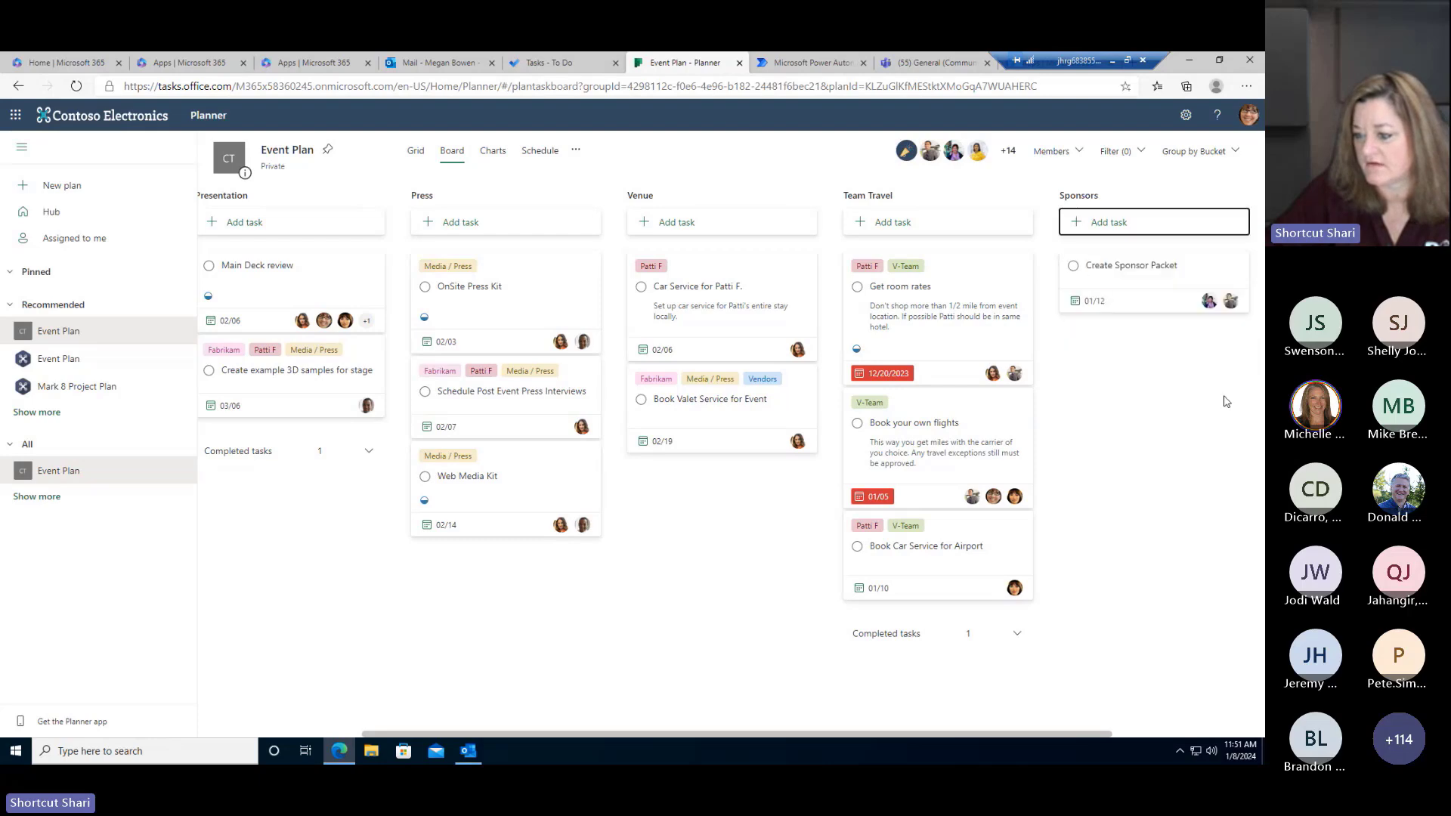
- Open the details of the "Create Sponsor Packet" task and review its progress, priority and label options and its notes field
{"action": "key", "text": "Tab"}
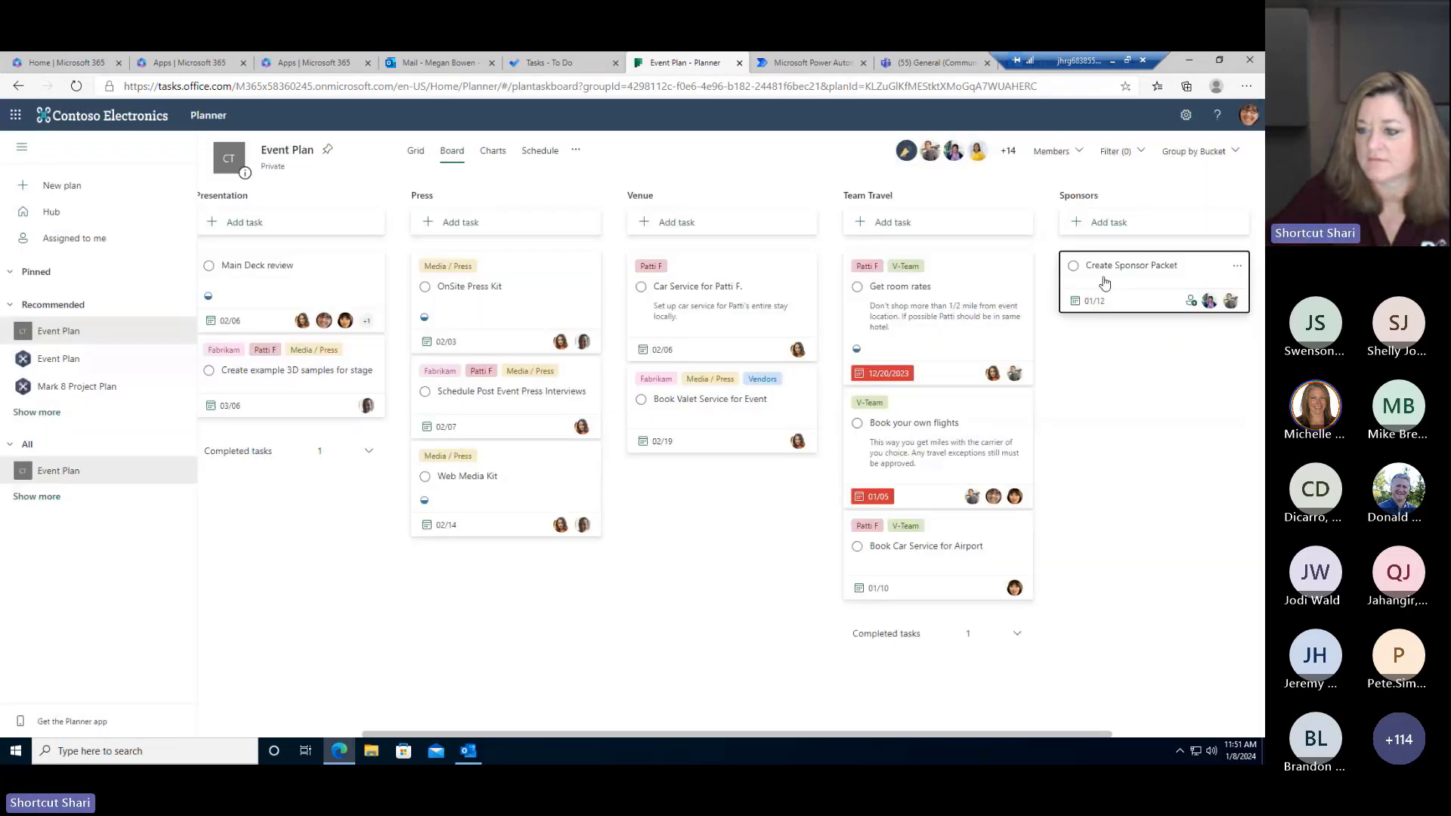
{"action": "left_click", "coordinate": [1103, 279]}
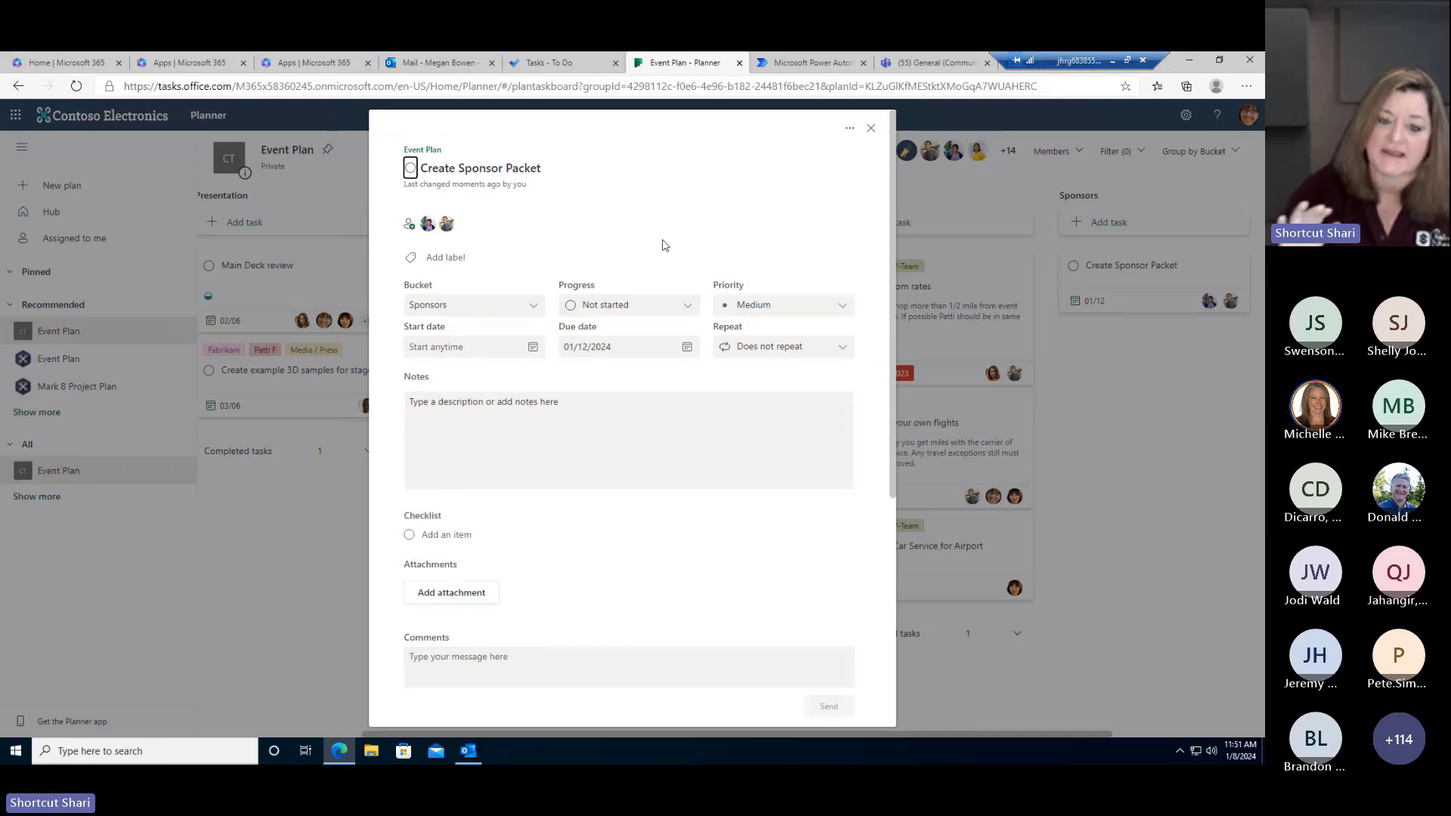
{"action": "left_click", "coordinate": [601, 305]}
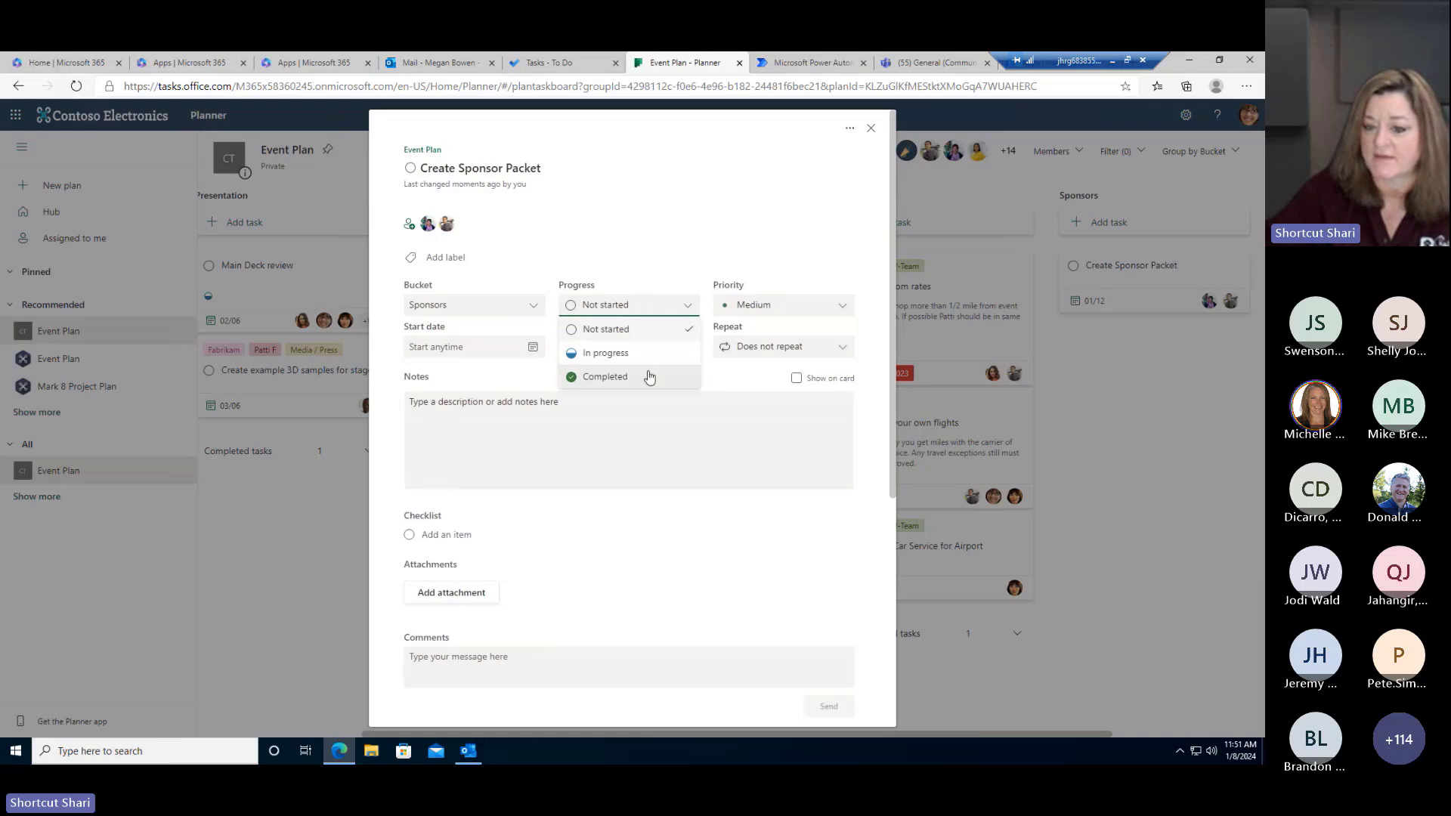
{"action": "left_click", "coordinate": [761, 240]}
{"action": "left_click", "coordinate": [771, 299]}
{"action": "left_click", "coordinate": [773, 305]}
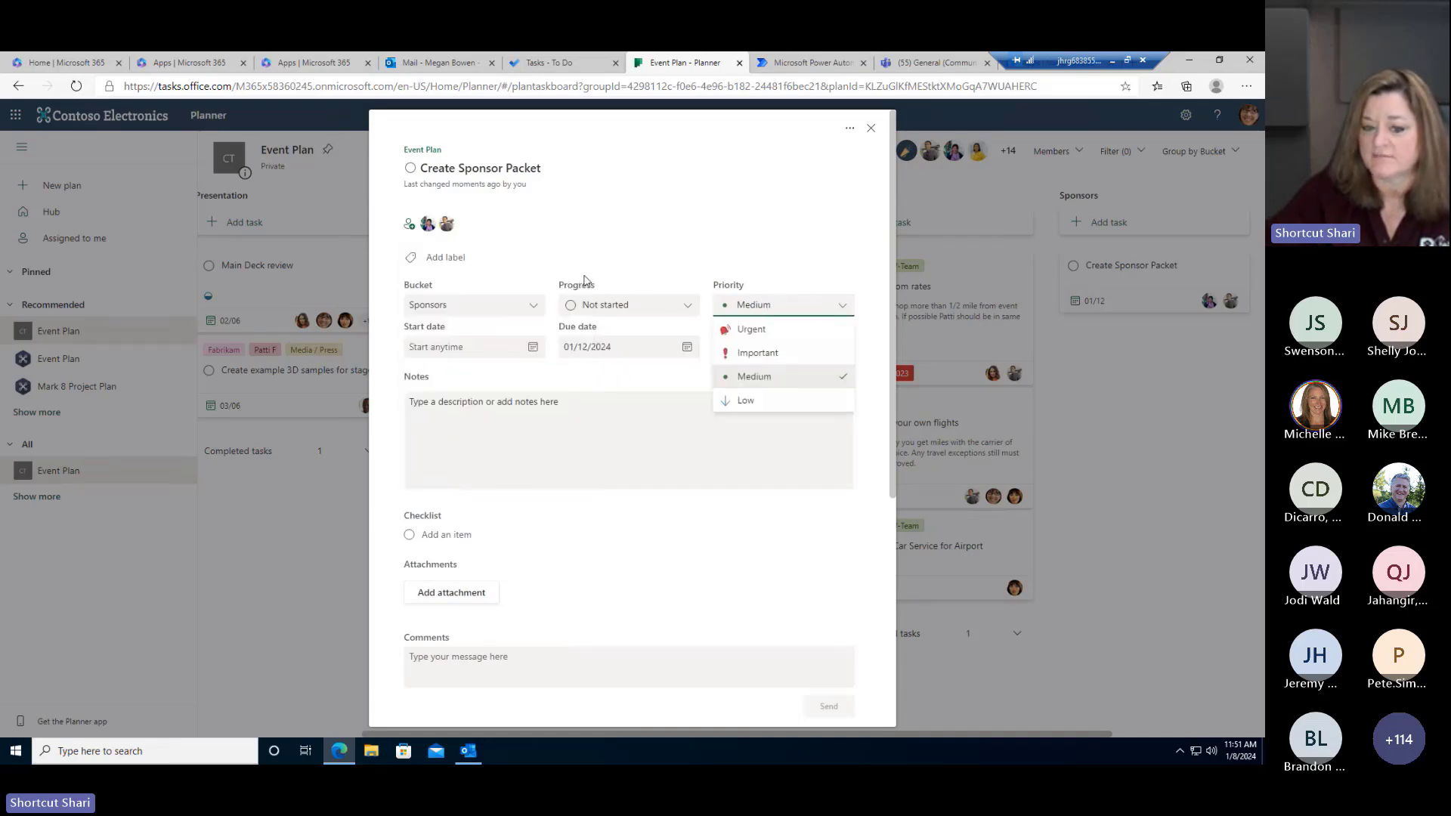
{"action": "left_click", "coordinate": [428, 223]}
{"action": "left_click", "coordinate": [658, 269]}
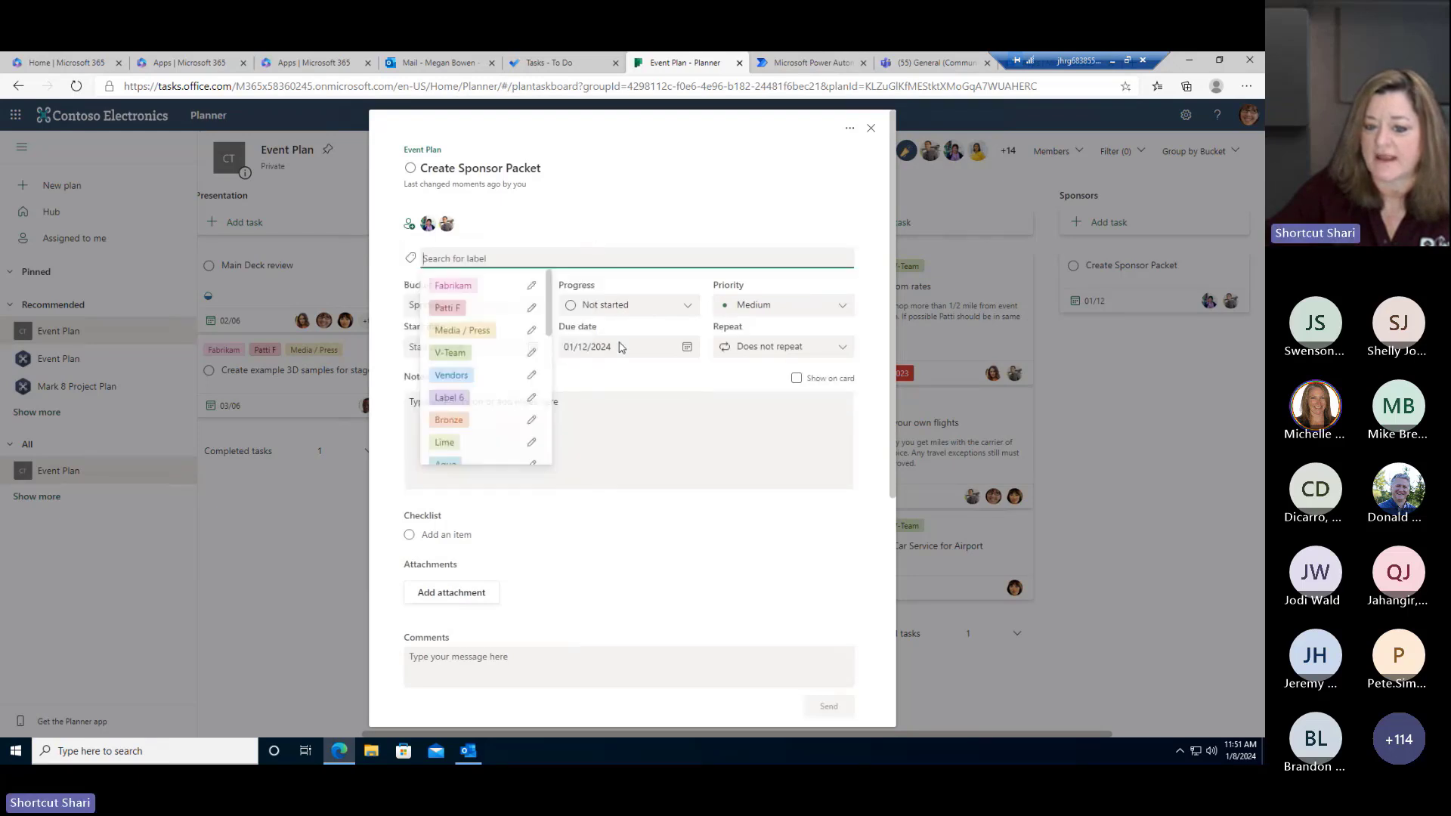
{"action": "left_click", "coordinate": [747, 352]}
{"action": "left_click", "coordinate": [550, 423]}
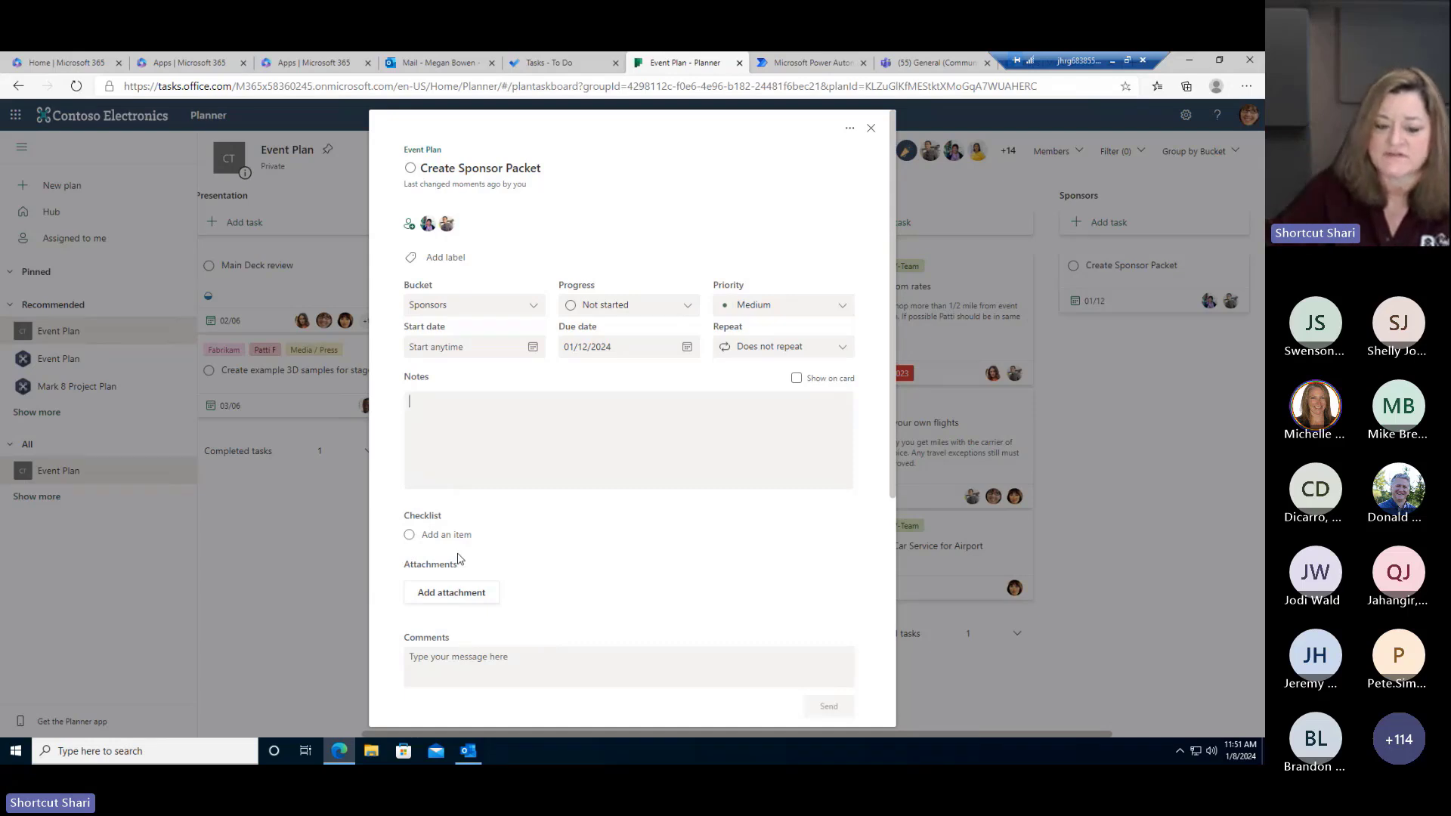
- Attach the file 1-Before workCTG.pptx to the task from the ModernWorkplace folder in CIEAssets on the computer
{"action": "left_click", "coordinate": [486, 596]}
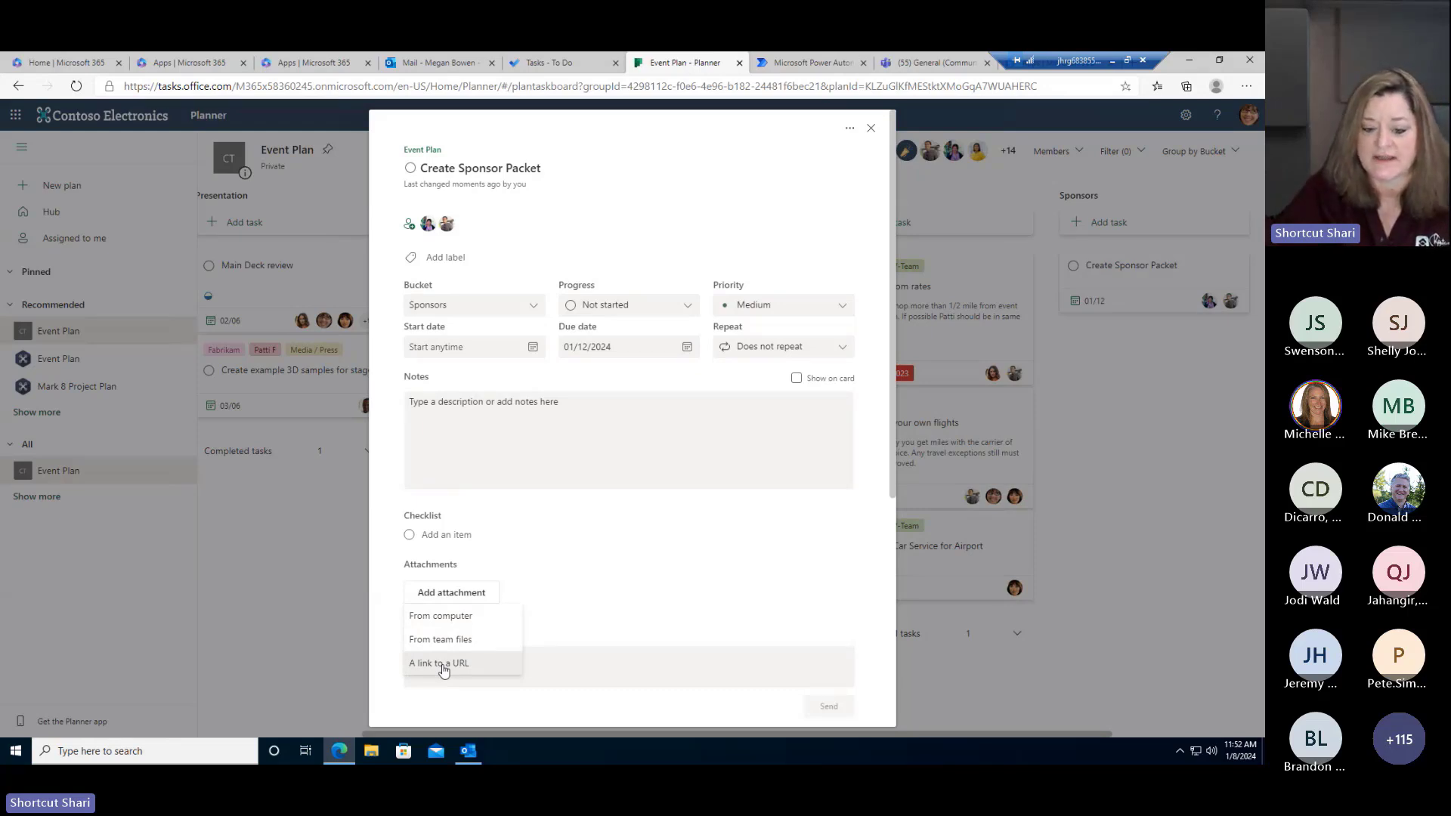
{"action": "left_click", "coordinate": [445, 617]}
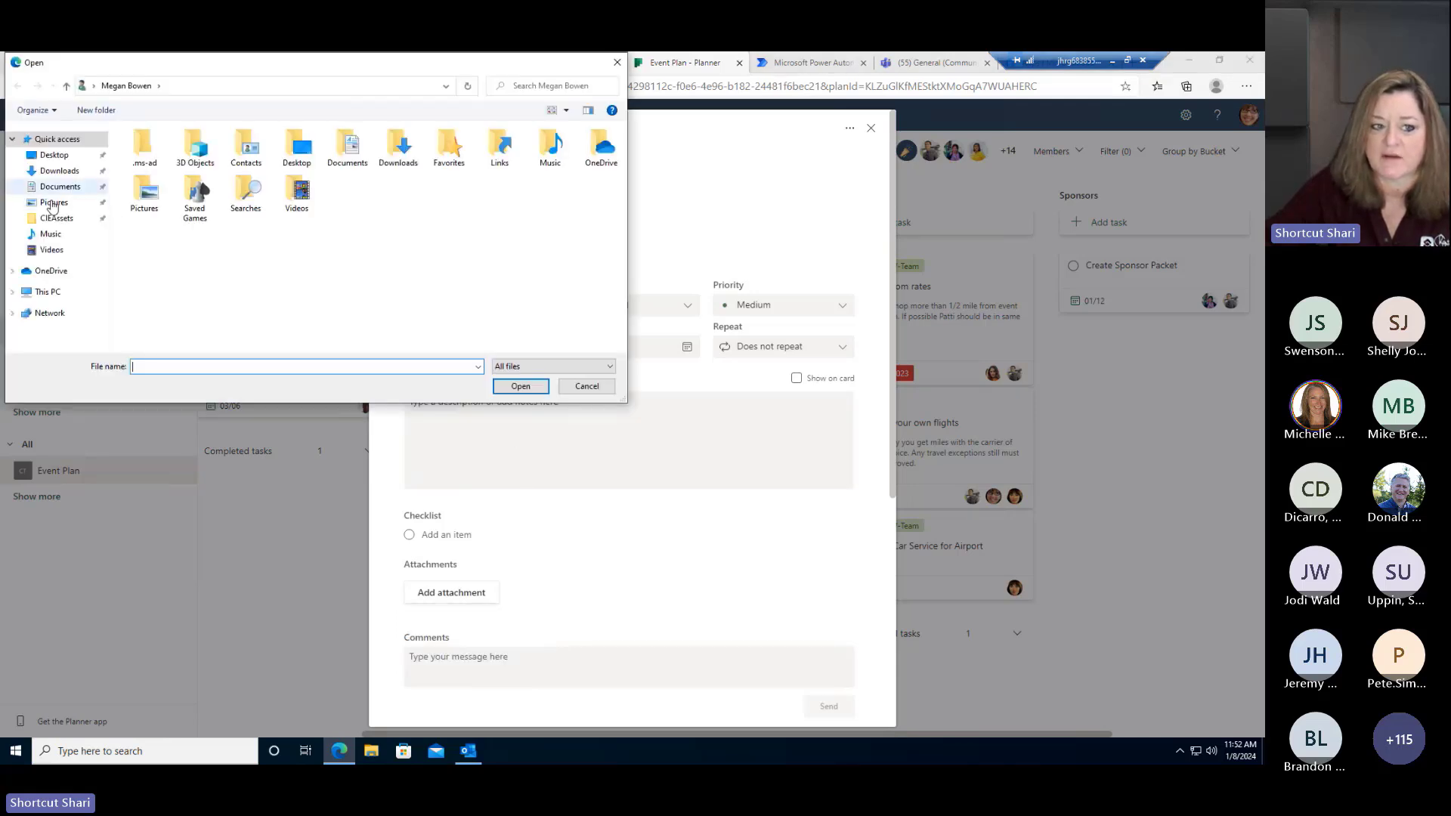
{"action": "left_click", "coordinate": [100, 219]}
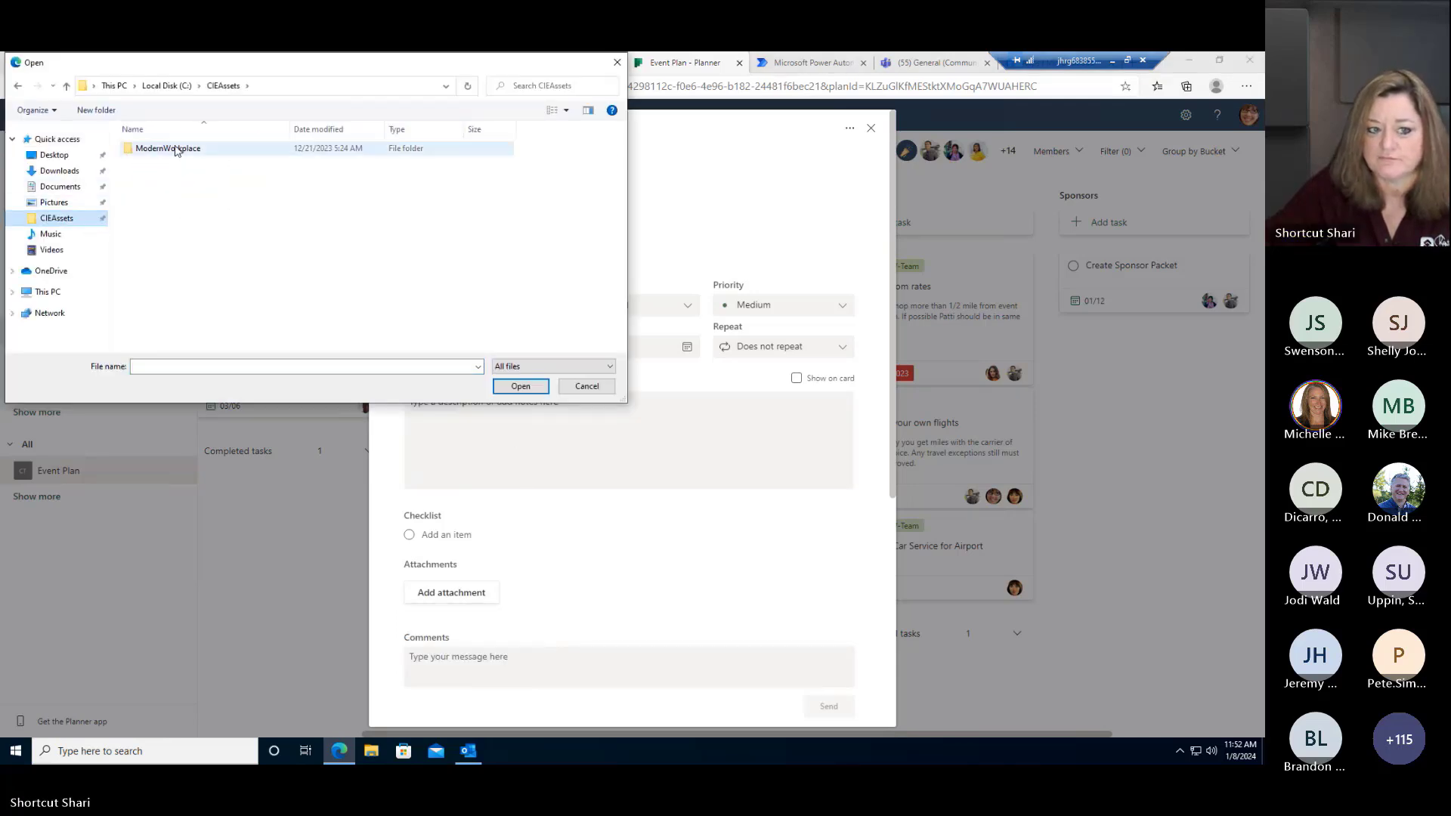
{"action": "double_click", "coordinate": [166, 149]}
{"action": "left_click", "coordinate": [163, 149]}
{"action": "left_click", "coordinate": [521, 386]}
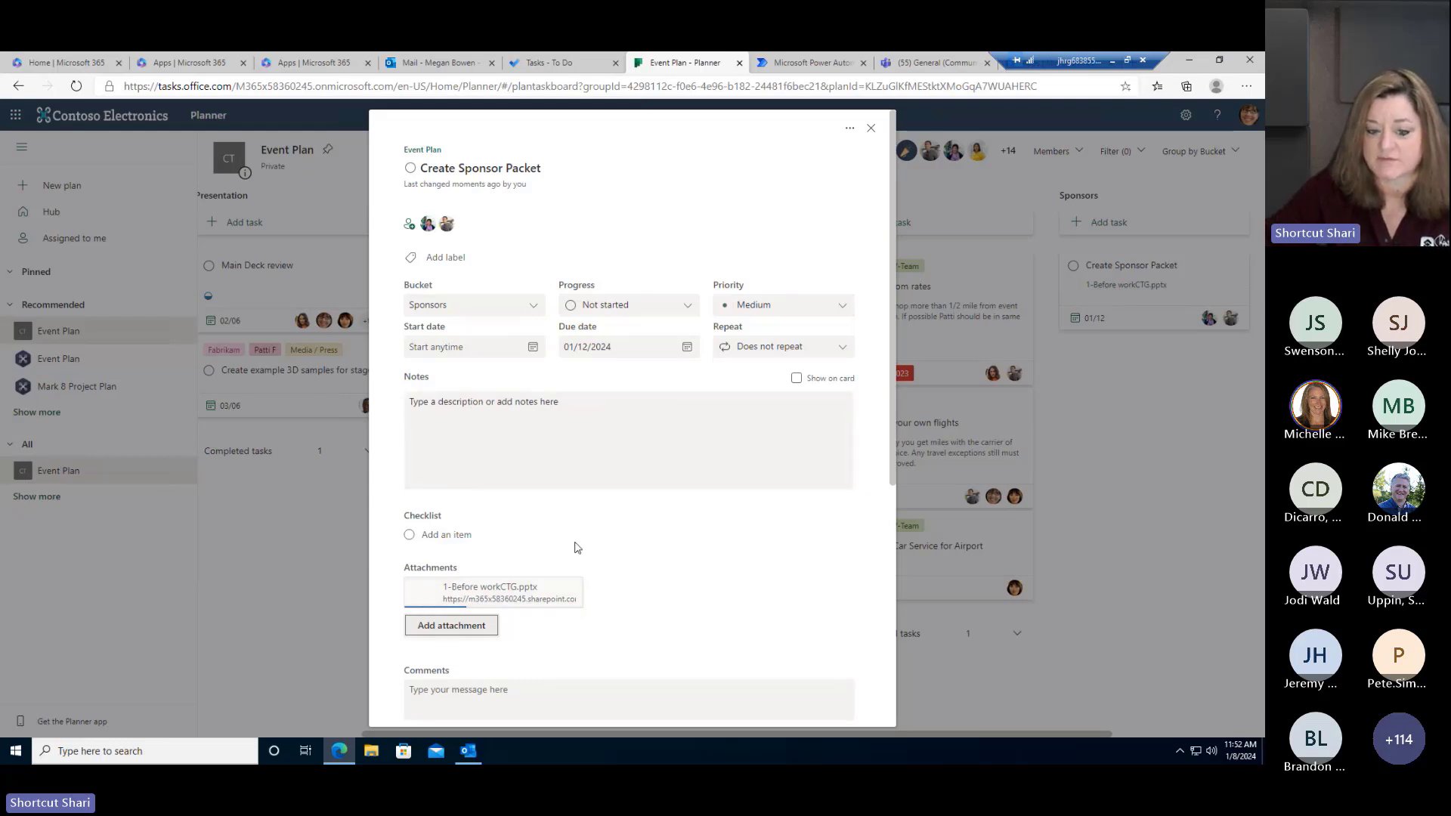
- Post the comment "Please make sure you include the new VIP sponsor level" on the Create Sponsor Packet task
{"action": "scroll", "coordinate": [627, 567], "scroll_direction": "down", "scroll_amount": 2}
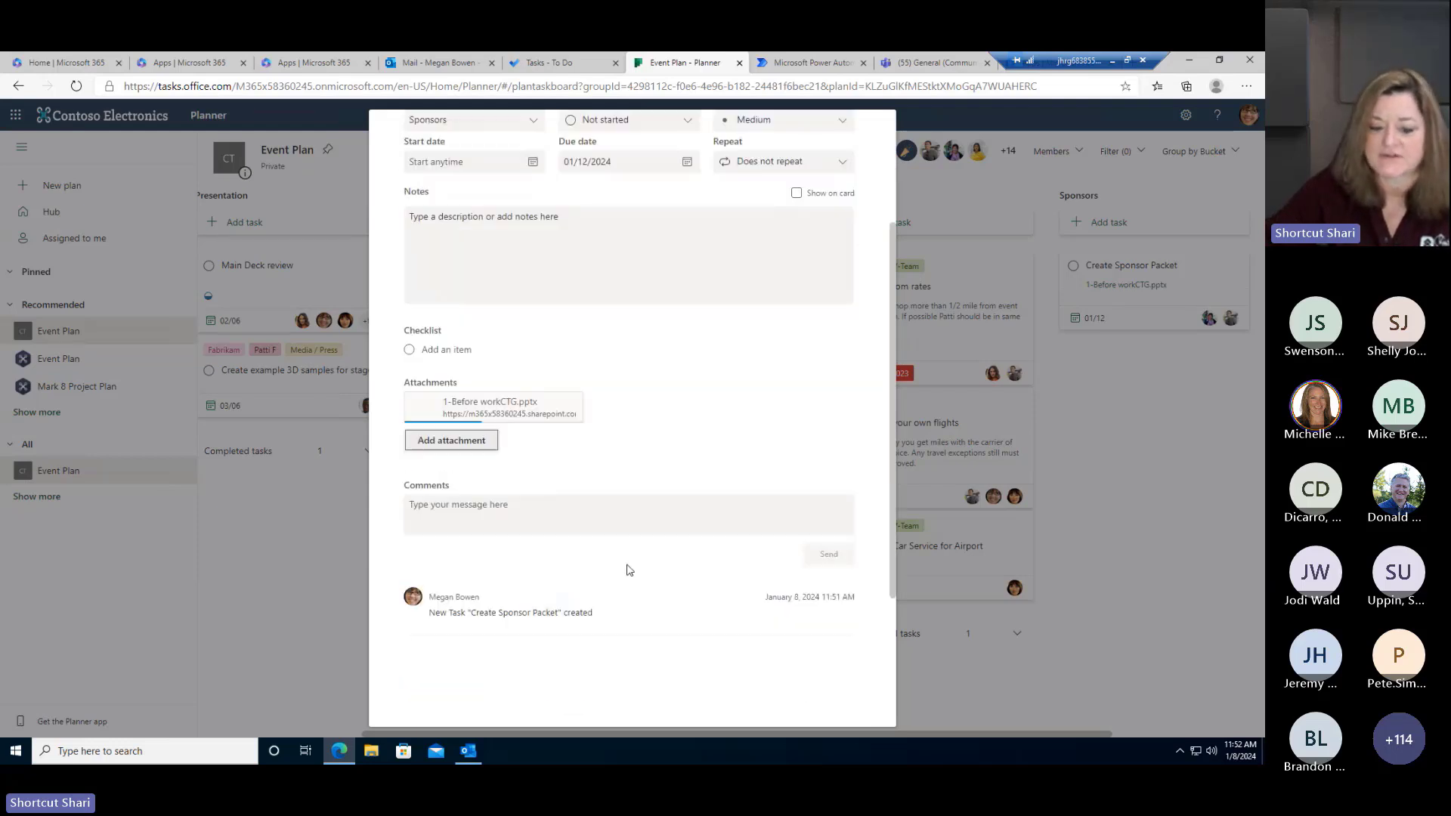
{"action": "left_click", "coordinate": [493, 515]}
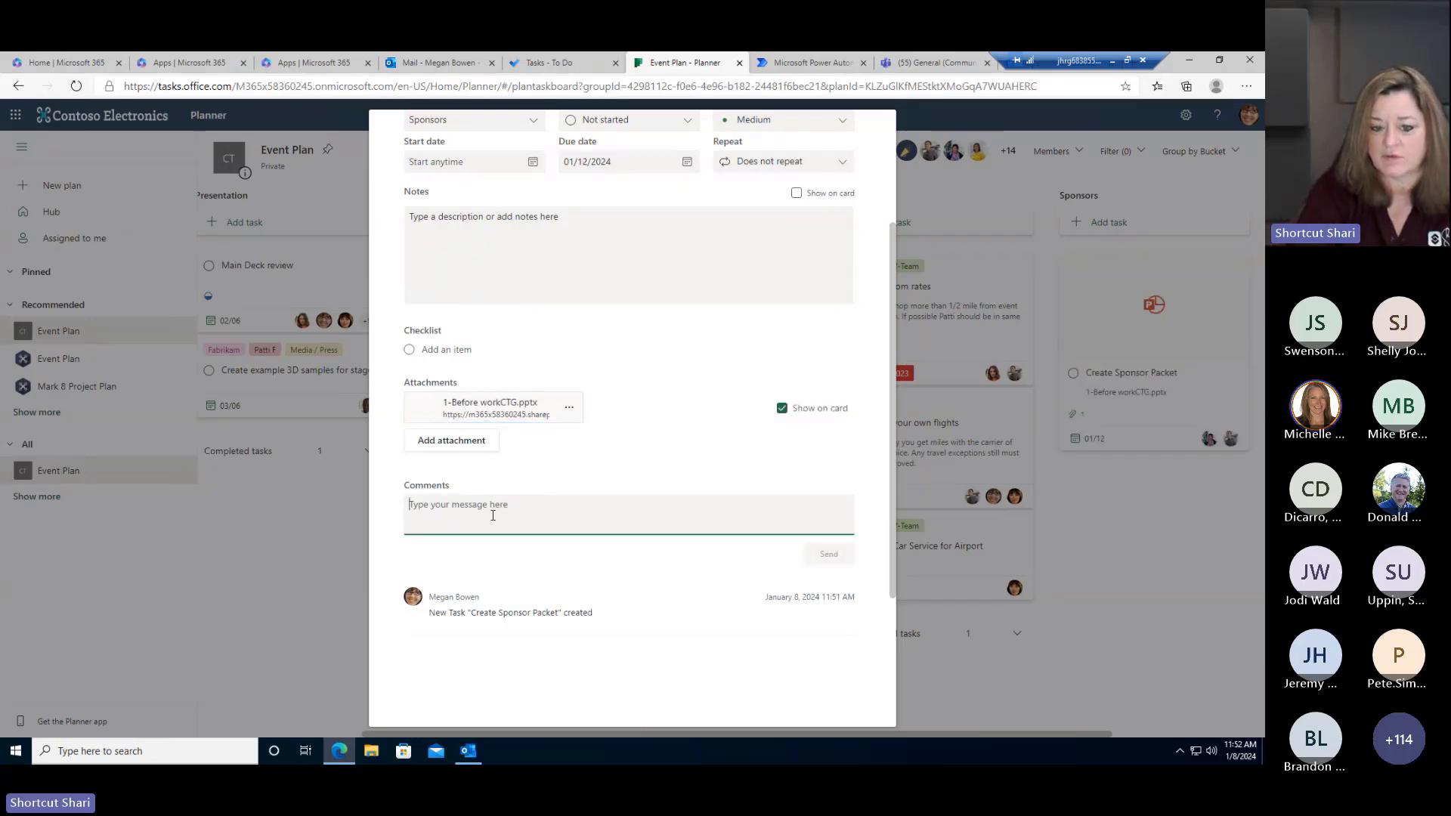
{"action": "type", "text": "Plea"}
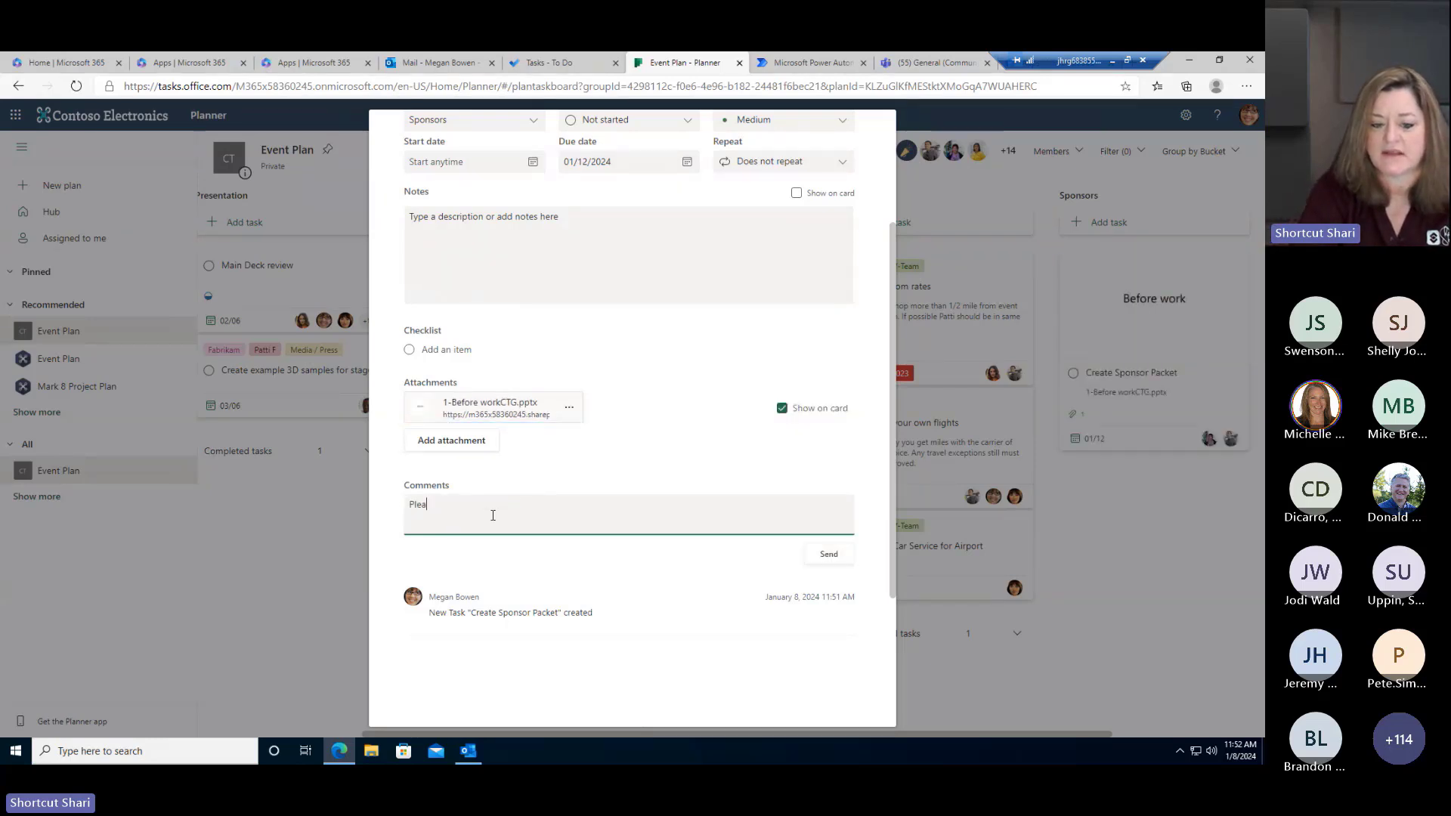
{"action": "type", "text": "se make sure you include"}
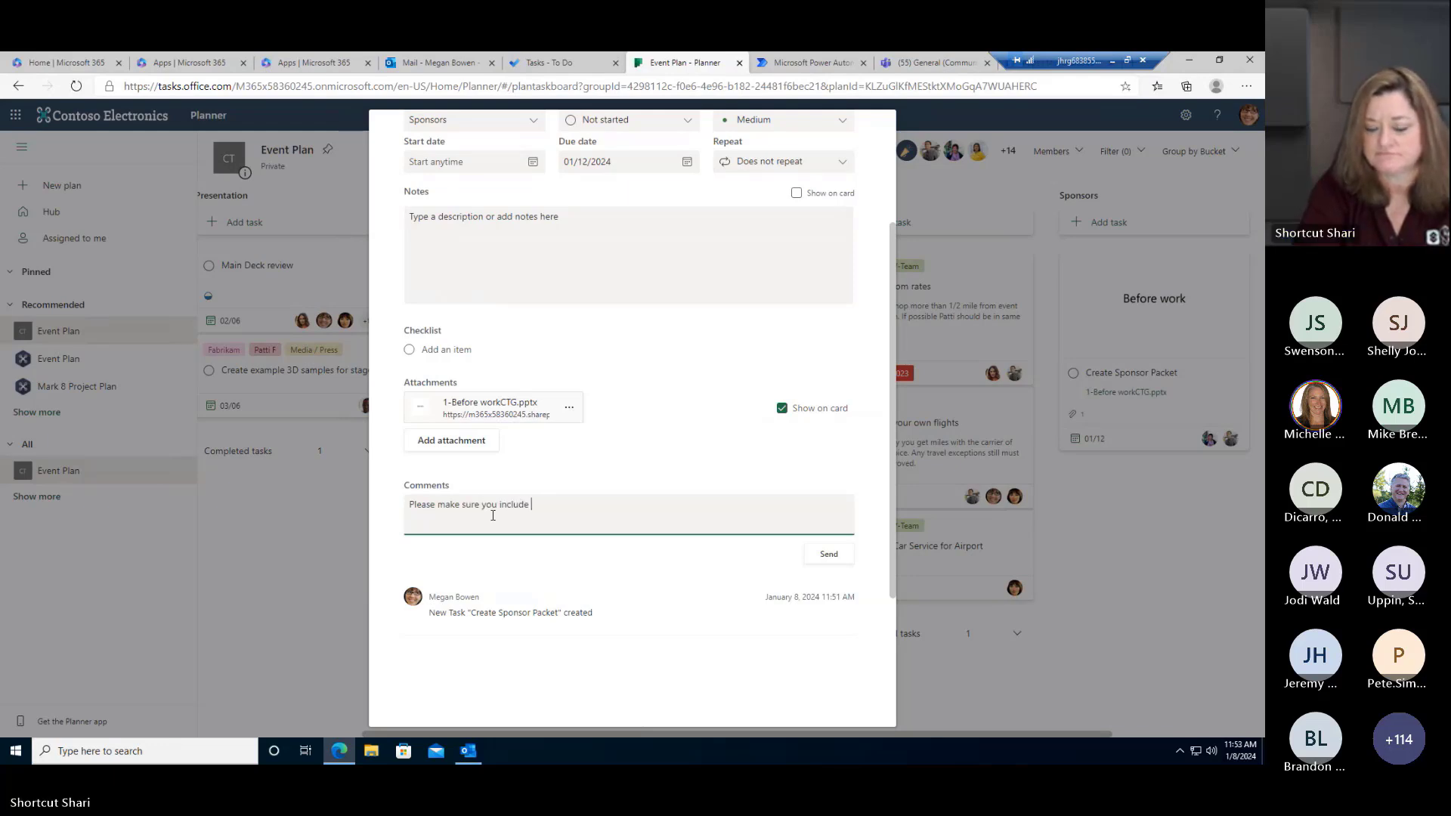
{"action": "type", "text": " the "}
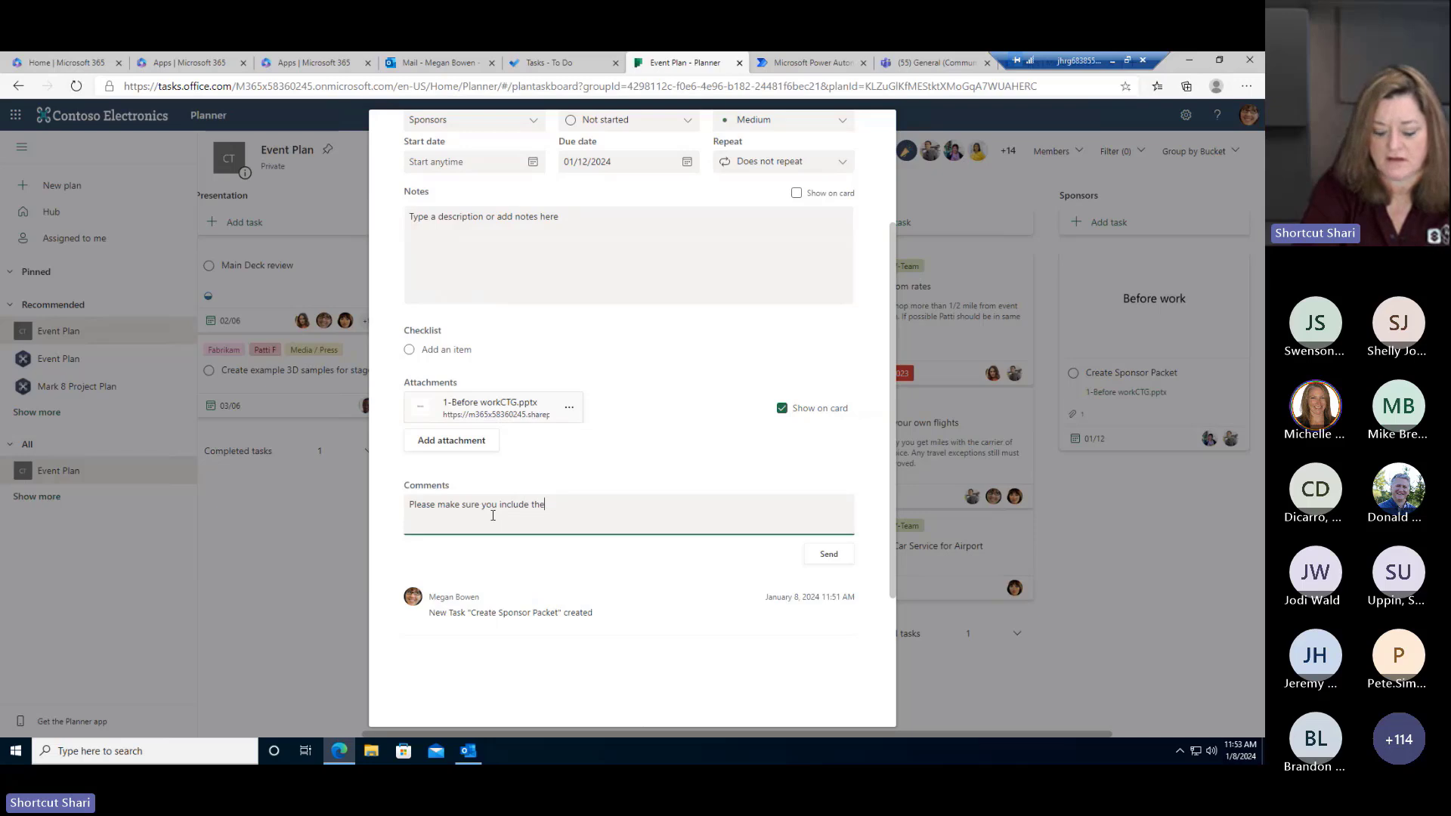
{"action": "type", "text": "new V"}
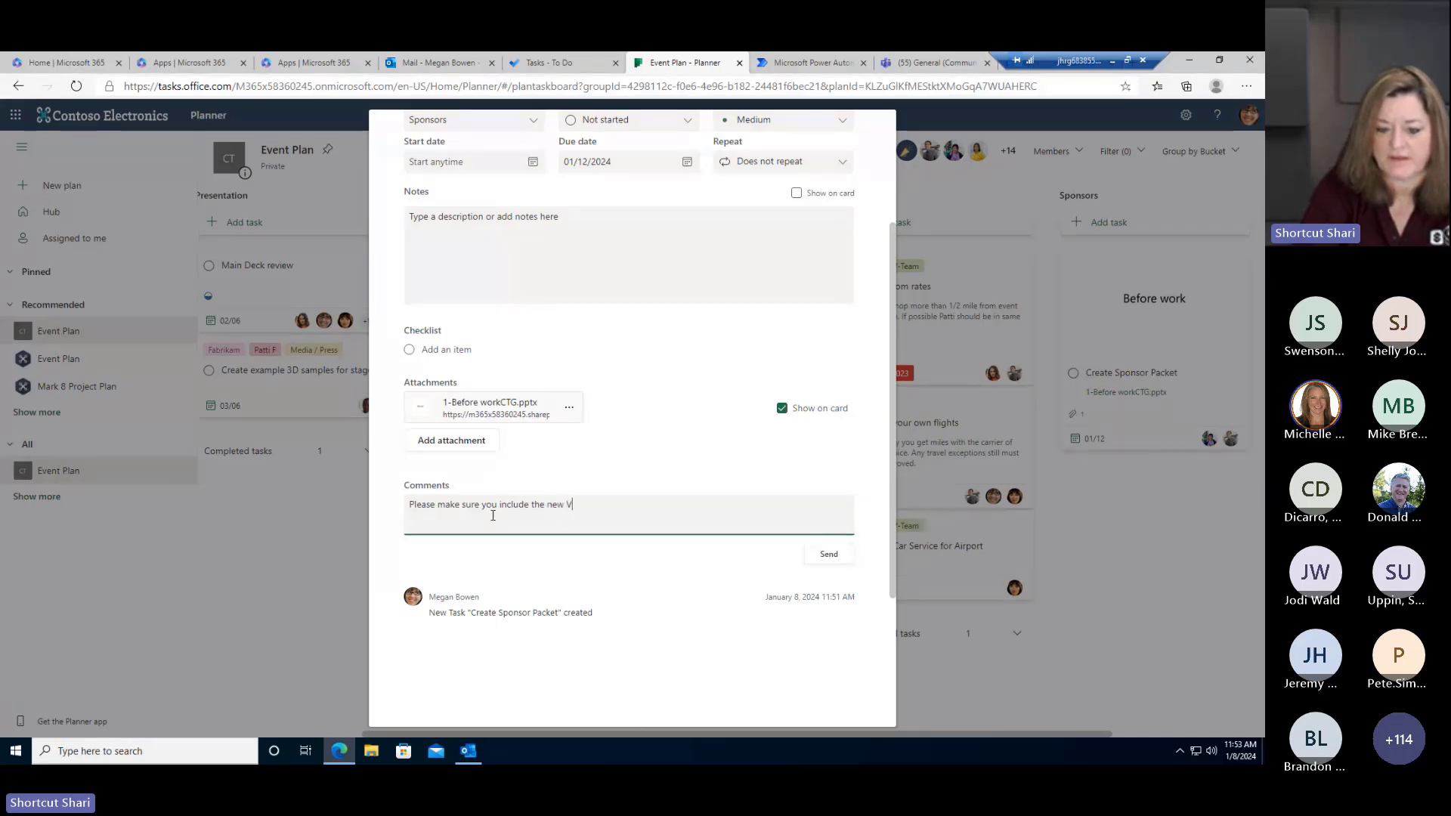
{"action": "type", "text": "IP sponsor "}
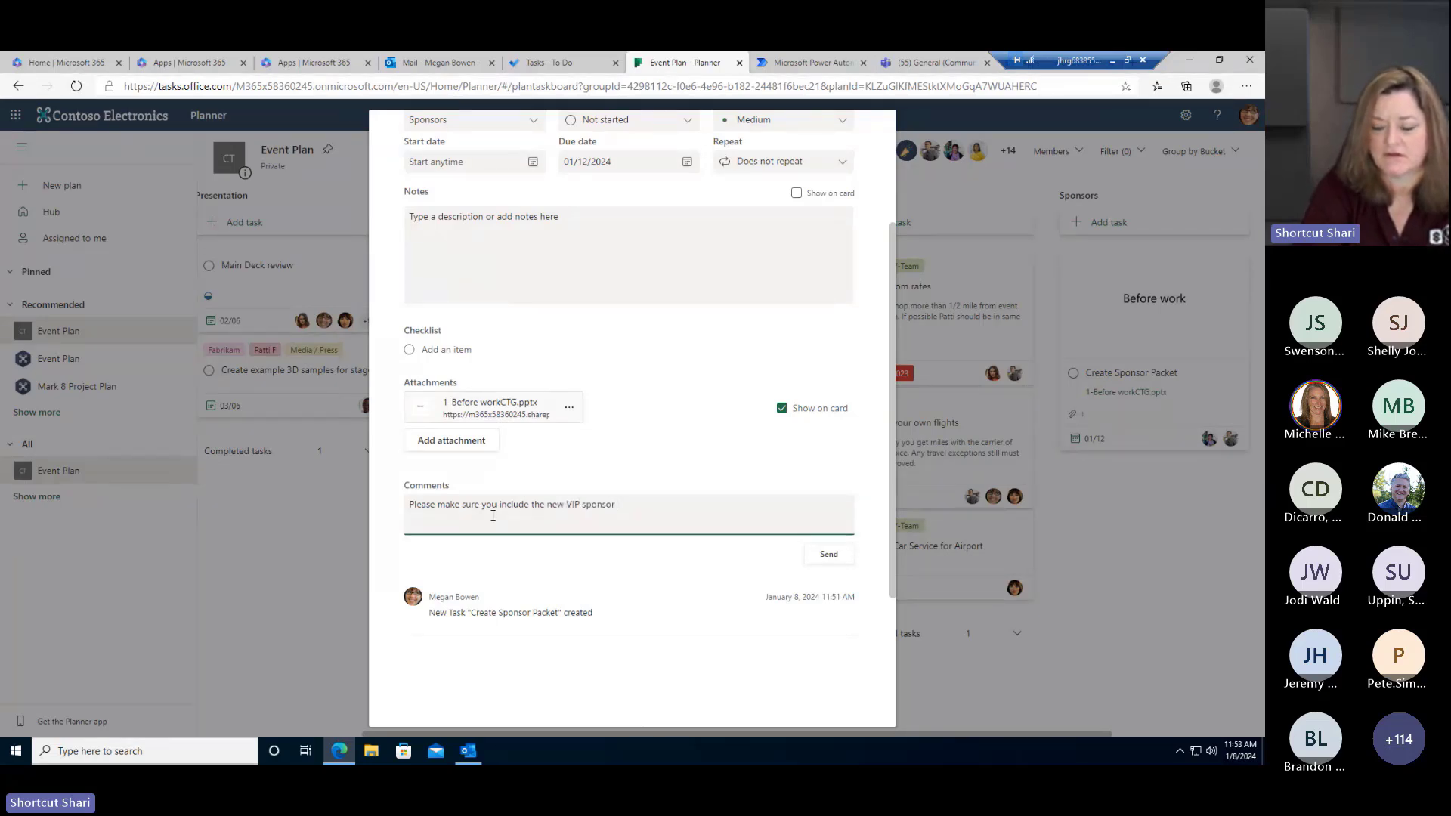
{"action": "type", "text": "level"}
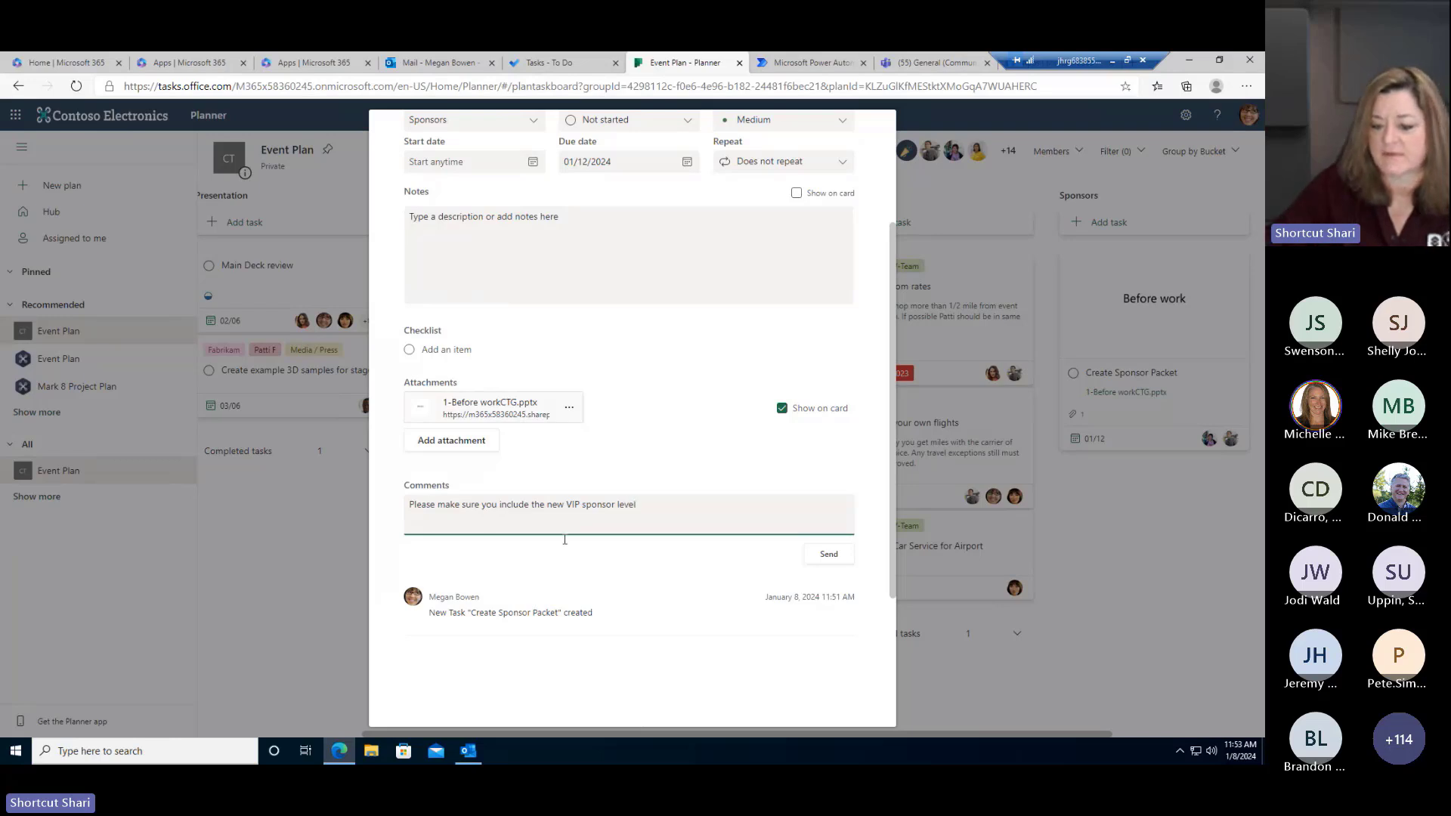
{"action": "left_click", "coordinate": [828, 554]}
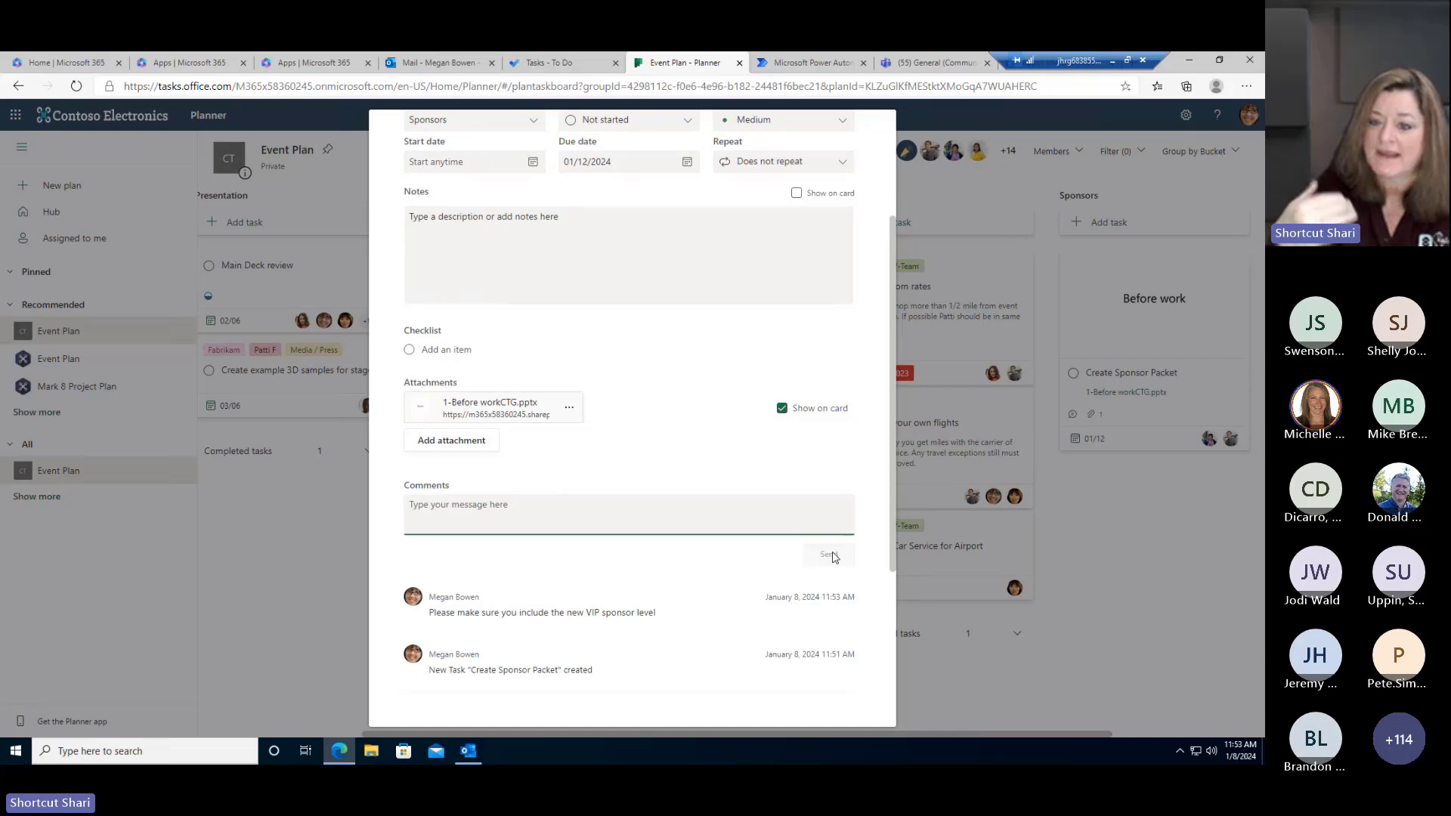
- Review the task's details and the extra actions available for it, and close the task
{"action": "scroll", "coordinate": [571, 411], "scroll_direction": "up", "scroll_amount": 3}
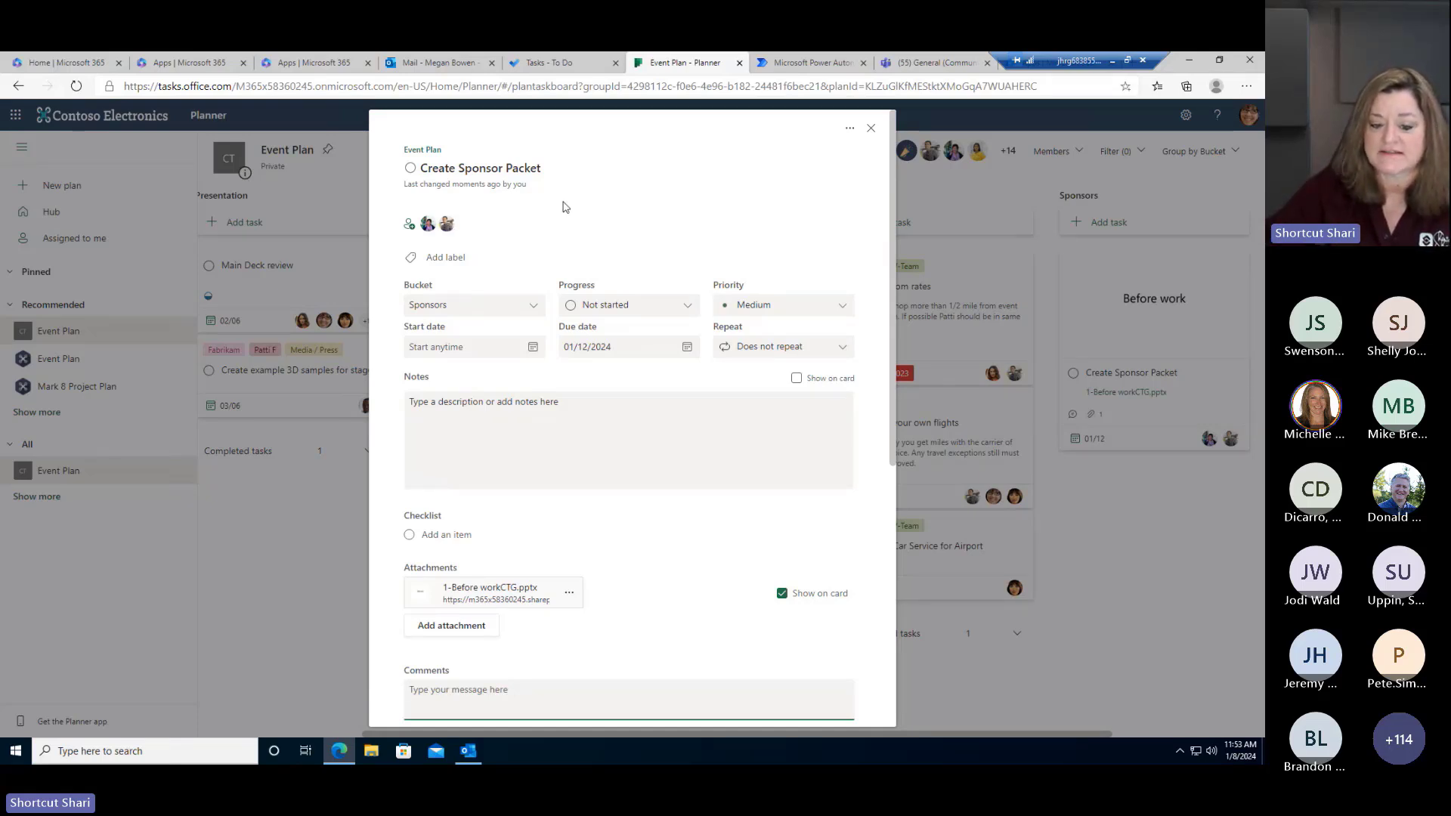
{"action": "scroll", "coordinate": [652, 538], "scroll_direction": "down", "scroll_amount": 5}
{"action": "scroll", "coordinate": [651, 538], "scroll_direction": "up", "scroll_amount": 5}
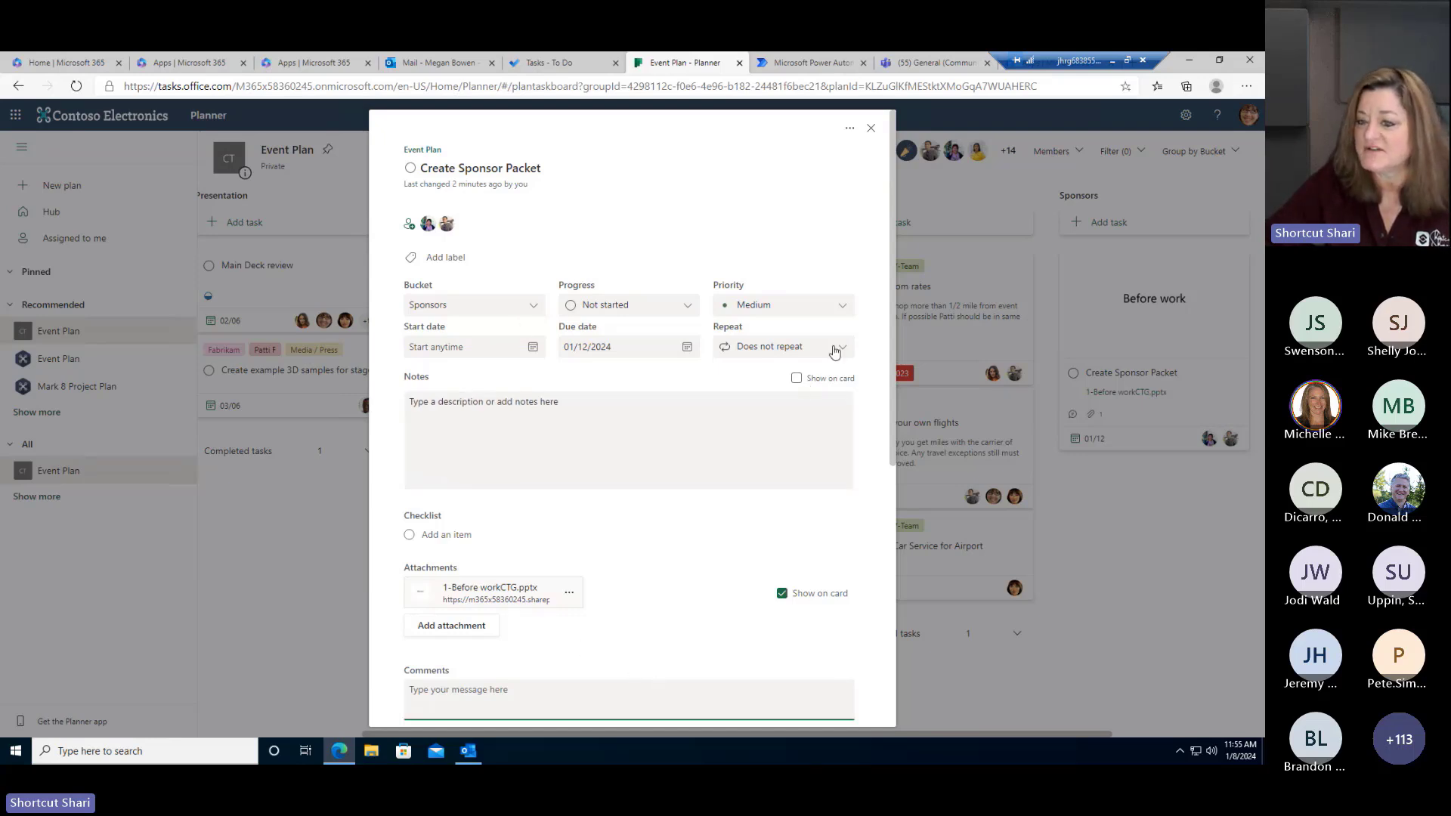
{"action": "left_click", "coordinate": [849, 128]}
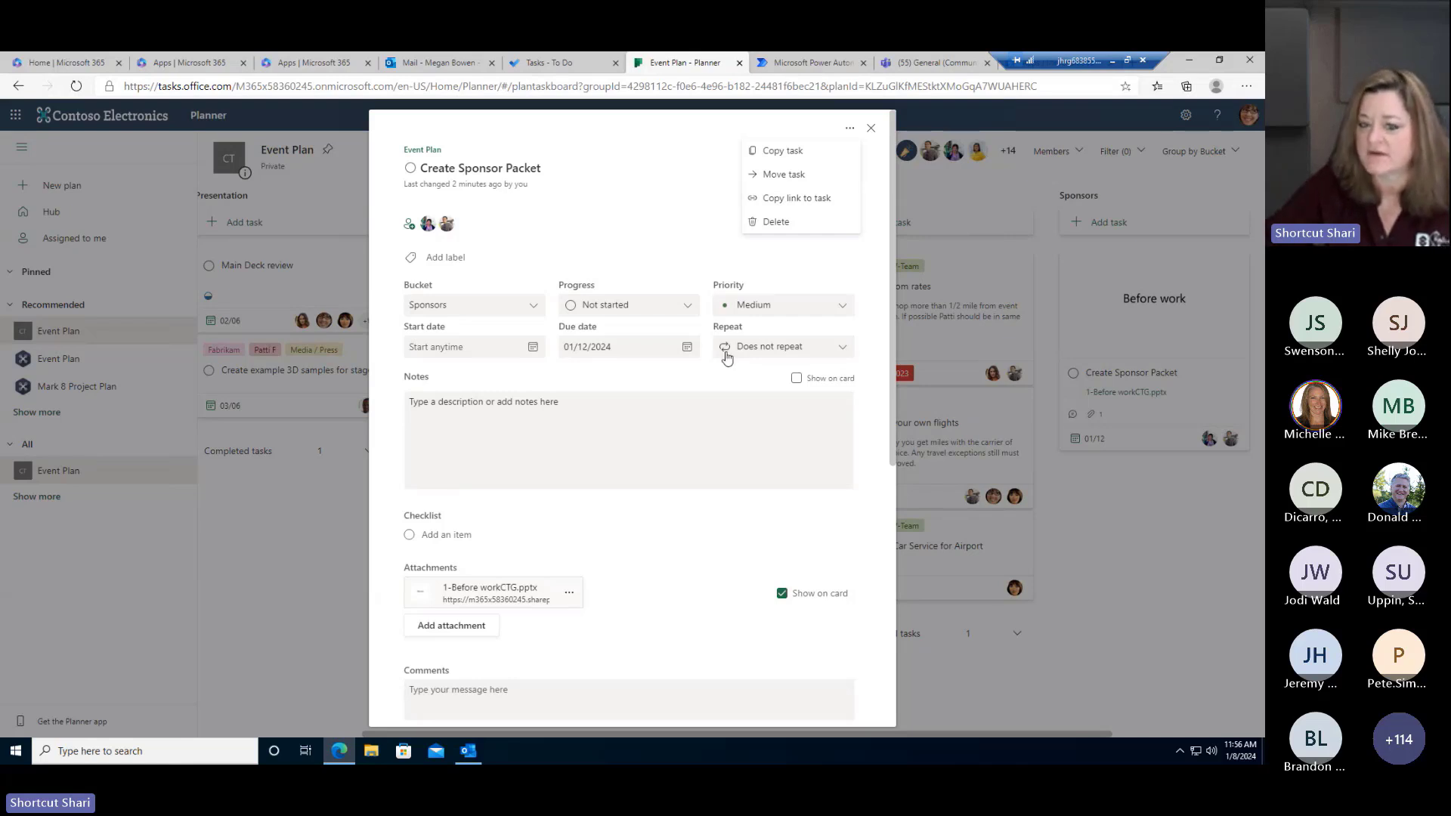
{"action": "left_click", "coordinate": [873, 132]}
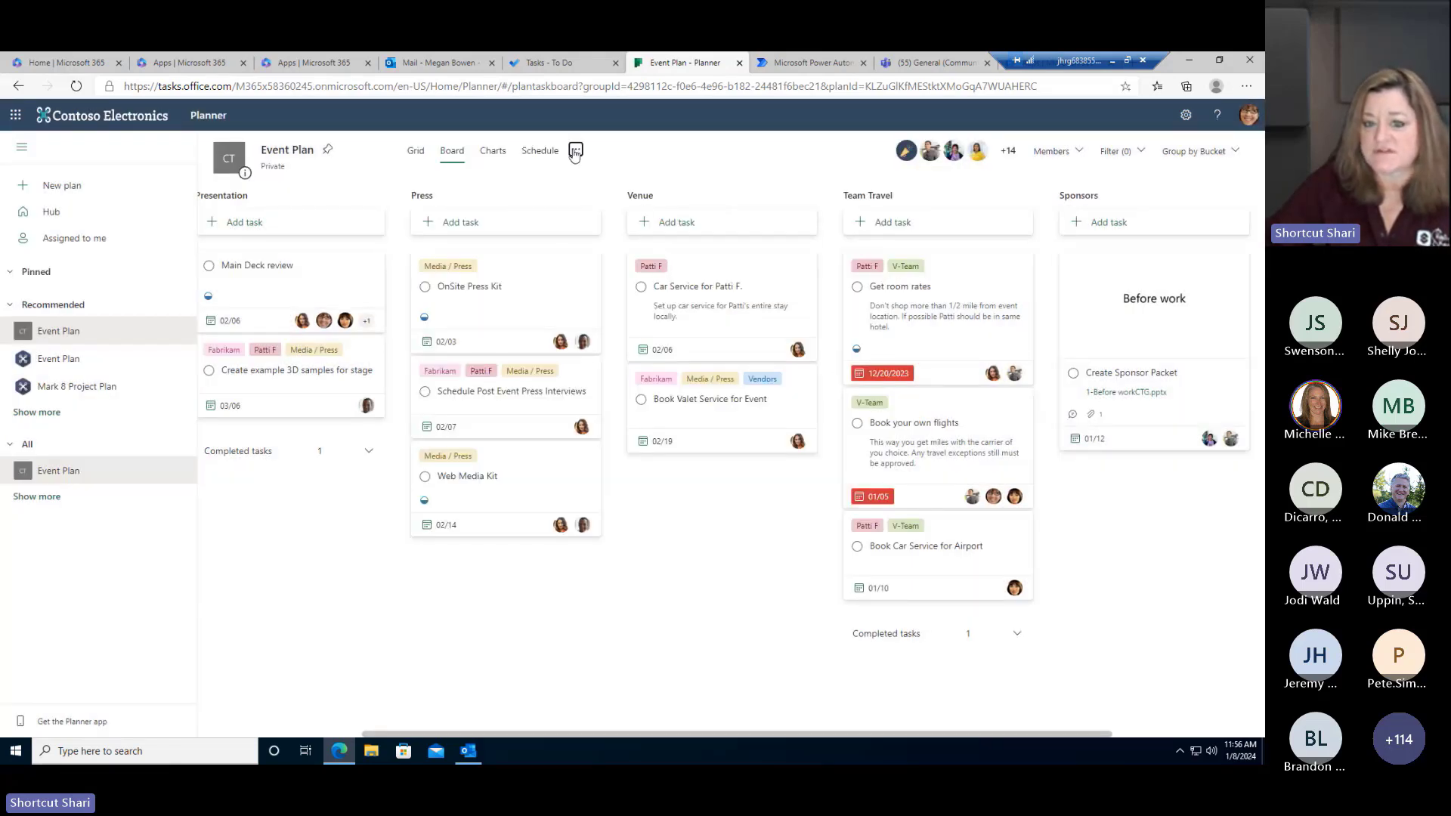
- Open the Event Plan's settings and change its background to the pale blue-grey lattice image
{"action": "left_click", "coordinate": [576, 153]}
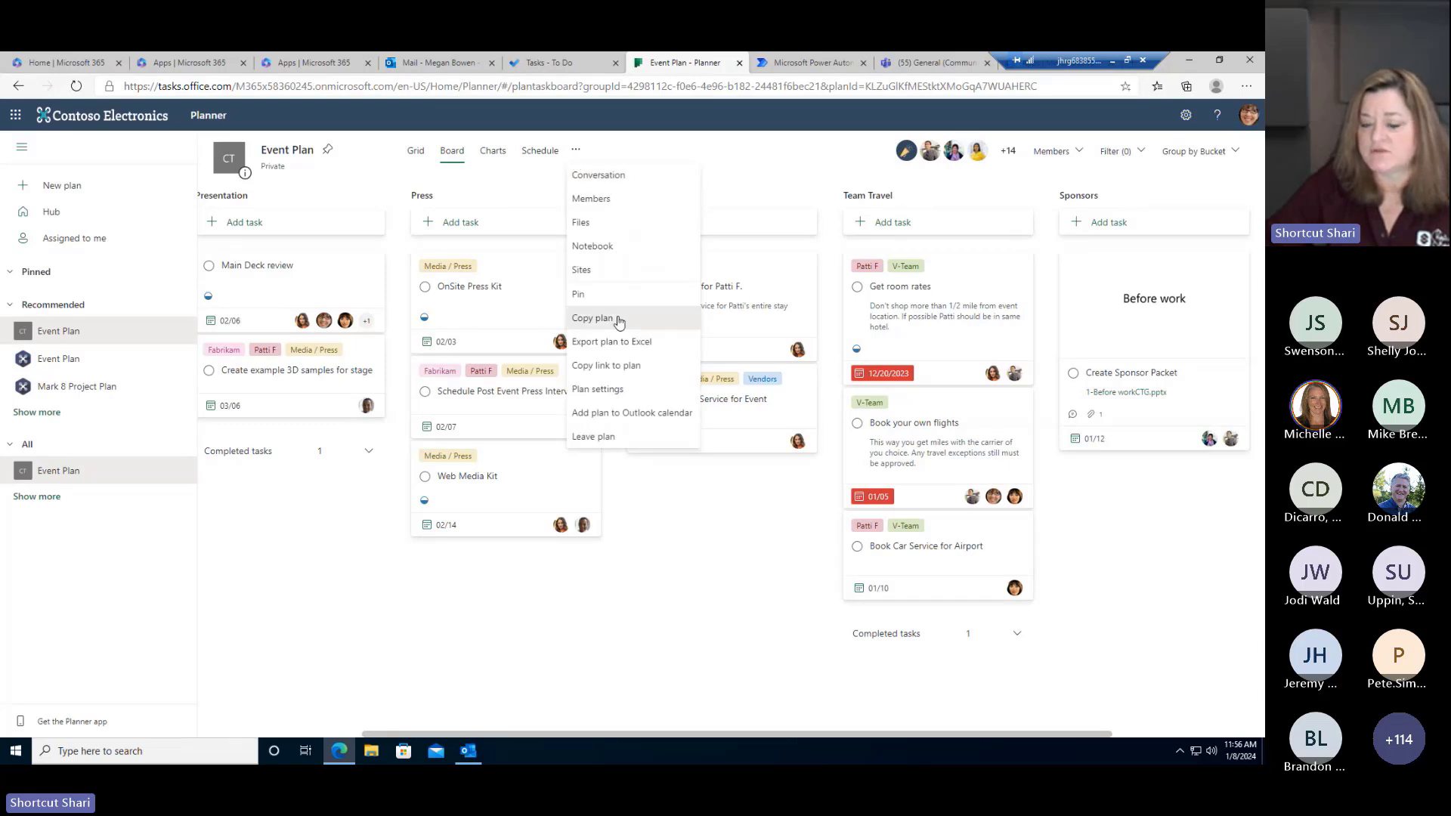
{"action": "left_click", "coordinate": [614, 389]}
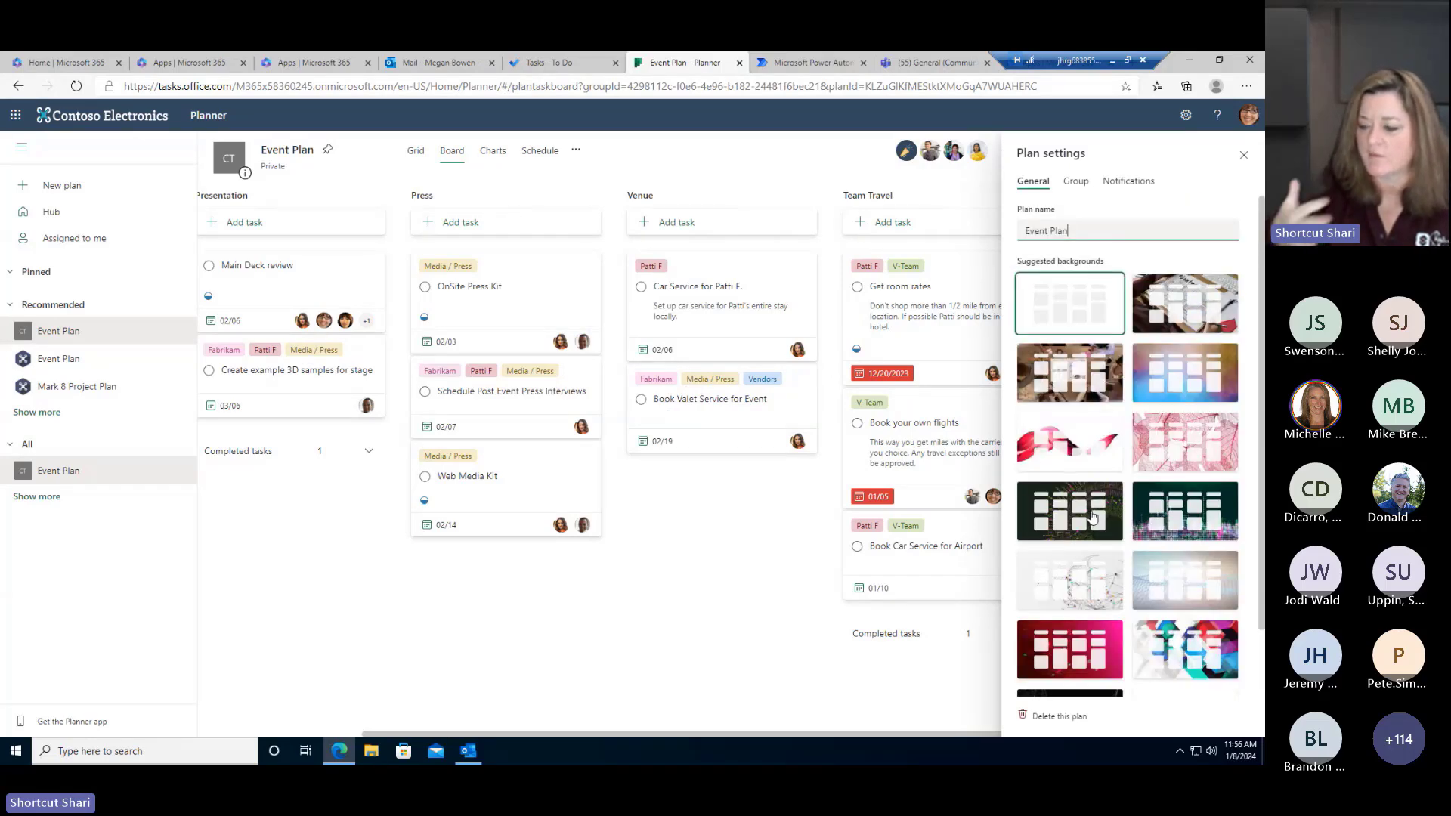
{"action": "left_click", "coordinate": [1193, 516]}
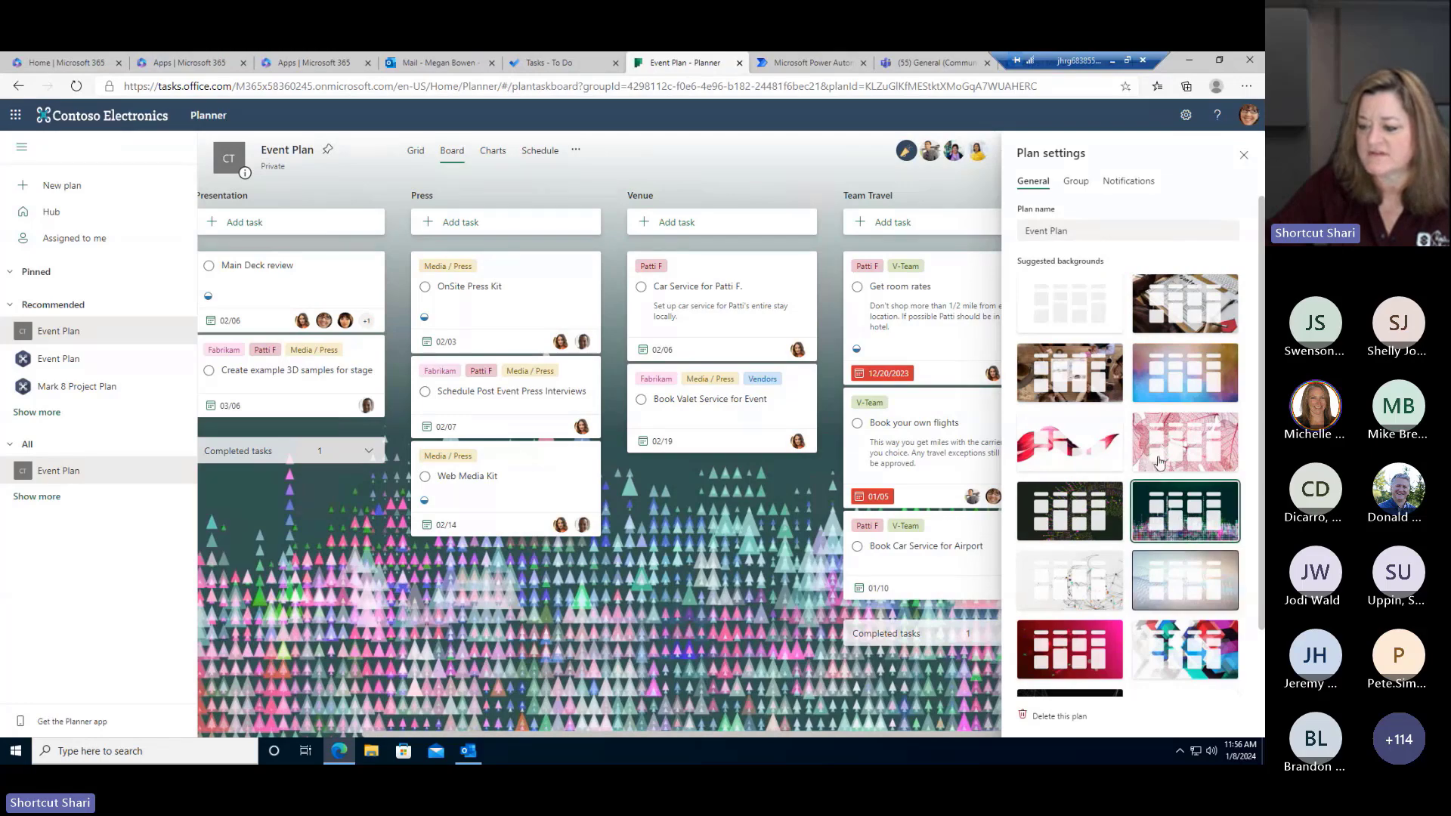
{"action": "key", "text": "Down"}
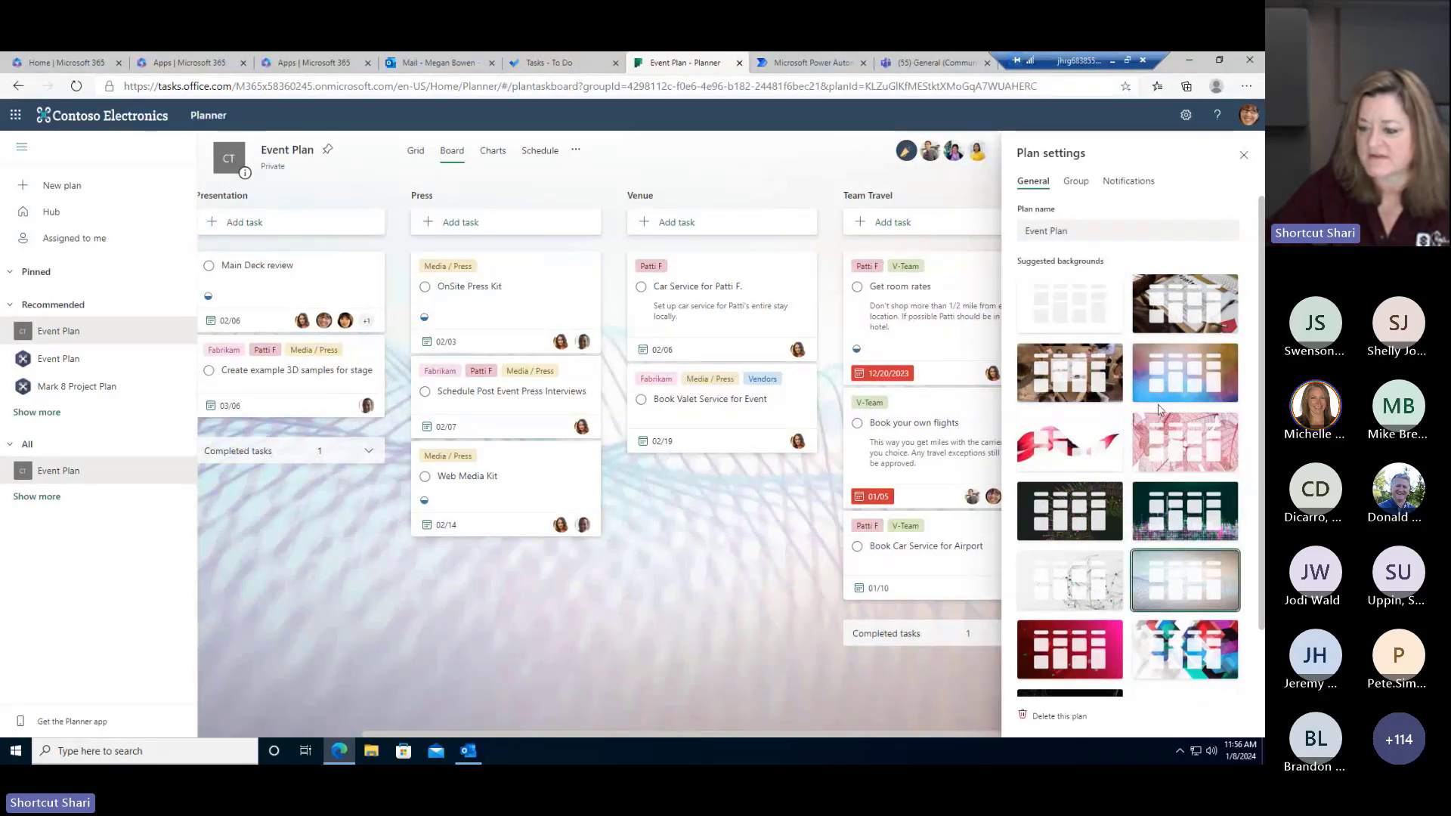
- Review the plan's group settings, turn on group emails for assigned or completed tasks, save, and close the settings
{"action": "left_click", "coordinate": [1075, 182]}
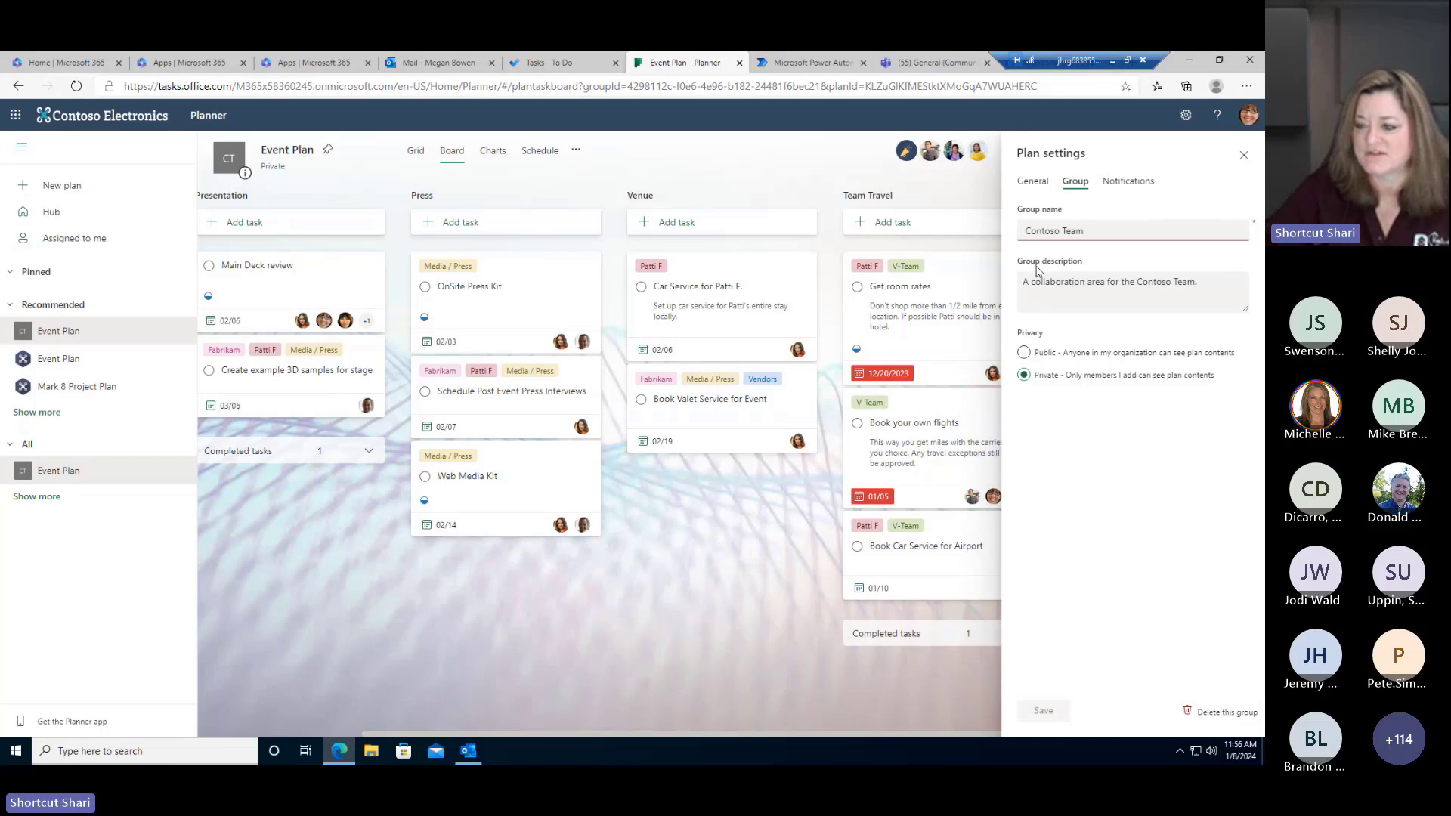
{"action": "left_click", "coordinate": [1133, 184]}
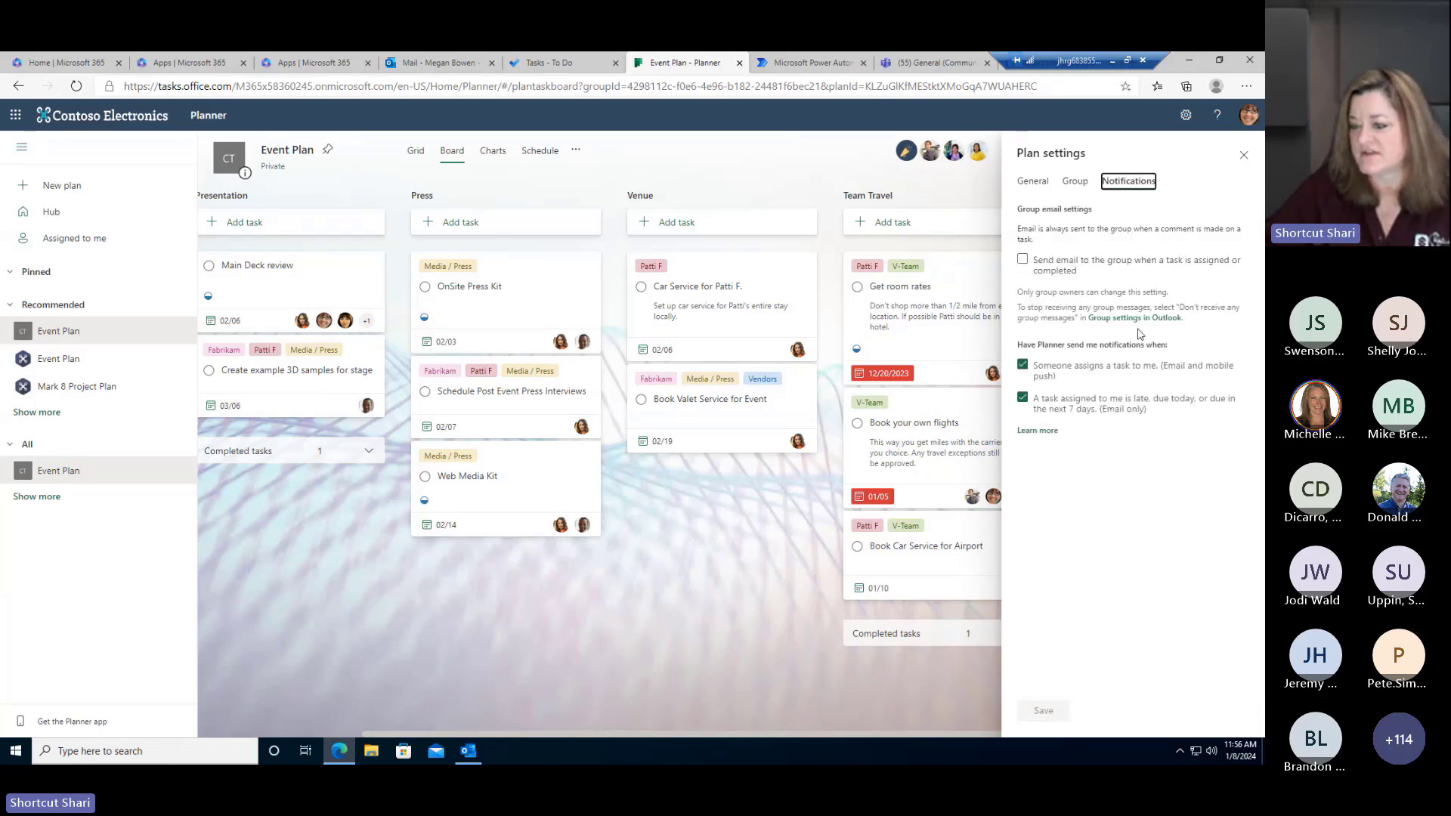
{"action": "left_click", "coordinate": [1036, 270]}
{"action": "left_click", "coordinate": [1036, 271]}
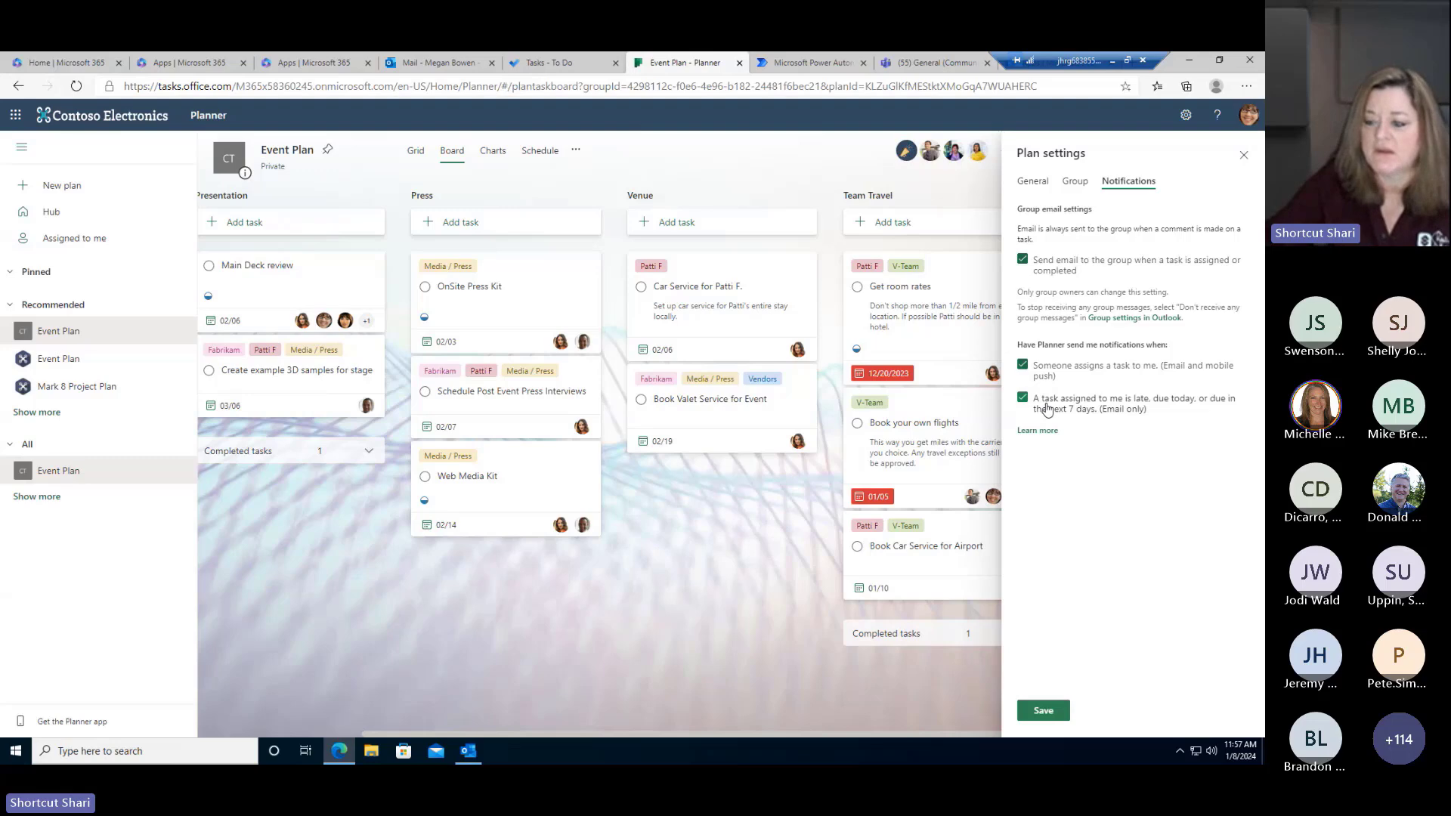
{"action": "left_click", "coordinate": [1048, 715]}
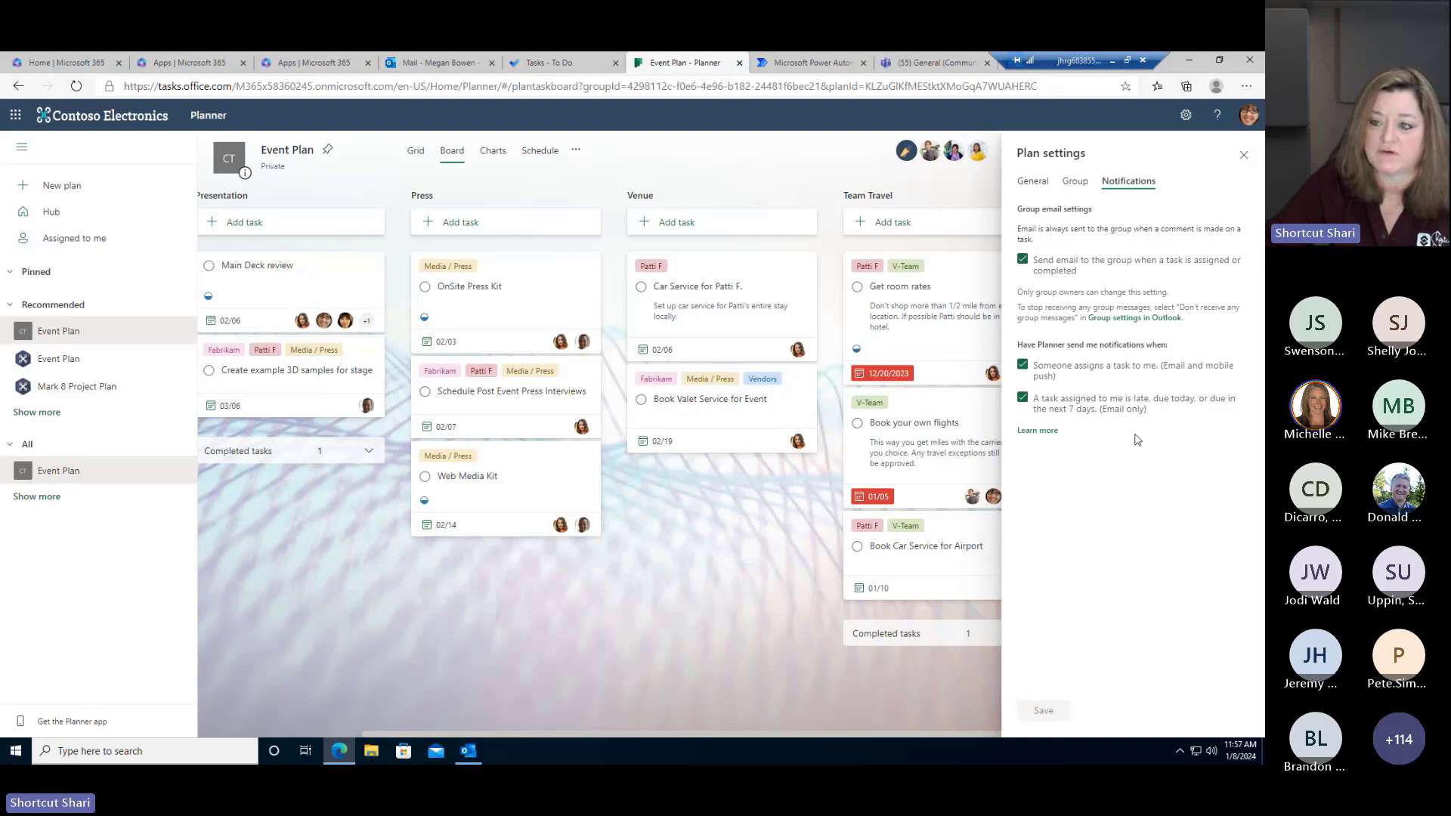
{"action": "left_click", "coordinate": [1244, 157]}
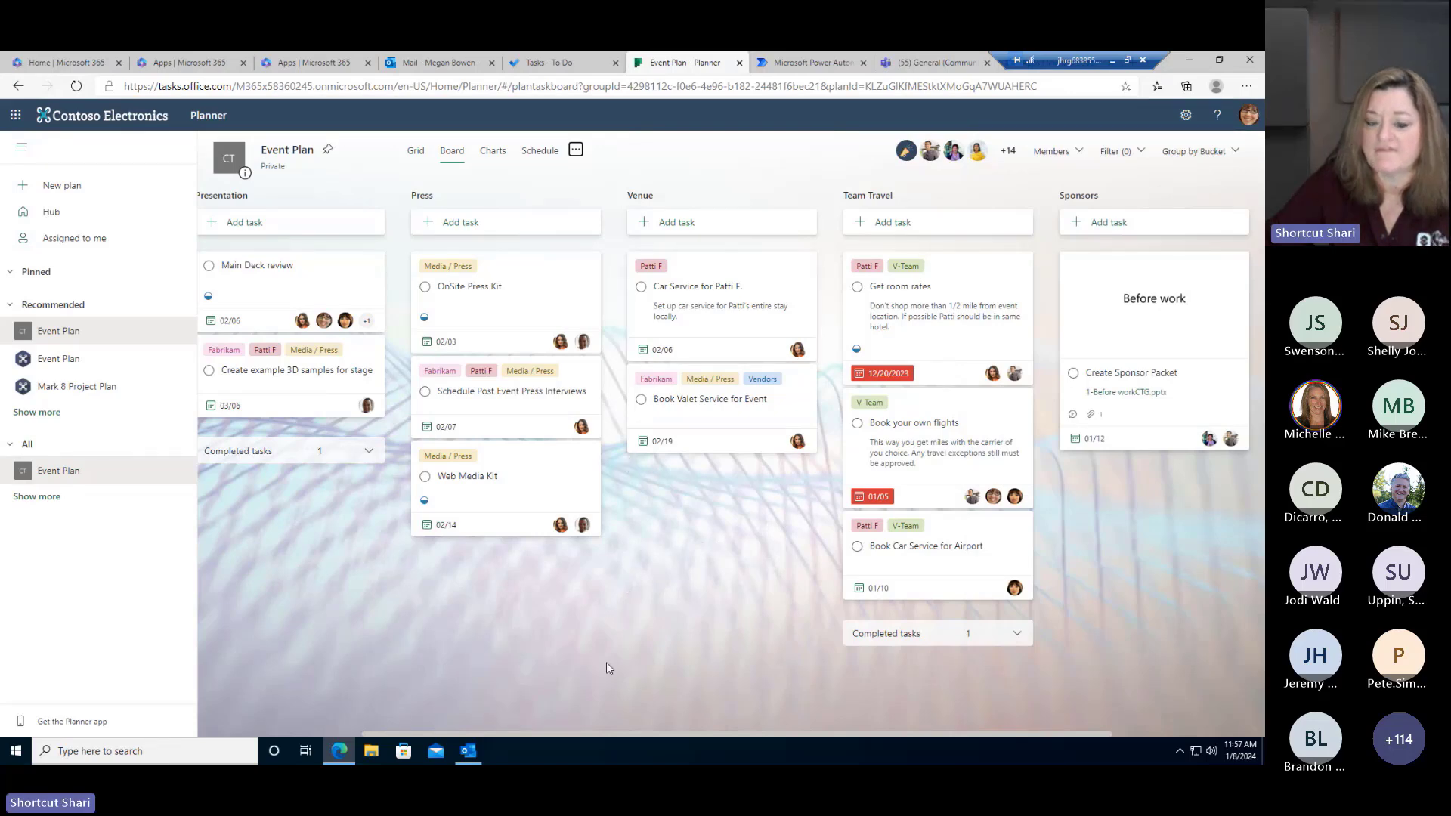
- Move the "Submit your expenses" task to the Team Travel bucket and "Schedule Dress Rehearsal" to the Presentation bucket
{"action": "left_click_drag", "start_coordinate": [538, 733], "coordinate": [630, 732]}
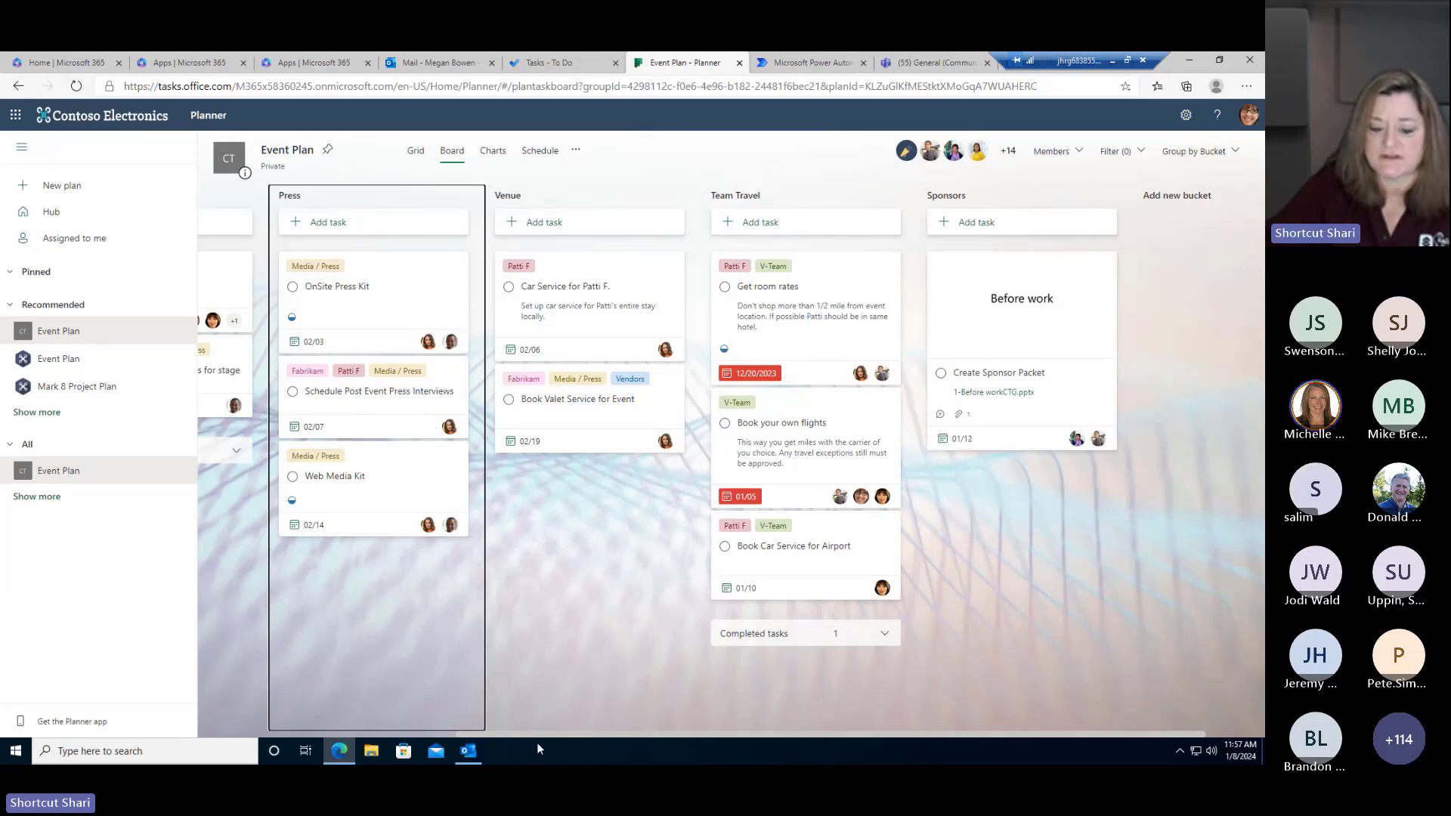
{"action": "scroll", "coordinate": [302, 717], "scroll_direction": "left", "scroll_amount": 3}
{"action": "scroll", "coordinate": [302, 595], "scroll_direction": "left", "scroll_amount": 1}
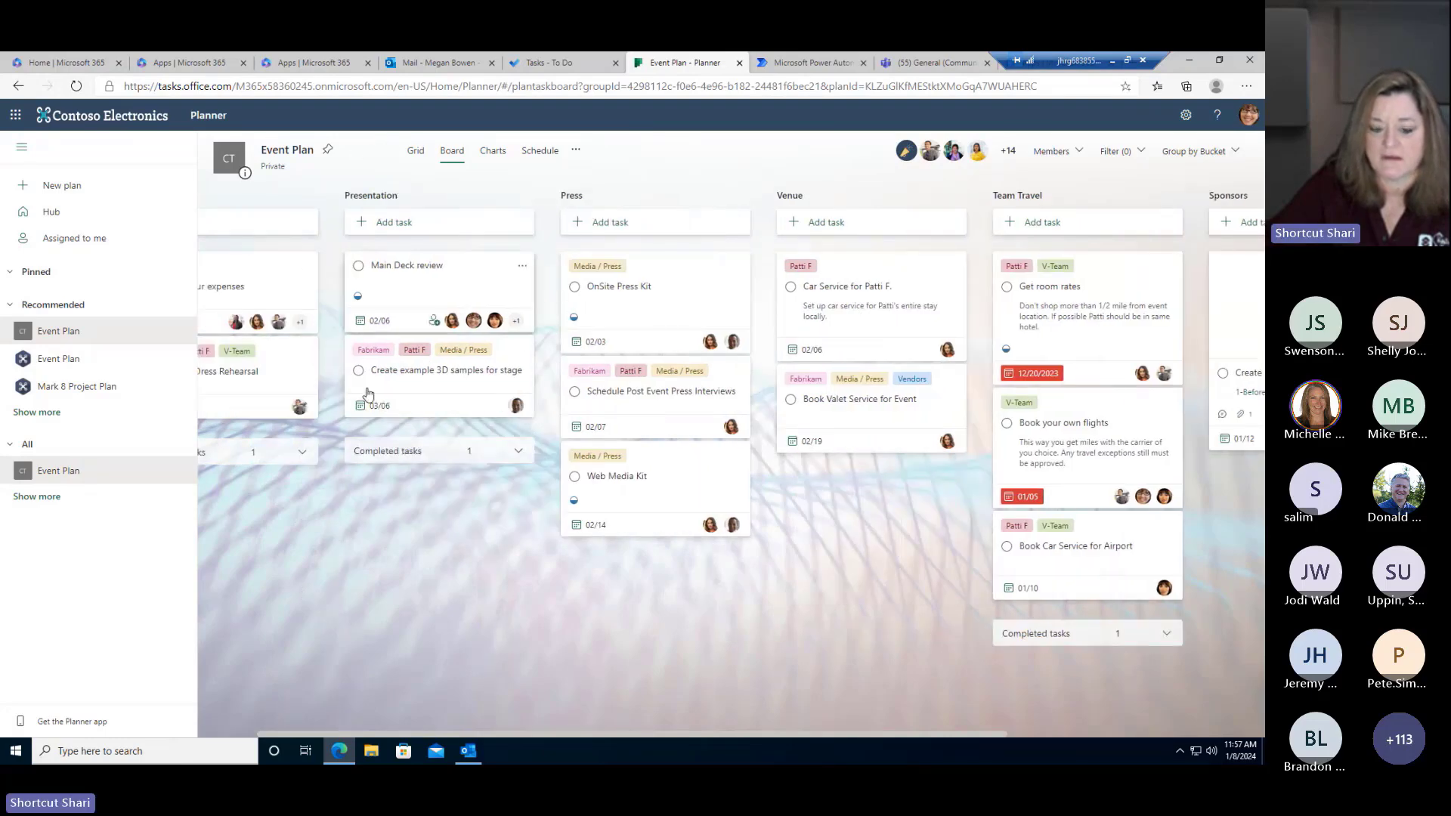
{"action": "left_click_drag", "start_coordinate": [244, 733], "coordinate": [165, 730]}
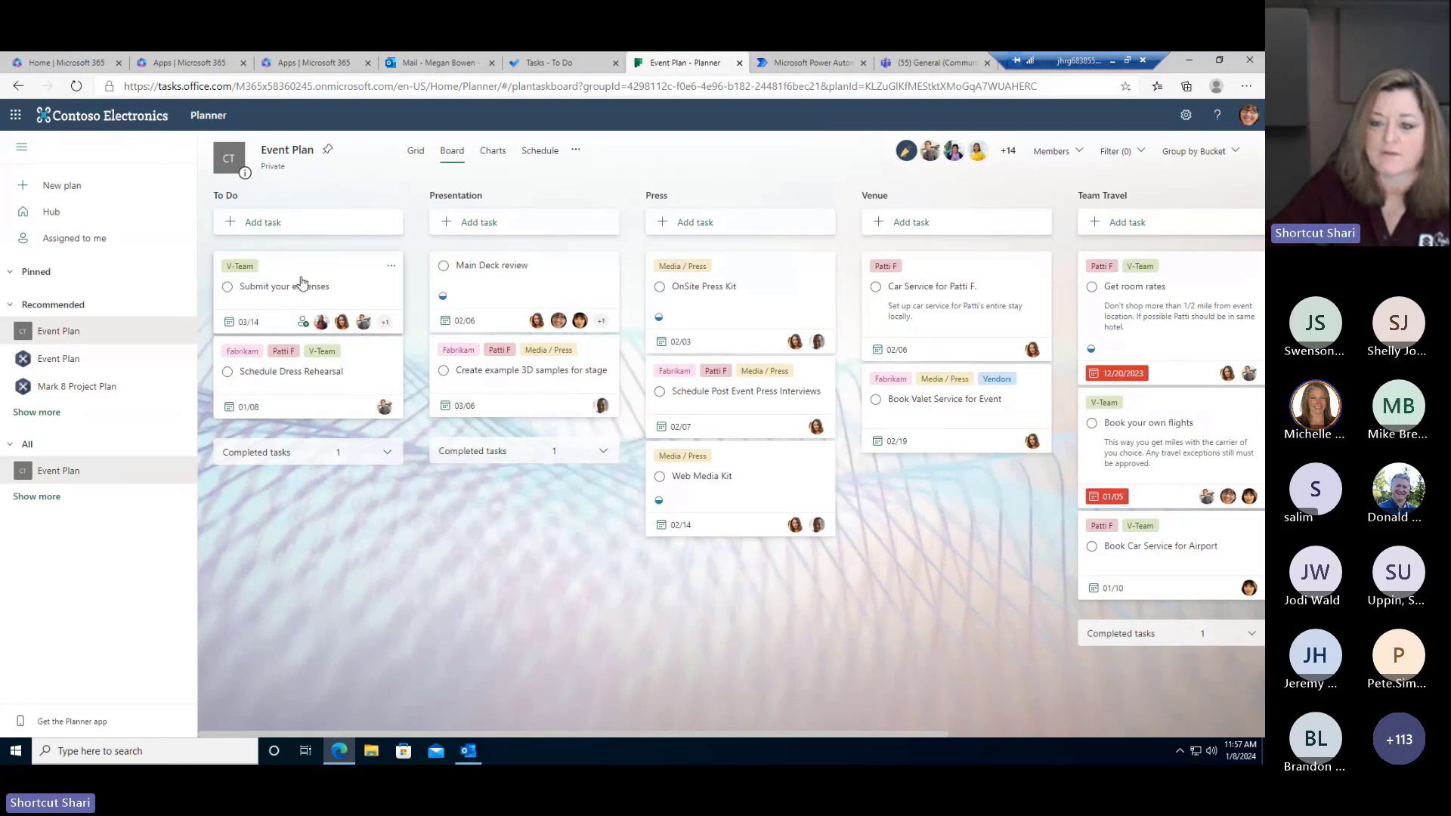
{"action": "left_click_drag", "start_coordinate": [304, 278], "coordinate": [1145, 589]}
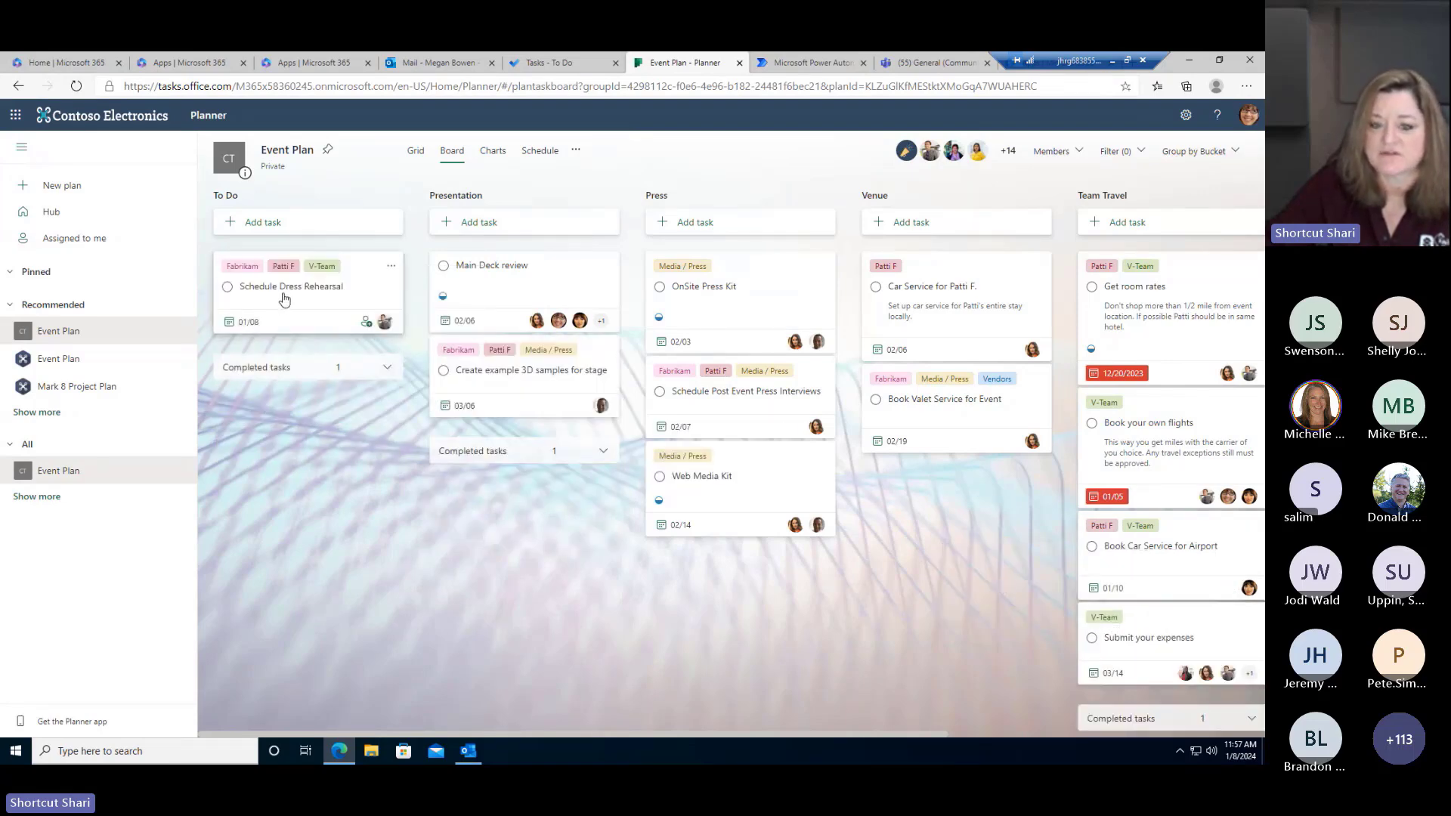
{"action": "left_click_drag", "start_coordinate": [284, 299], "coordinate": [559, 469]}
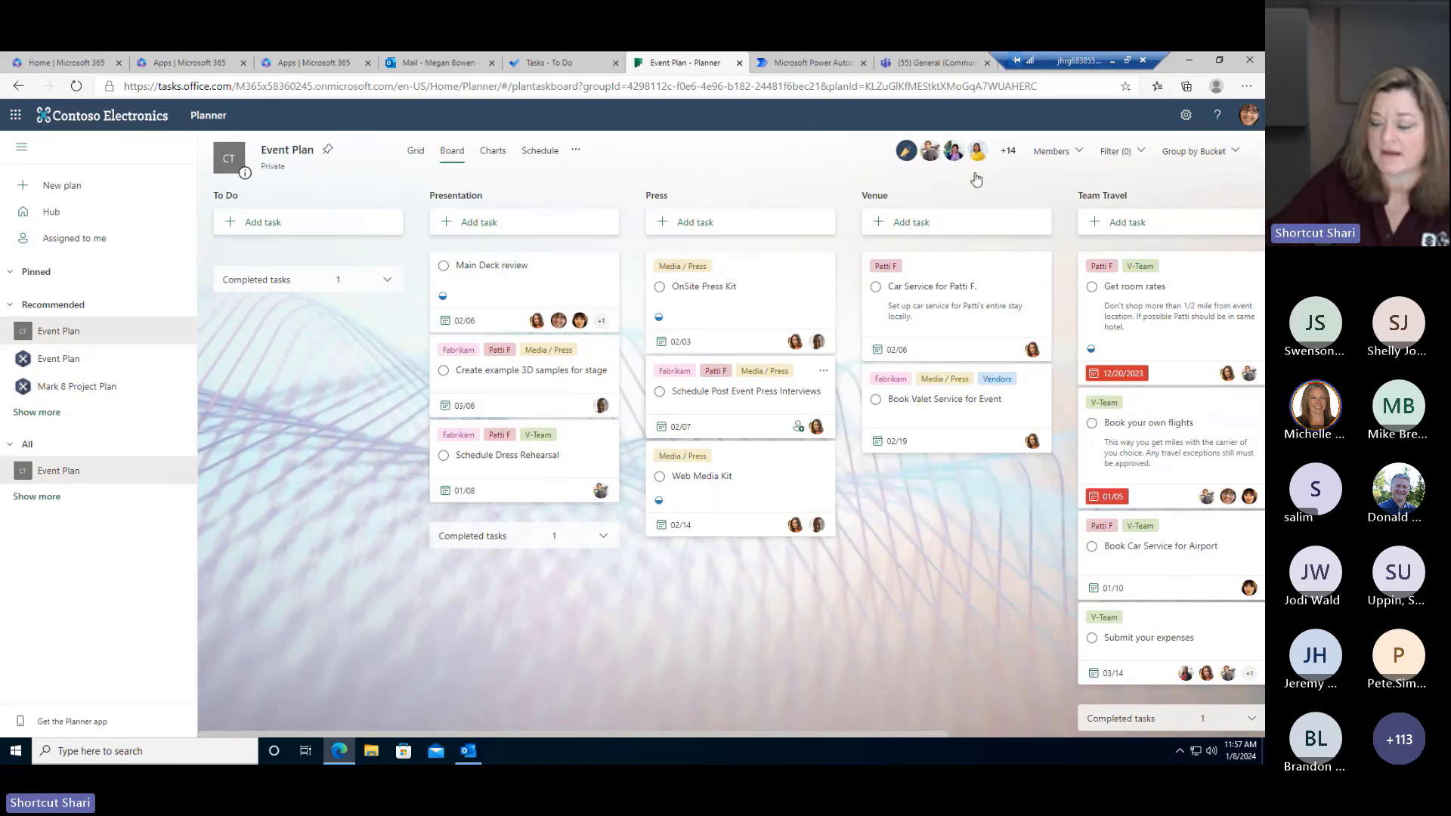
- Group the board by Assigned to and reassign Create Sponsor Packet from the fourth member's column to the second member's column
{"action": "left_click", "coordinate": [1231, 153]}
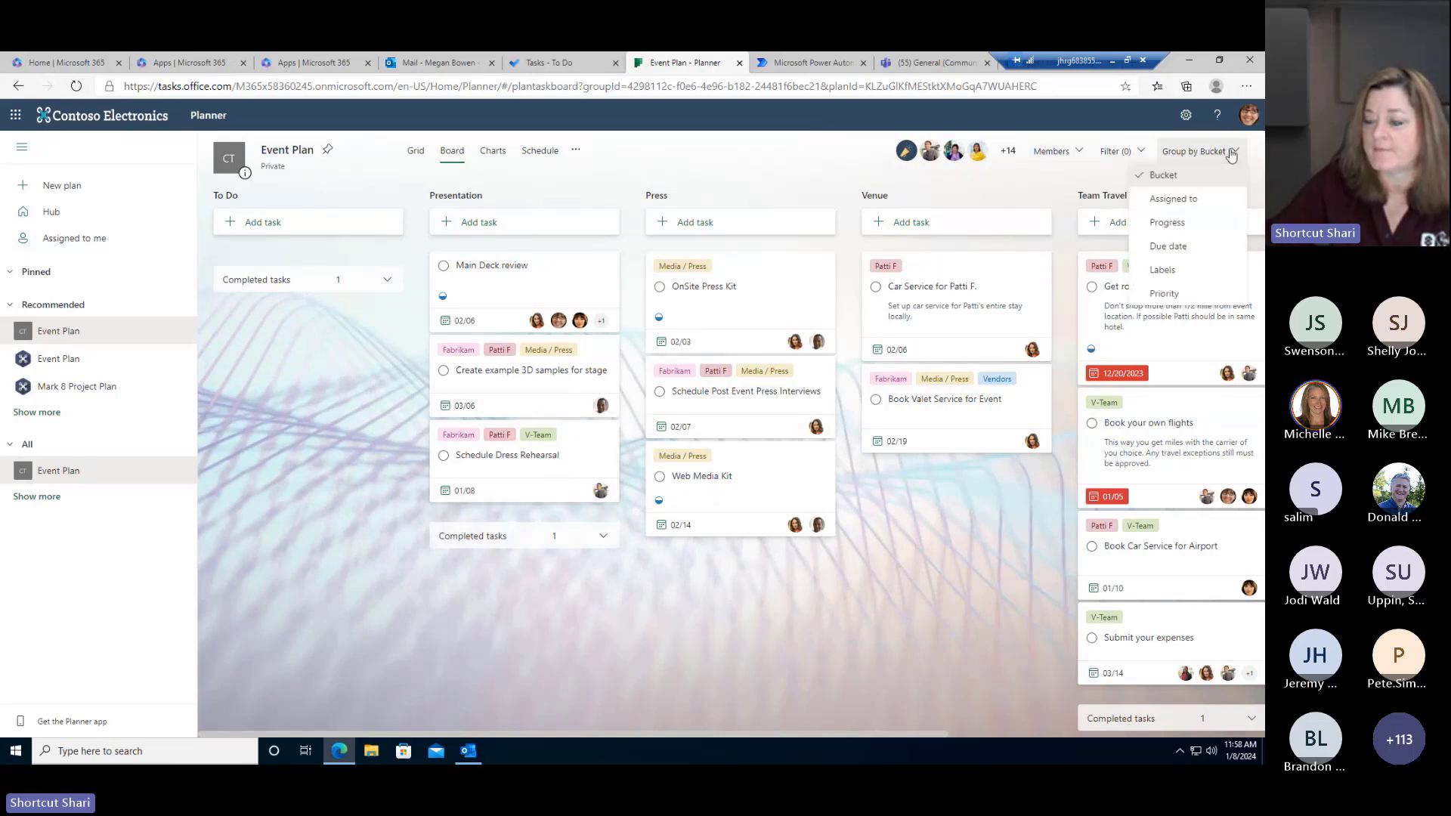
{"action": "left_click", "coordinate": [1183, 200]}
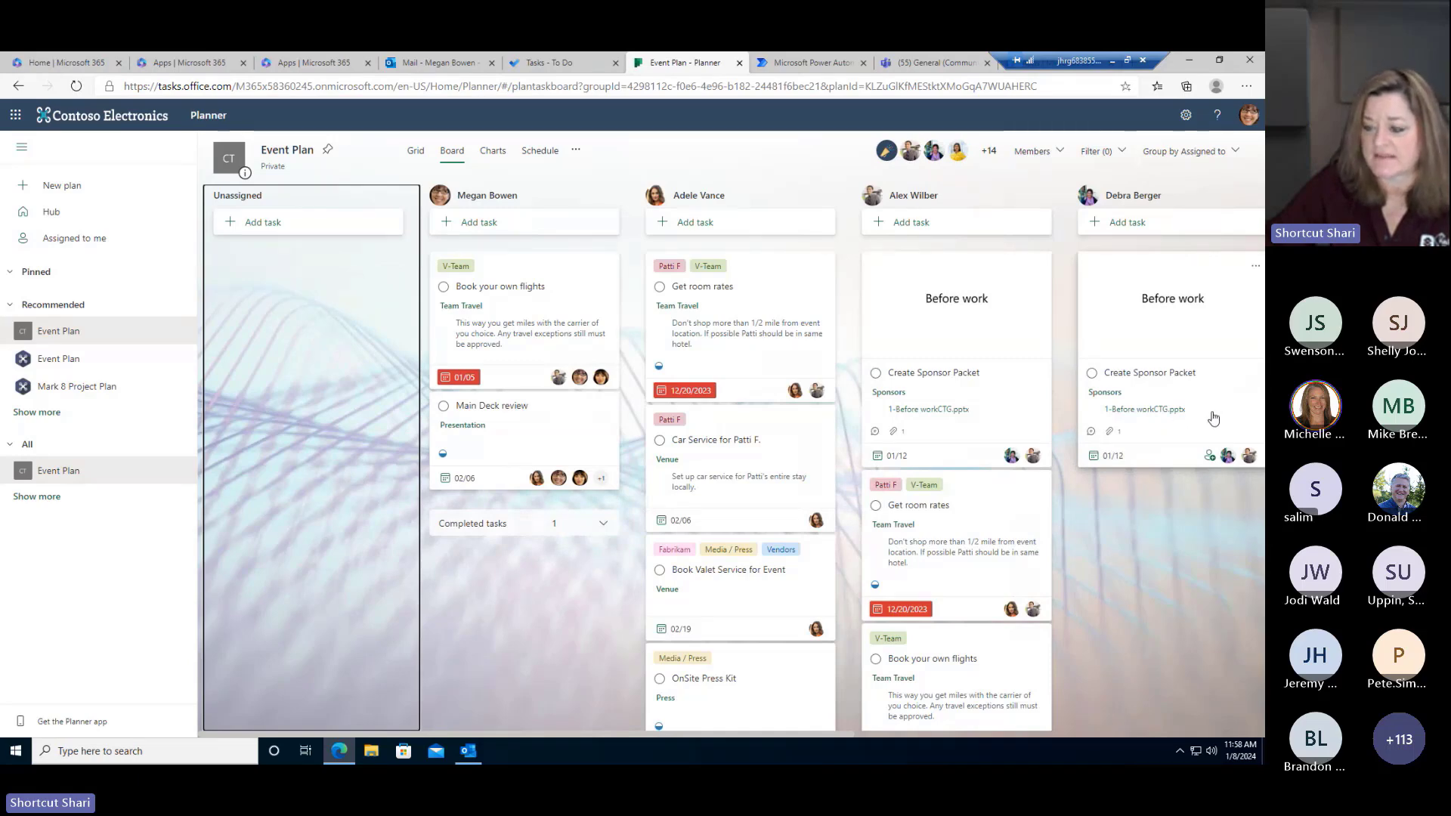
{"action": "left_click_drag", "start_coordinate": [1212, 417], "coordinate": [748, 413]}
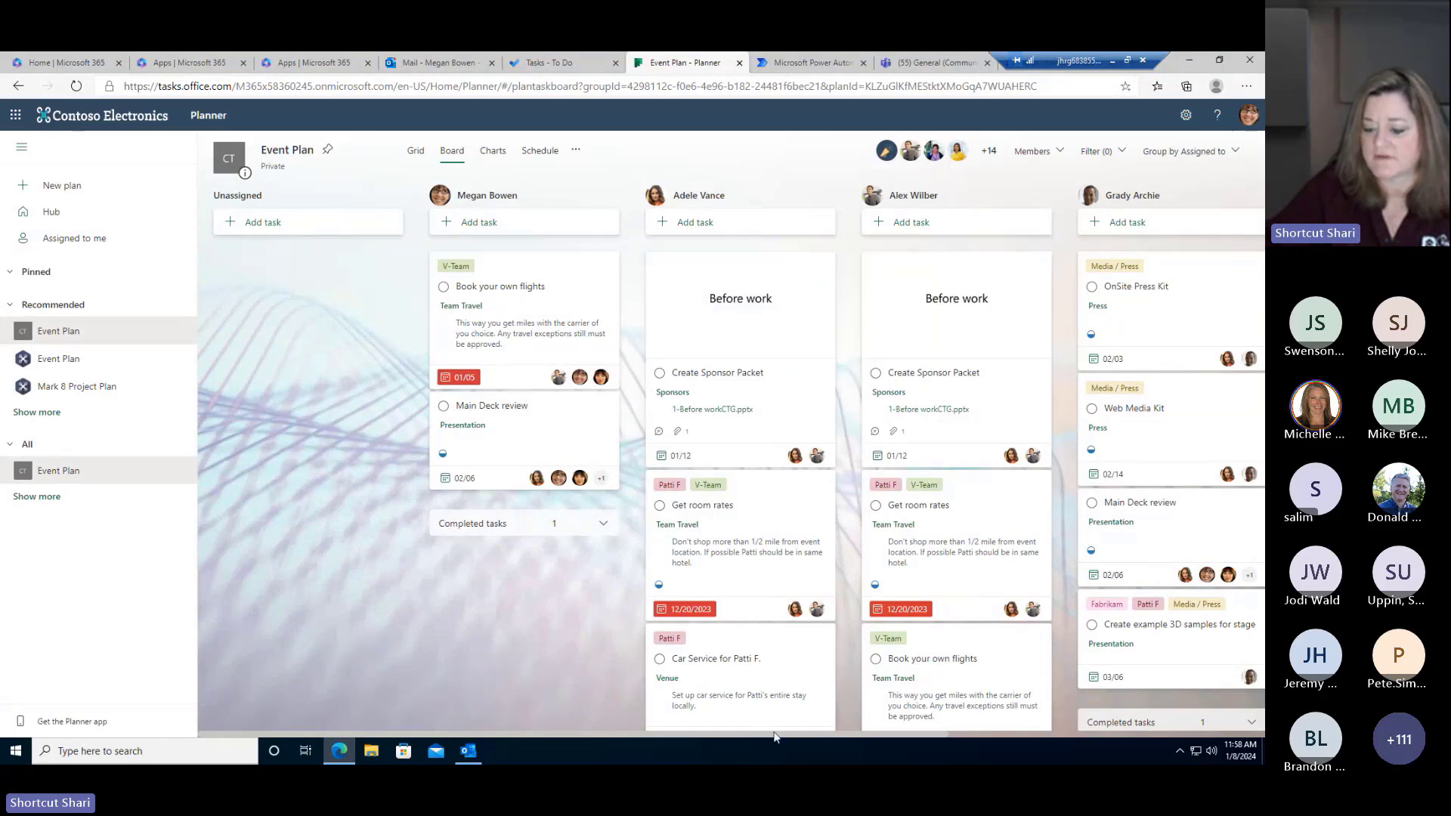
{"action": "scroll", "coordinate": [781, 733], "scroll_direction": "right", "scroll_amount": 3}
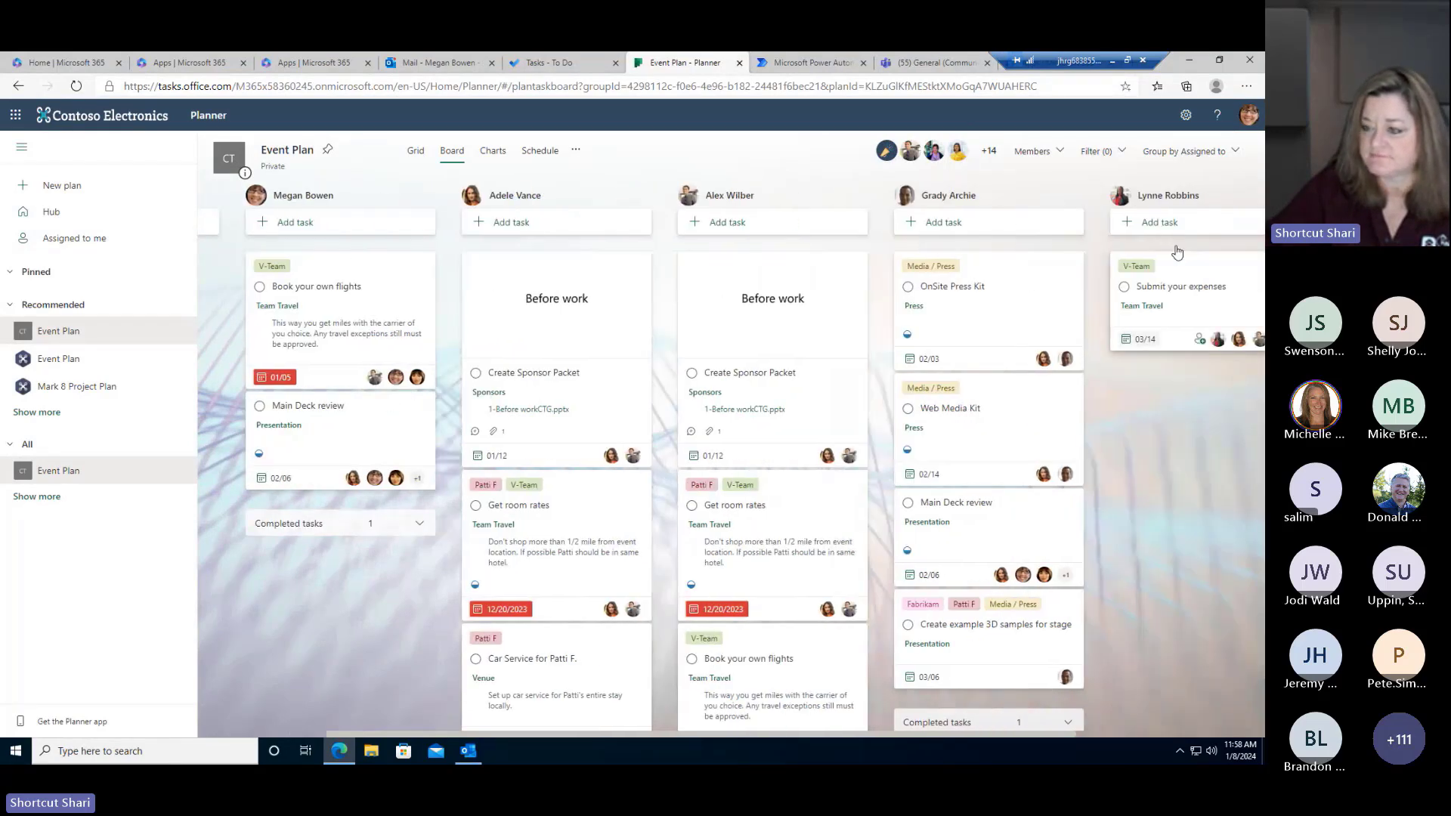
- Group the board by Progress, moving Web Media Kit to Completed and "Book your own flights" to In progress
{"action": "left_click", "coordinate": [1224, 149]}
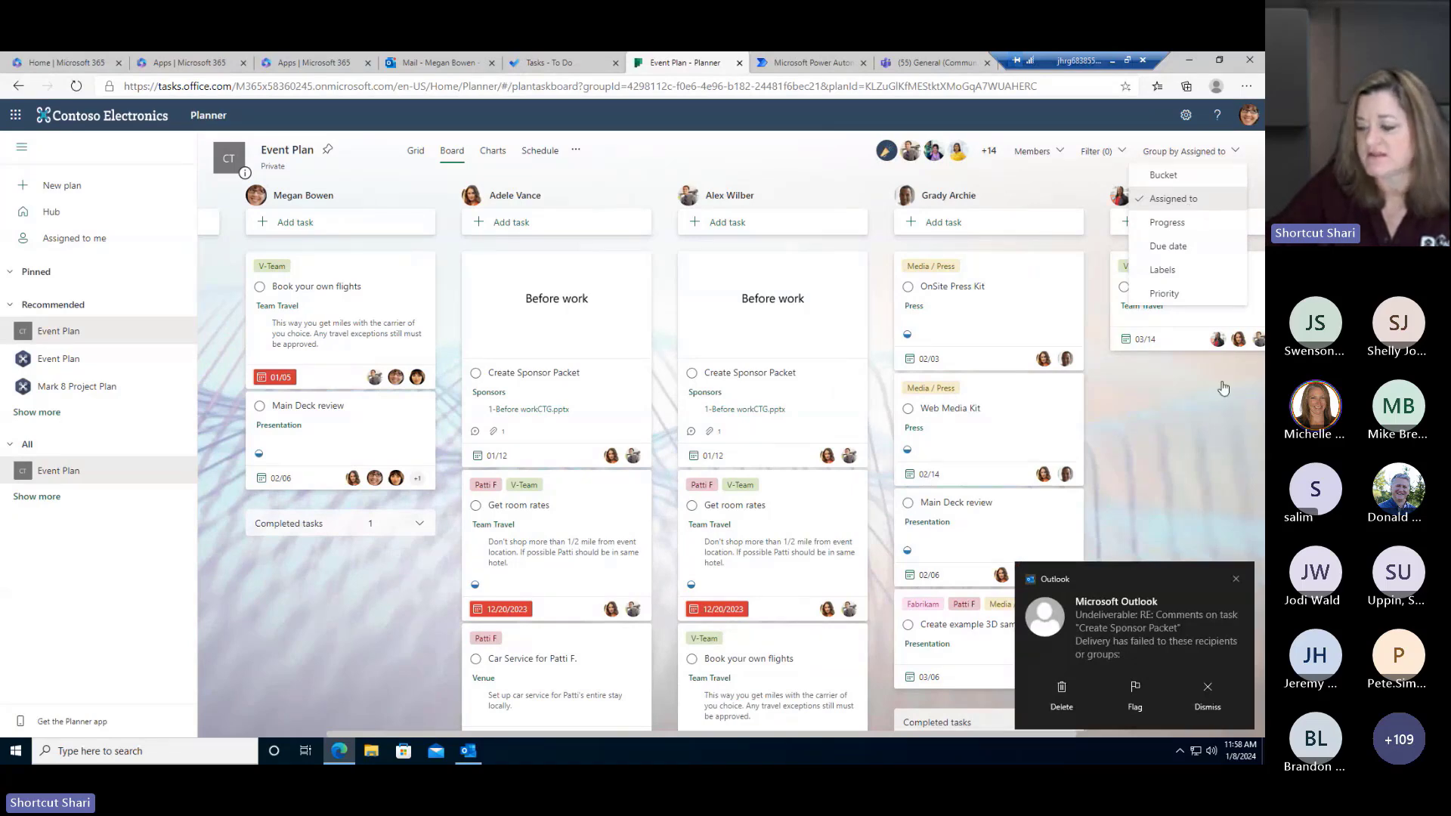
{"action": "left_click", "coordinate": [1237, 580]}
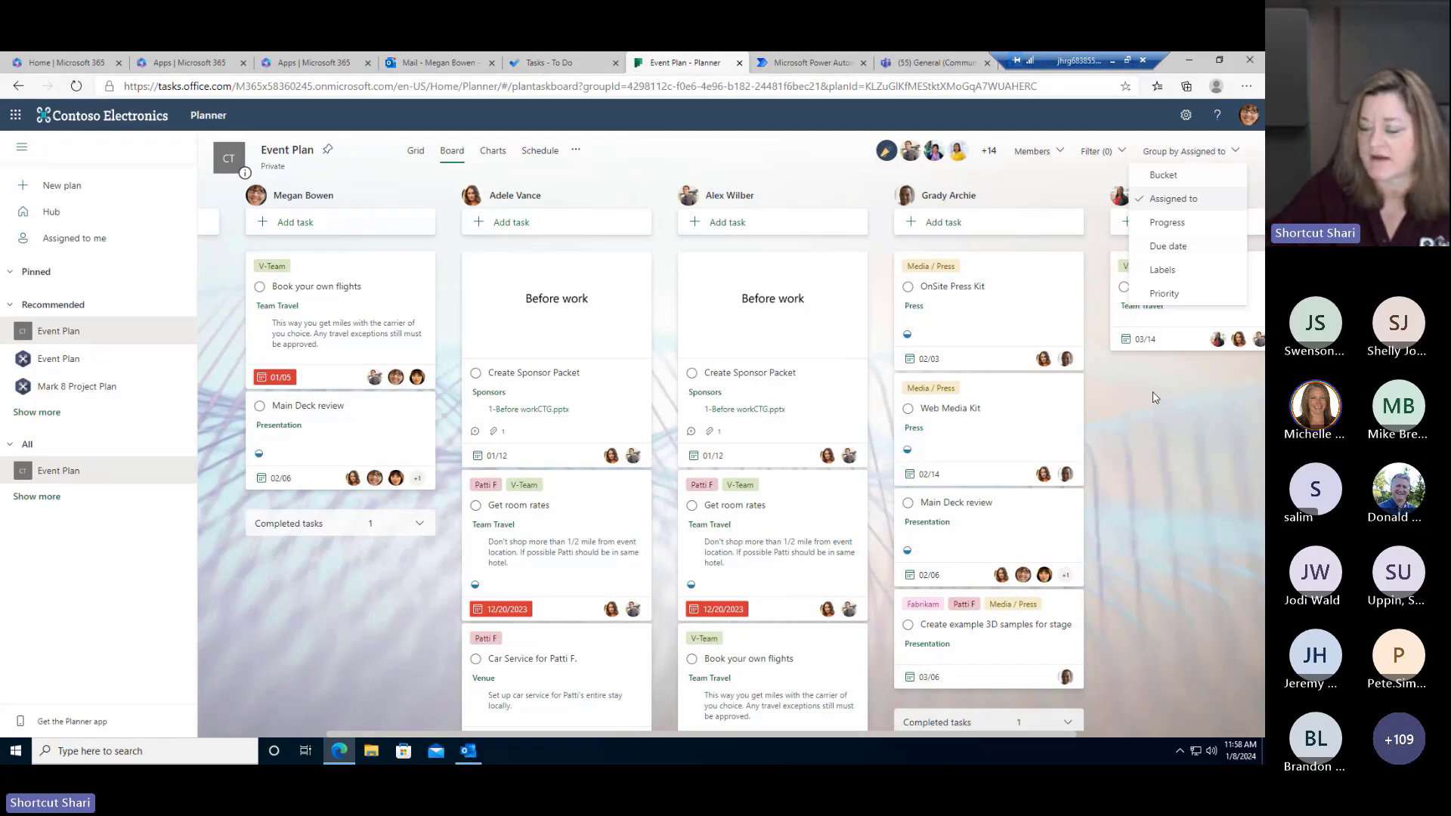
{"action": "left_click", "coordinate": [1159, 224]}
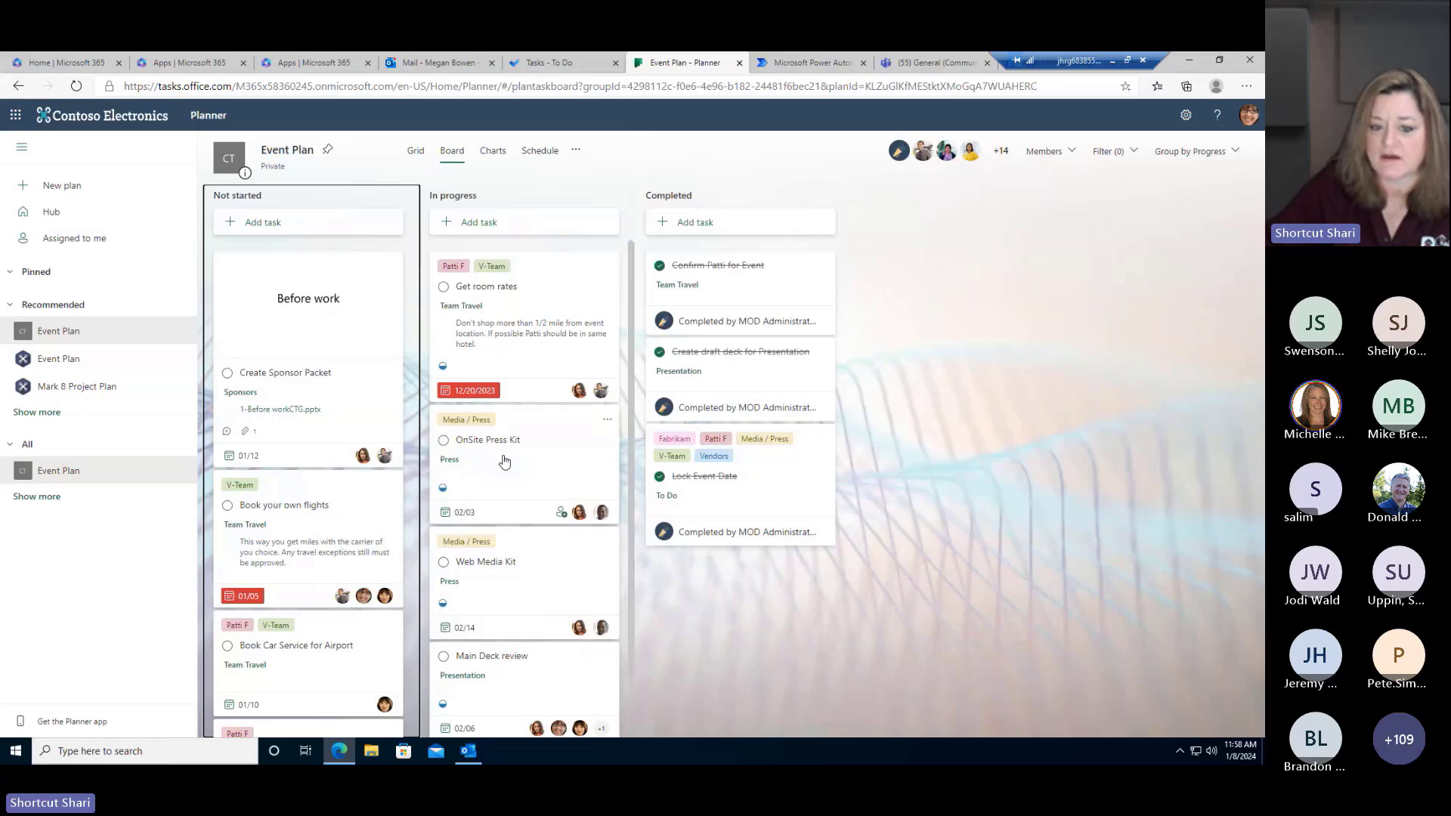
{"action": "left_click_drag", "start_coordinate": [501, 572], "coordinate": [703, 575]}
{"action": "left_click_drag", "start_coordinate": [337, 521], "coordinate": [514, 317]}
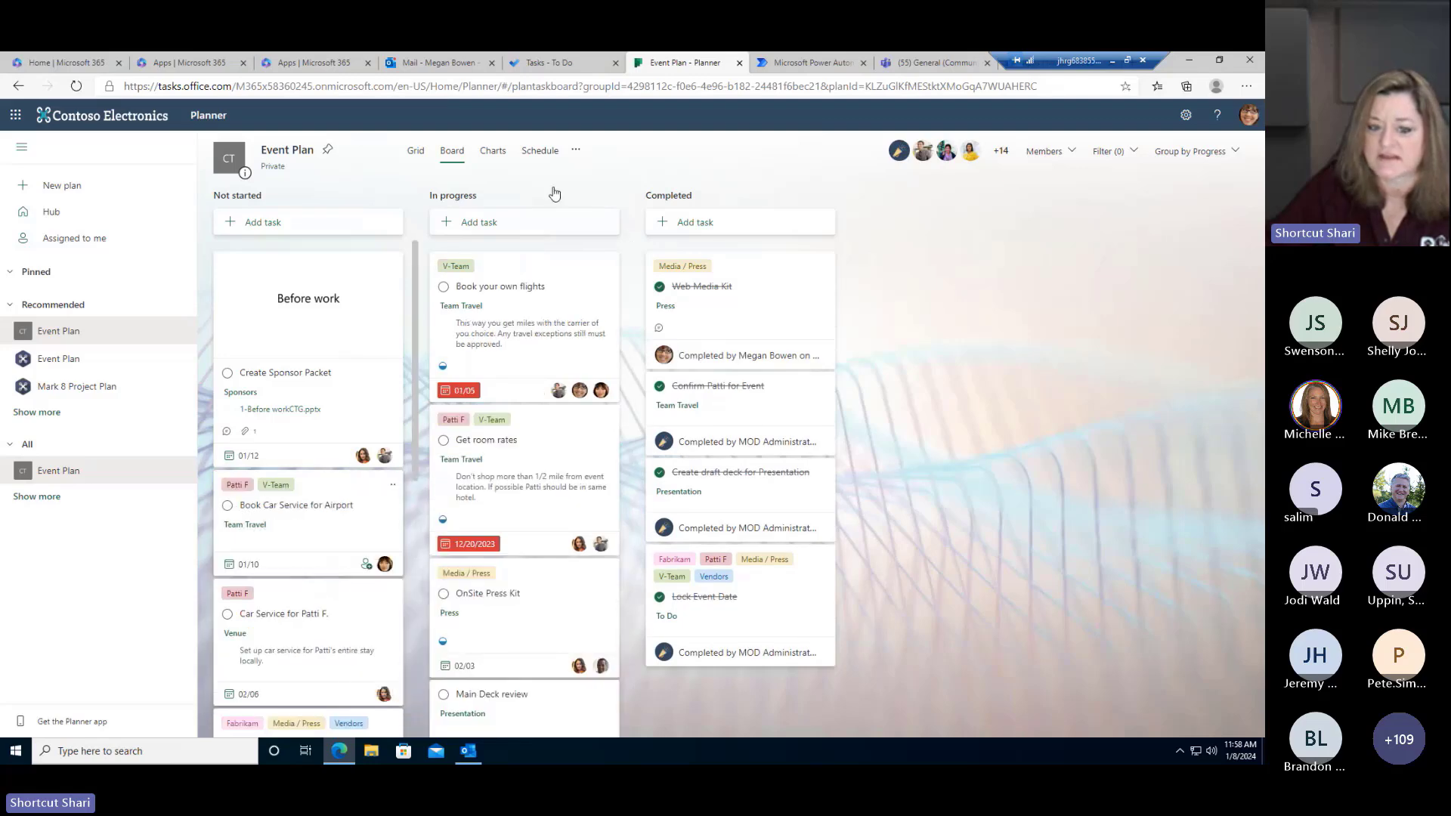
- Group the board by Due date and set the start date of the late "Get room rates" task to 01/08/2024
{"action": "left_click", "coordinate": [1207, 152]}
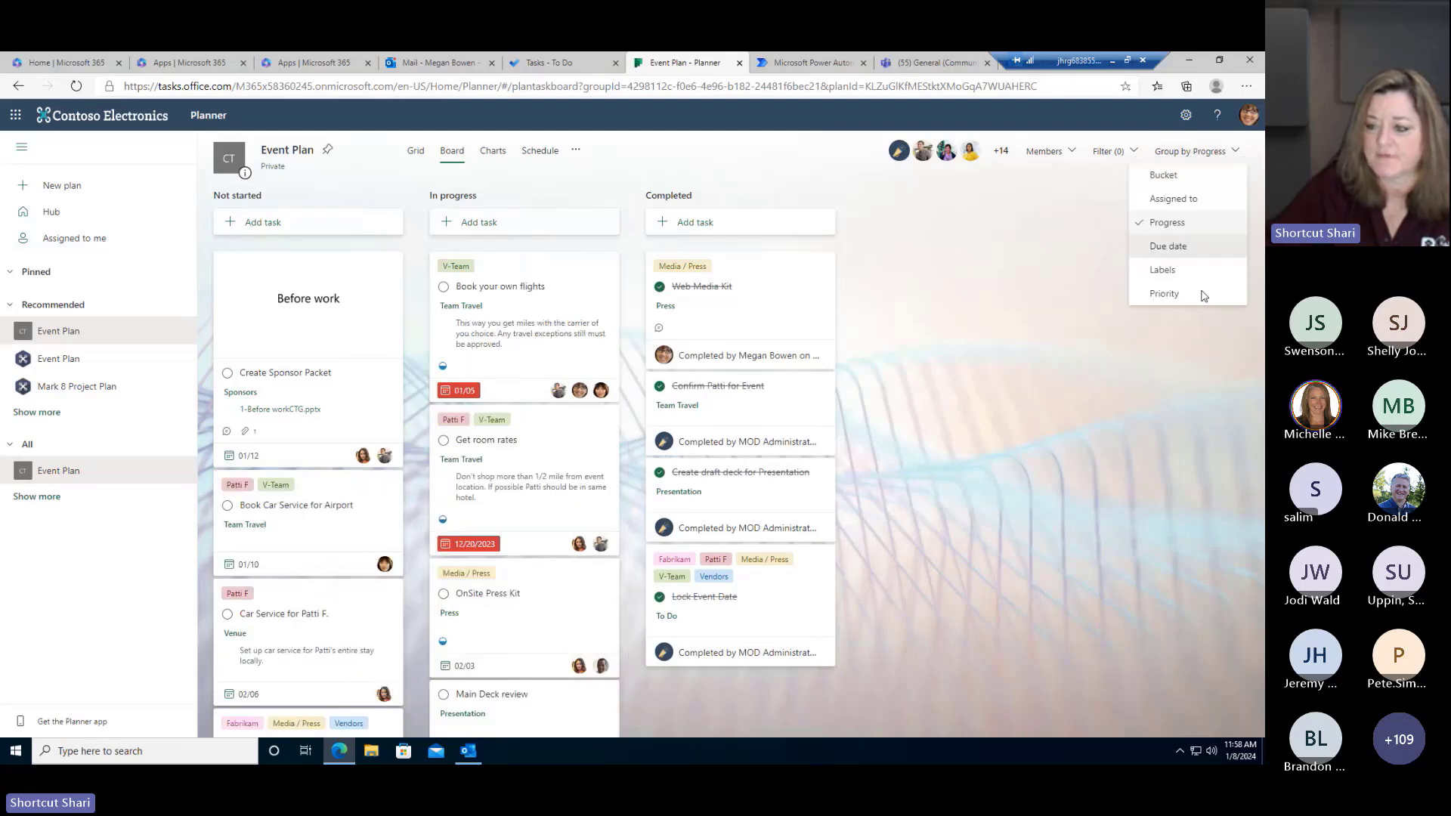
{"action": "left_click", "coordinate": [1170, 247]}
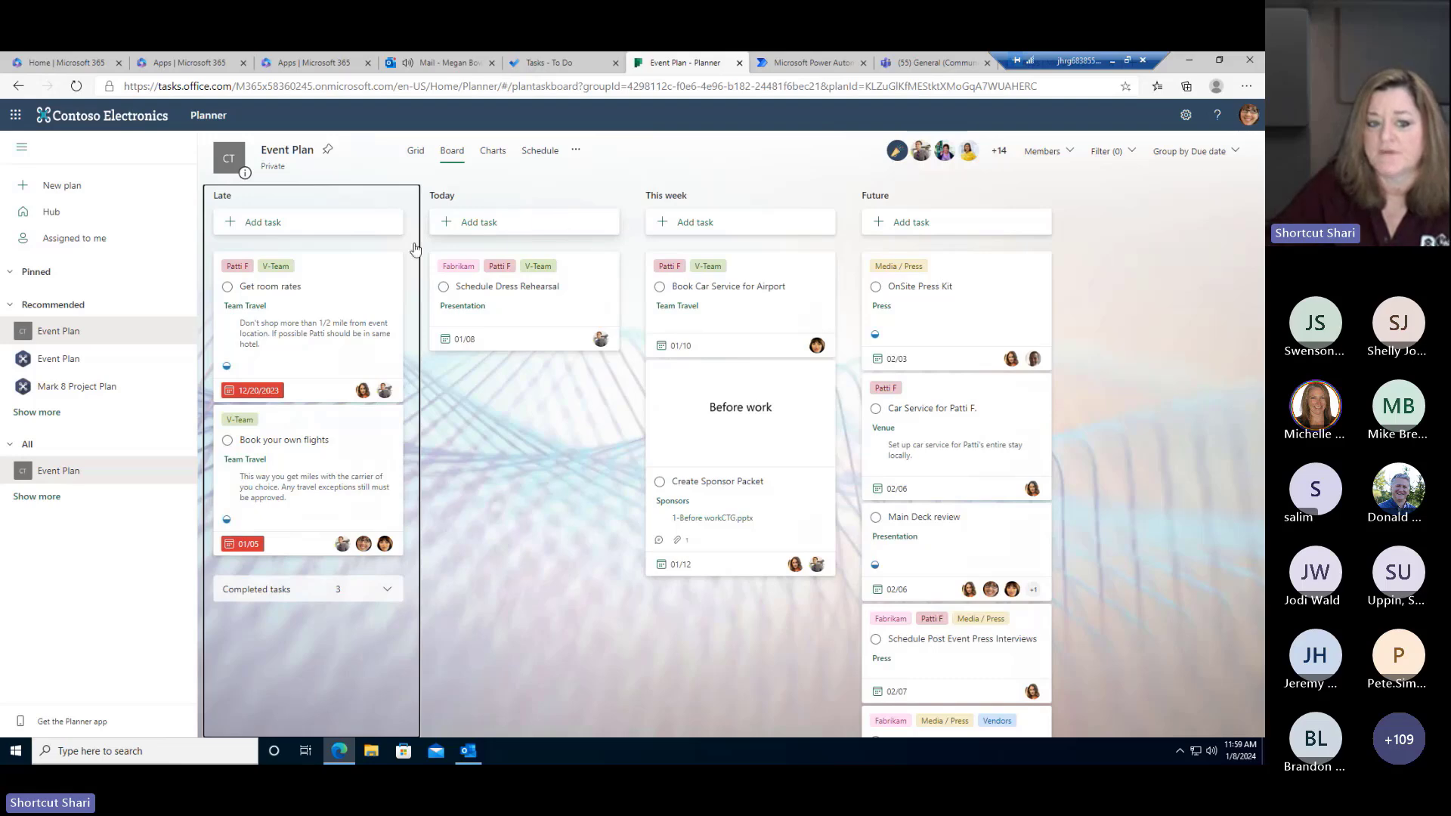
{"action": "left_click", "coordinate": [320, 302]}
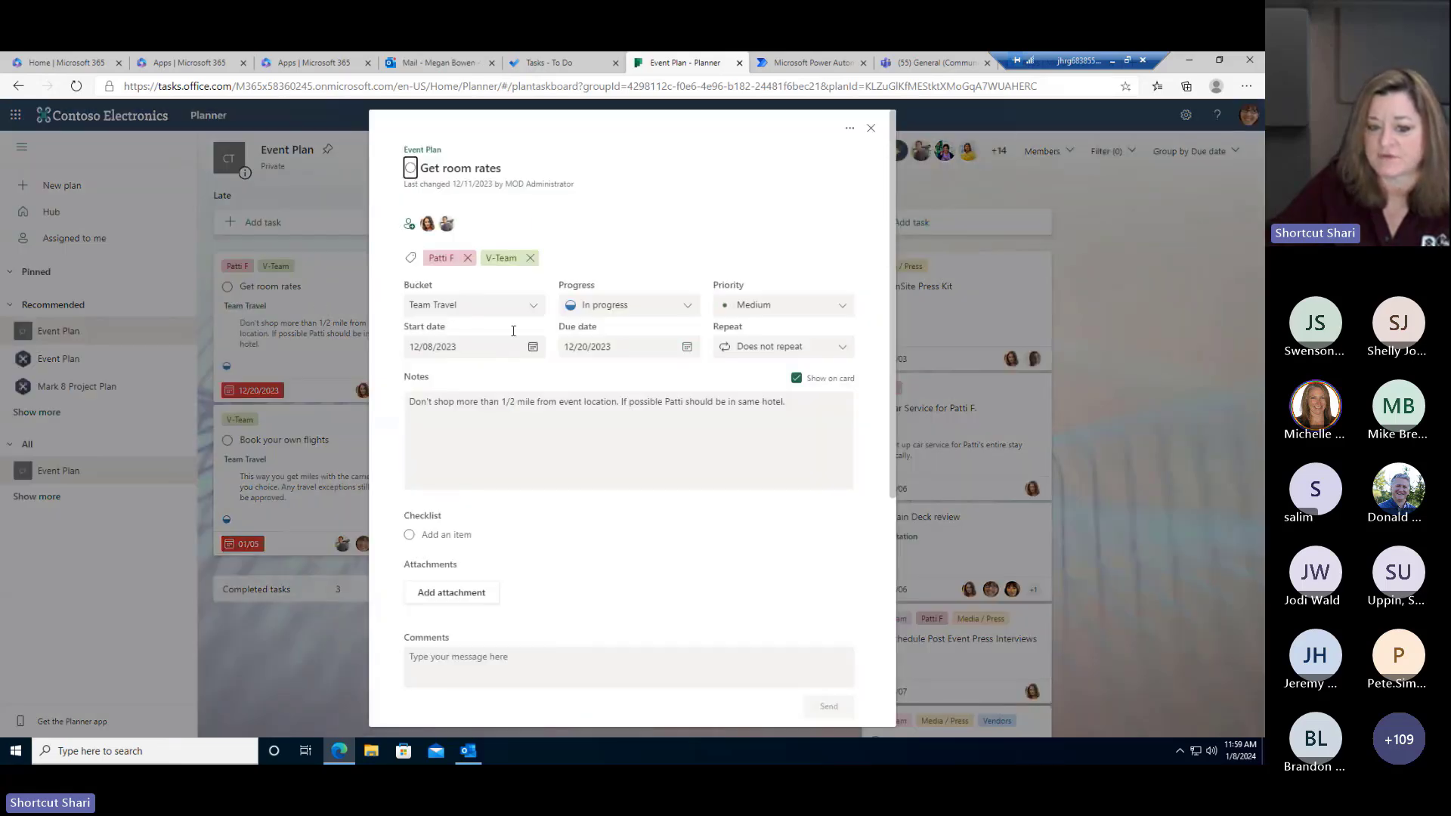
{"action": "left_click", "coordinate": [492, 347]}
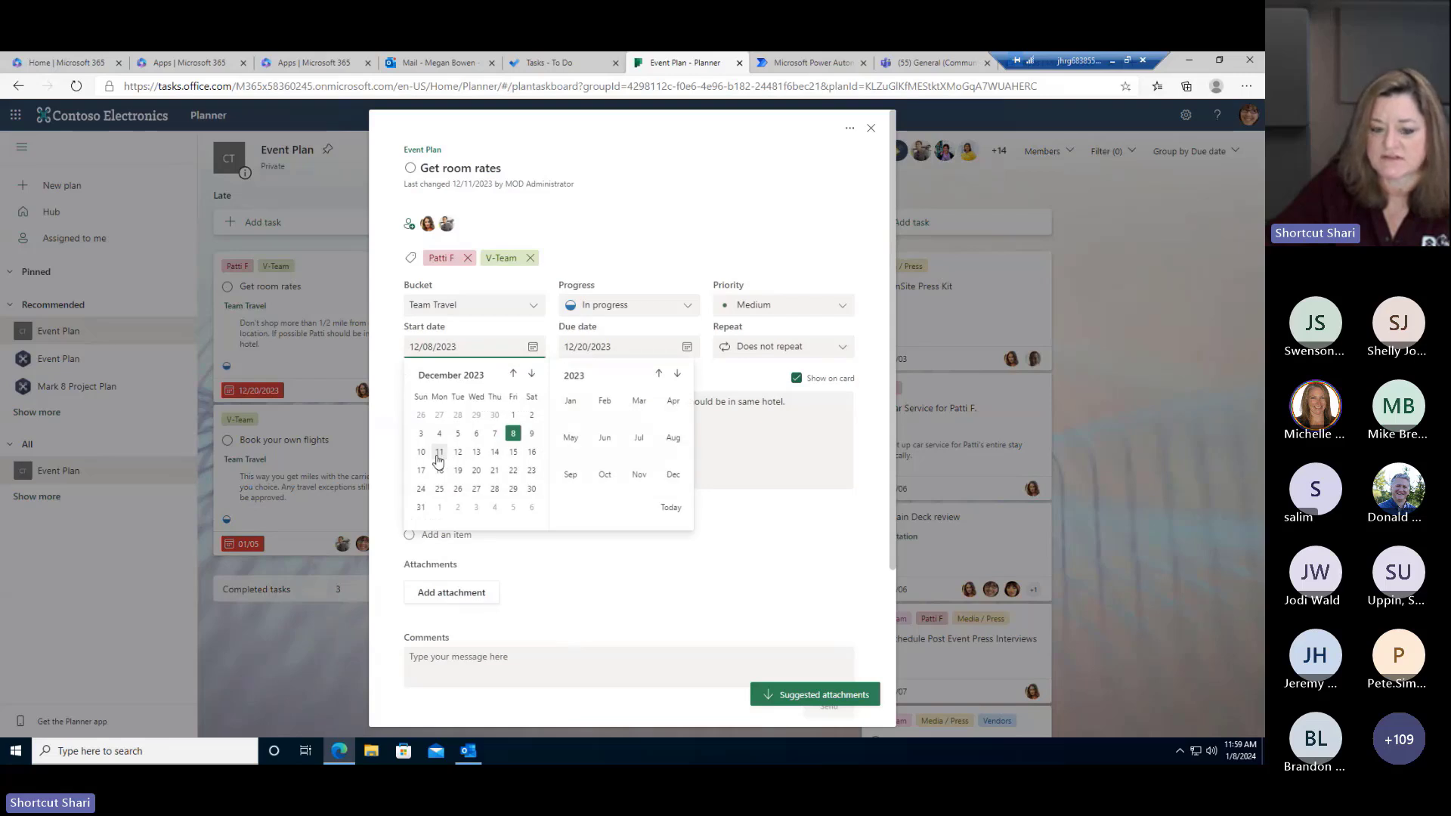
{"action": "left_click", "coordinate": [531, 373]}
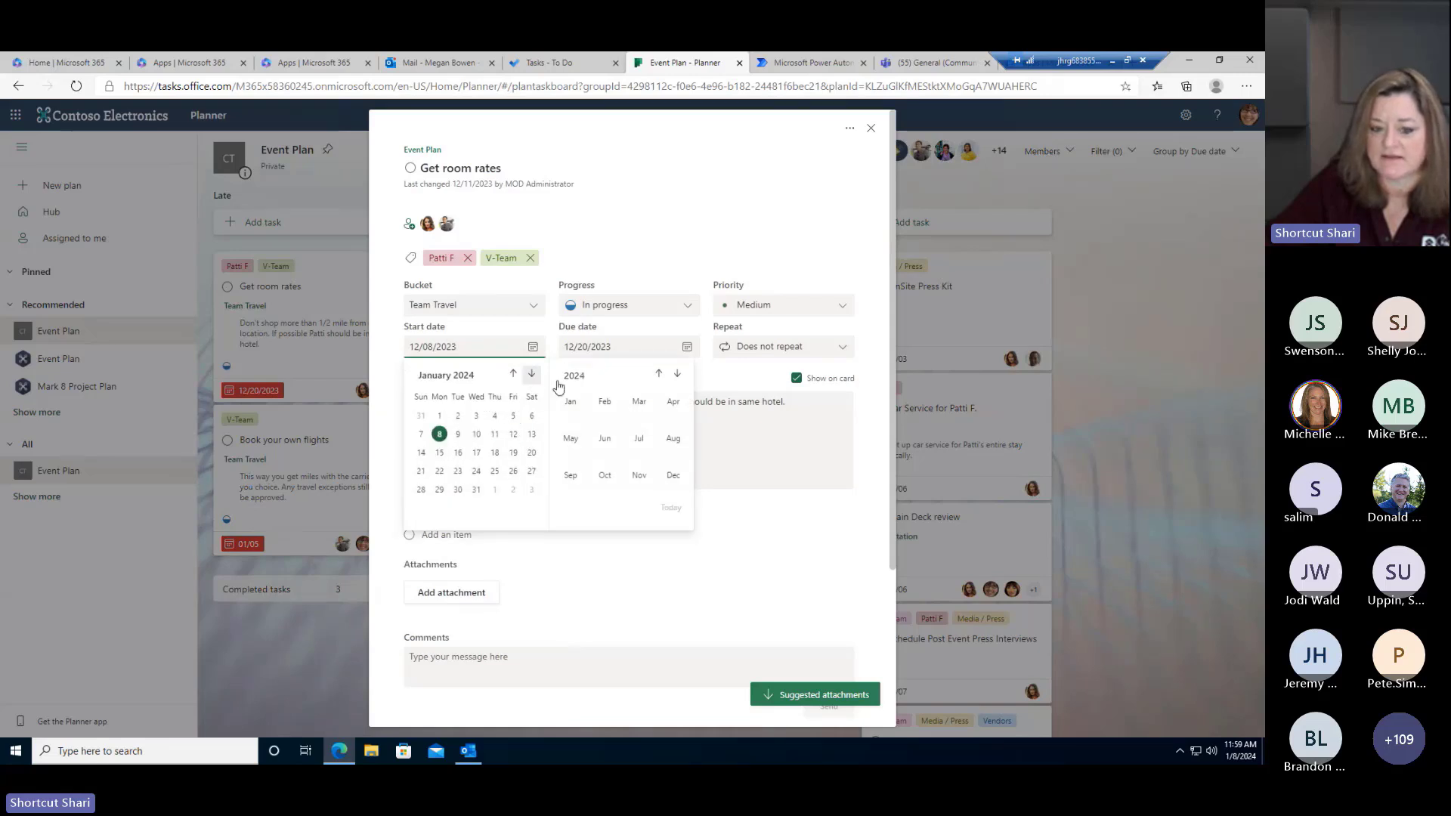
{"action": "left_click", "coordinate": [439, 433]}
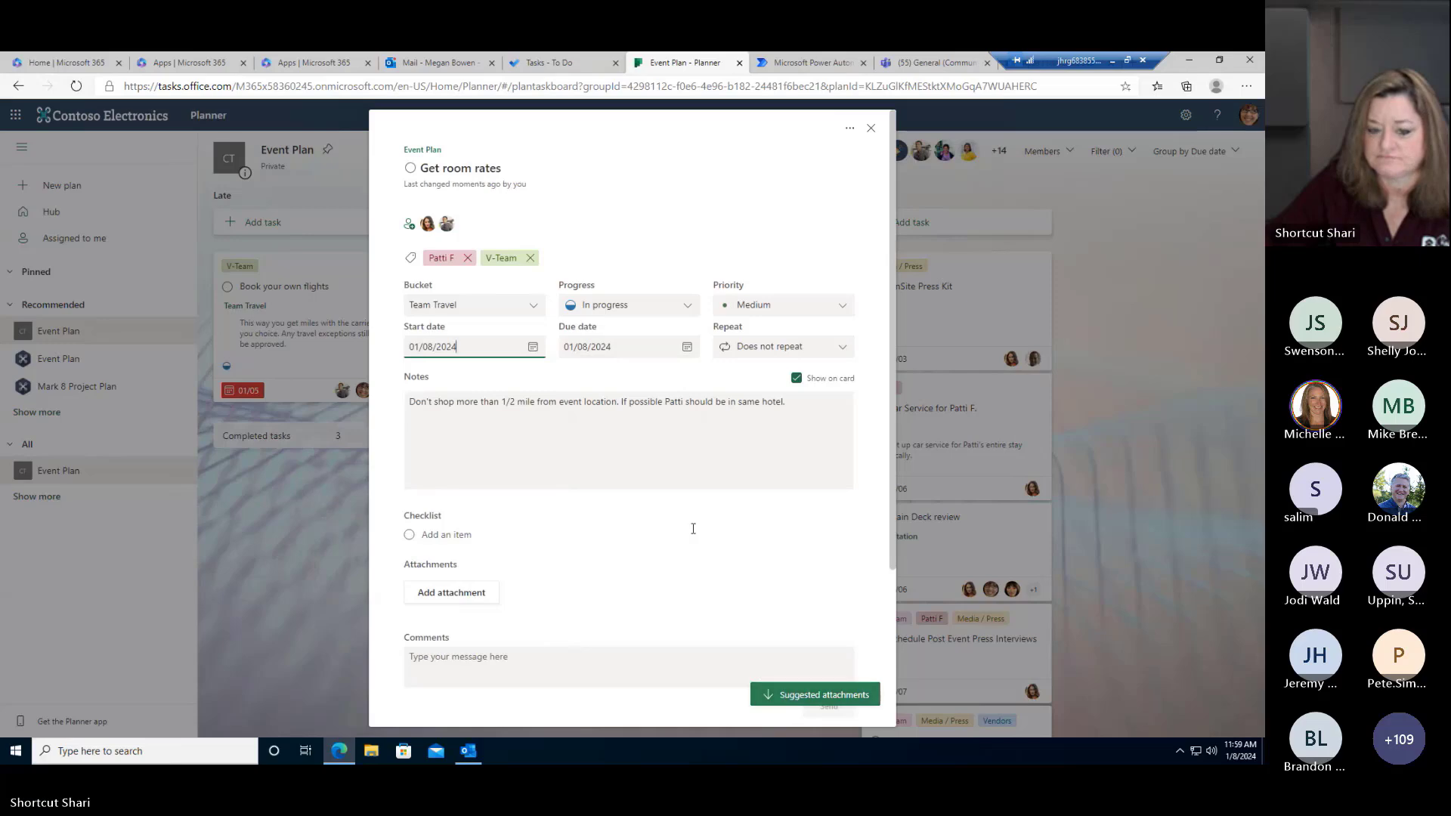
{"action": "scroll", "coordinate": [648, 567], "scroll_direction": "down", "scroll_amount": 3}
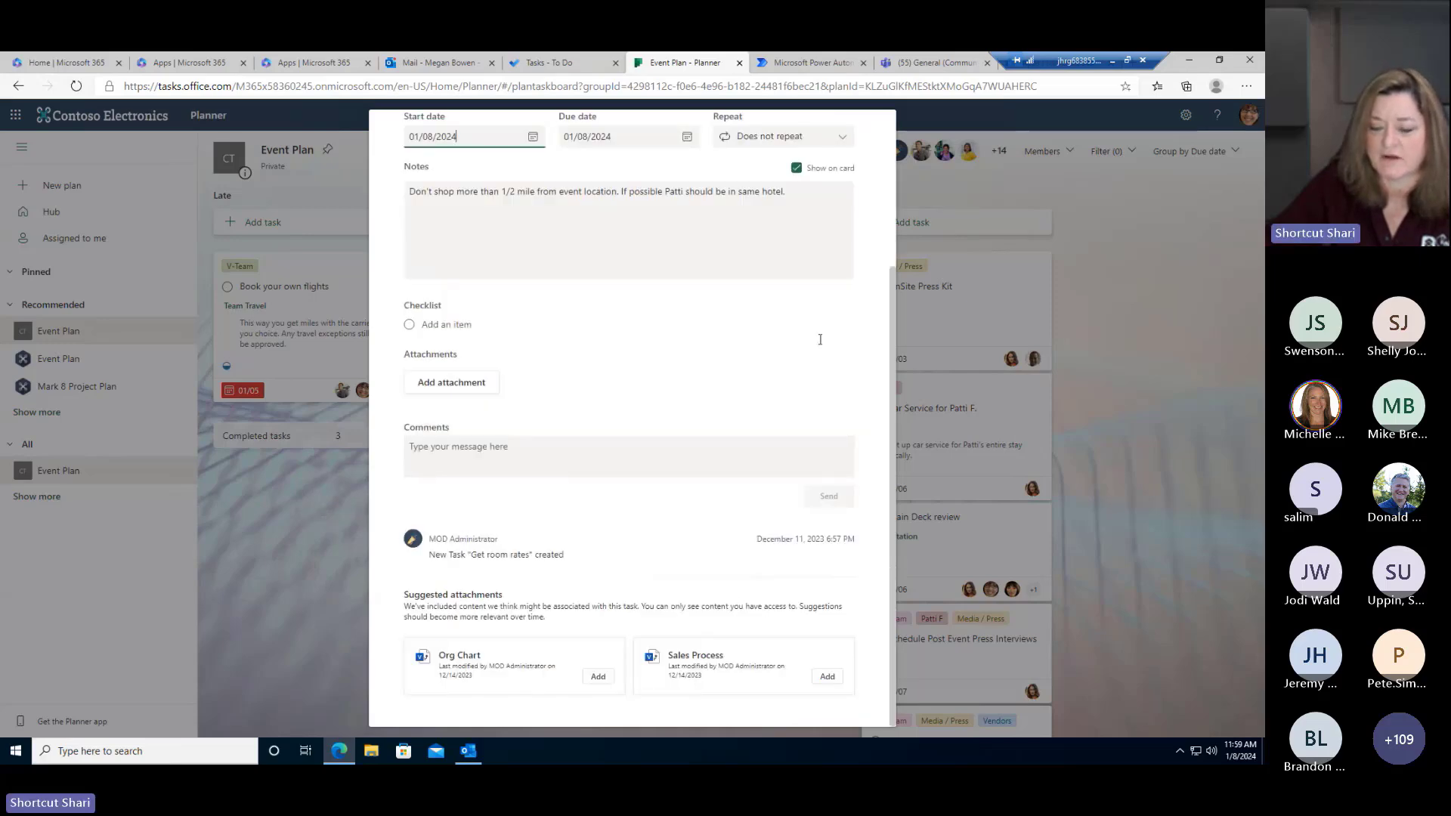
{"action": "scroll", "coordinate": [831, 226], "scroll_direction": "up", "scroll_amount": 3}
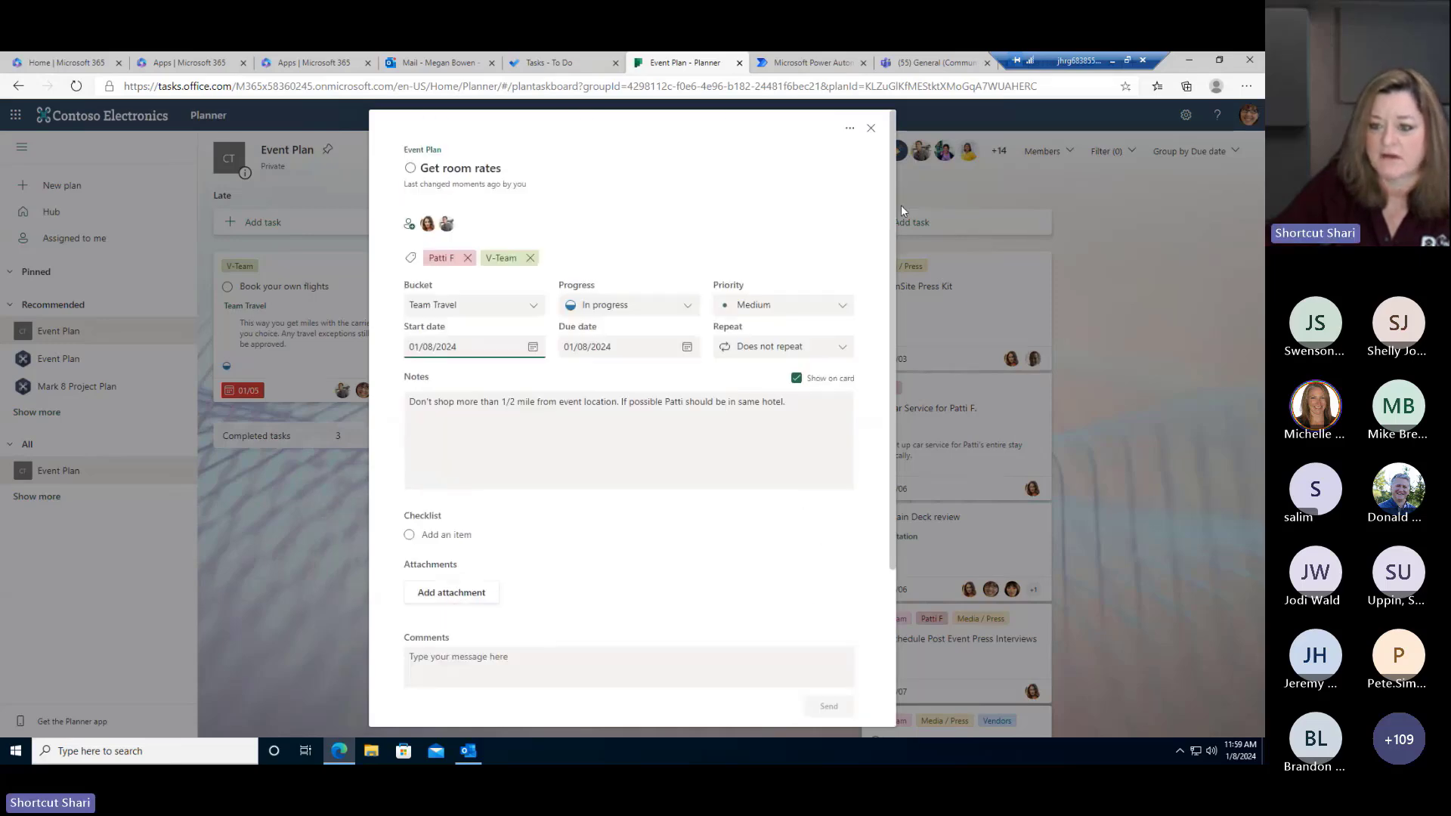
{"action": "left_click", "coordinate": [870, 128]}
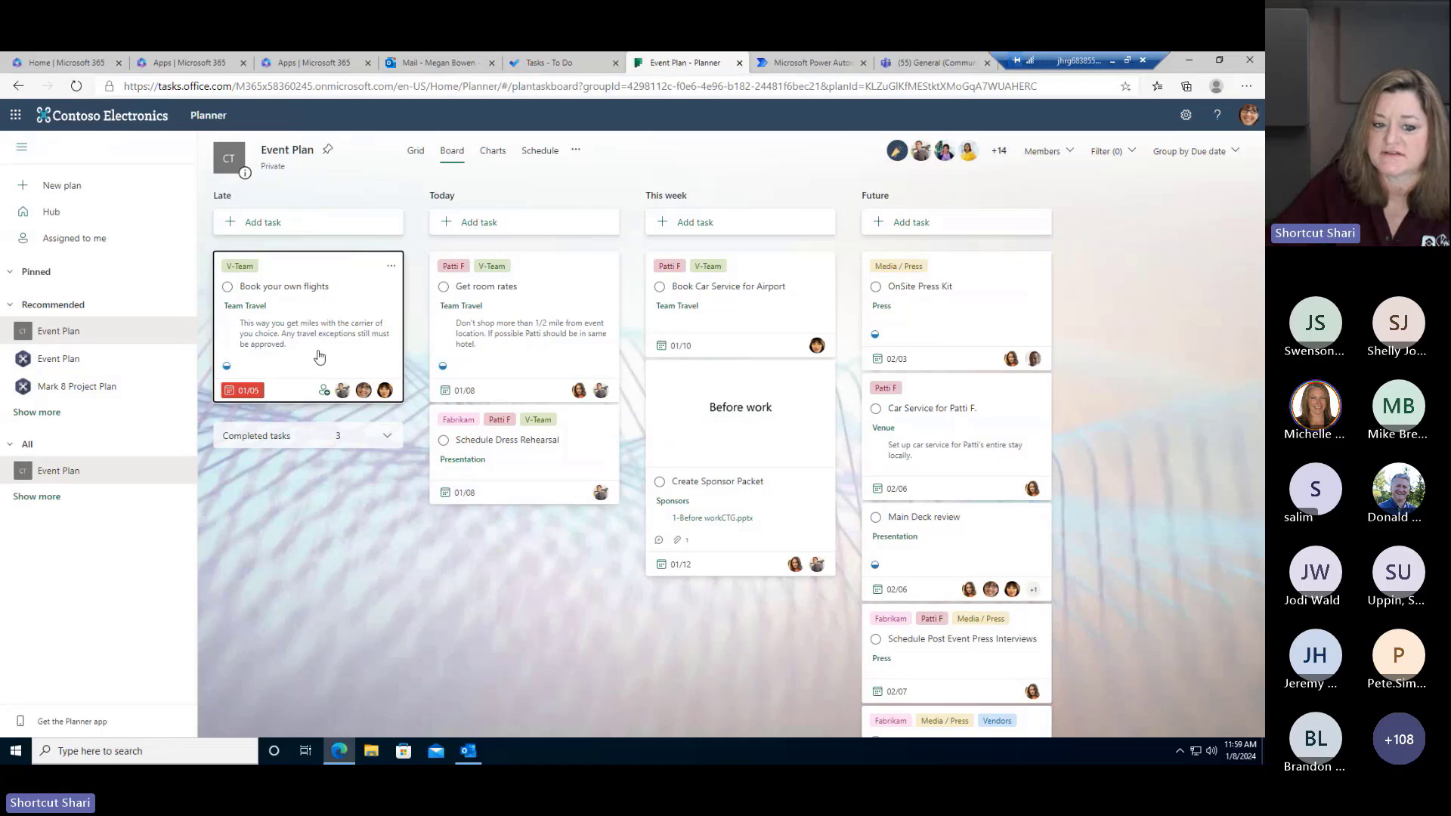
- Set the due date of the "Book your own flights" task to 01/16/2024 and close its details
{"action": "left_click", "coordinate": [324, 344]}
{"action": "left_click", "coordinate": [623, 346]}
{"action": "left_click", "coordinate": [612, 452]}
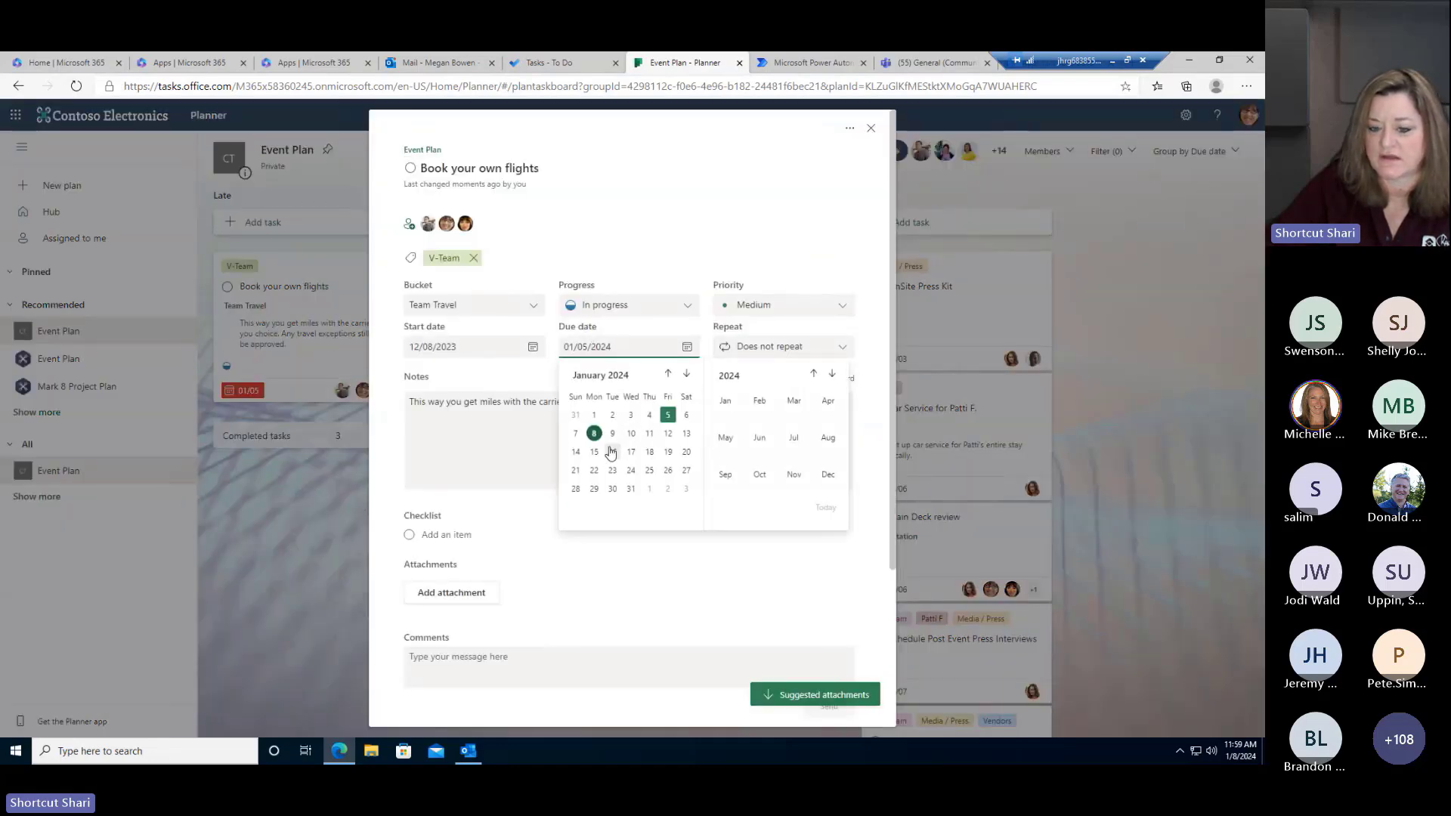
{"action": "left_click", "coordinate": [871, 127]}
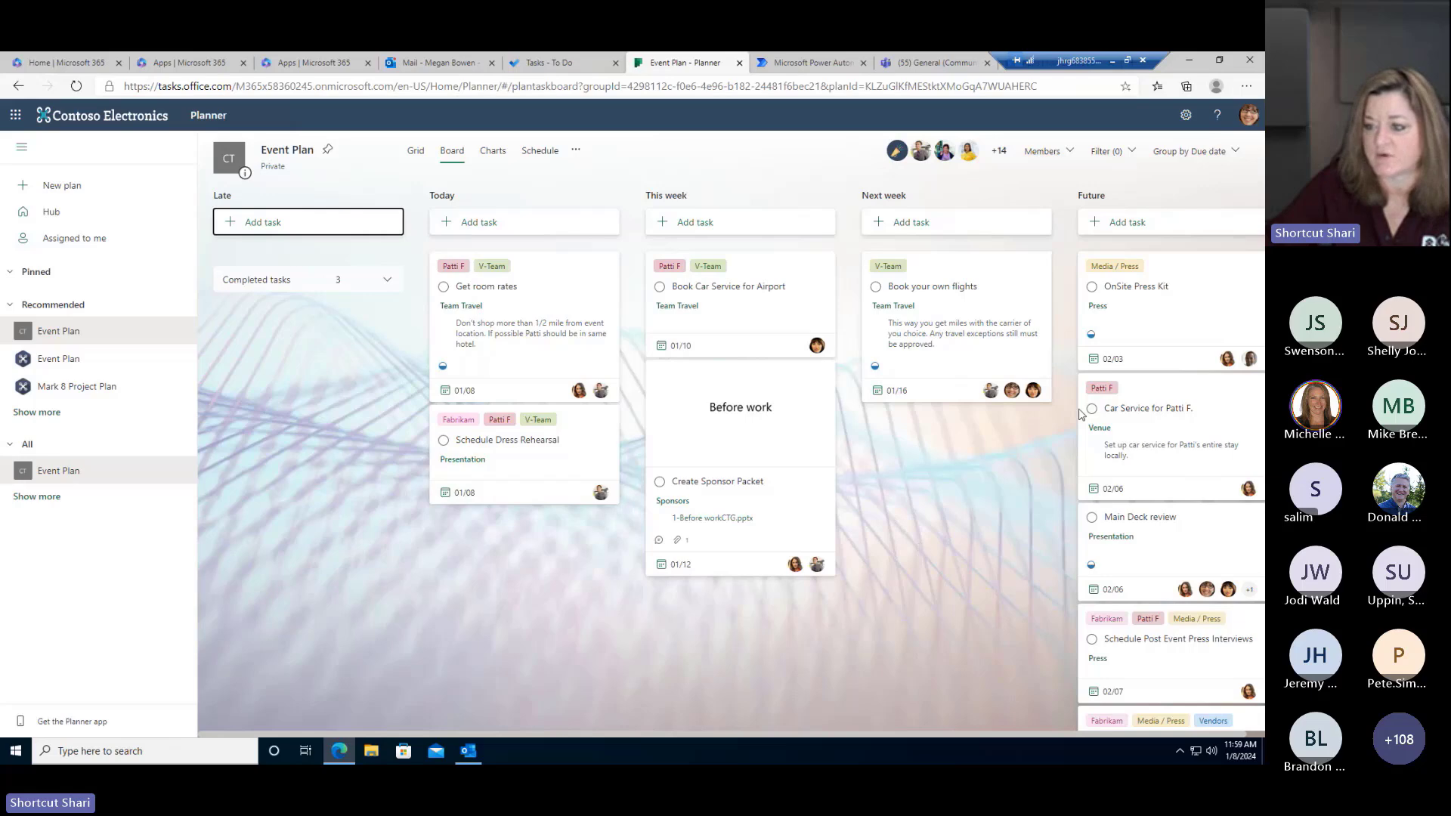
- Group the board by Labels and, from the "Book Valet Service for Event" task, rename the Lavender label to "Travel"
{"action": "left_click", "coordinate": [1226, 157]}
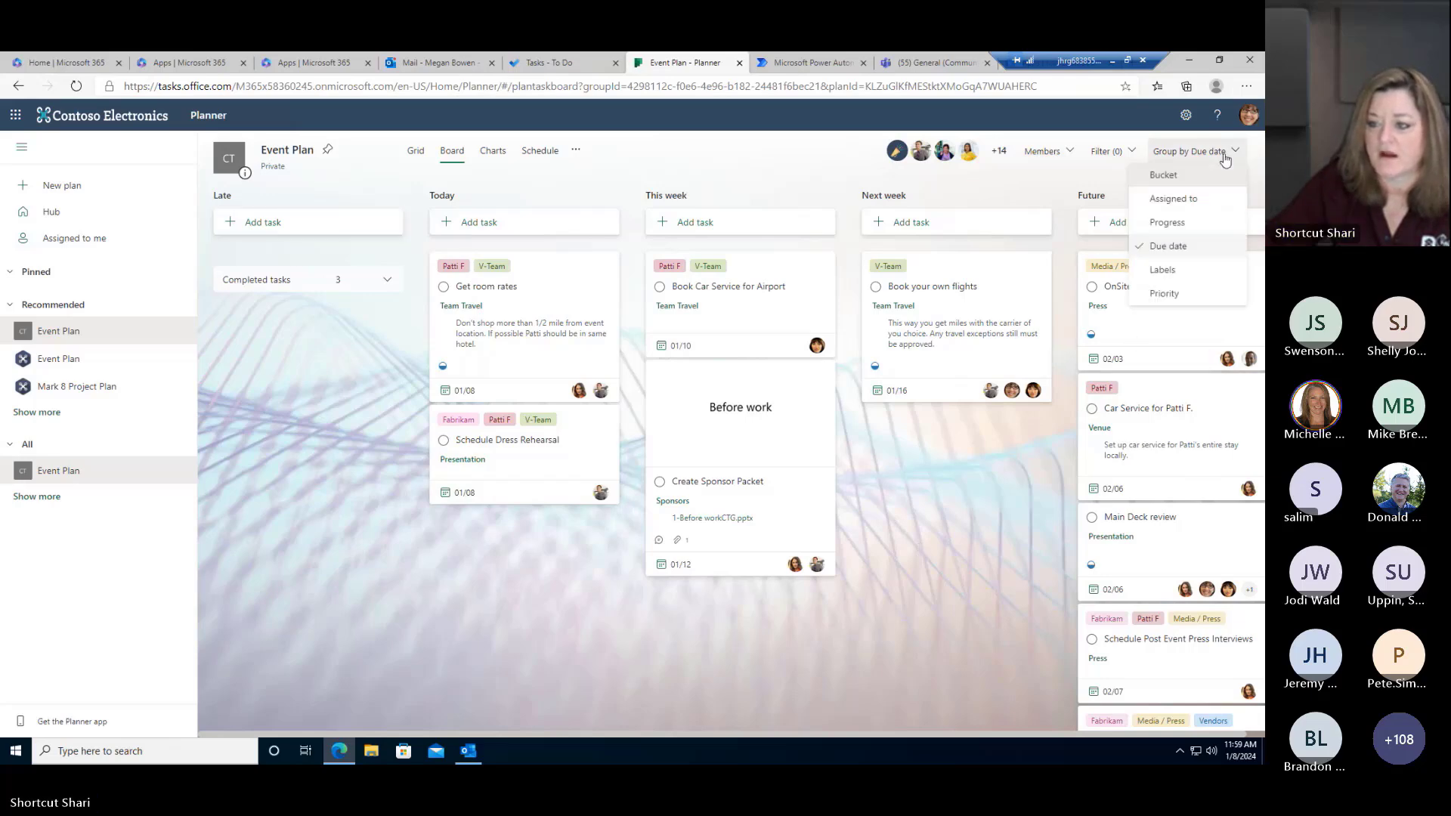
{"action": "left_click", "coordinate": [1167, 272]}
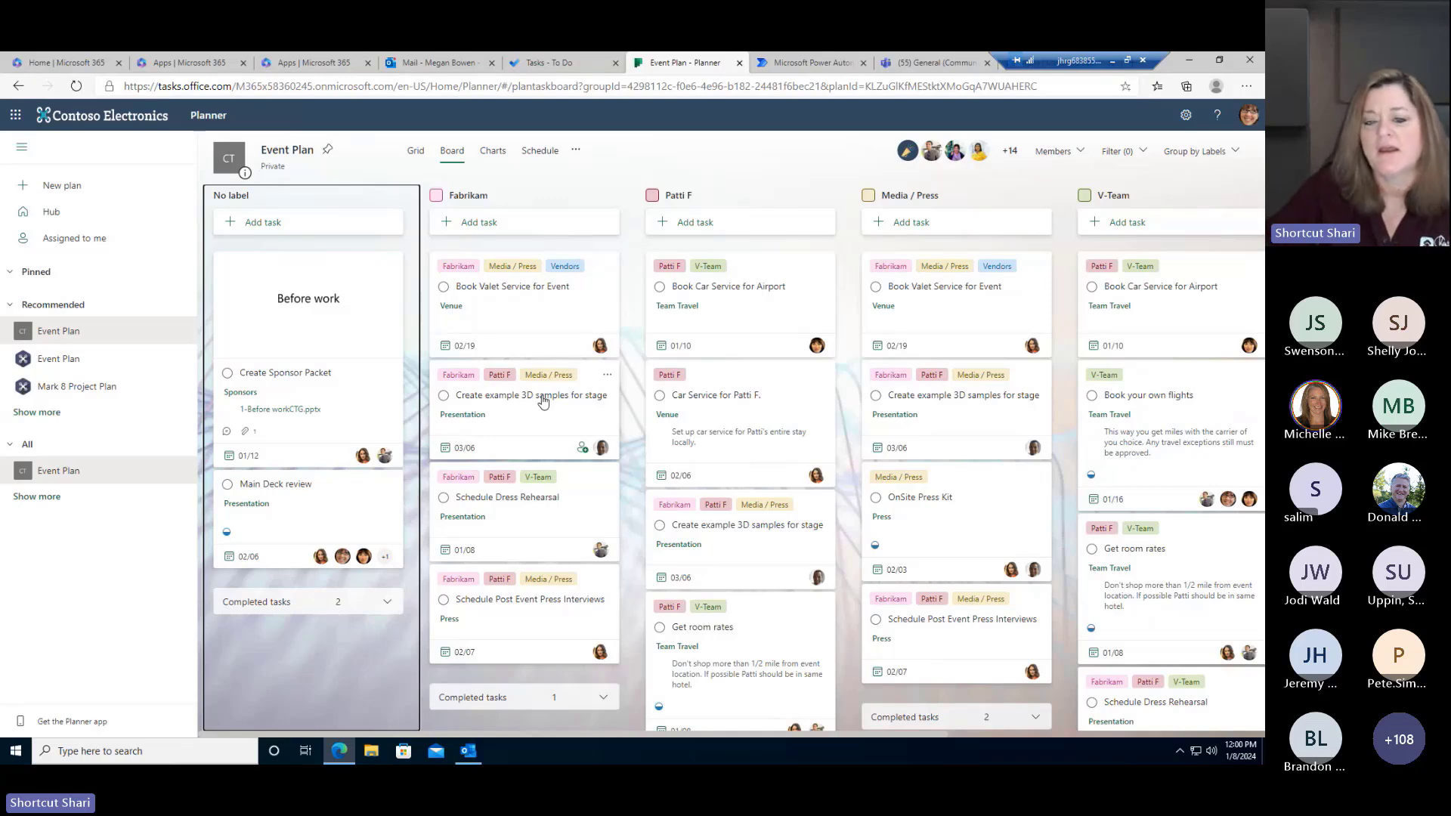
{"action": "left_click", "coordinate": [527, 305]}
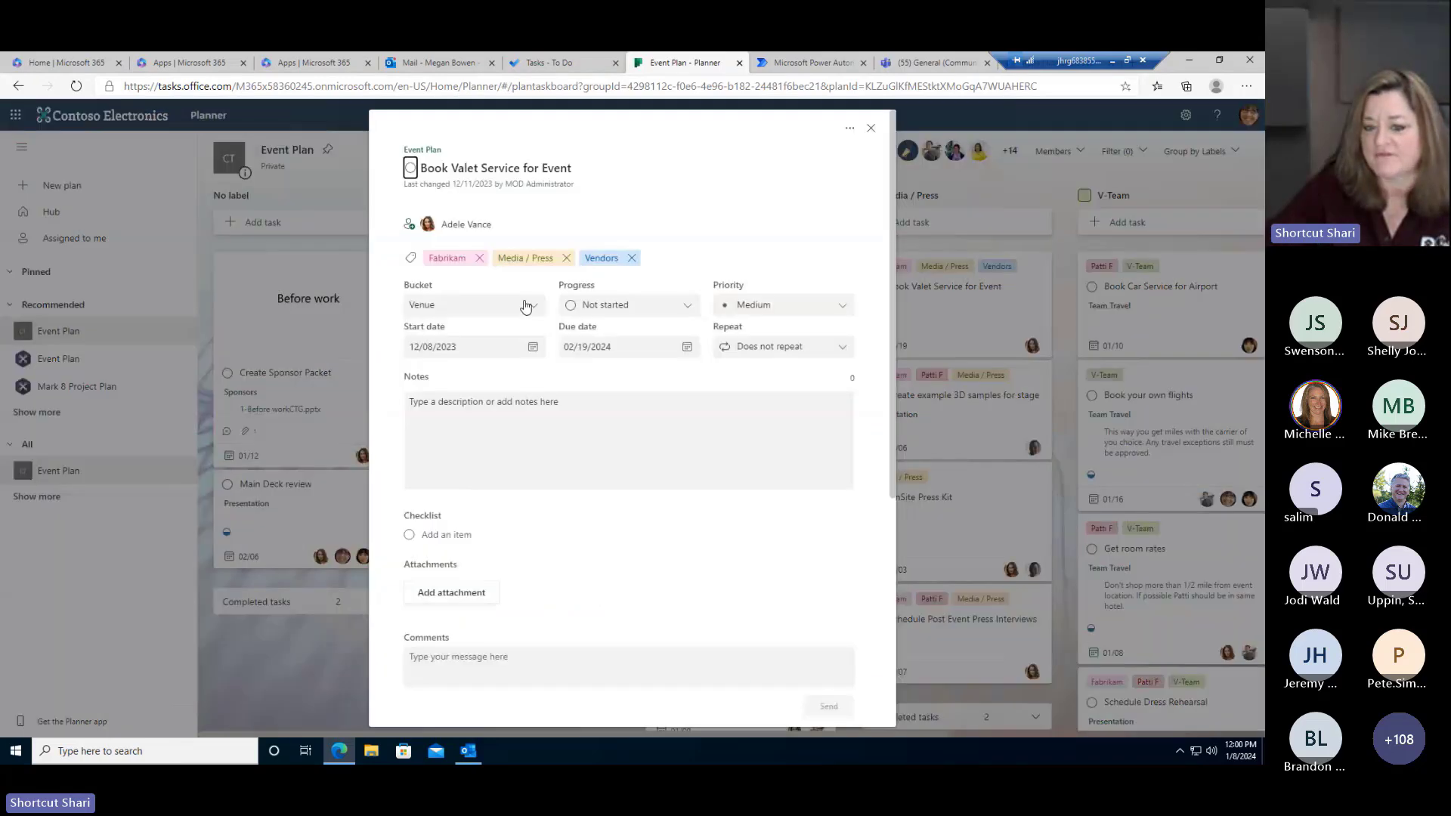
{"action": "left_click", "coordinate": [681, 259]}
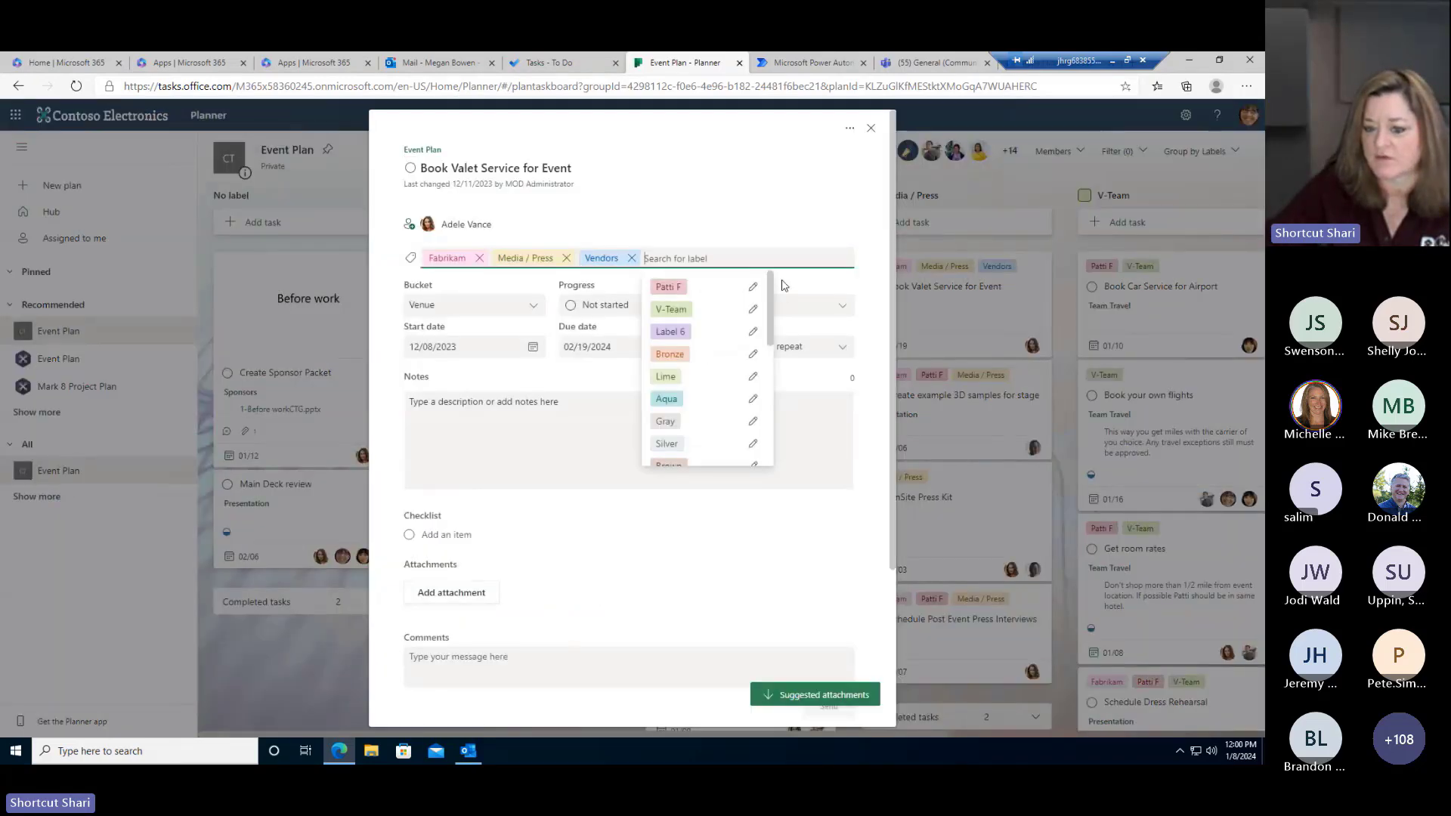
{"action": "scroll", "coordinate": [756, 355], "scroll_direction": "down", "scroll_amount": 5}
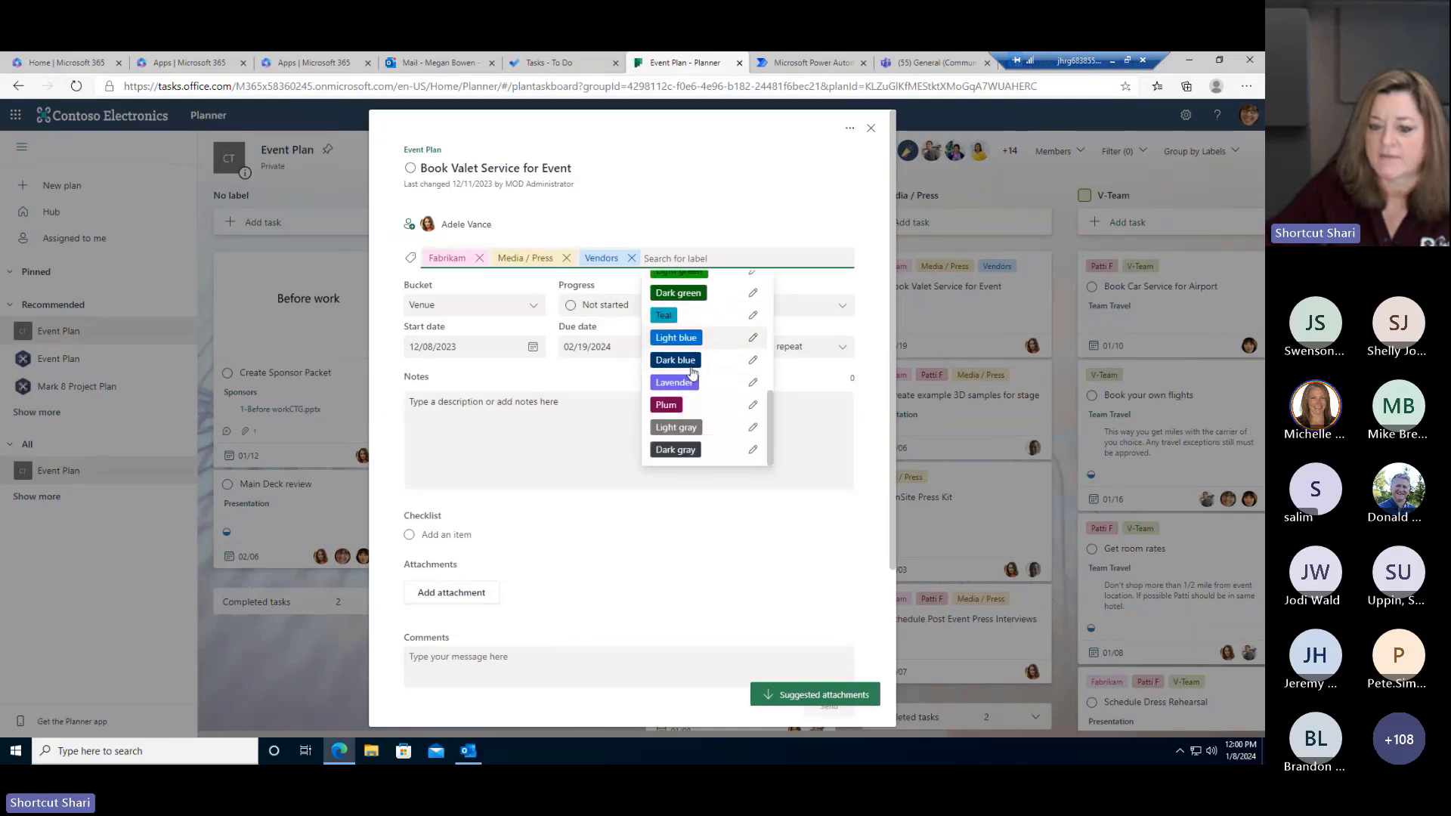
{"action": "left_click", "coordinate": [757, 384]}
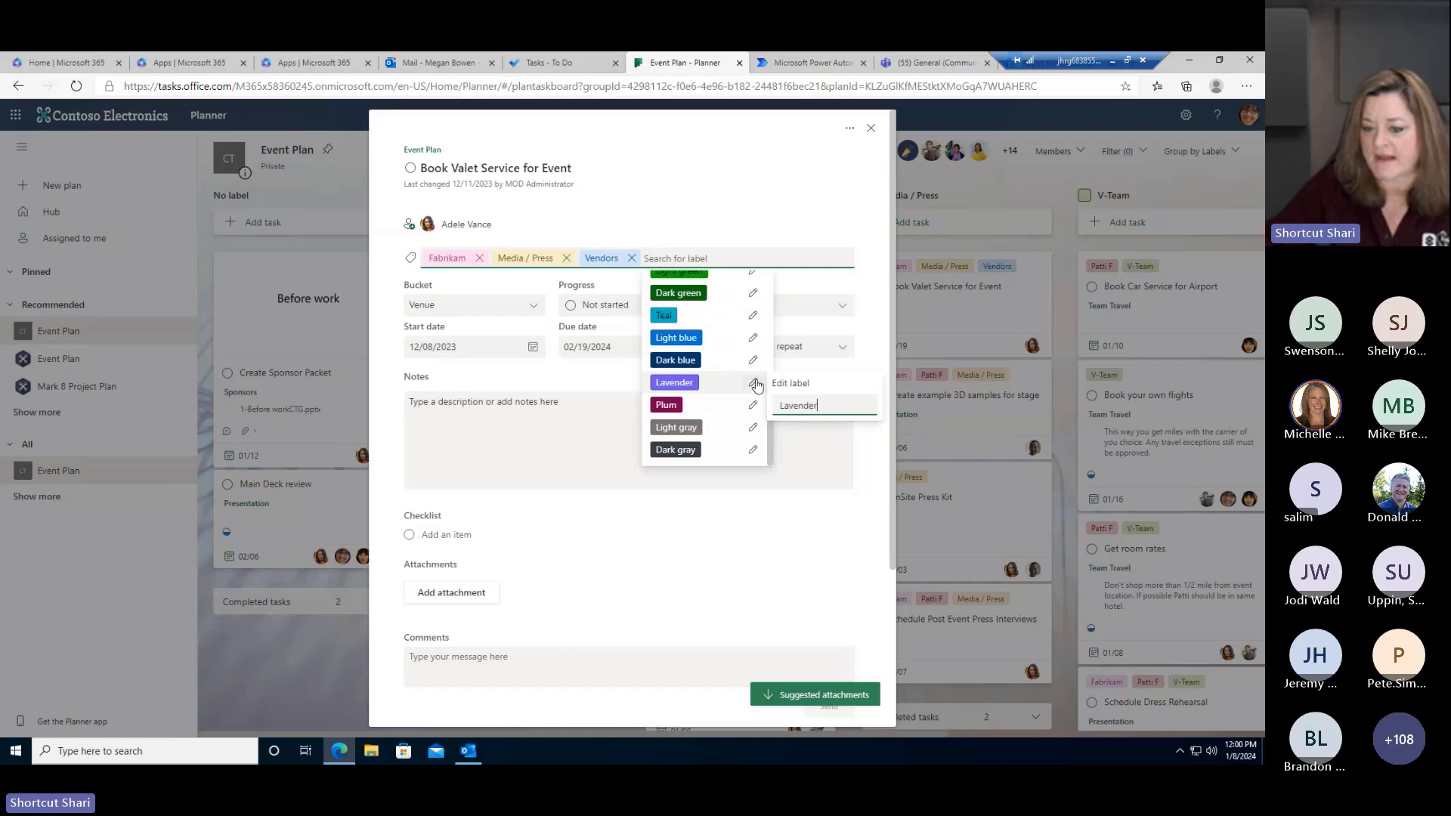
{"action": "double_click", "coordinate": [822, 399]}
{"action": "type", "text": "Travel"}
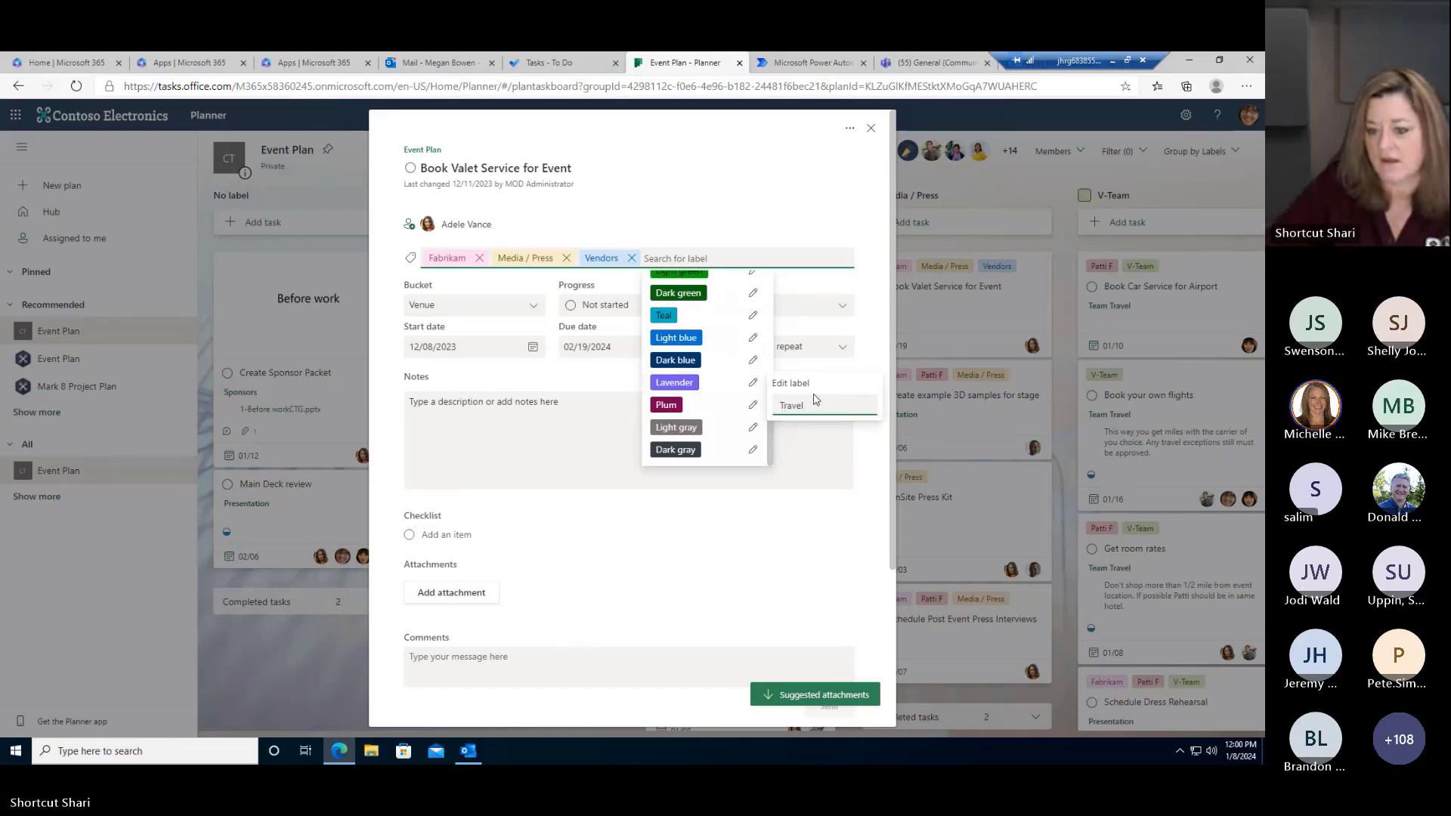
{"action": "key", "text": "Return"}
- Add the Travel label to "Book Valet Service for Event" and move "Book Car Service for Airport" to the Fabrikam label column
{"action": "left_click", "coordinate": [637, 223]}
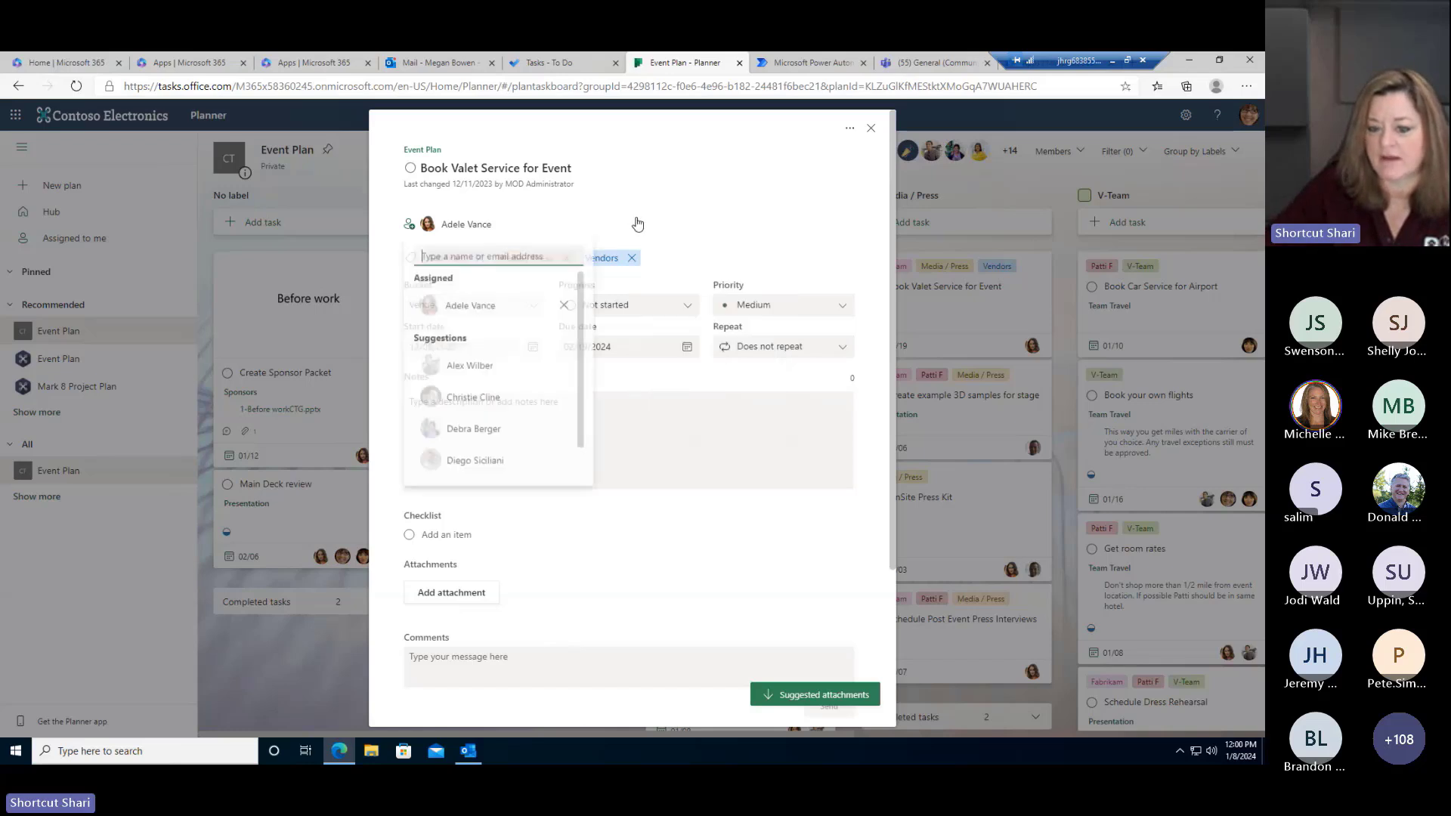
{"action": "left_click", "coordinate": [666, 258]}
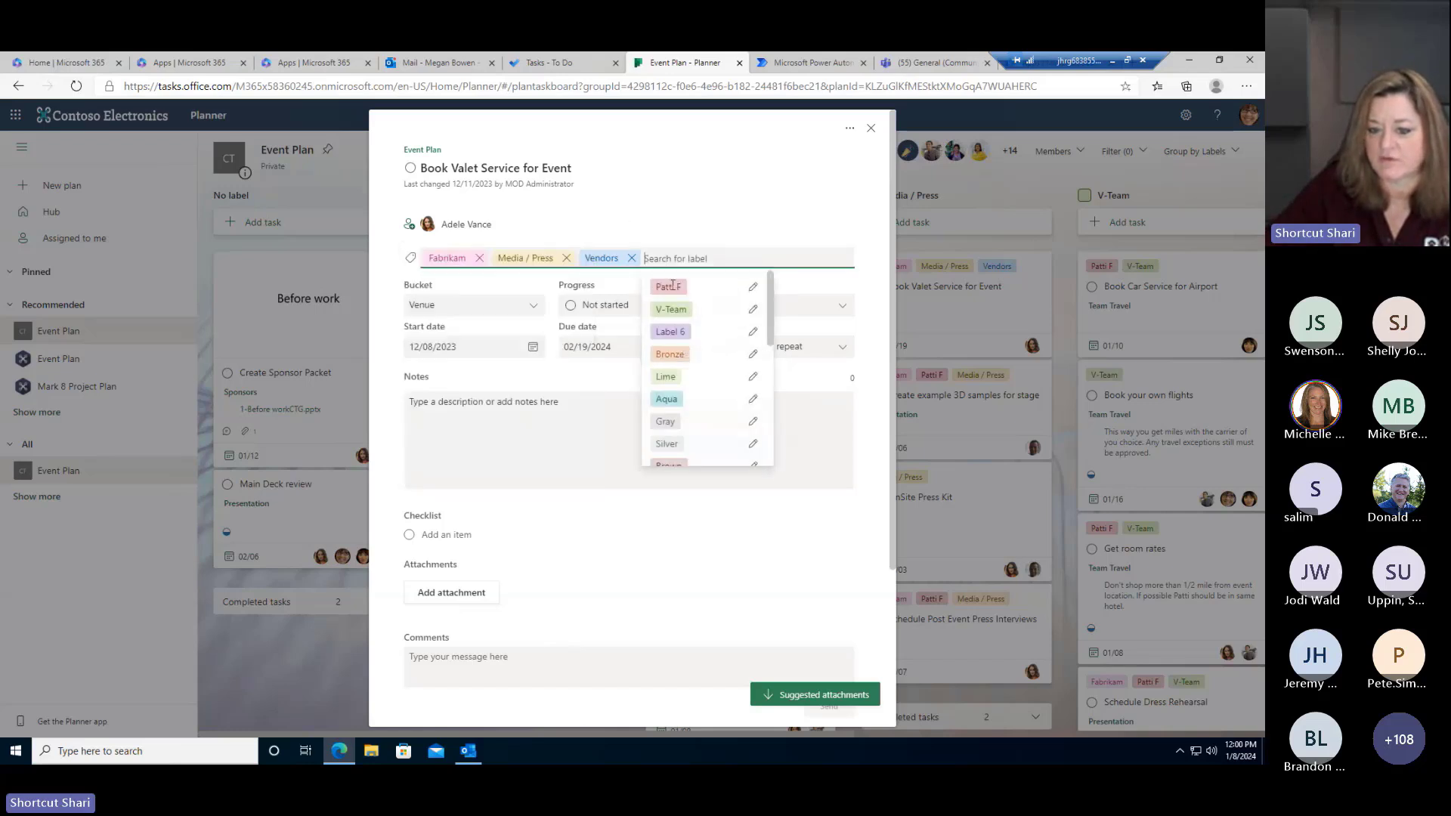
{"action": "scroll", "coordinate": [713, 401], "scroll_direction": "down", "scroll_amount": 3}
{"action": "left_click", "coordinate": [715, 386]}
{"action": "left_click", "coordinate": [721, 198]}
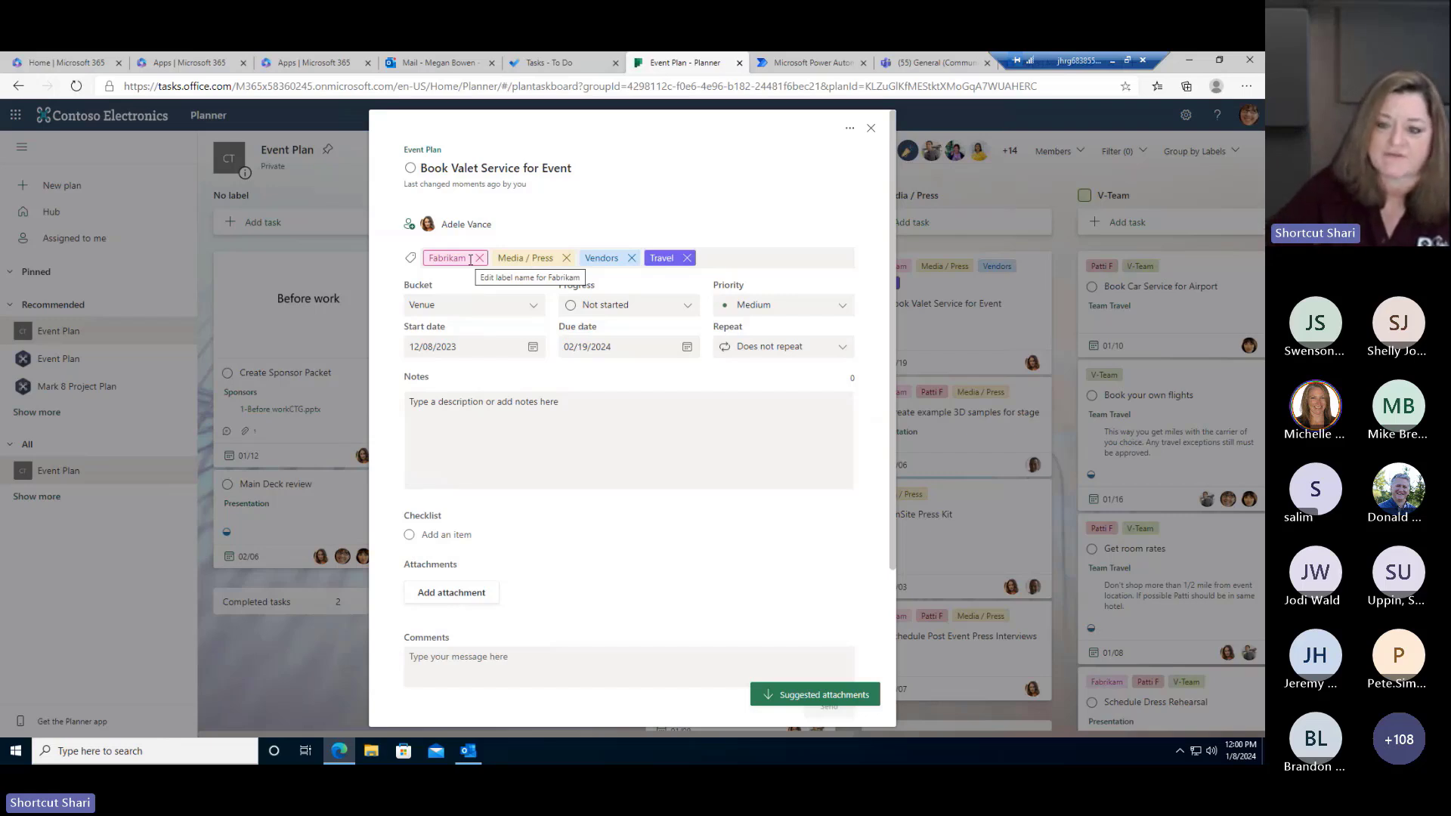
{"action": "left_click", "coordinate": [871, 129]}
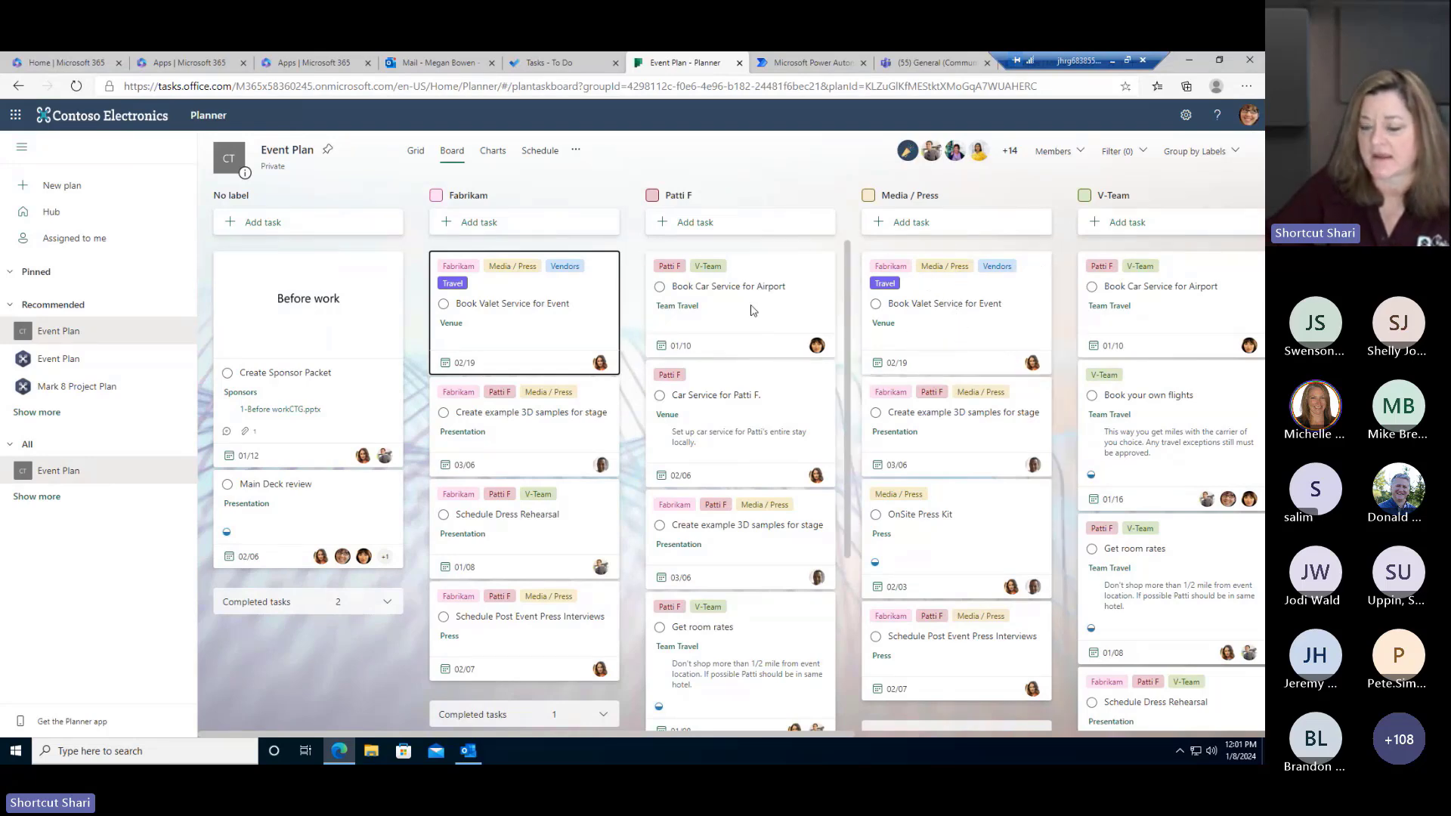
{"action": "left_click_drag", "start_coordinate": [739, 318], "coordinate": [637, 331]}
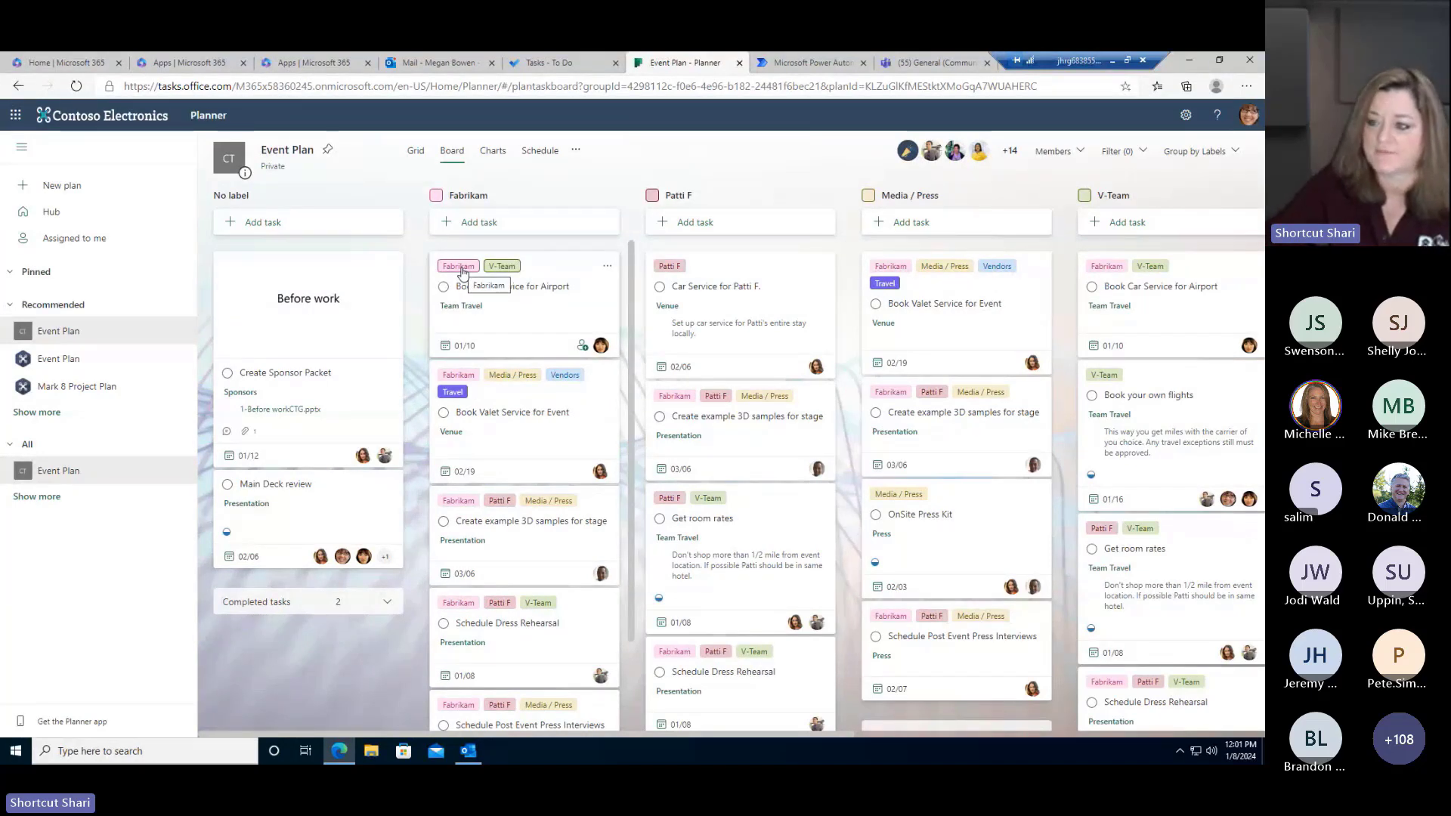
- Group the board by Priority, moving "Get room rates" to Important, "Create Sponsor Packet" to Low and "Book your own flights" to Urgent
{"action": "left_click", "coordinate": [1202, 152]}
{"action": "left_click", "coordinate": [1164, 294]}
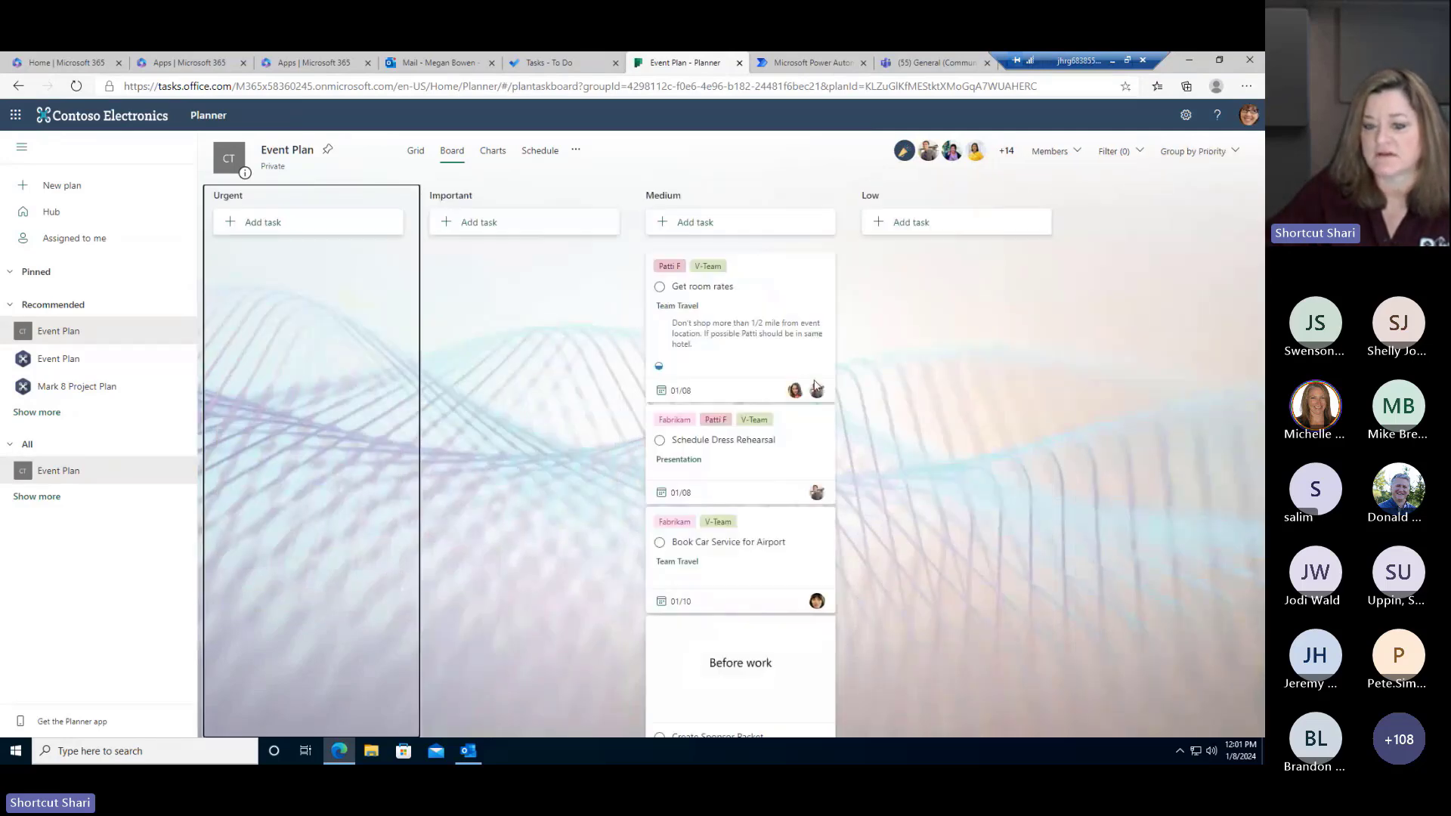
{"action": "left_click_drag", "start_coordinate": [696, 356], "coordinate": [544, 327]}
{"action": "left_click_drag", "start_coordinate": [751, 557], "coordinate": [906, 378]}
{"action": "left_click_drag", "start_coordinate": [726, 499], "coordinate": [302, 340]}
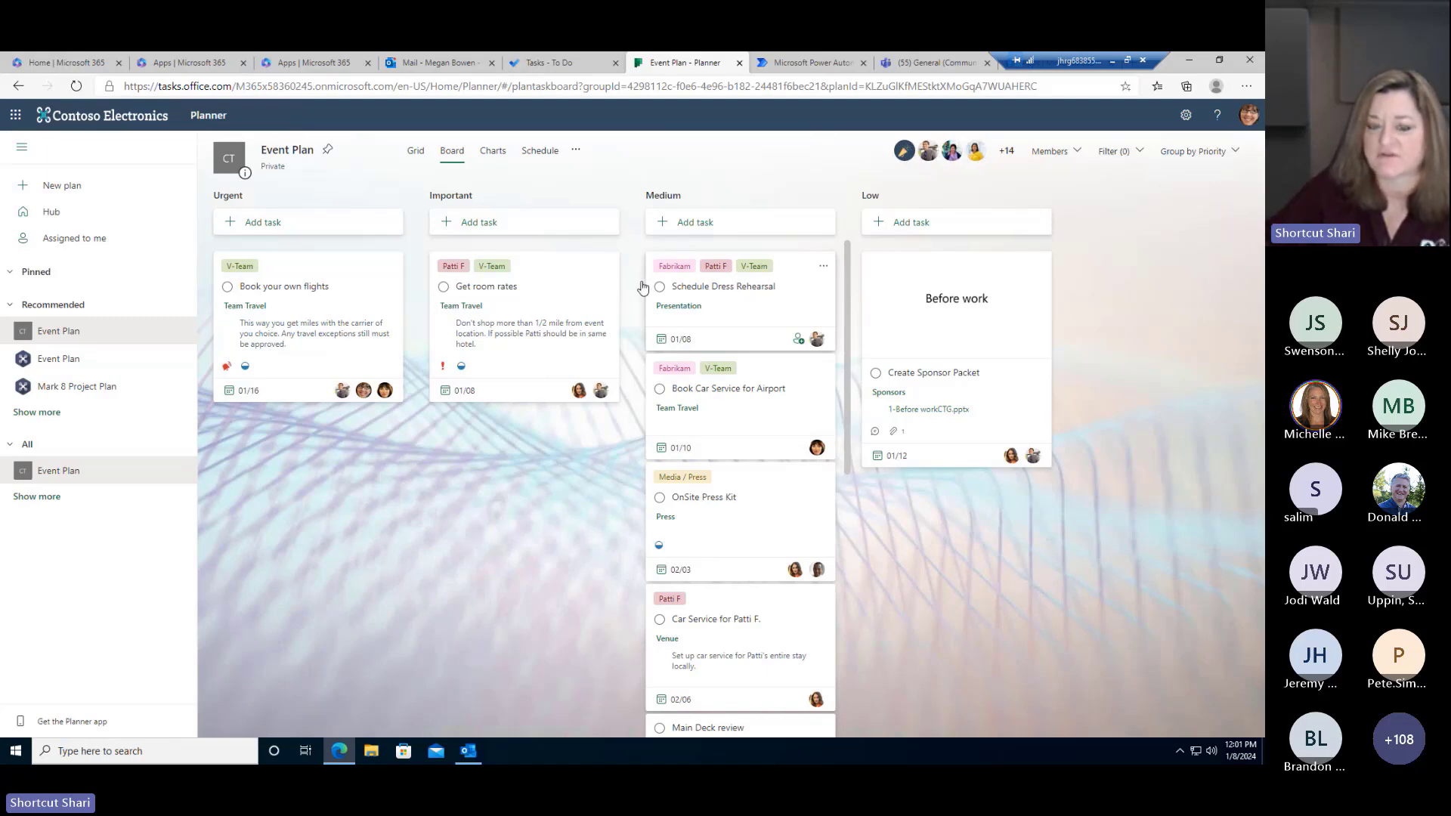
- Review the plan's status, bucket, priority and member charts, and show its monthly task schedule
{"action": "left_click", "coordinate": [492, 154]}
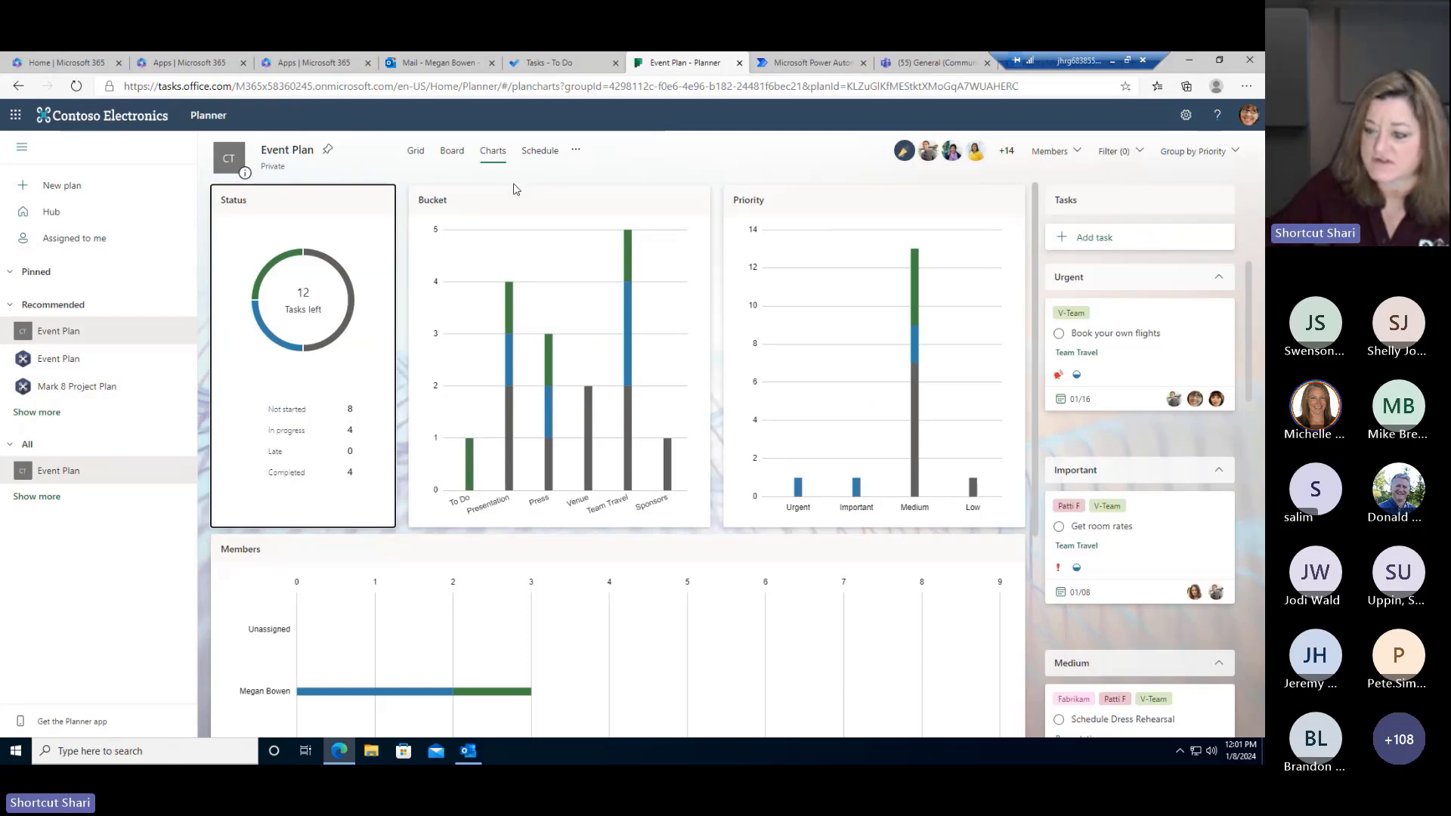
{"action": "scroll", "coordinate": [495, 227], "scroll_direction": "down", "scroll_amount": 4}
{"action": "scroll", "coordinate": [540, 408], "scroll_direction": "up", "scroll_amount": 4}
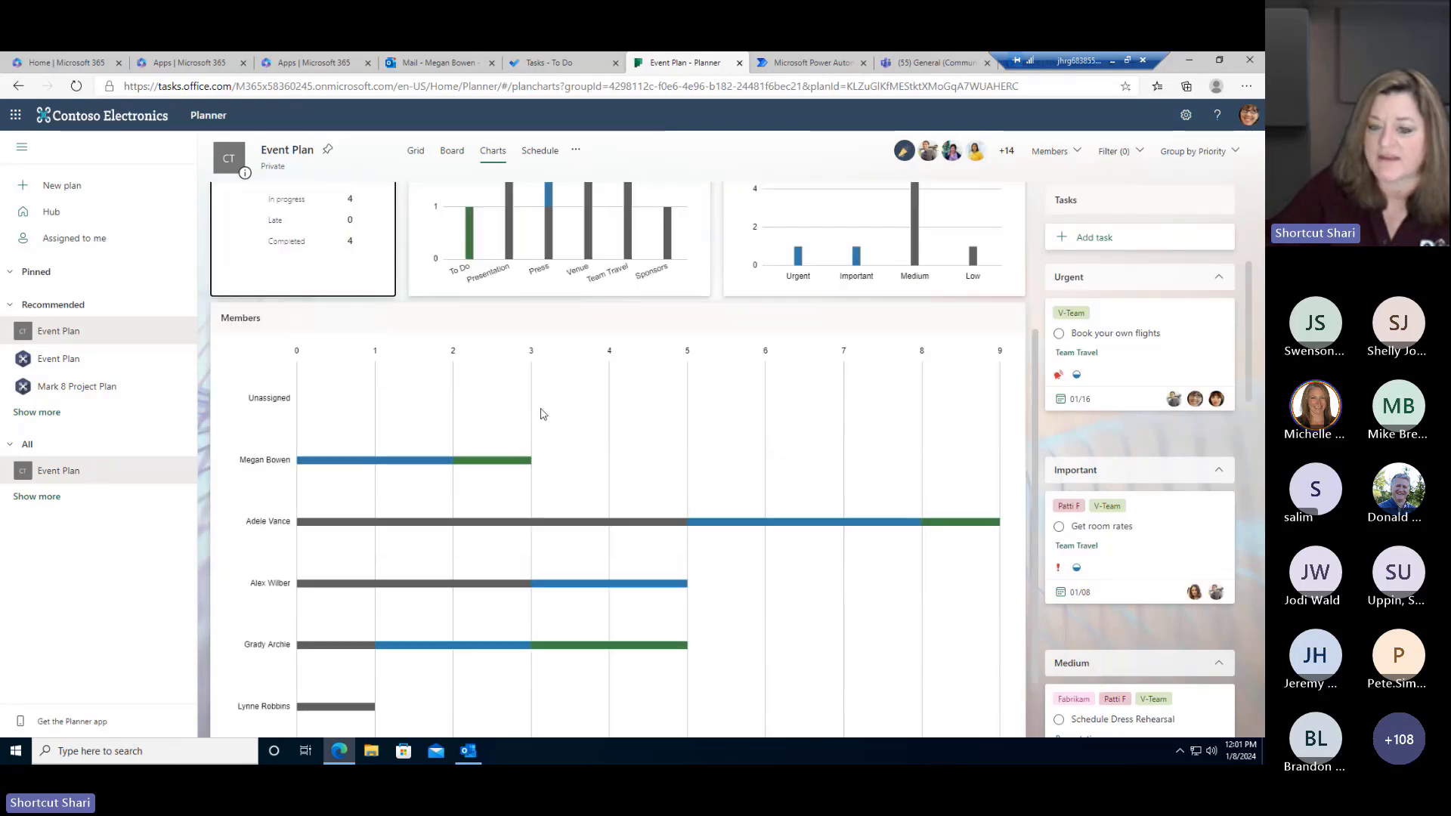
{"action": "left_click", "coordinate": [539, 152]}
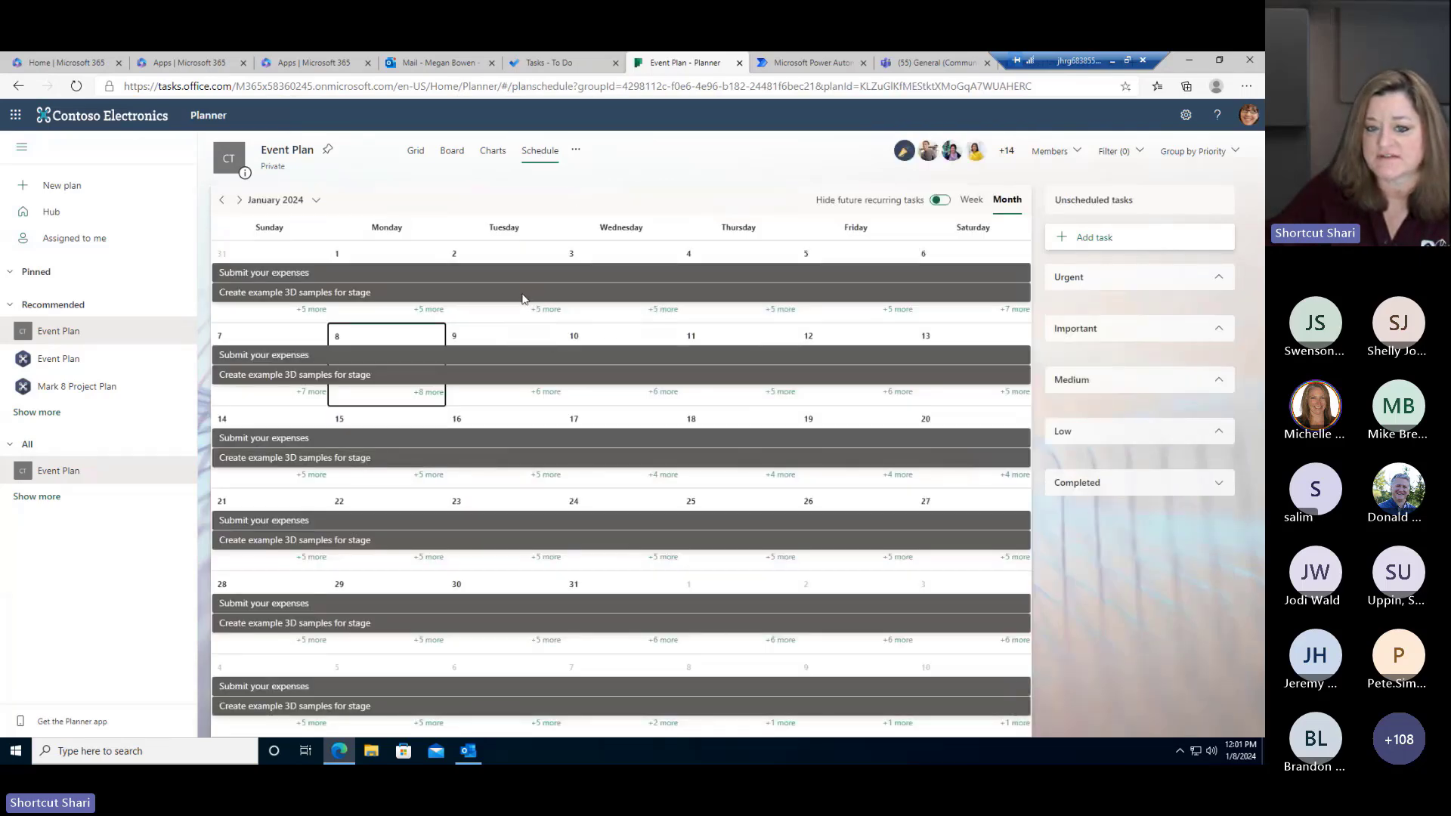
- View the iCalendar publishing options for adding the plan to the Outlook calendar and close them without publishing
{"action": "left_click", "coordinate": [577, 150]}
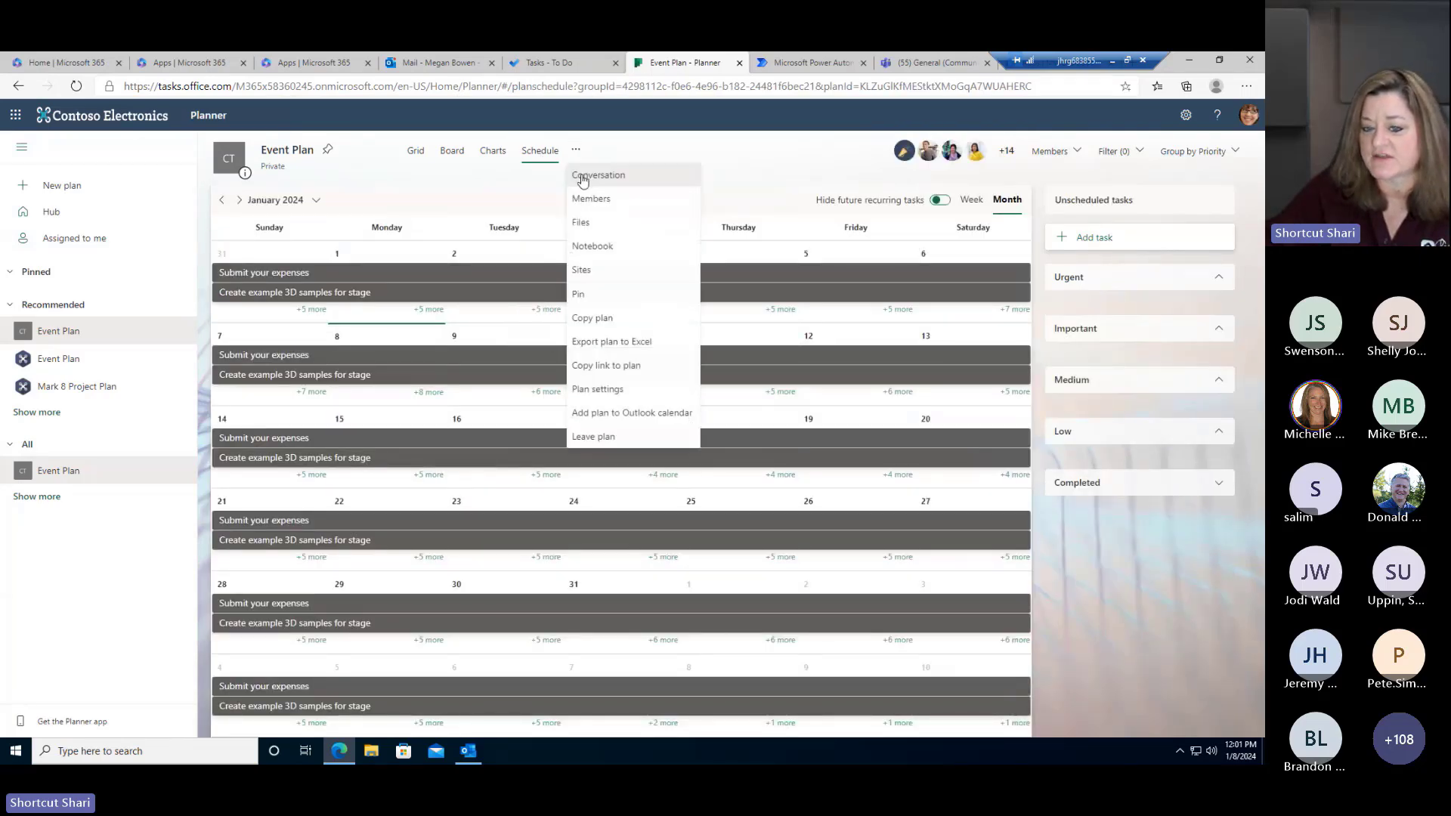
{"action": "left_click", "coordinate": [617, 415]}
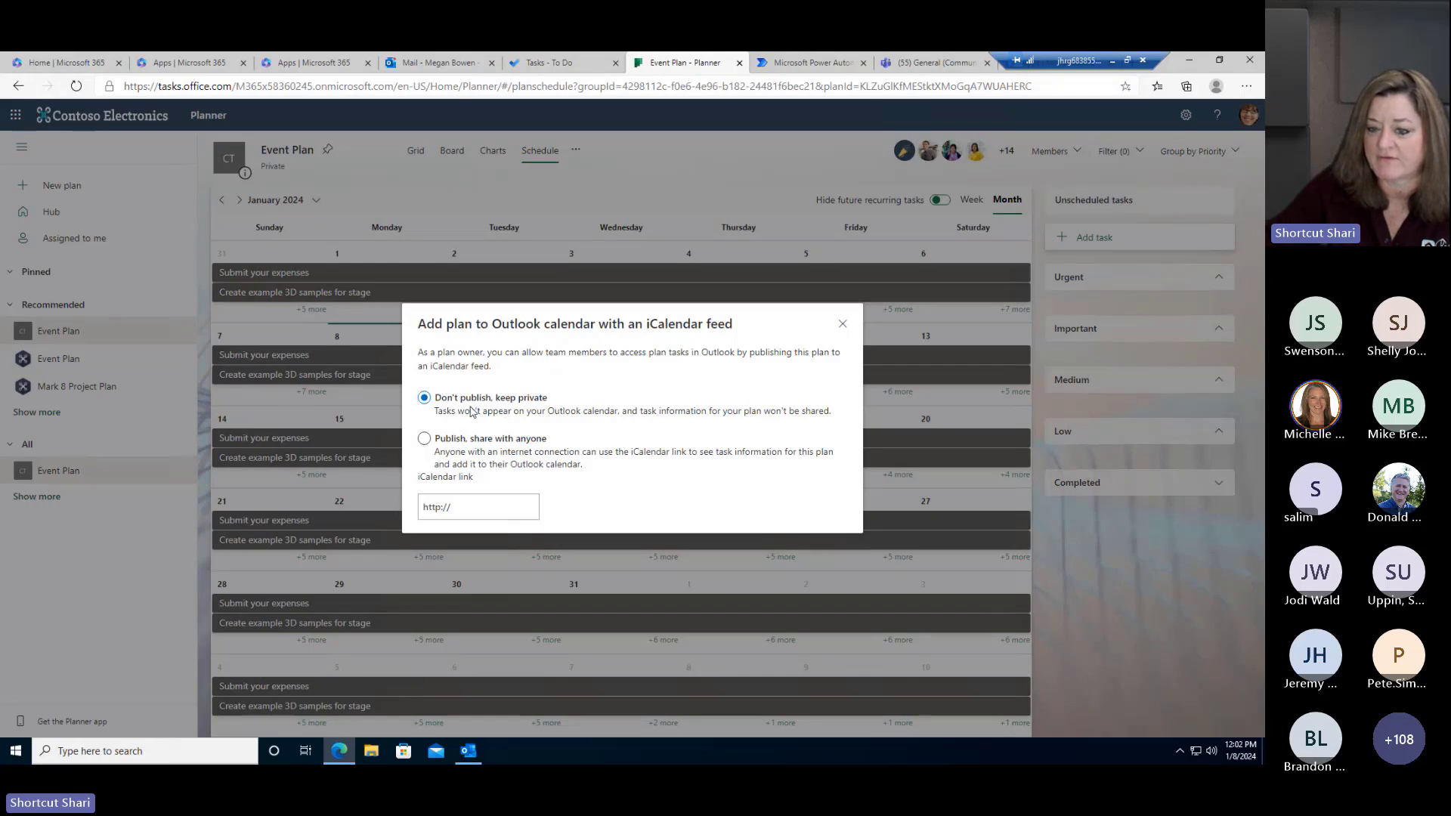
{"action": "left_click", "coordinate": [845, 324]}
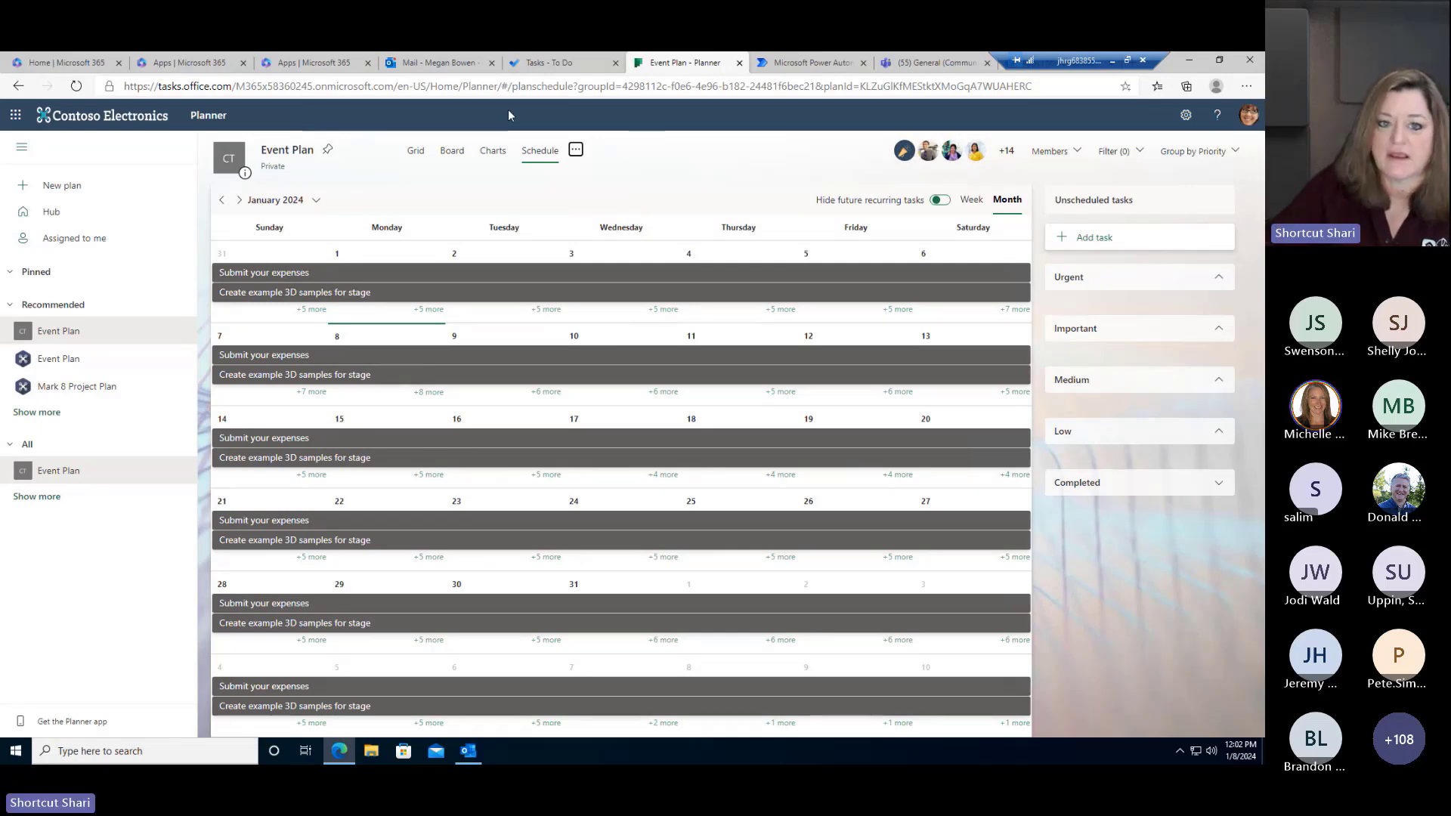
- Switch to the Outlook calendar and display the U.S. Sales, Design and Communications group calendars
{"action": "left_click", "coordinate": [417, 62]}
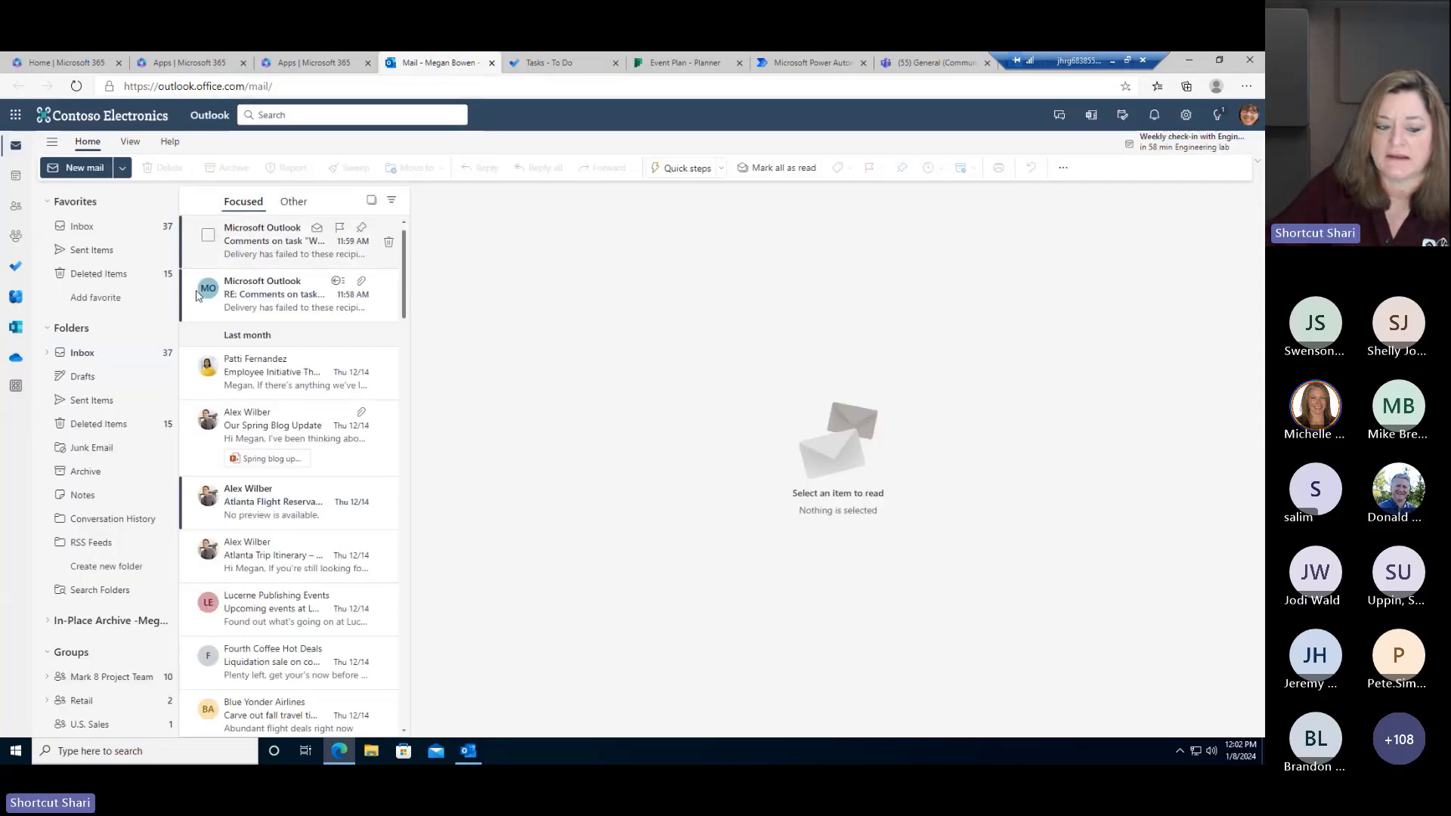
{"action": "left_click", "coordinate": [15, 175]}
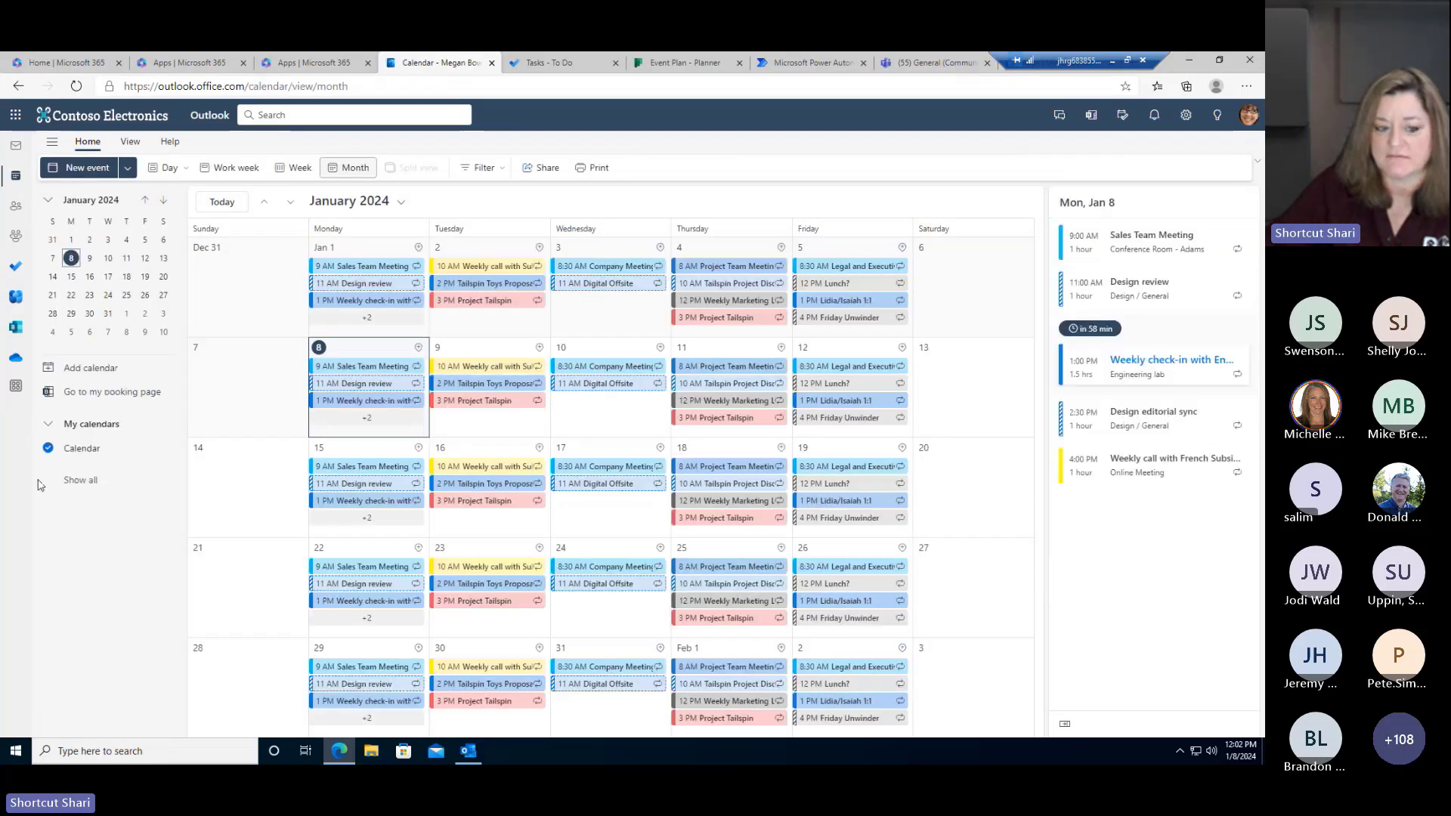
{"action": "left_click", "coordinate": [80, 479]}
{"action": "left_click", "coordinate": [46, 554]}
{"action": "left_click", "coordinate": [47, 576]}
{"action": "left_click", "coordinate": [49, 601]}
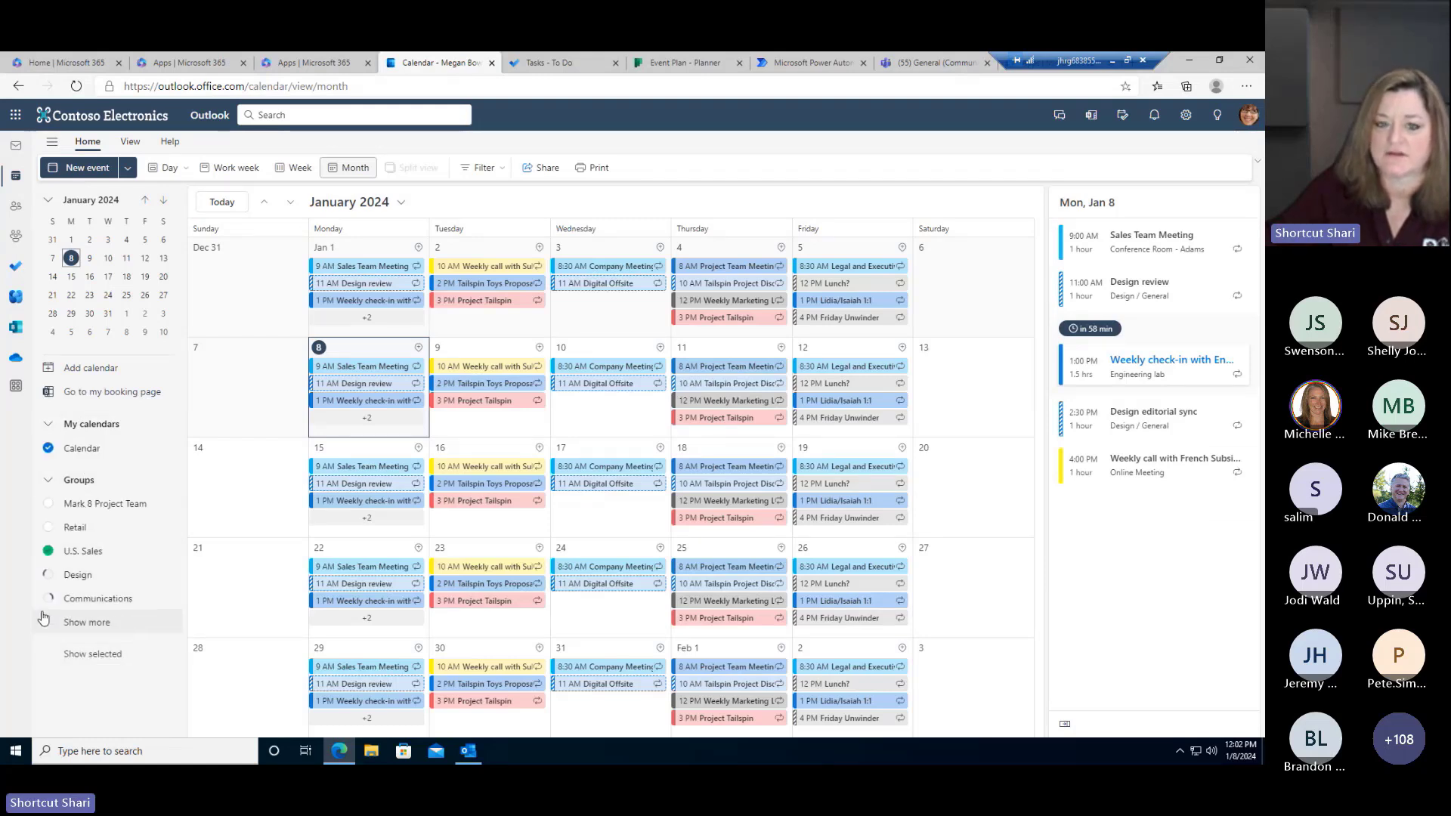
- Return to the Event Plan in Planner, check its additional plan options and show its tasks as a grid
{"action": "left_click", "coordinate": [936, 63]}
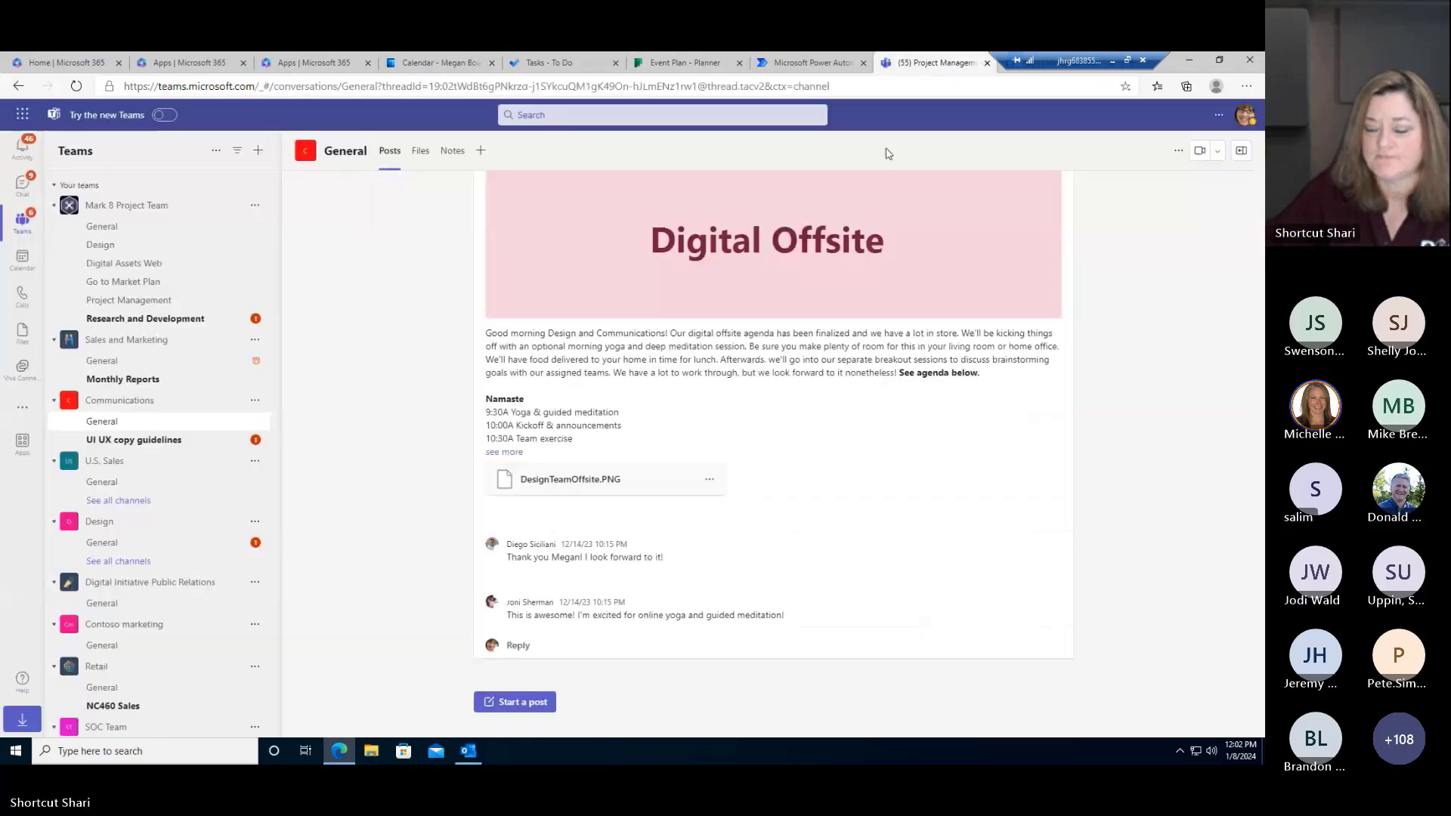
{"action": "left_click", "coordinate": [685, 63]}
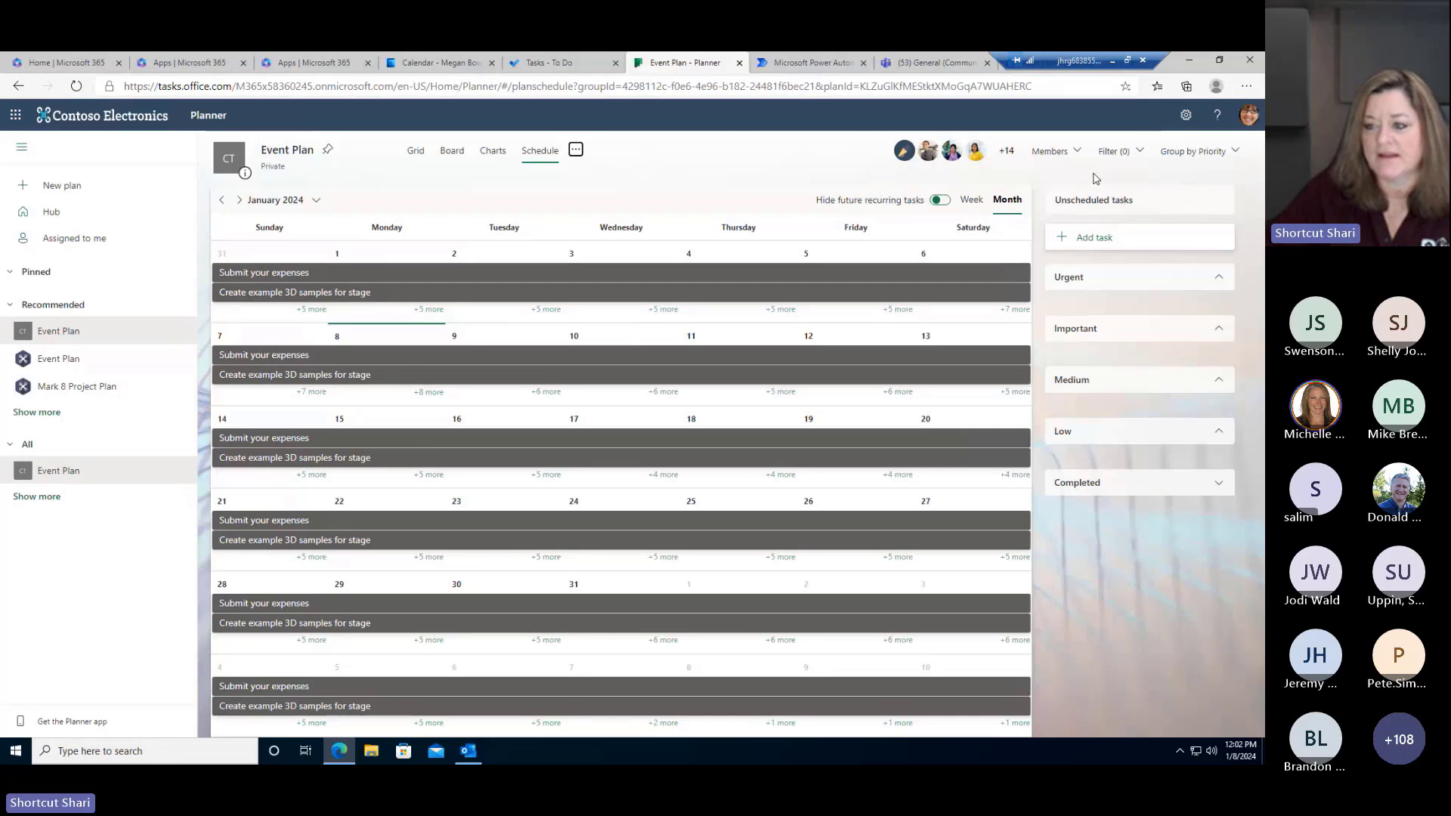
{"action": "left_click", "coordinate": [575, 150]}
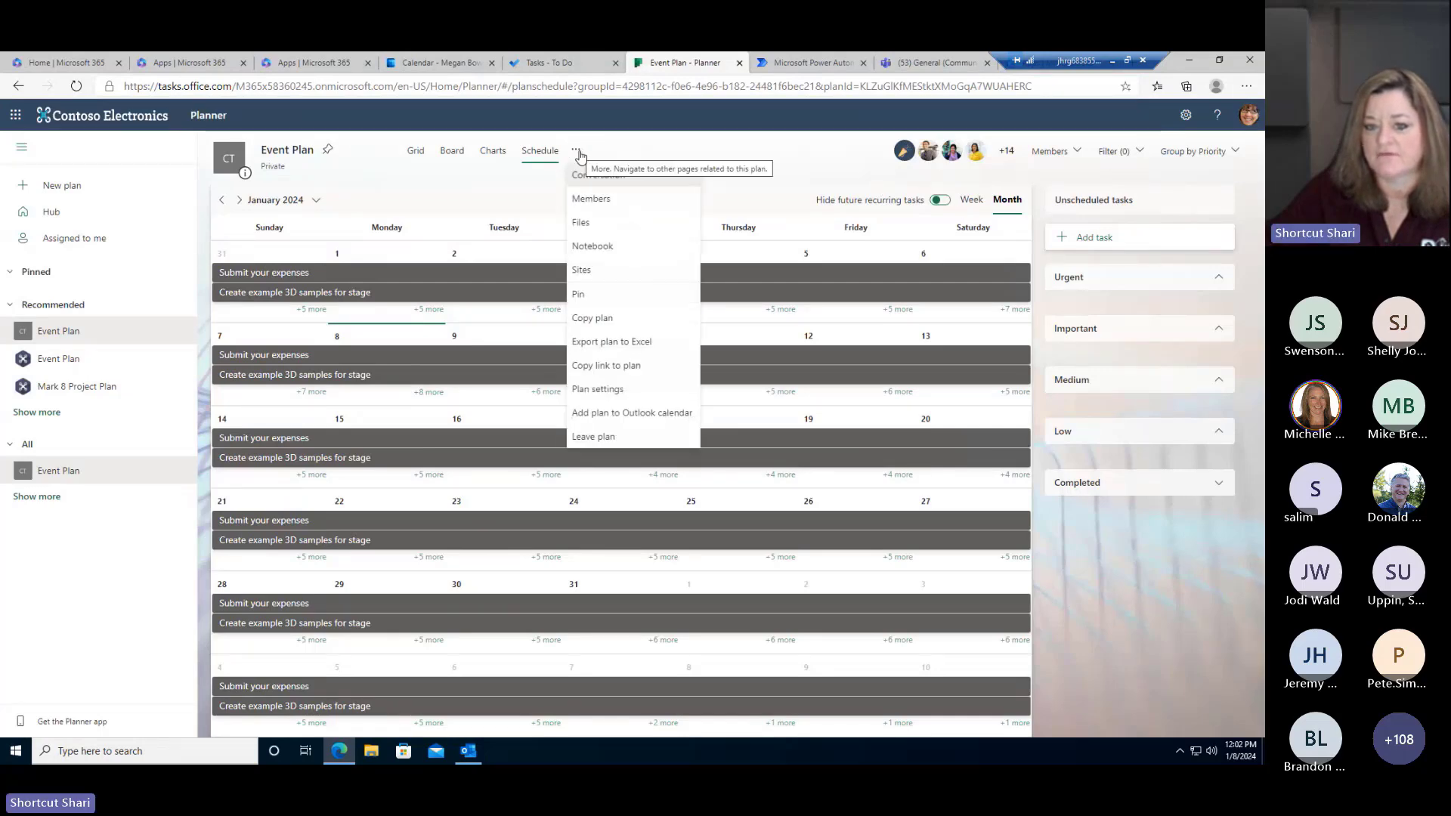
{"action": "left_click", "coordinate": [415, 151]}
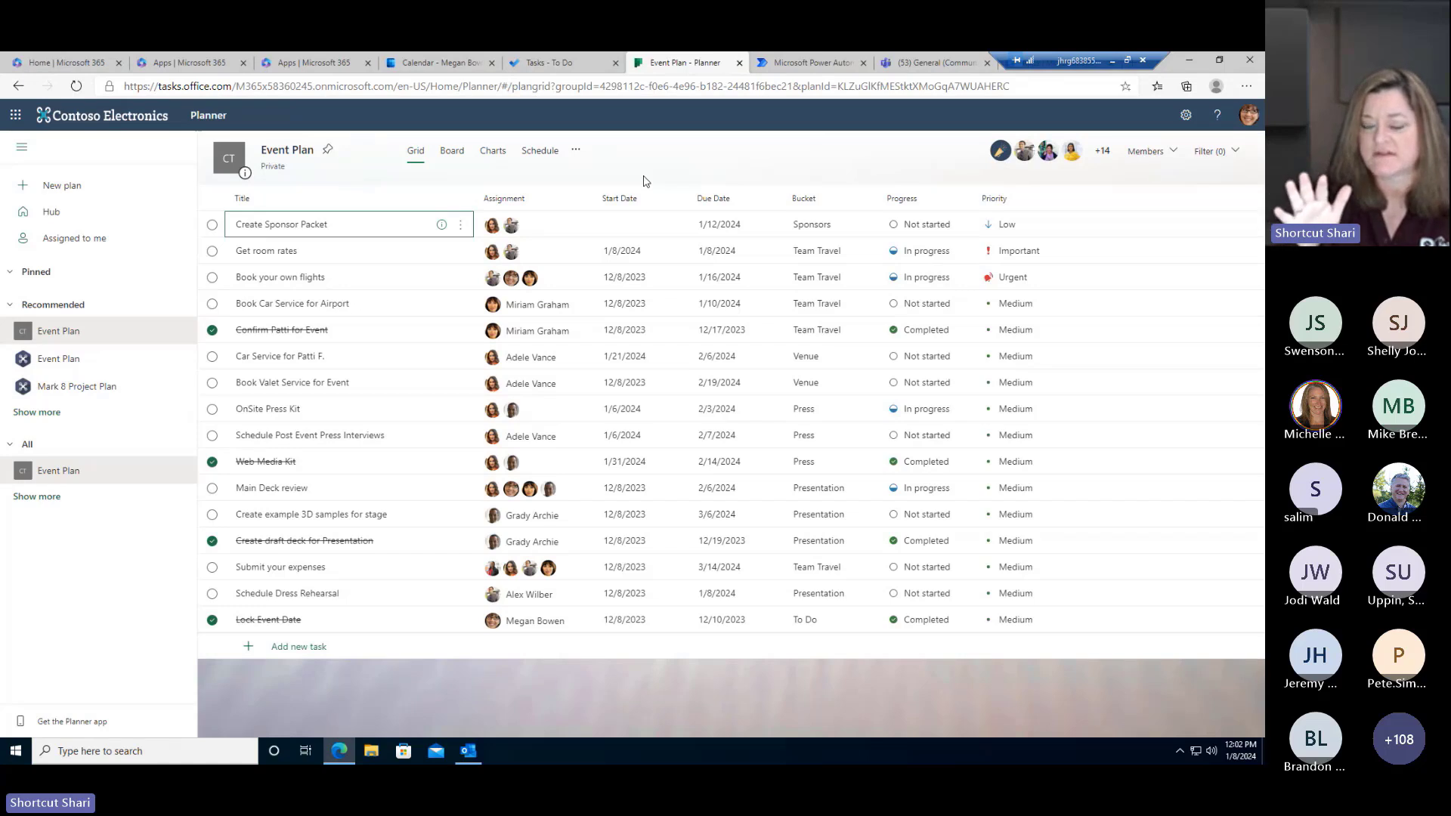
{"action": "left_click", "coordinate": [372, 261]}
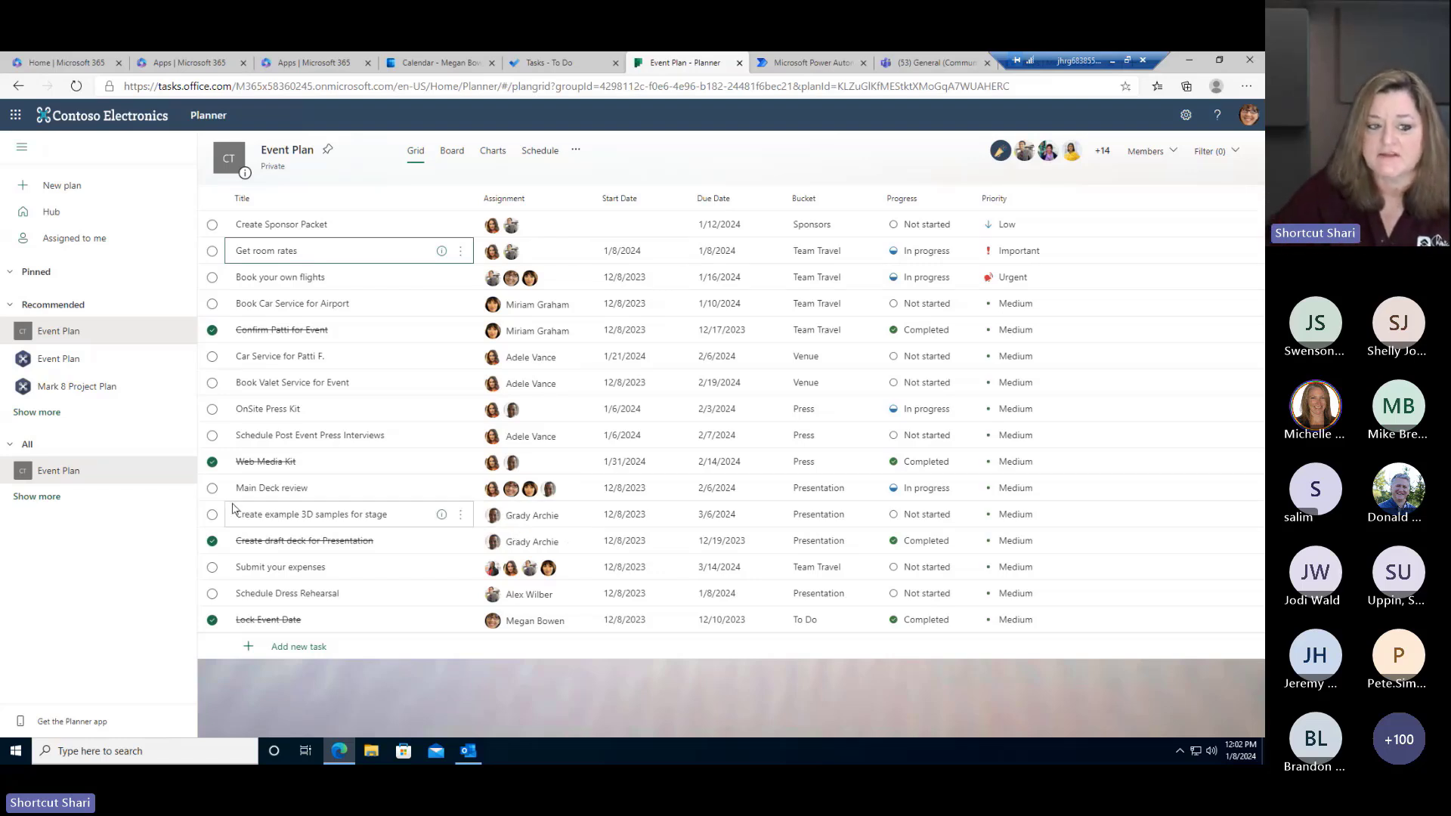
- Open the Mark 8 Project Plan as a board and group its tasks by Bucket
{"action": "left_click", "coordinate": [82, 388]}
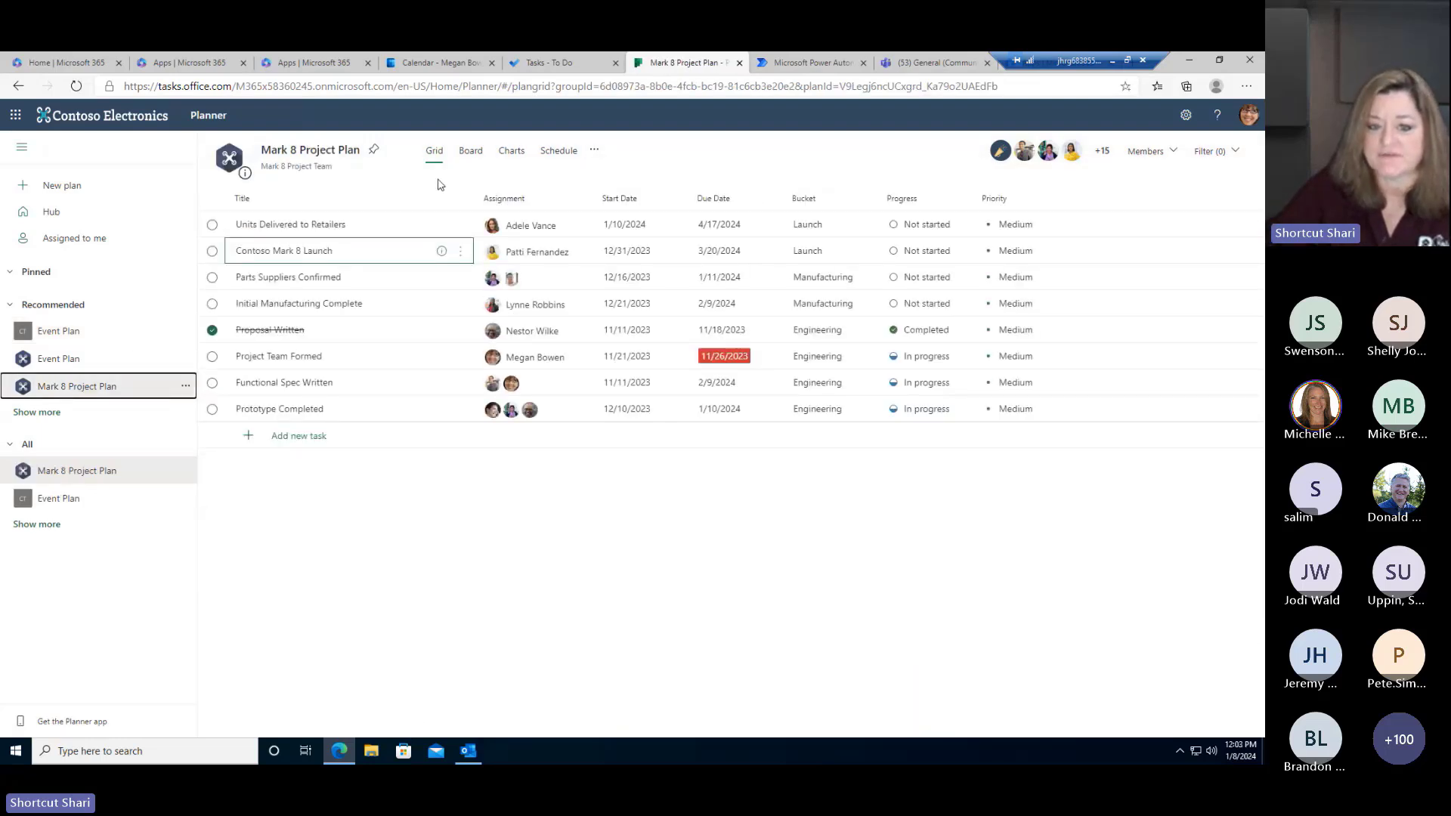
{"action": "left_click", "coordinate": [471, 150]}
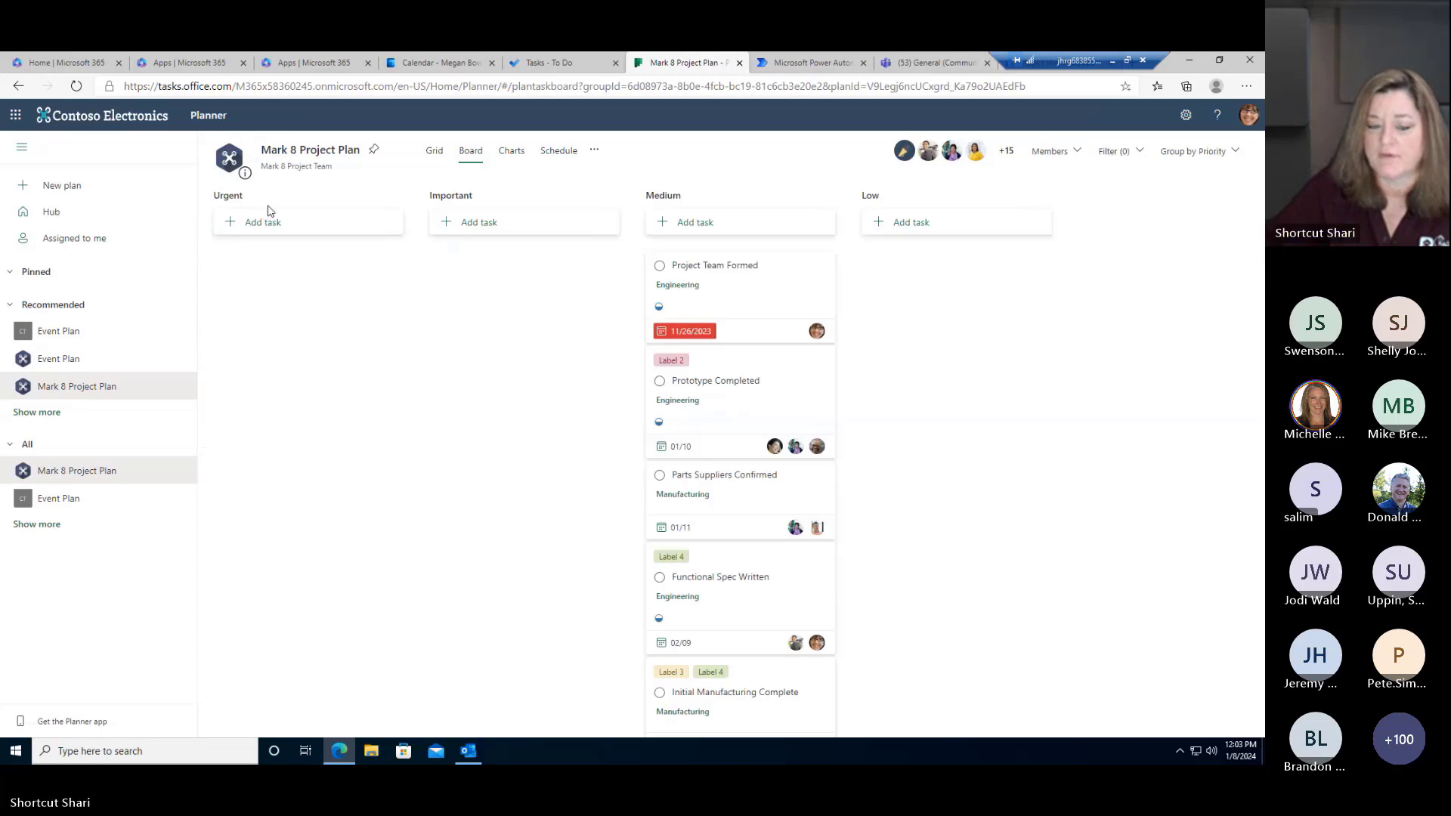
{"action": "left_click", "coordinate": [1211, 157]}
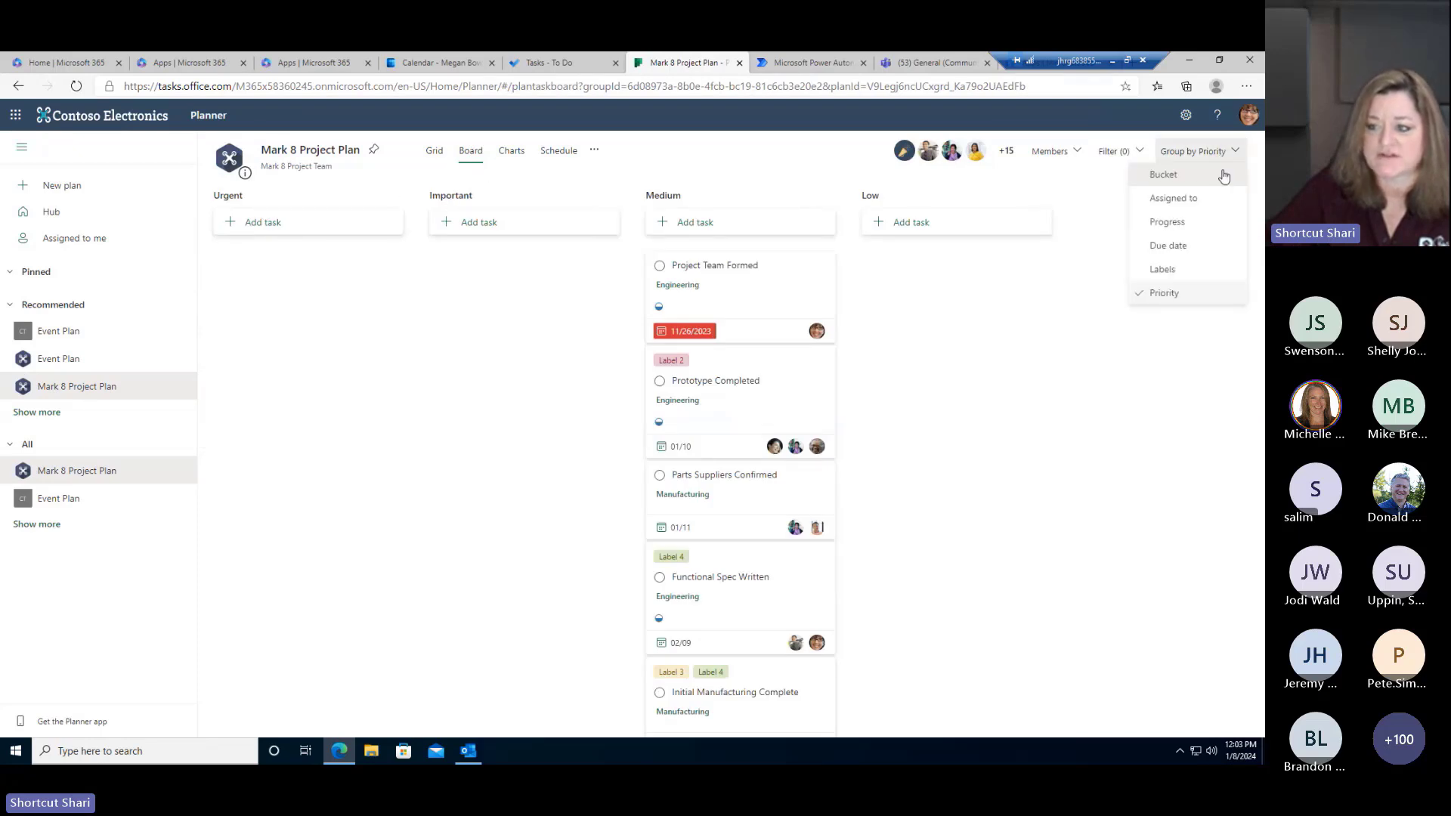
{"action": "left_click", "coordinate": [1173, 193]}
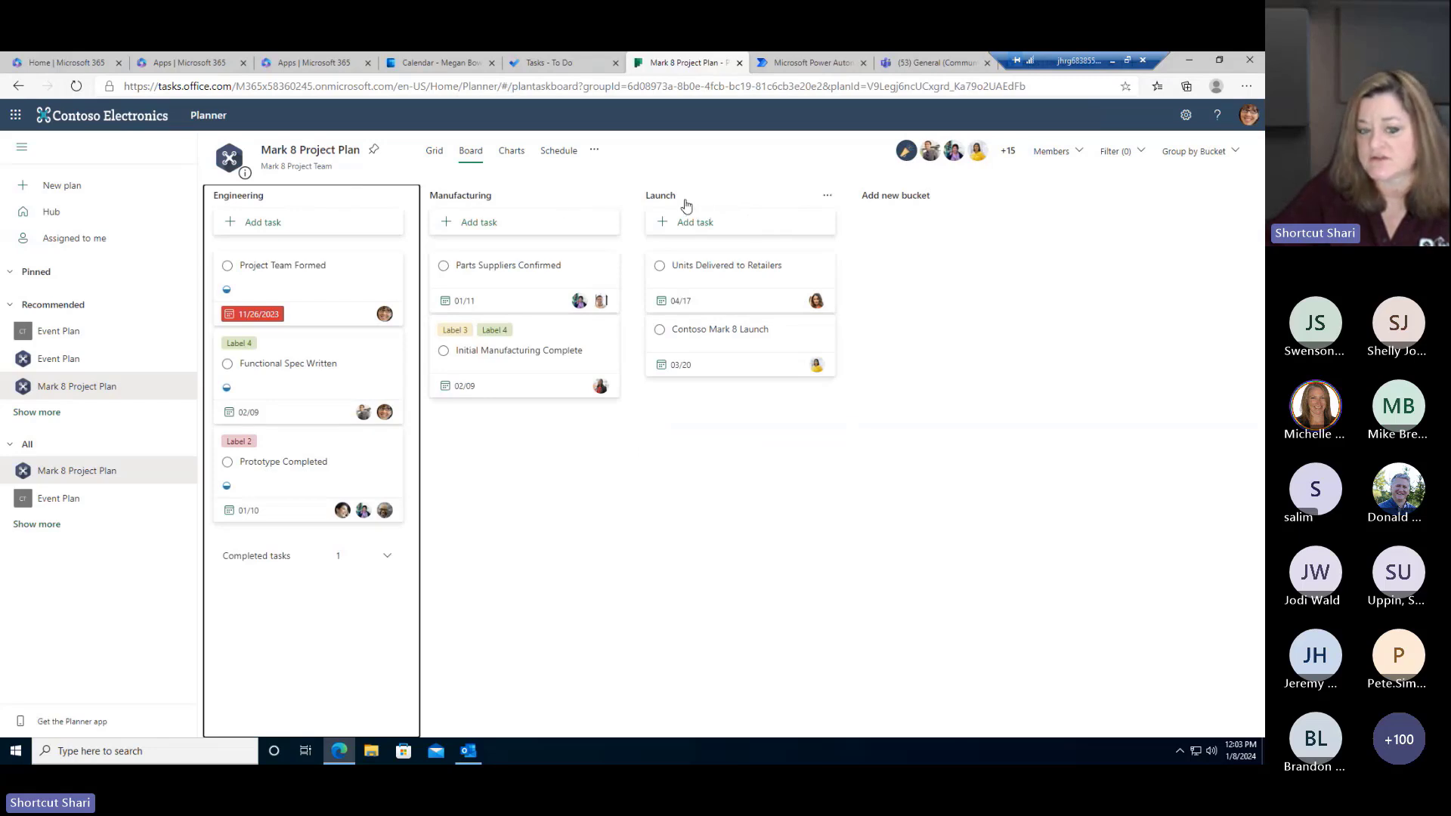
- Move "Functional Spec Written" from Engineering to the Manufacturing bucket and view the plan's additional options
{"action": "left_click_drag", "start_coordinate": [295, 387], "coordinate": [541, 432]}
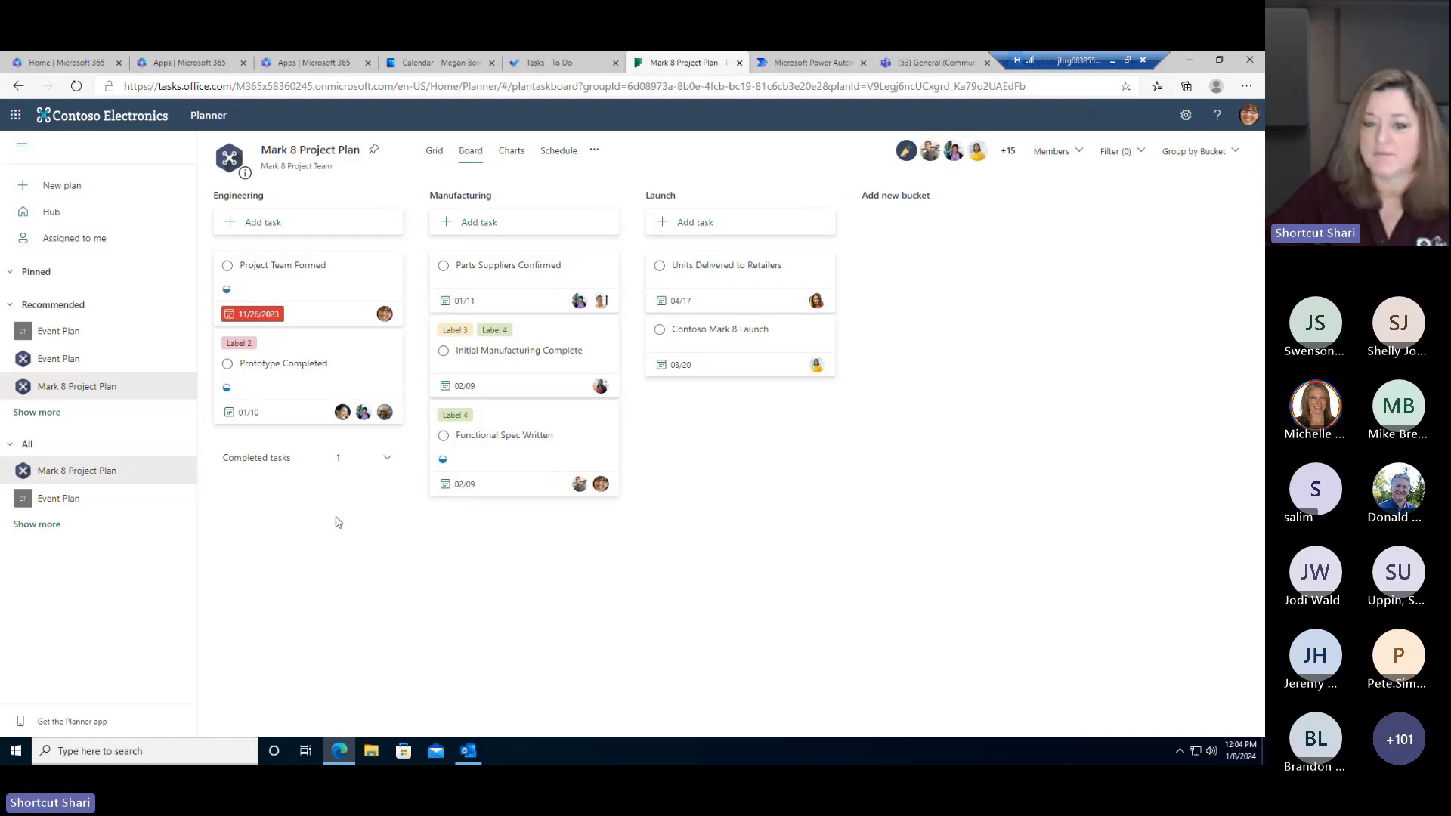
{"action": "left_click", "coordinate": [594, 150]}
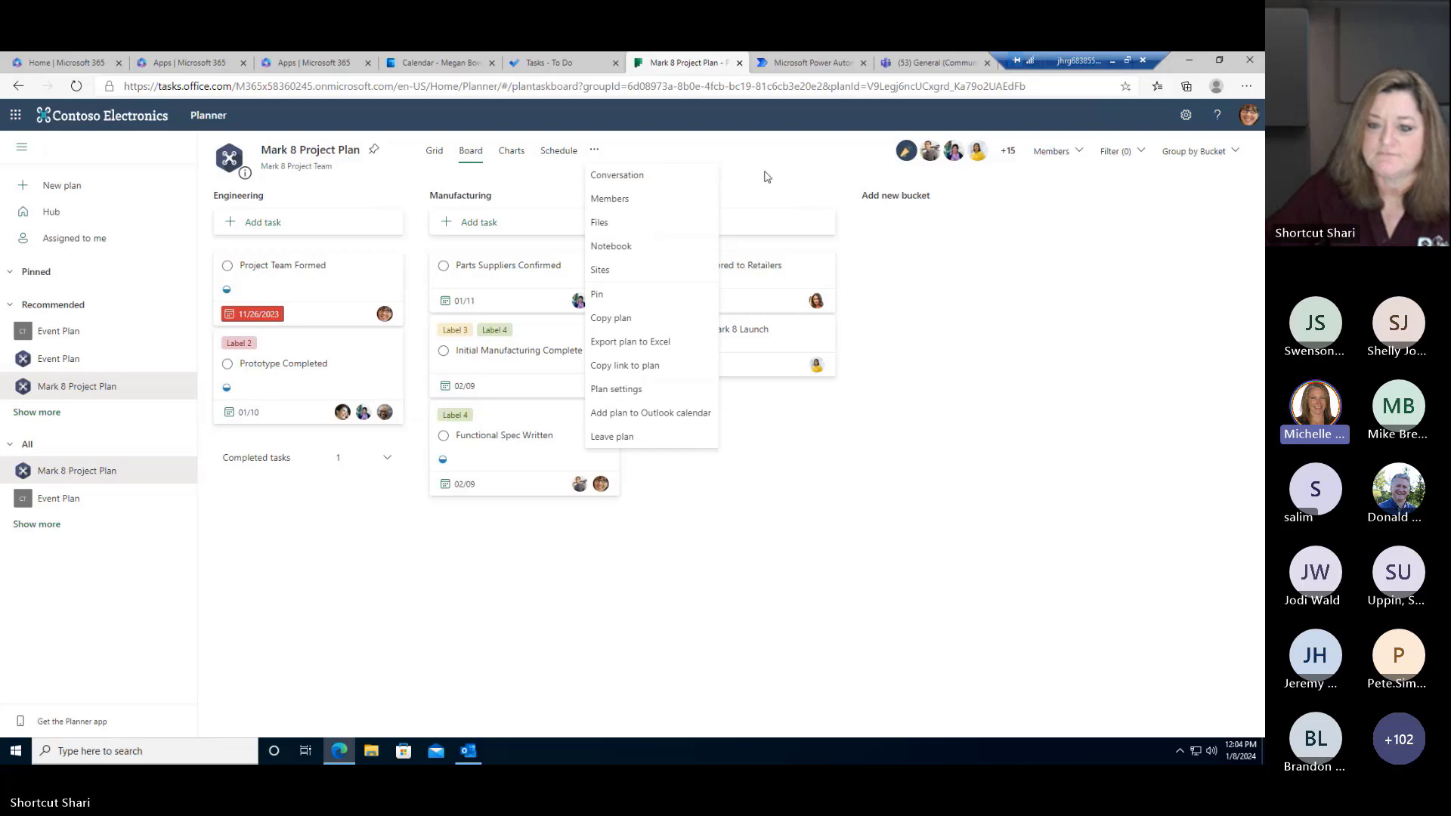
{"action": "key", "text": "Escape"}
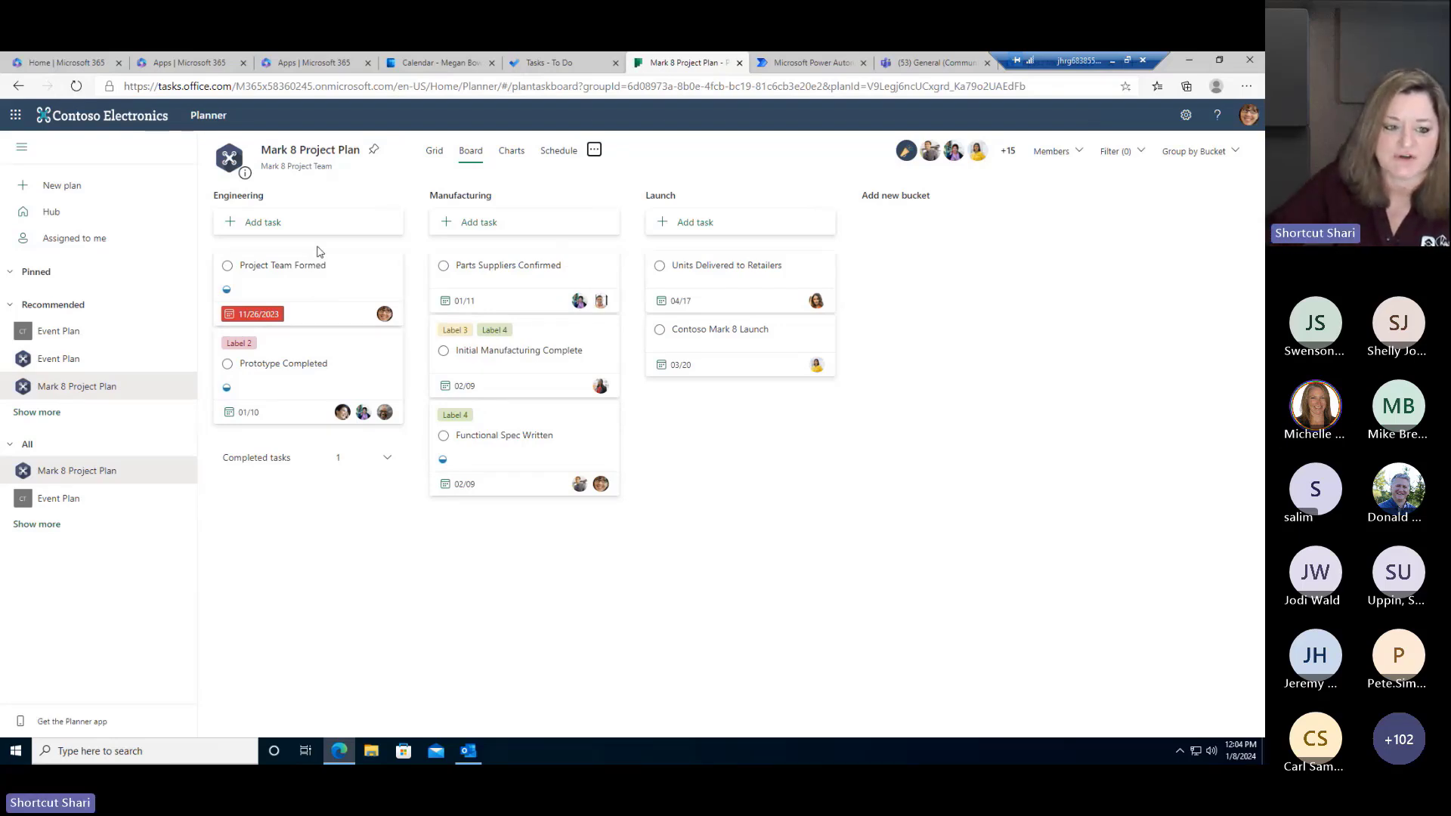
- View the Planner hub and the tasks assigned to me across plans, including their charts and schedule, and return to the board
{"action": "left_click", "coordinate": [53, 214]}
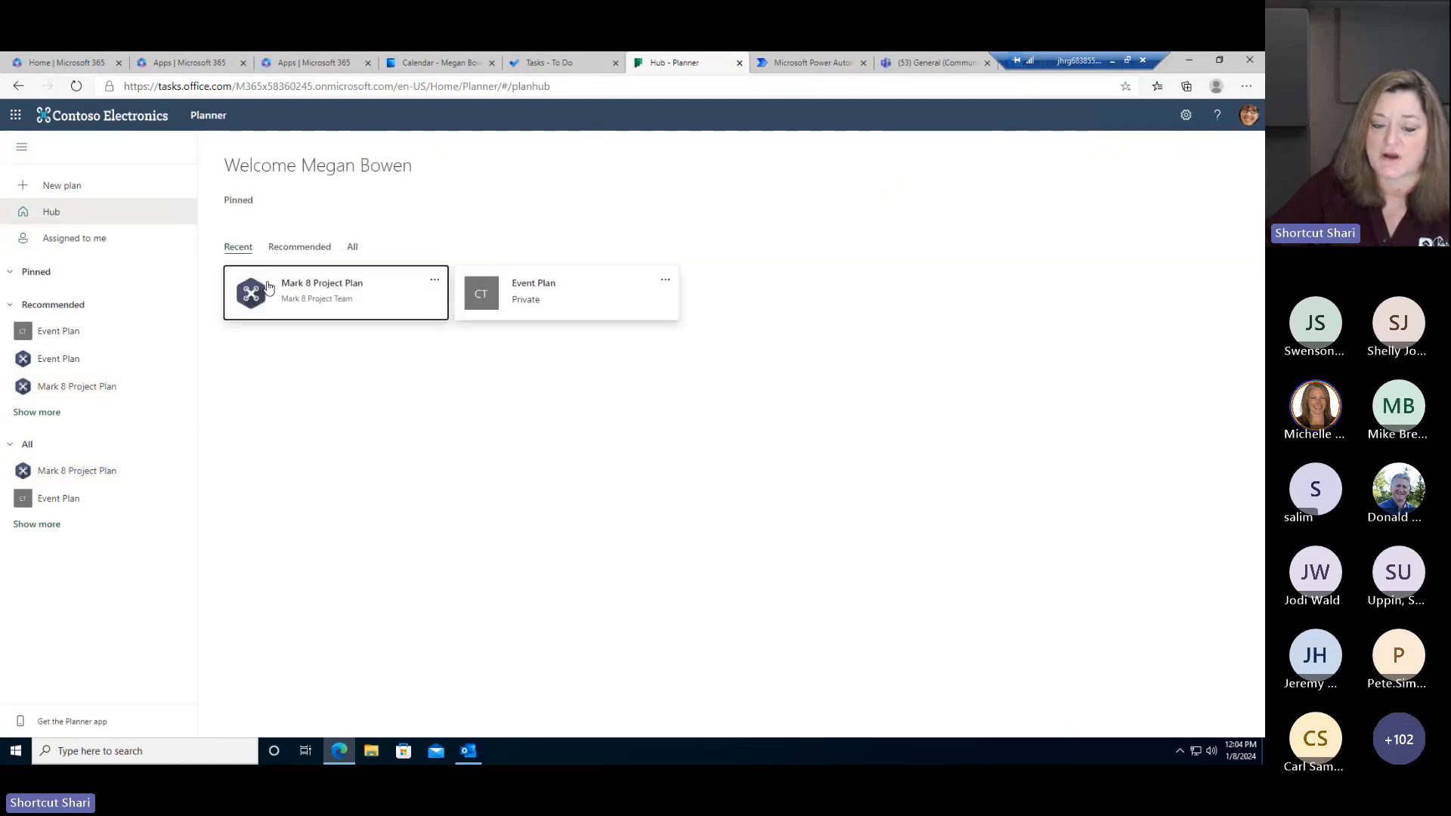
{"action": "left_click", "coordinate": [74, 239]}
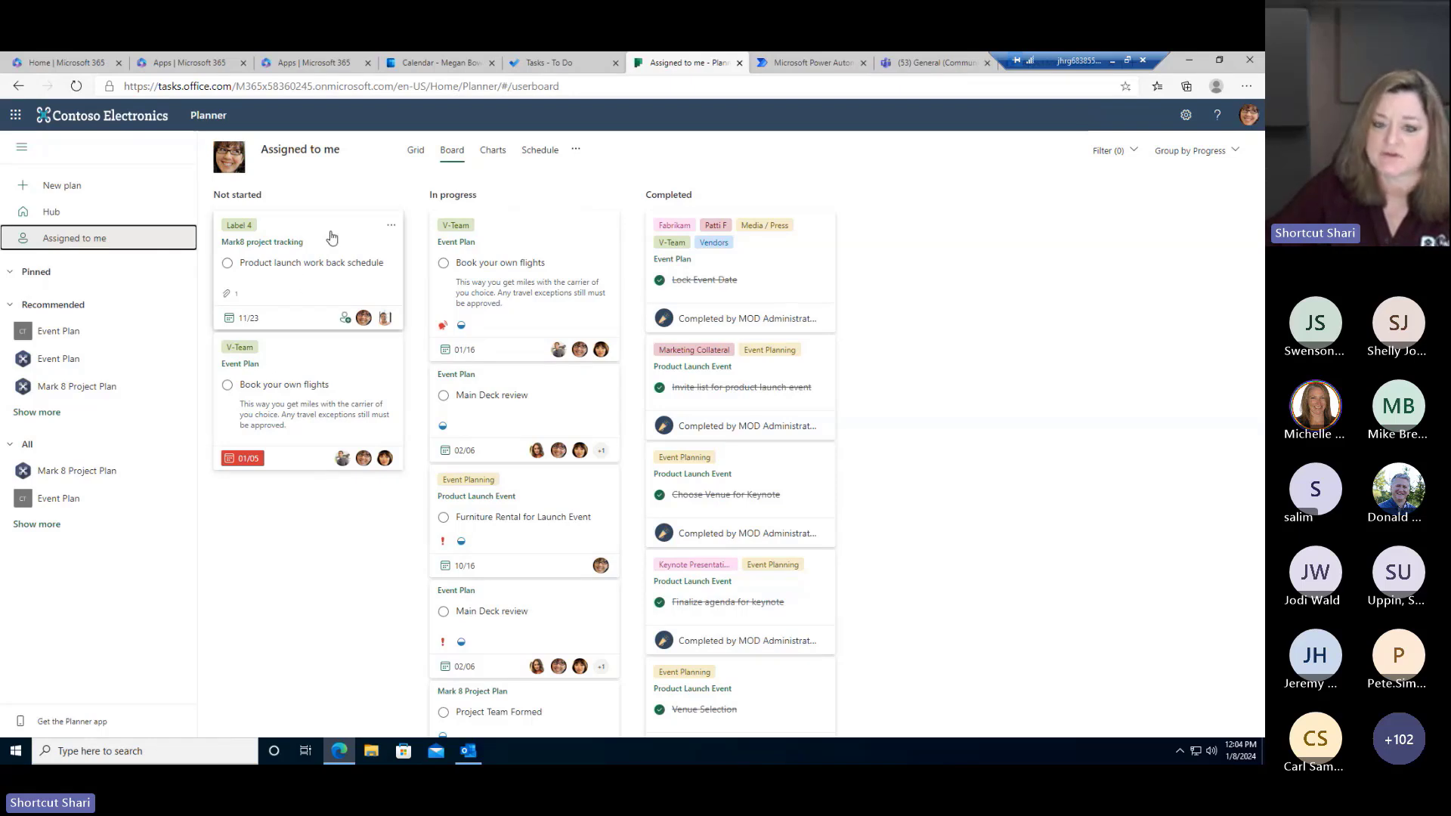
{"action": "left_click", "coordinate": [493, 151]}
{"action": "left_click", "coordinate": [539, 150]}
{"action": "left_click", "coordinate": [451, 155]}
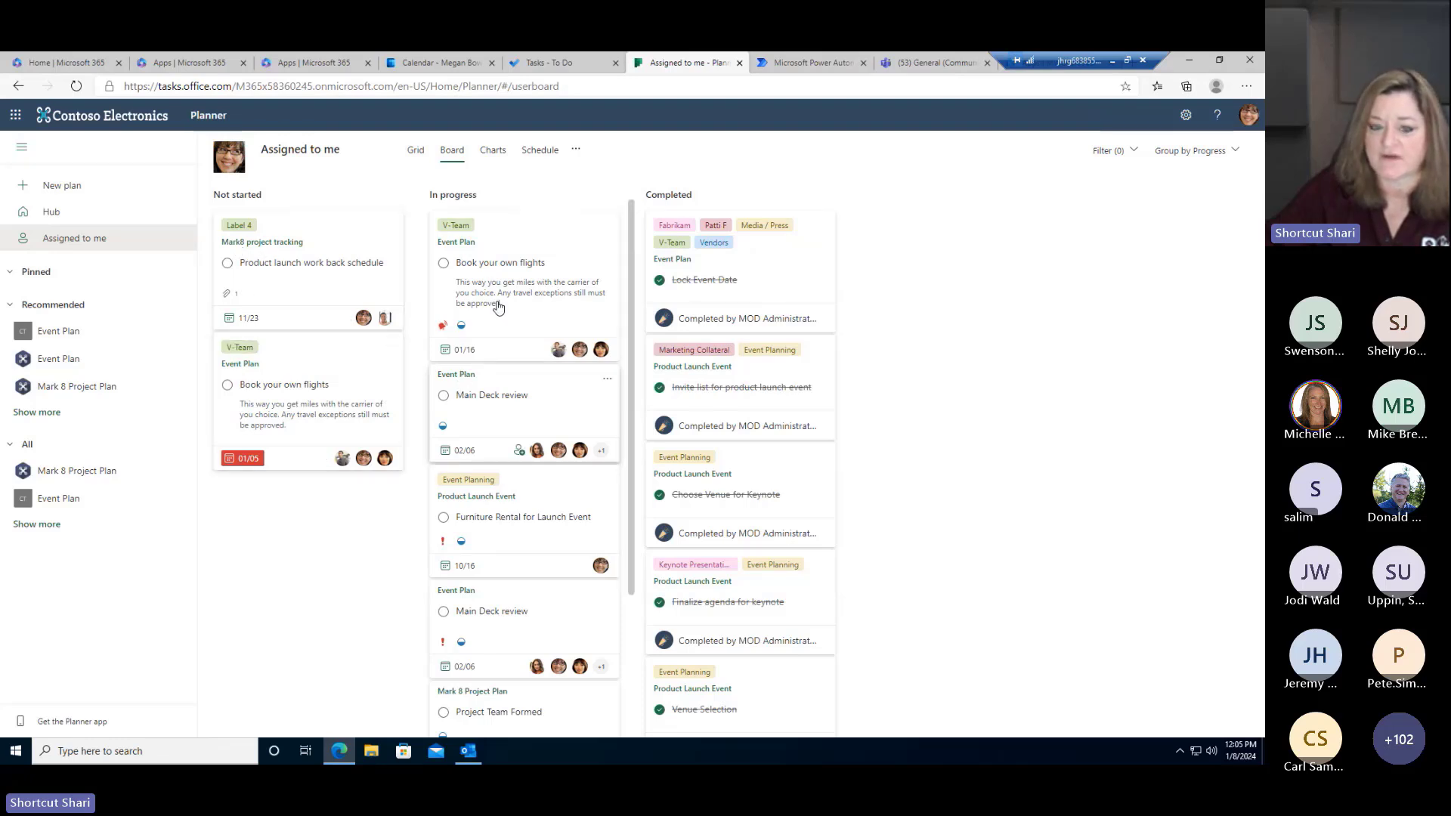
- Try to move "Product launch work back schedule" from Not started to In progress on the assigned tasks board
{"action": "left_click_drag", "start_coordinate": [525, 526], "coordinate": [438, 469]}
{"action": "left_click_drag", "start_coordinate": [318, 272], "coordinate": [580, 574]}
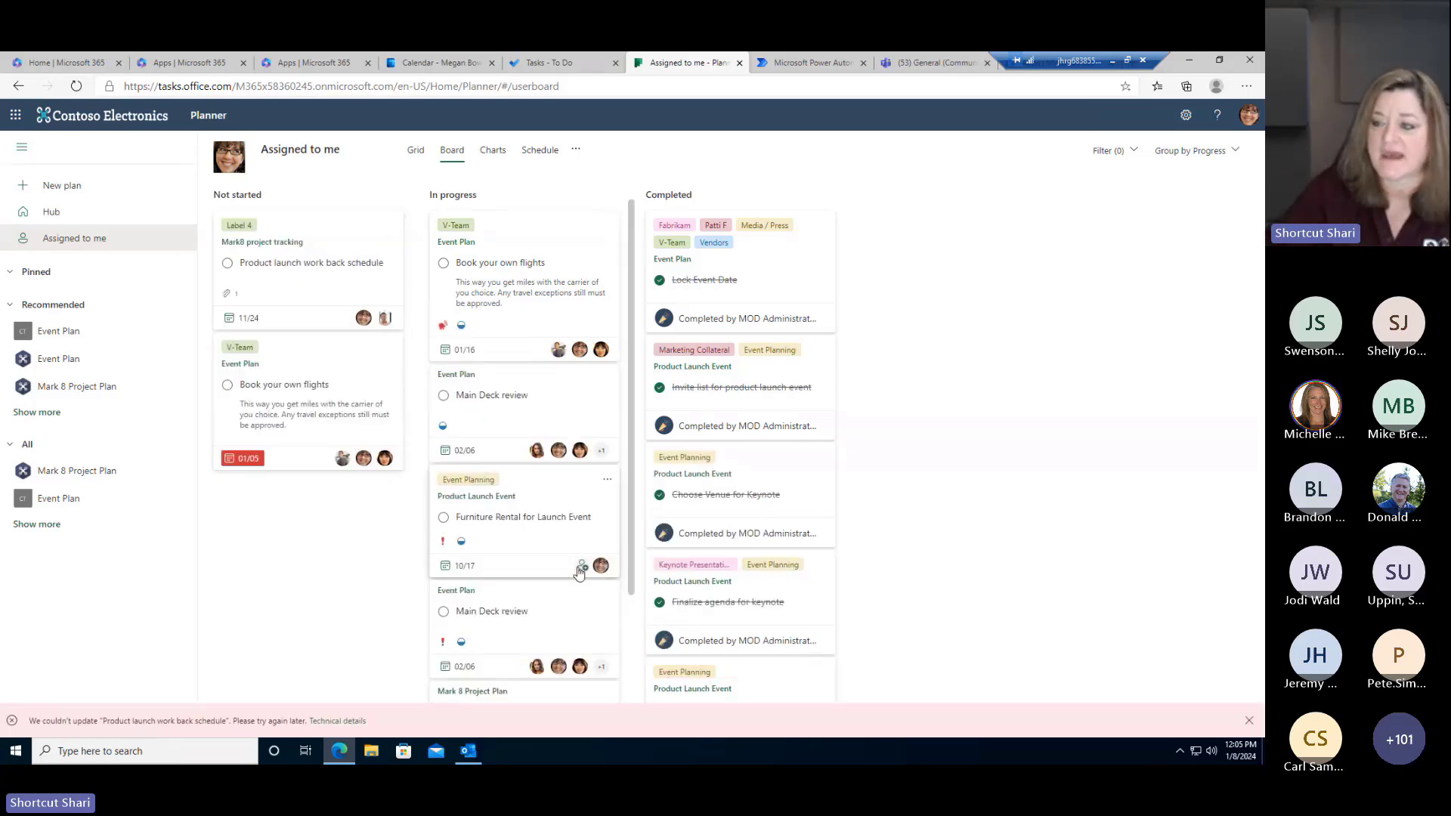
- Group the assigned tasks by Plan, by Due date and finally by Priority
{"action": "left_click", "coordinate": [1221, 152]}
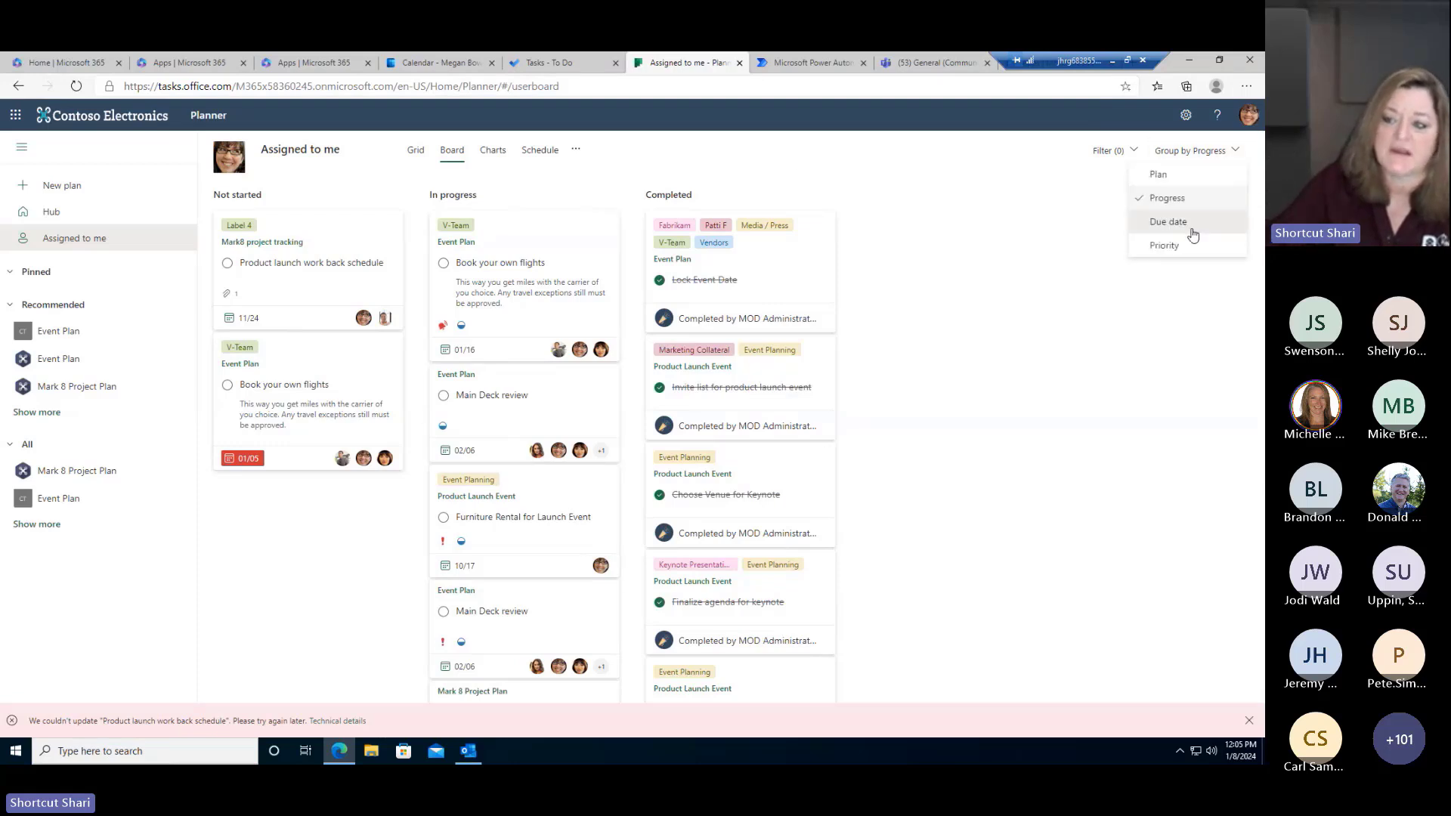
{"action": "left_click", "coordinate": [1158, 174]}
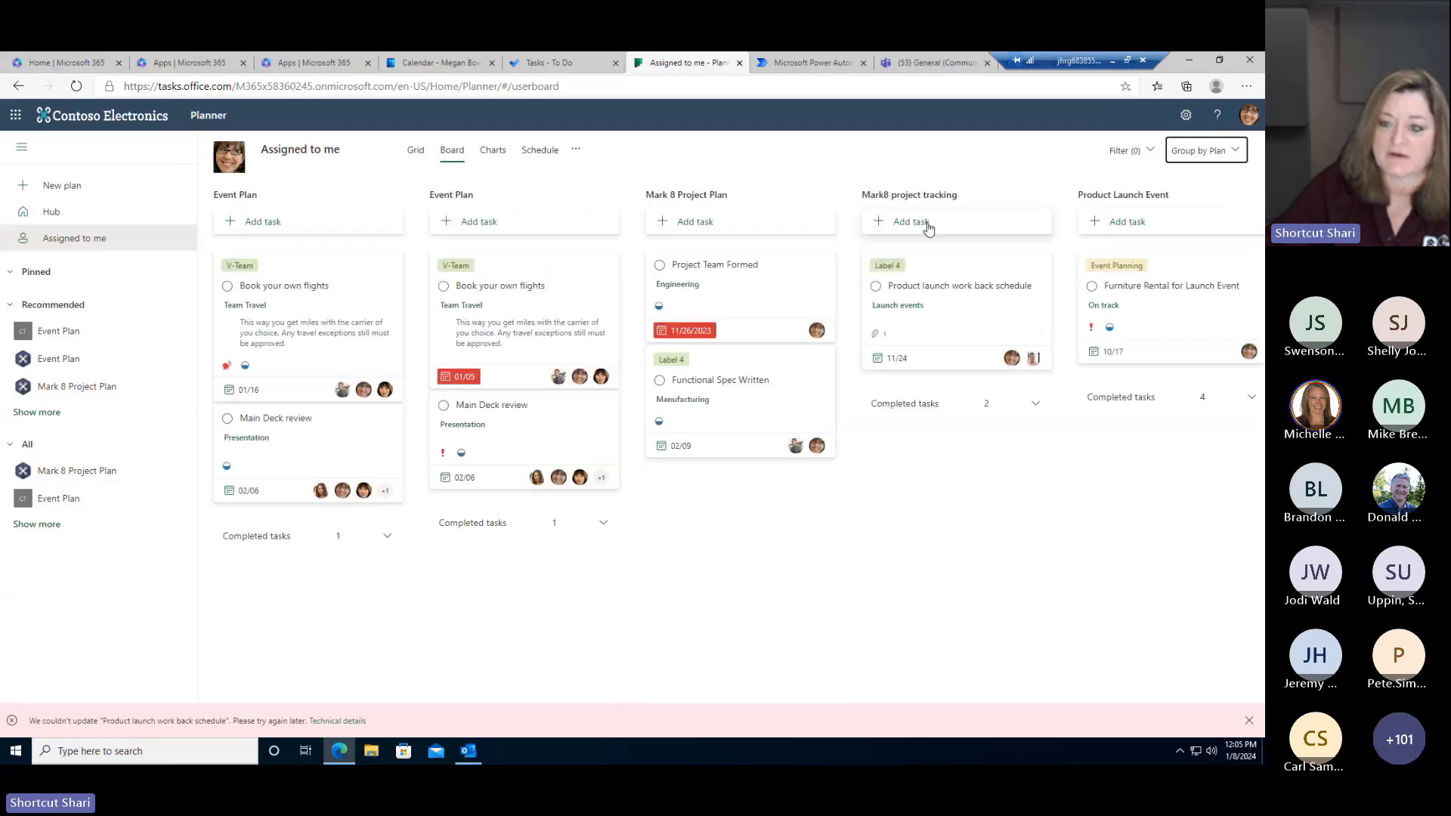
{"action": "left_click", "coordinate": [1205, 151]}
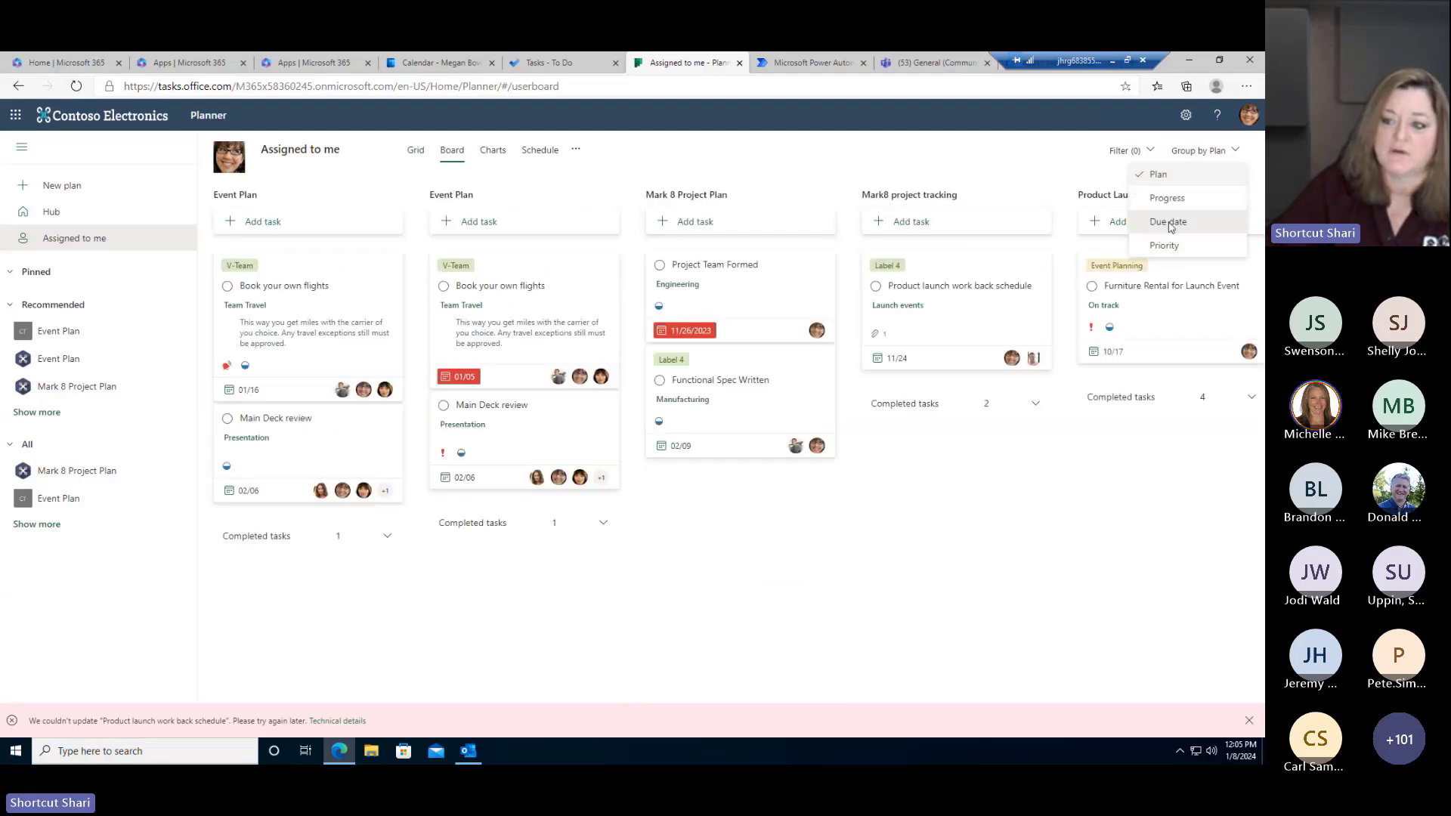
{"action": "left_click", "coordinate": [1169, 227]}
{"action": "left_click", "coordinate": [1202, 150]}
{"action": "left_click", "coordinate": [1168, 246]}
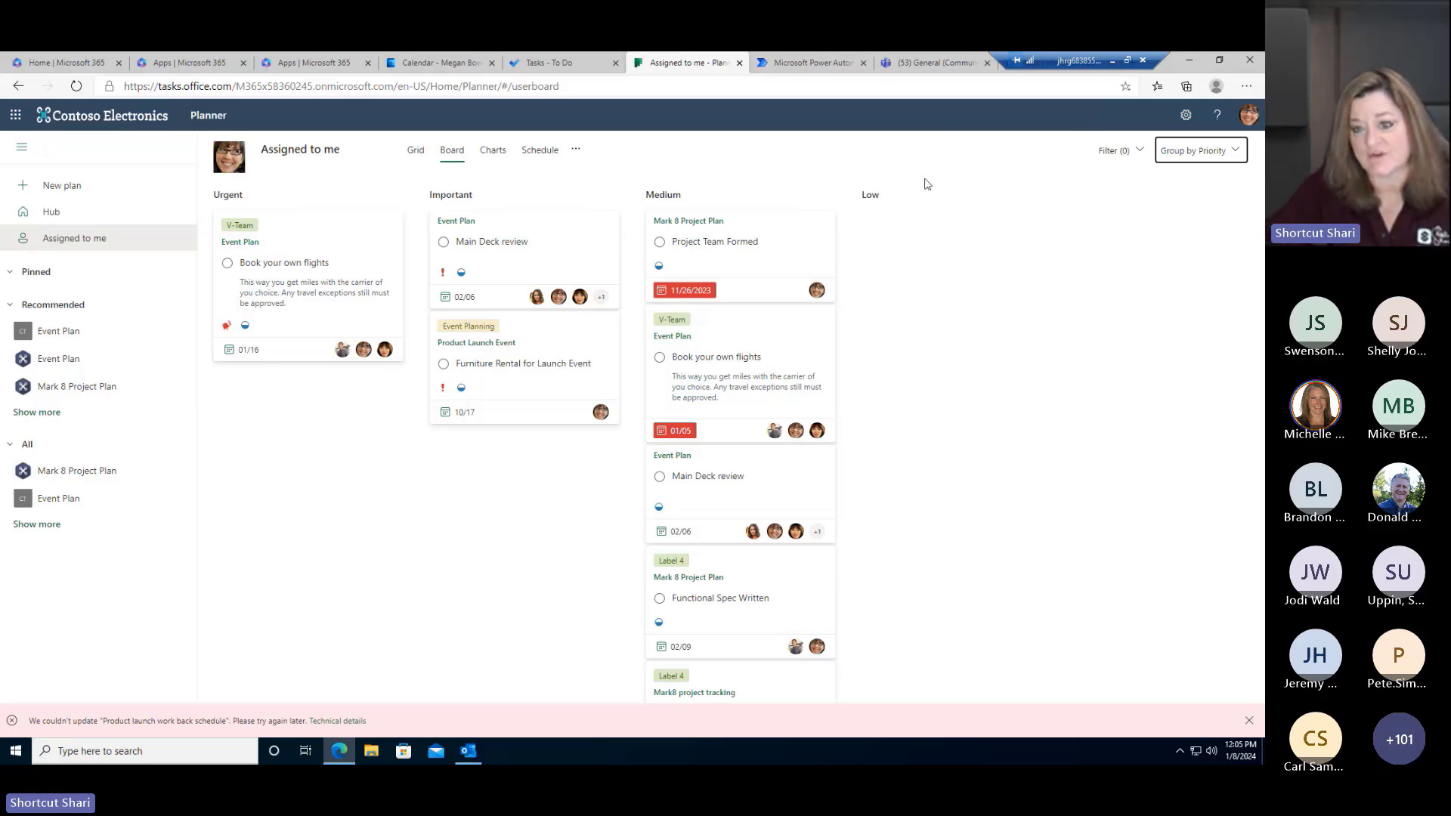
- Switch to Power Automate and start a new flow with Describe it to design it
{"action": "left_click", "coordinate": [788, 64]}
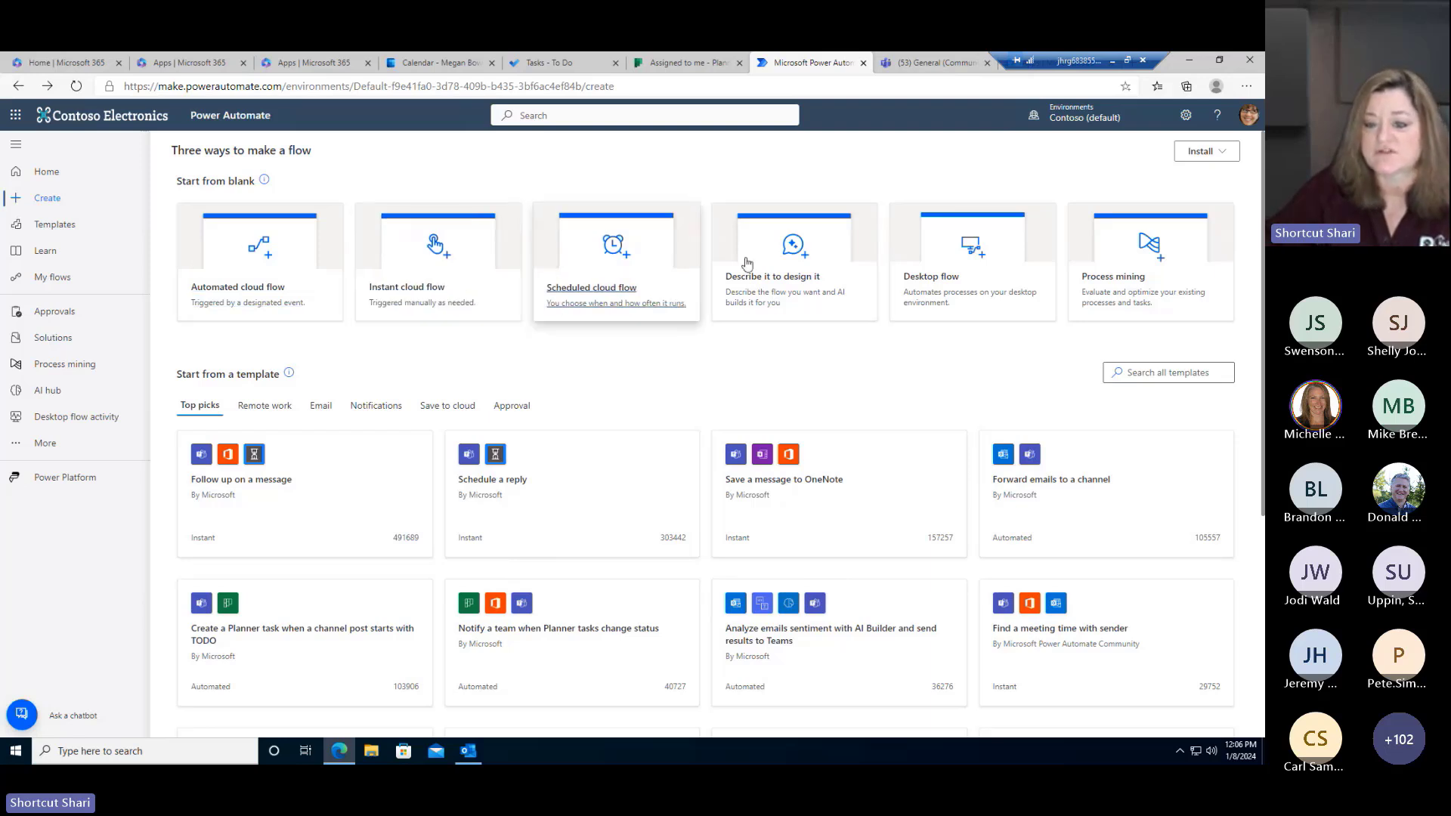
{"action": "left_click", "coordinate": [761, 283]}
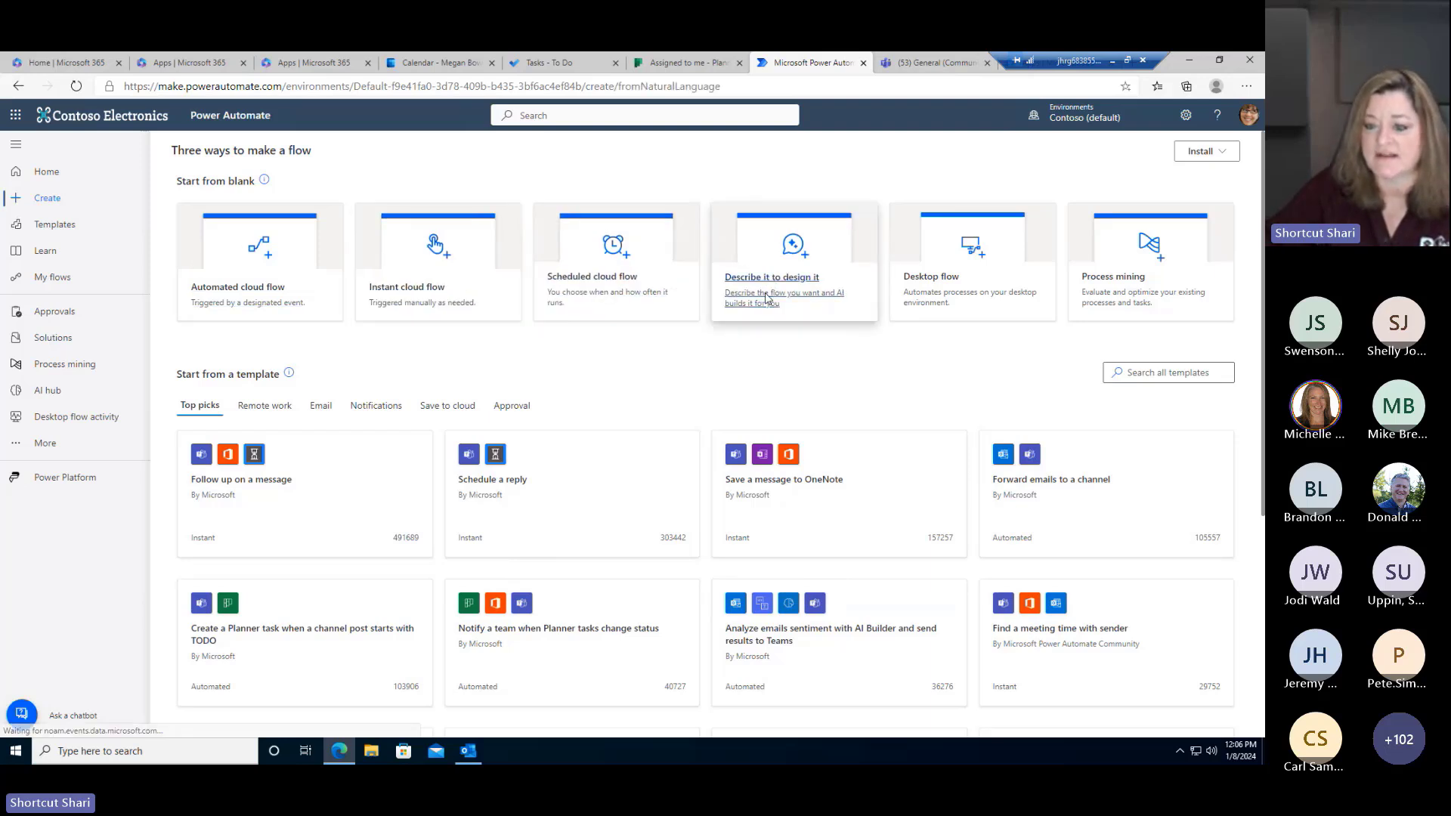
{"action": "left_click", "coordinate": [575, 198]}
{"action": "key", "text": "super+v"}
{"action": "left_click", "coordinate": [585, 401]}
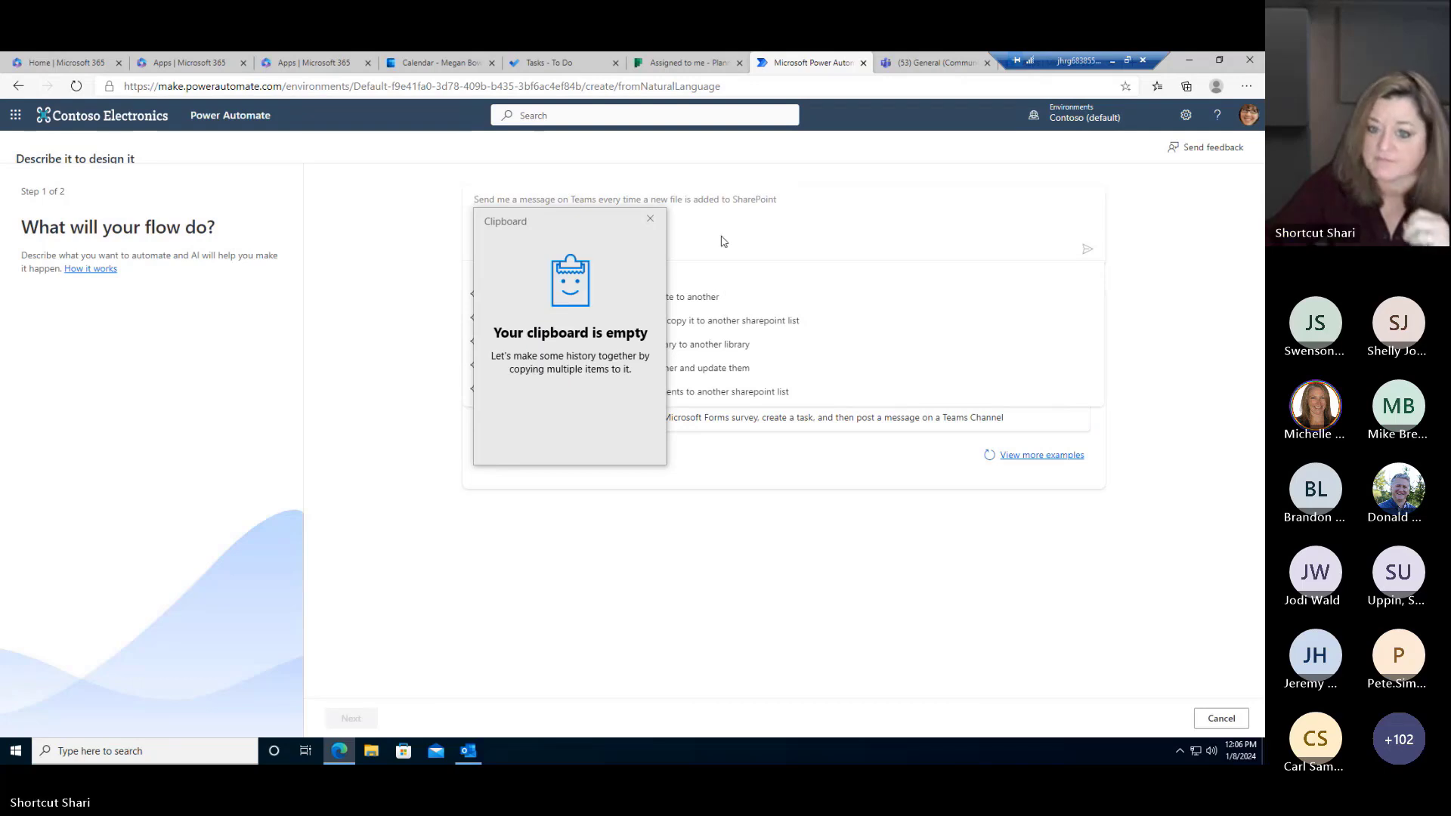
{"action": "left_click", "coordinate": [650, 218]}
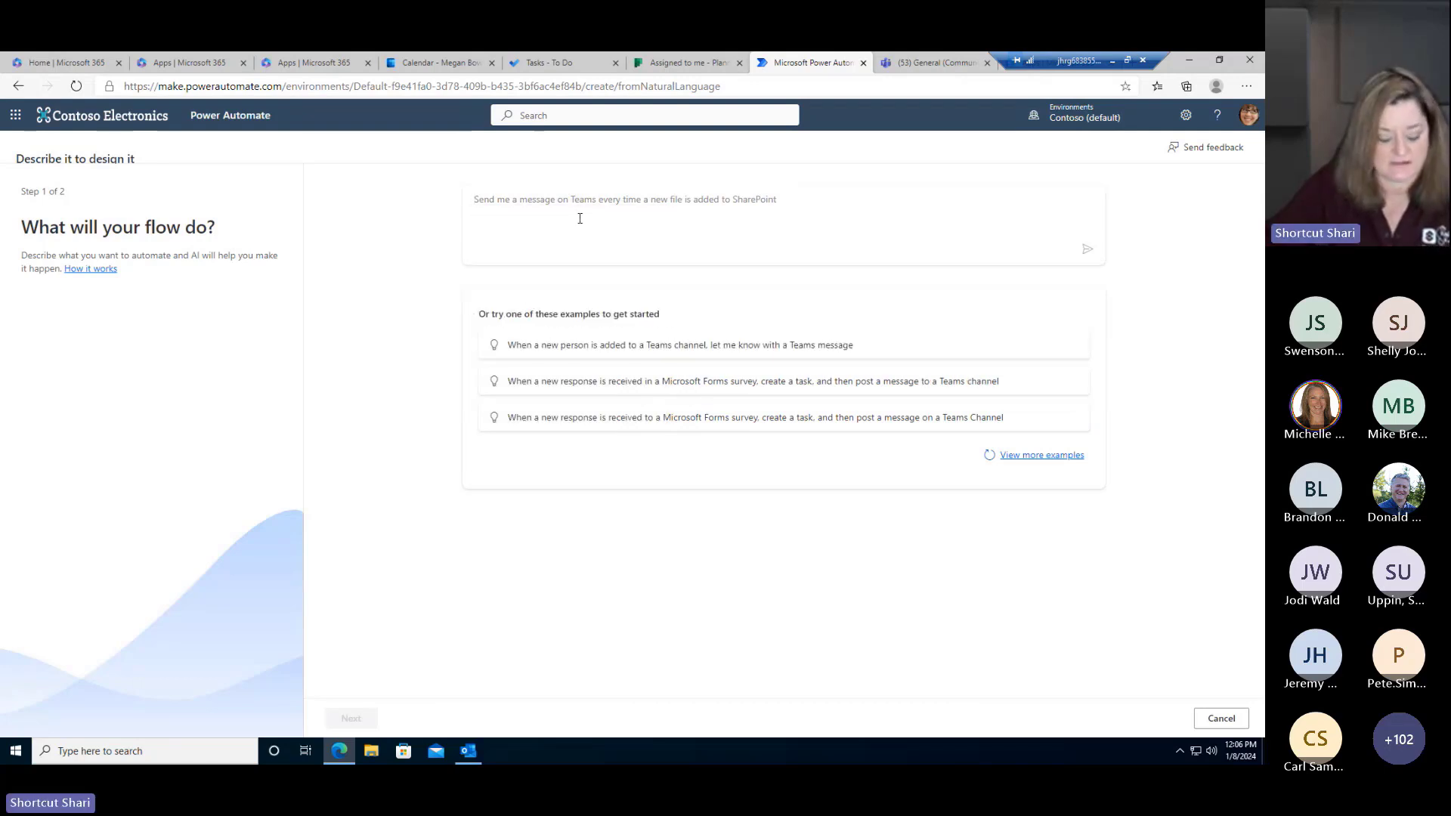
{"action": "key", "text": "super+v"}
{"action": "left_click", "coordinate": [651, 219]}
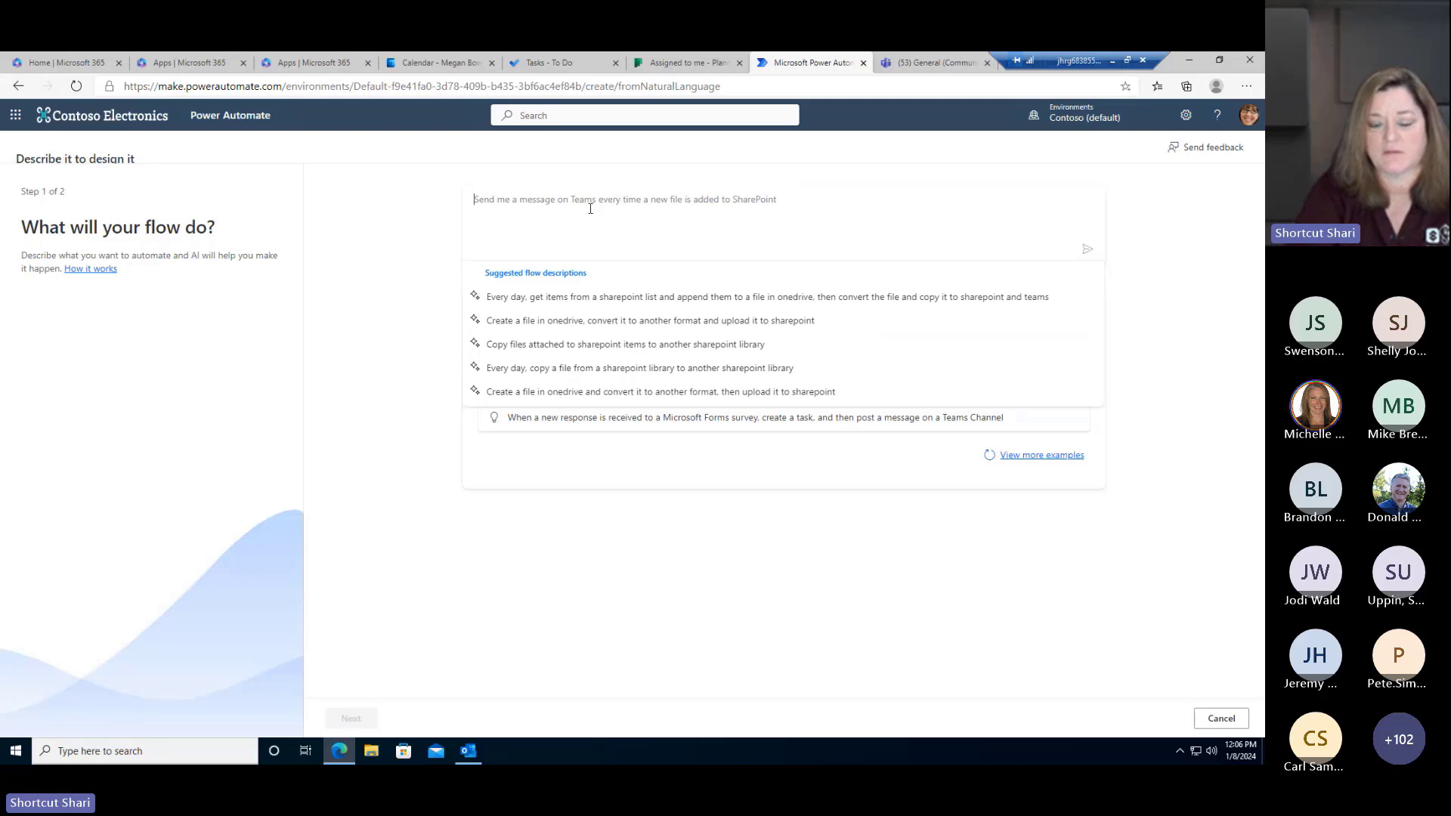
- Describe the flow as "Add a task to planner" and use the suggestion "Create a task in Planner when an email is categorized as Mark 8 Plan"
{"action": "type", "text": "Add a"}
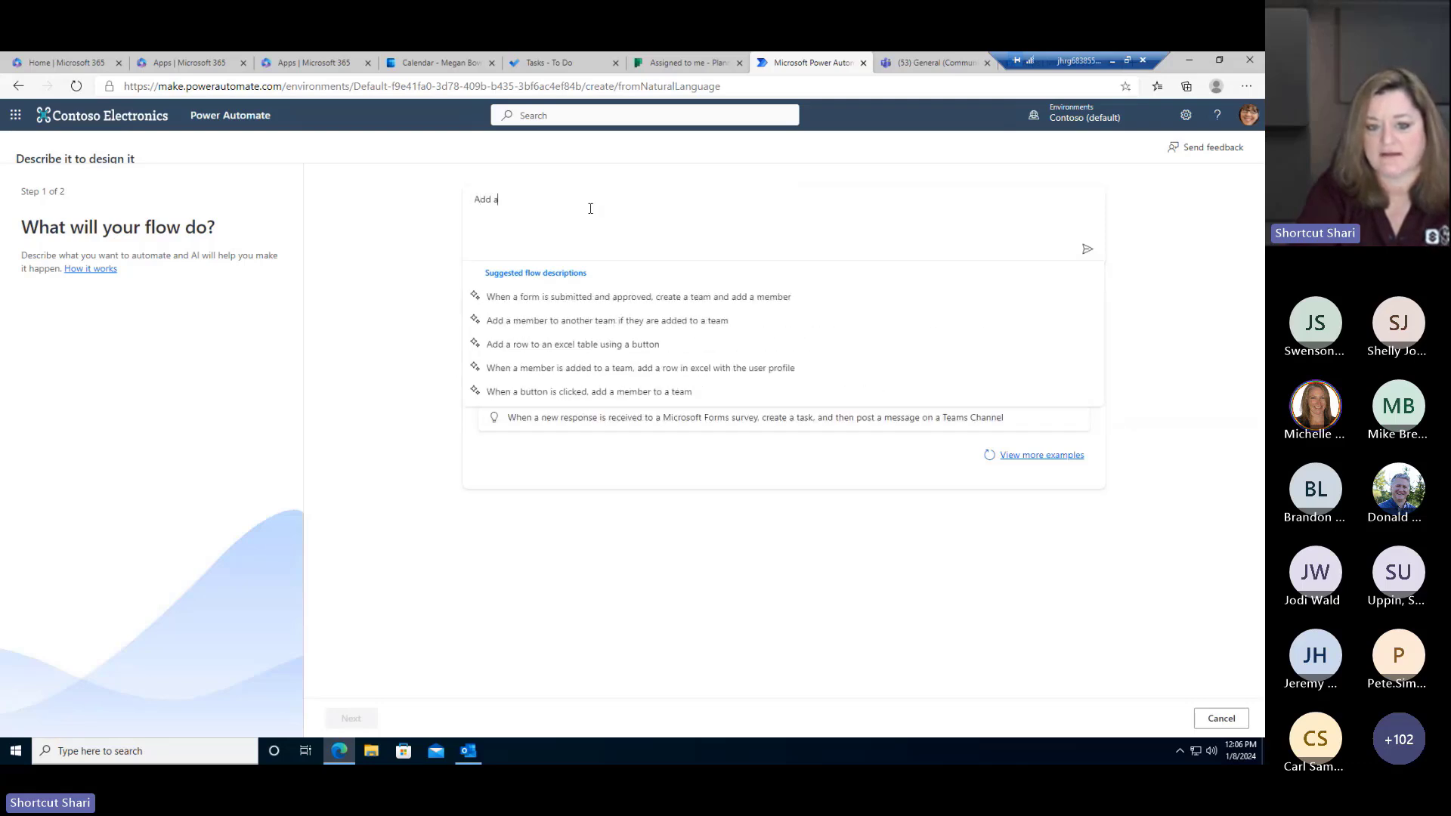
{"action": "type", "text": " task "}
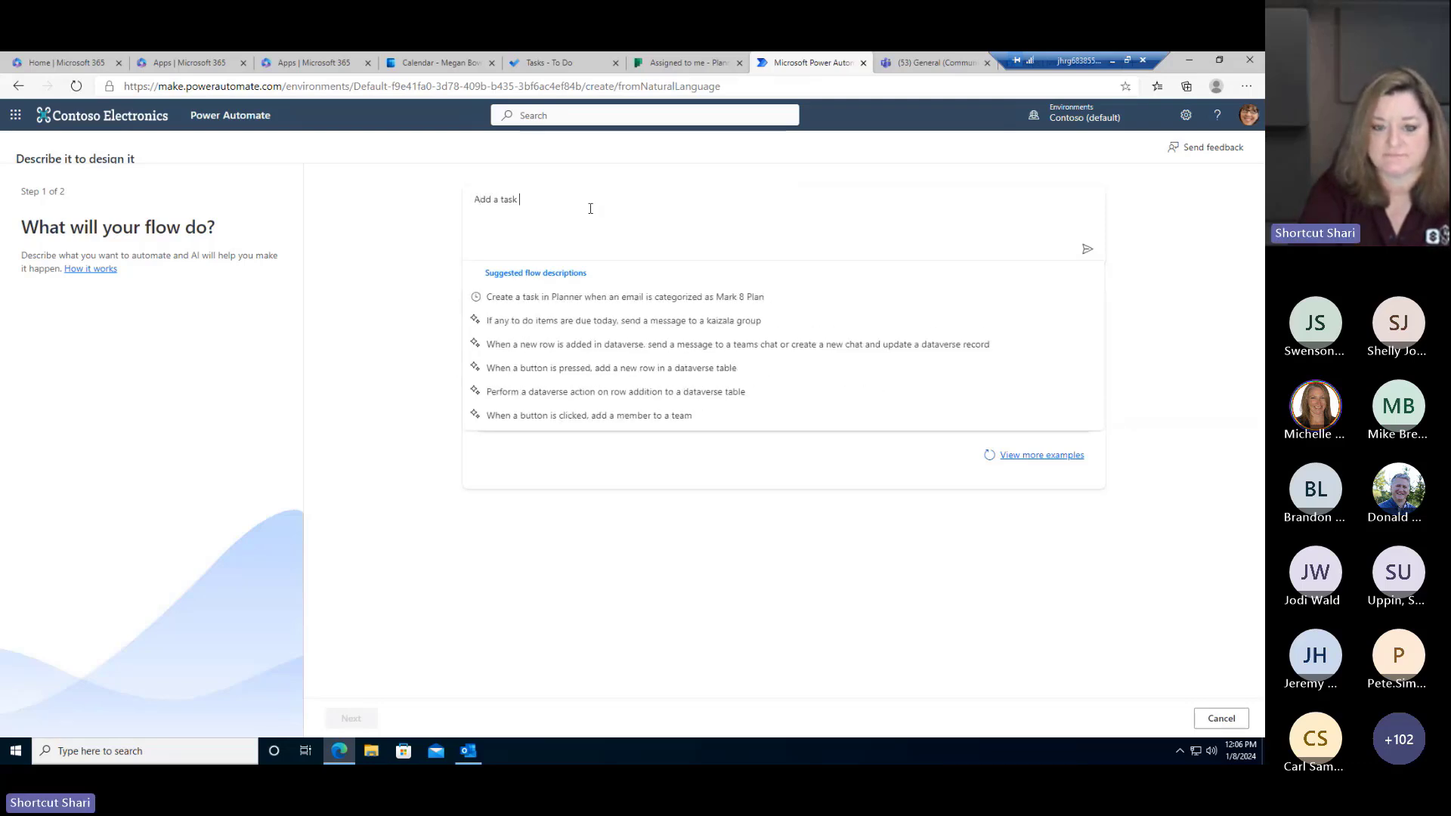
{"action": "type", "text": "to planner"}
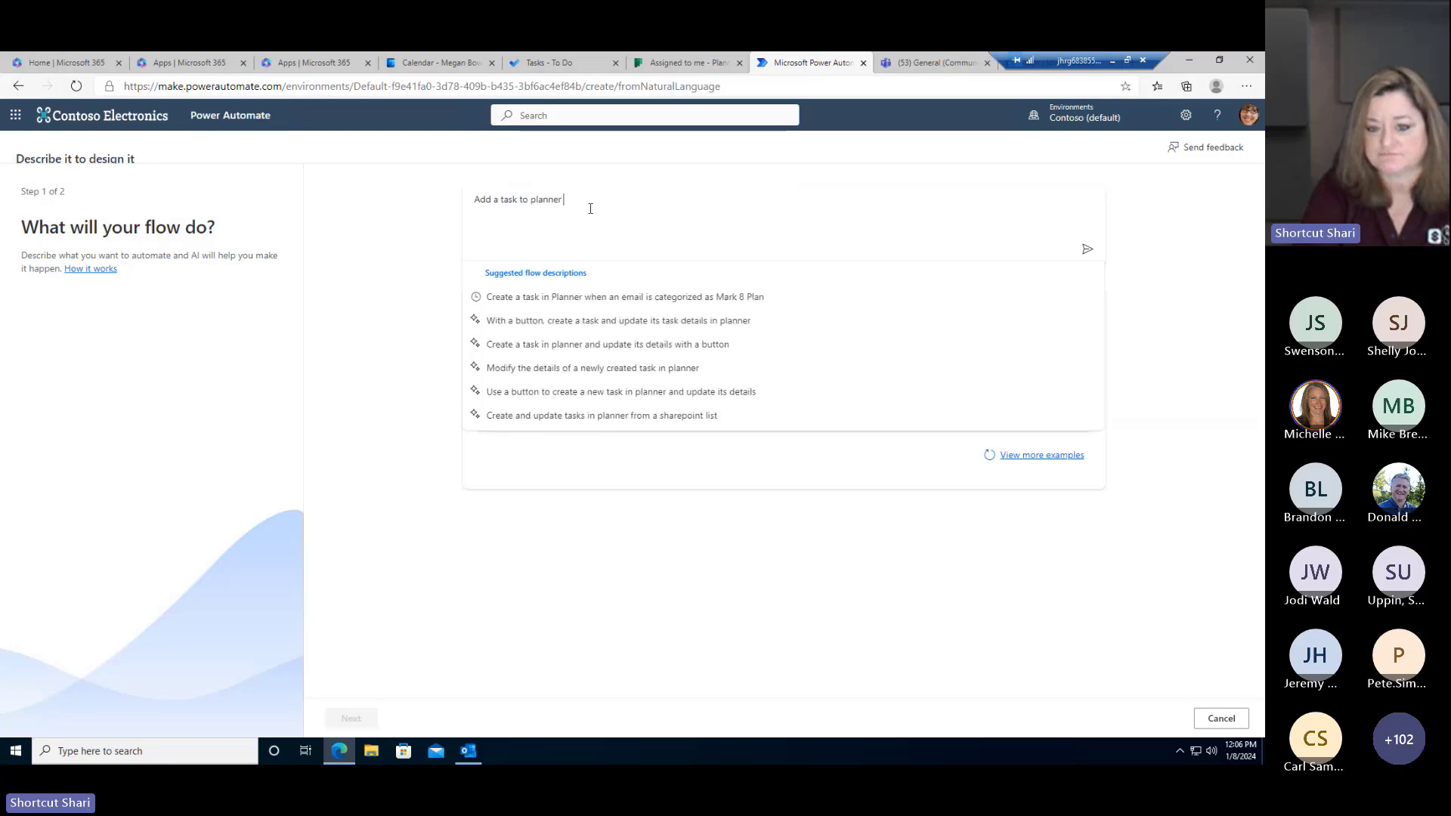
{"action": "left_click", "coordinate": [632, 298]}
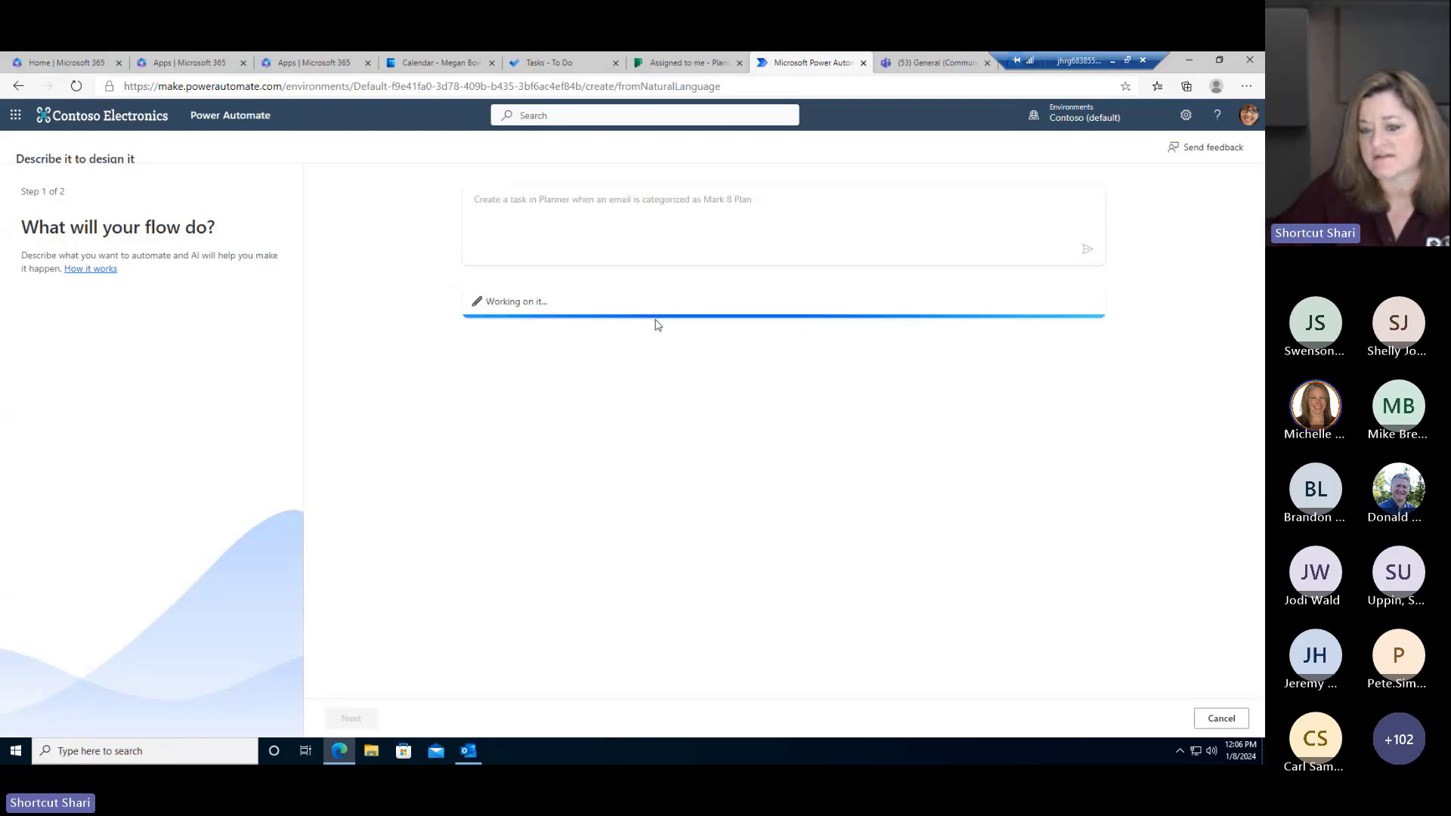
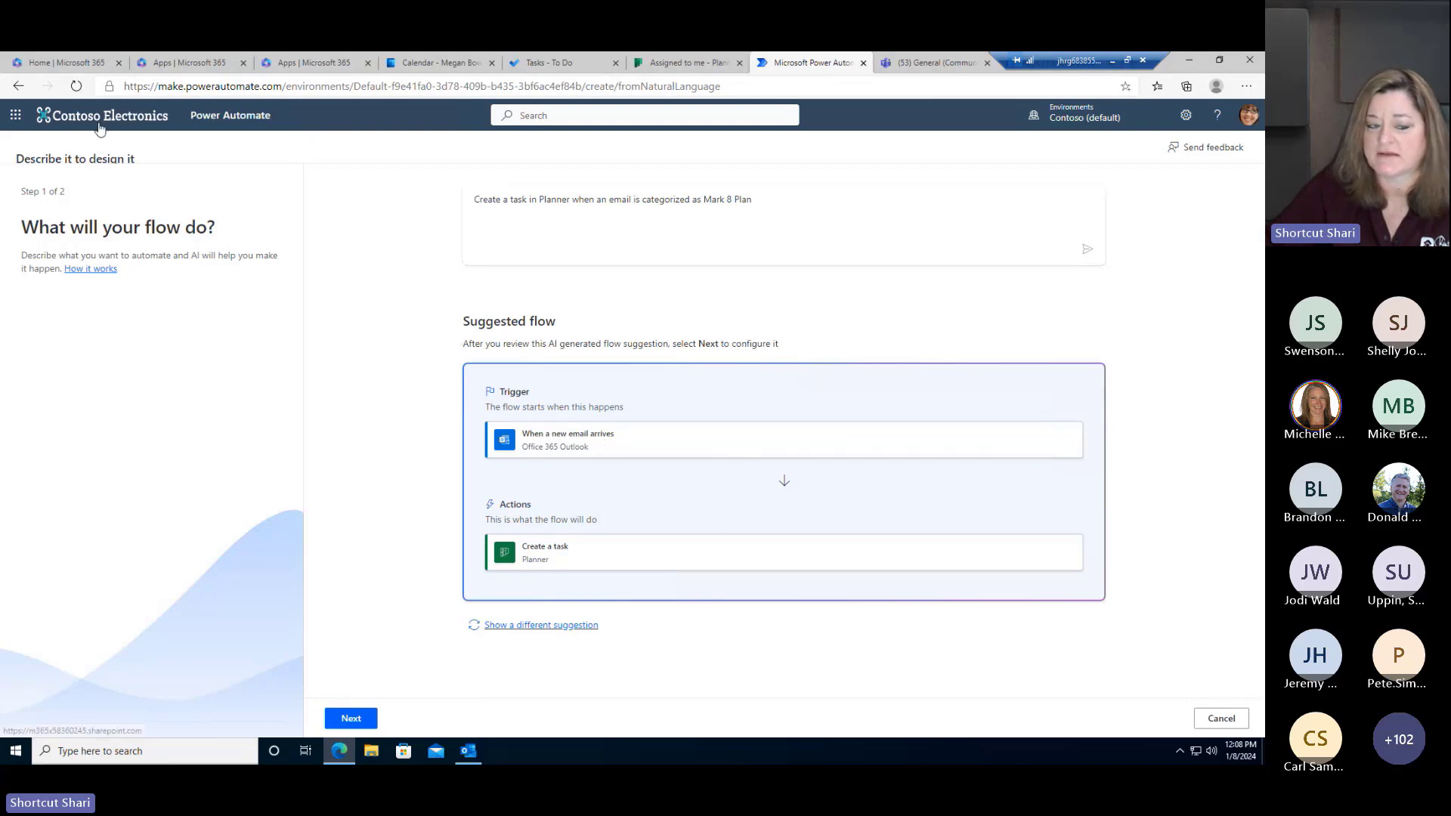
- Leave the suggested flow and search the Power Automate templates for "planner"
{"action": "left_click", "coordinate": [18, 87]}
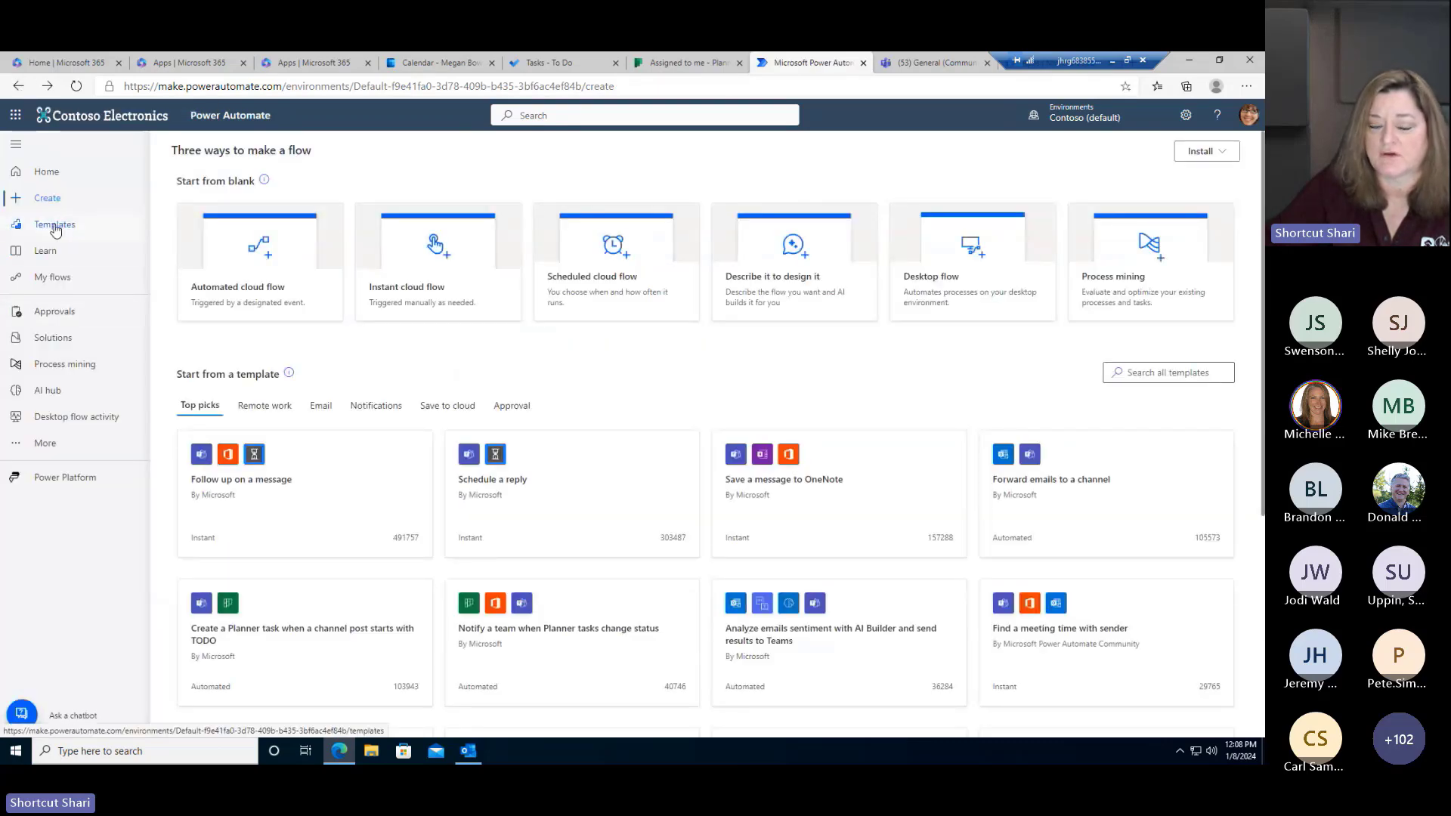
{"action": "left_click", "coordinate": [55, 224]}
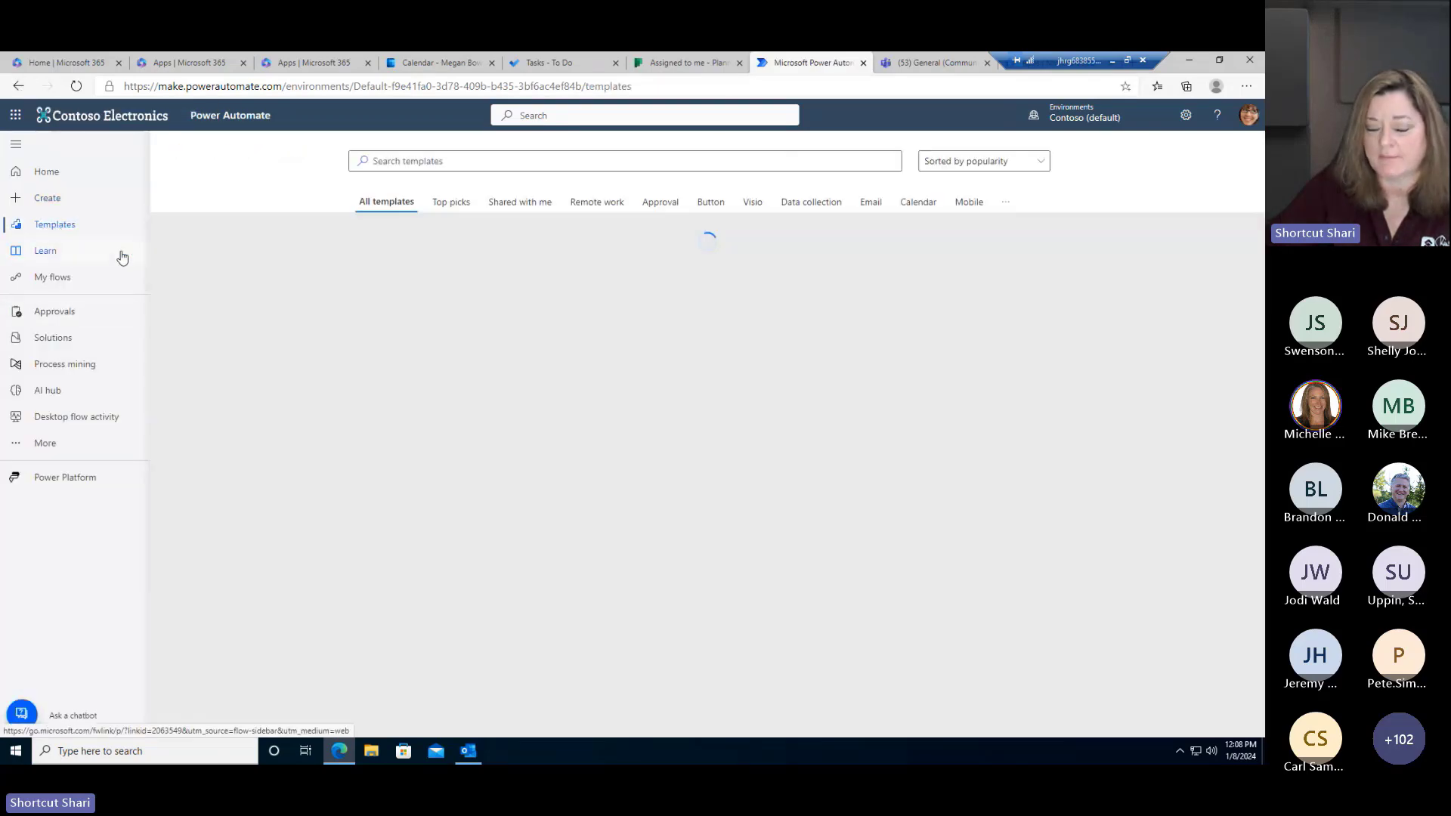
{"action": "left_click", "coordinate": [398, 163]}
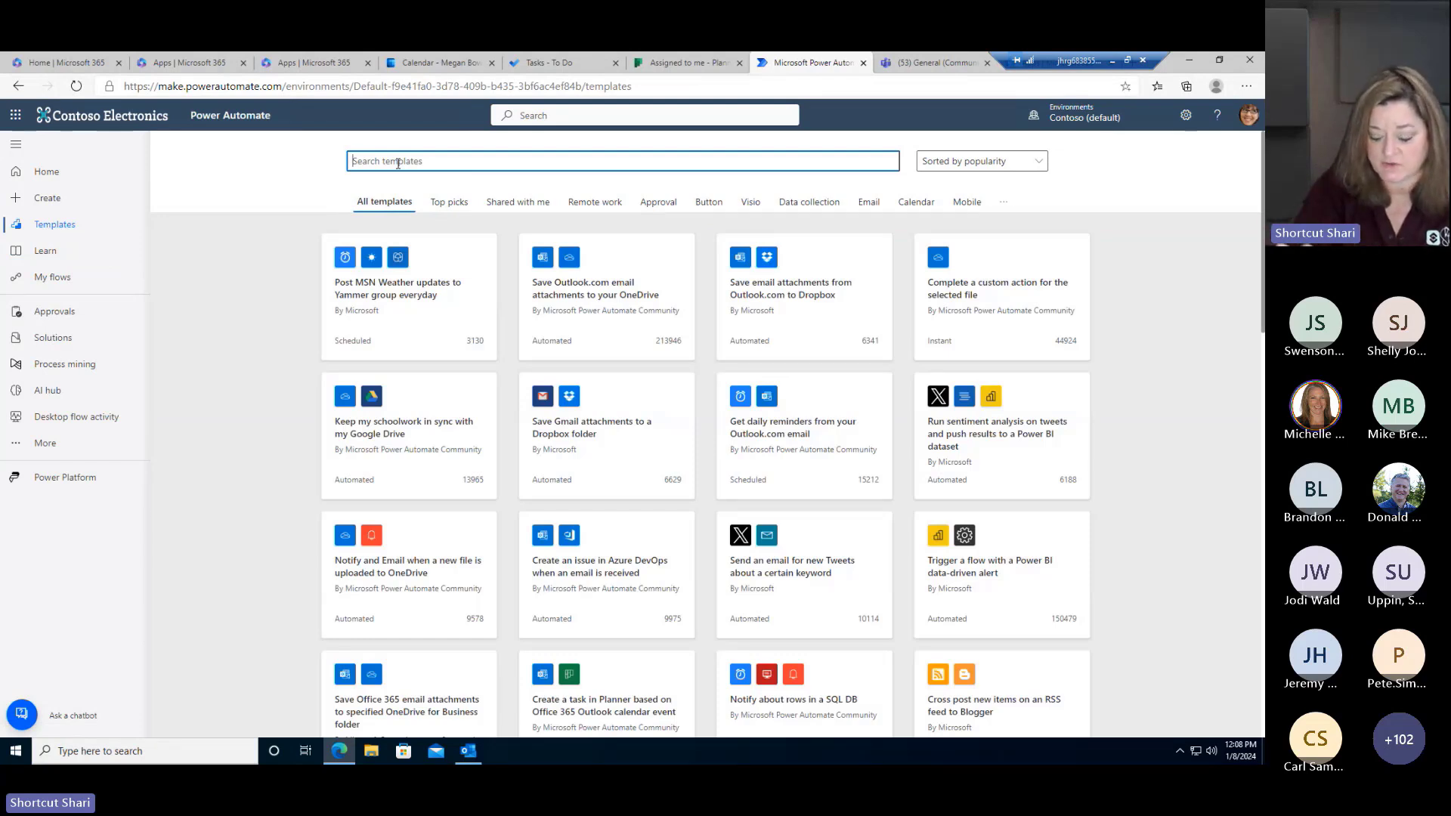
{"action": "type", "text": "planner"}
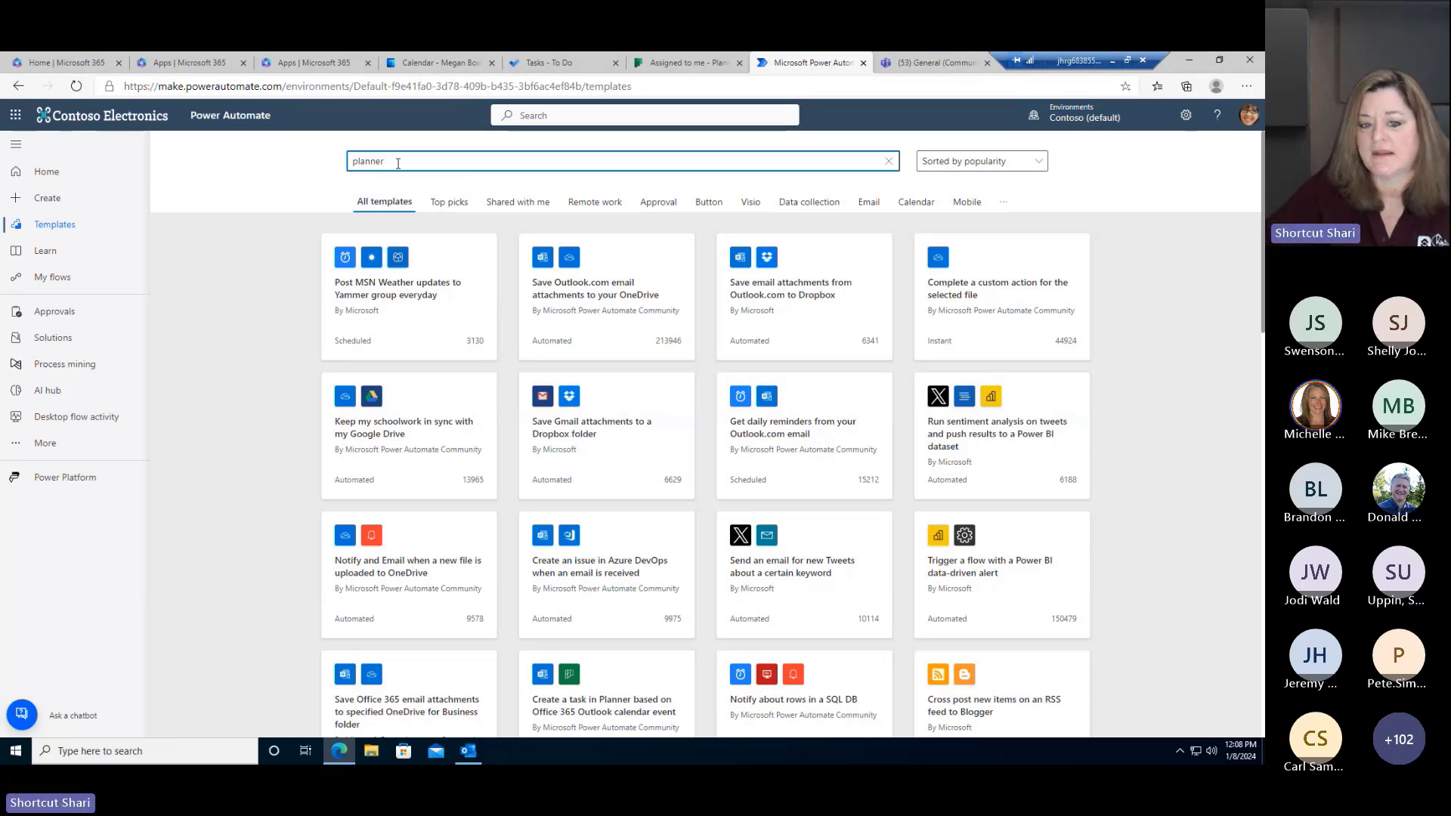
{"action": "key", "text": "Return"}
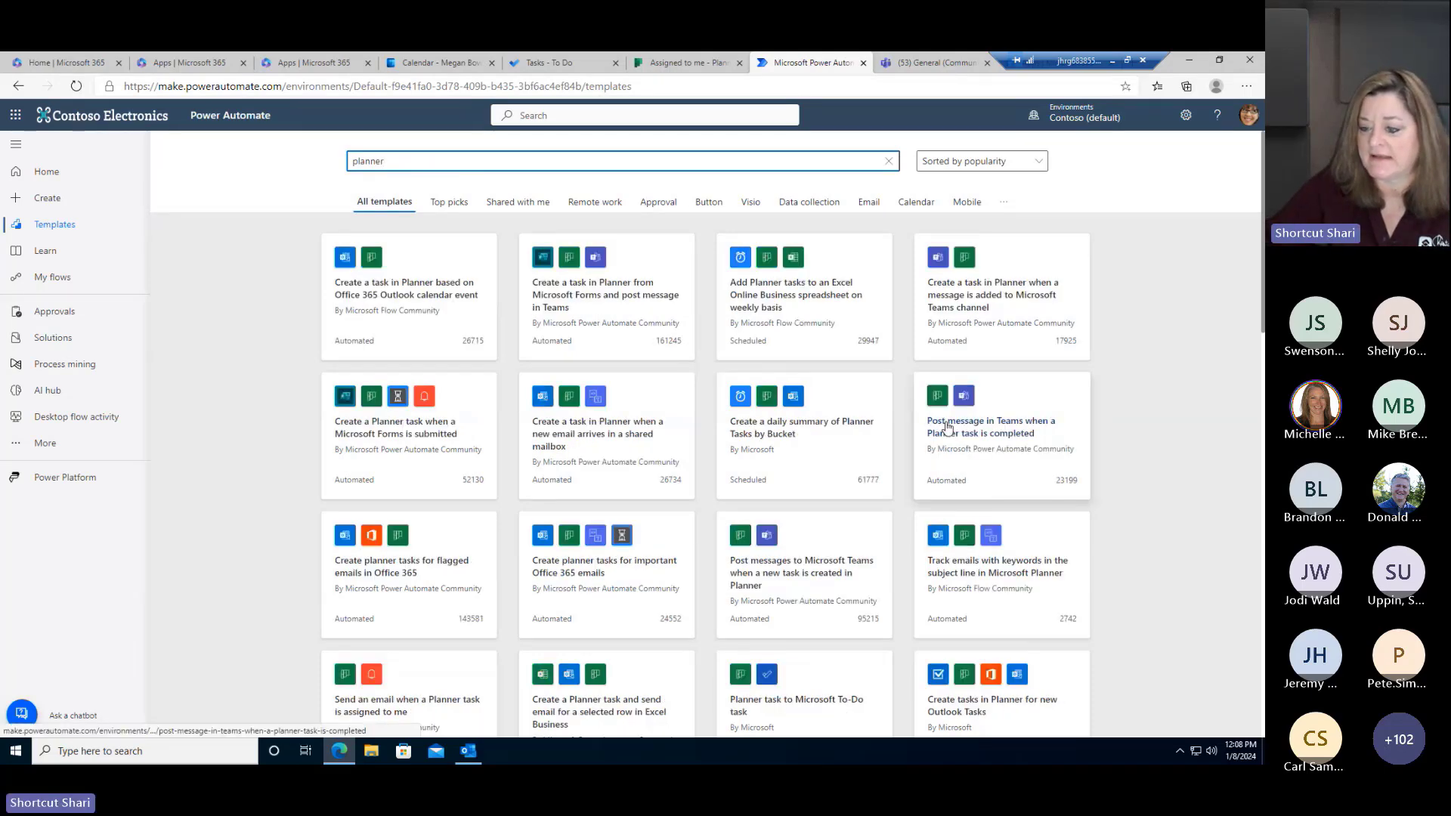
- Look through the Planner flow templates, loading more of them and returning to the first results
{"action": "scroll", "coordinate": [803, 415], "scroll_direction": "down", "scroll_amount": 10}
{"action": "scroll", "coordinate": [803, 415], "scroll_direction": "down", "scroll_amount": 3}
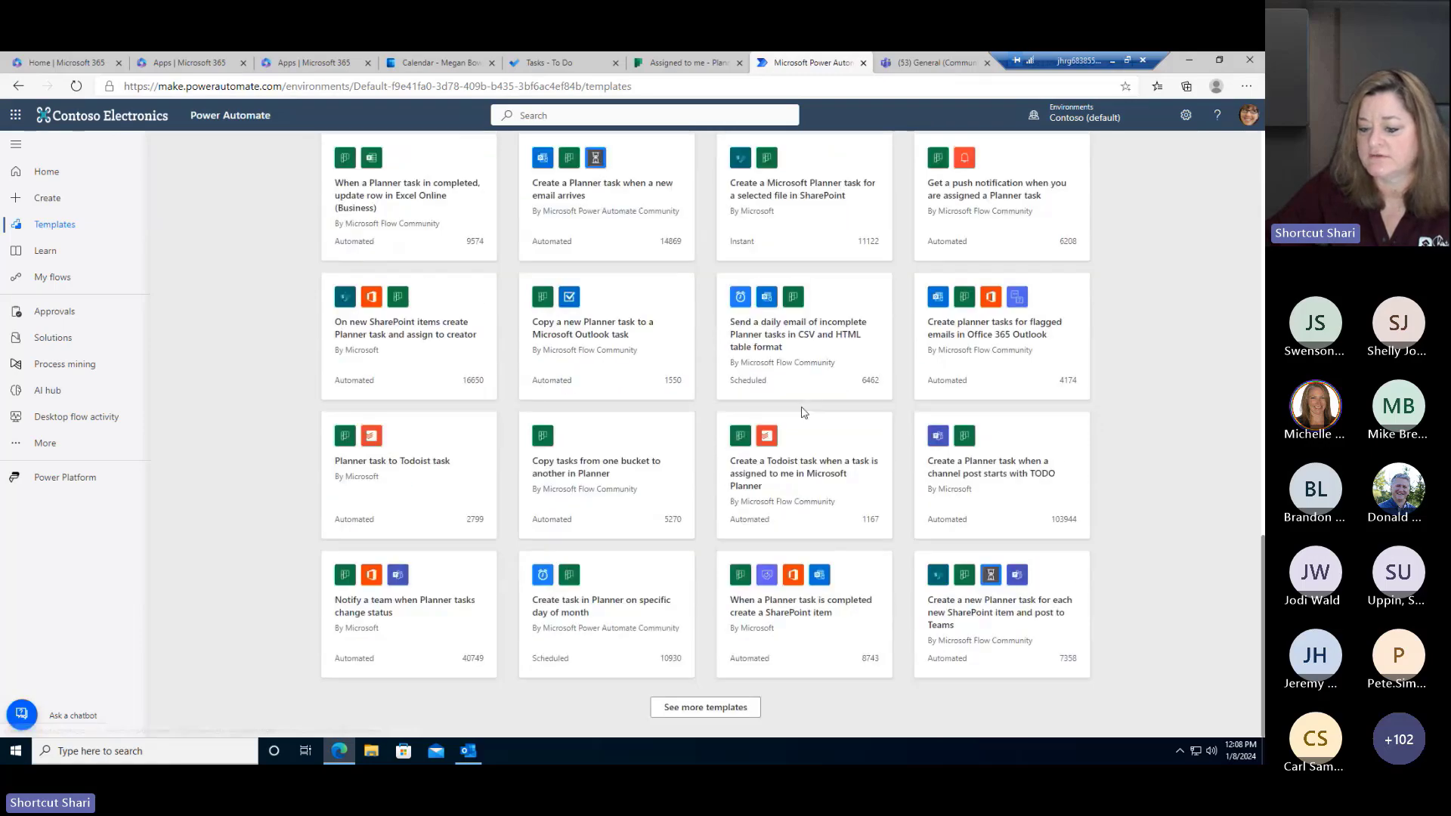
{"action": "left_click", "coordinate": [708, 707]}
{"action": "scroll", "coordinate": [686, 504], "scroll_direction": "down", "scroll_amount": 10}
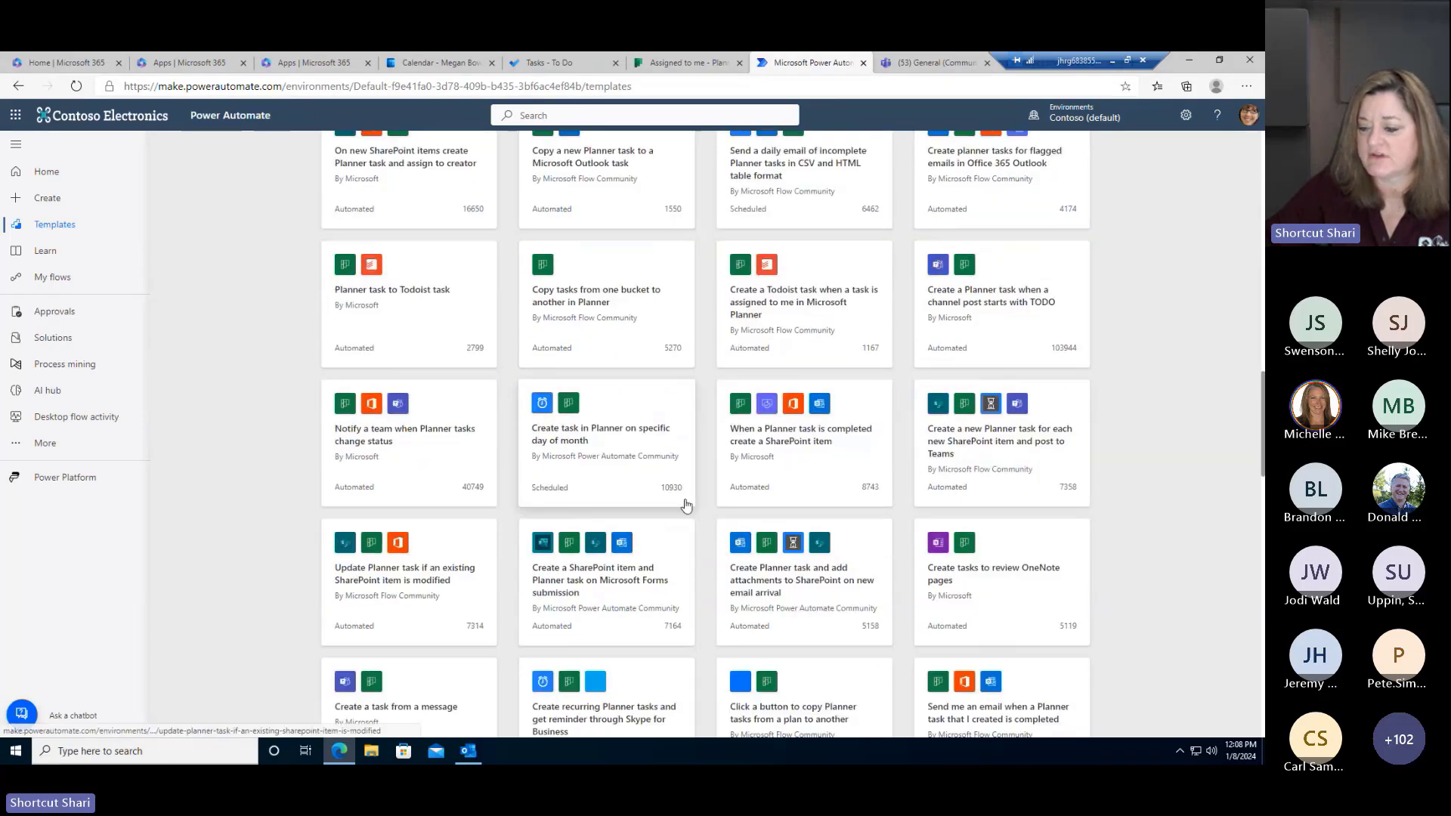
{"action": "scroll", "coordinate": [616, 385], "scroll_direction": "up", "scroll_amount": 20}
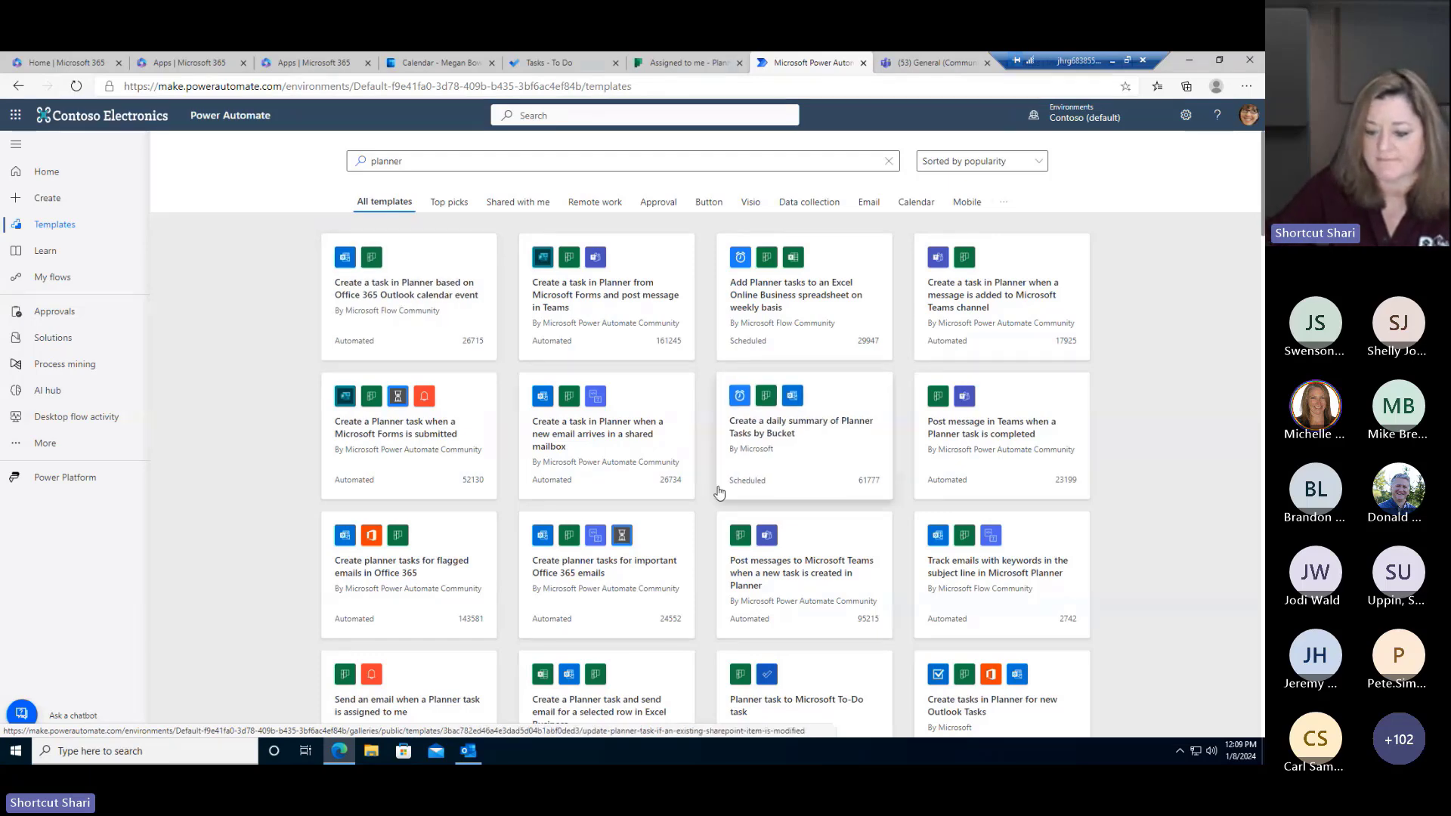
{"action": "scroll", "coordinate": [721, 499], "scroll_direction": "down", "scroll_amount": 1}
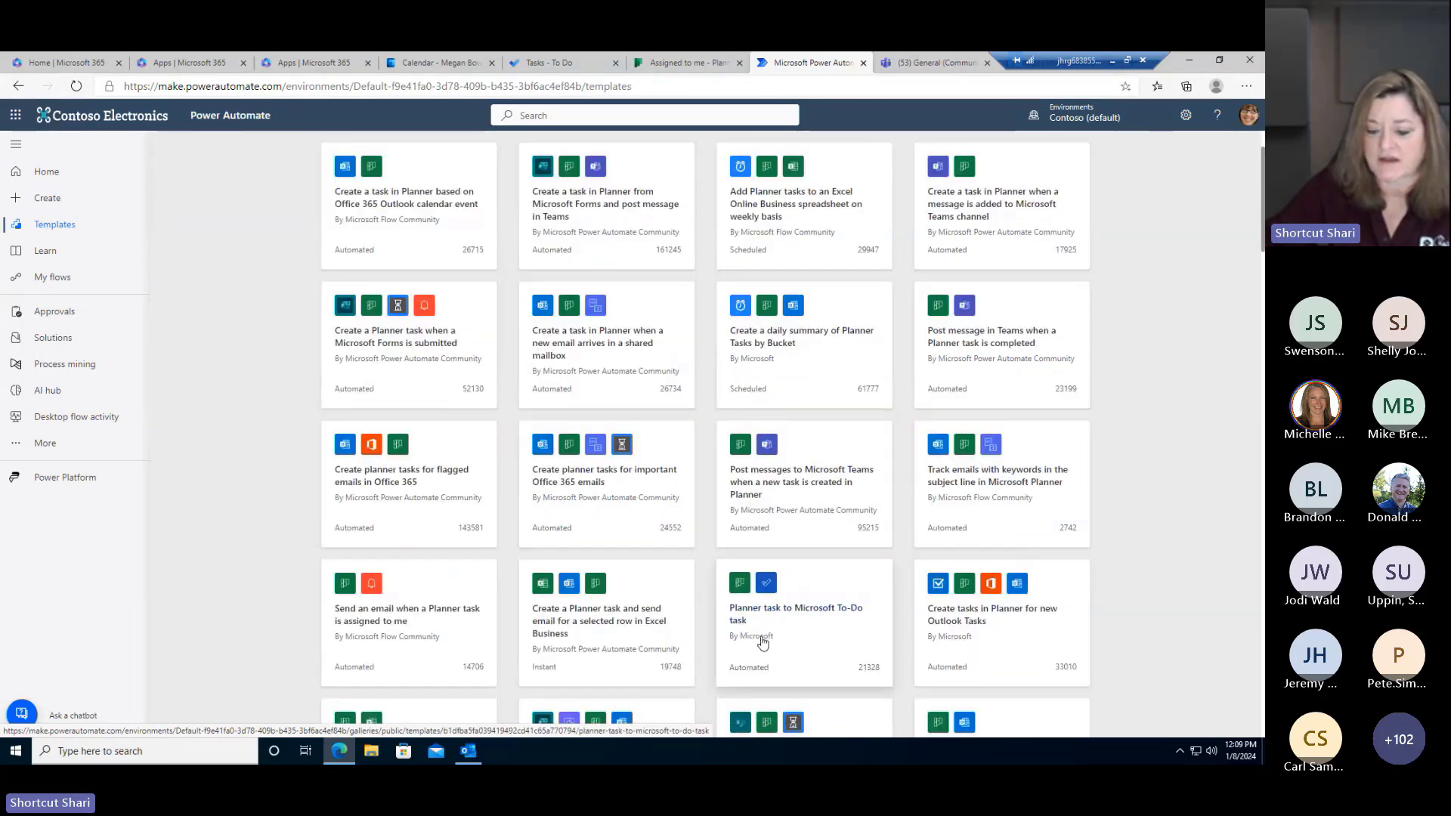
{"action": "scroll", "coordinate": [758, 641], "scroll_direction": "down", "scroll_amount": 3}
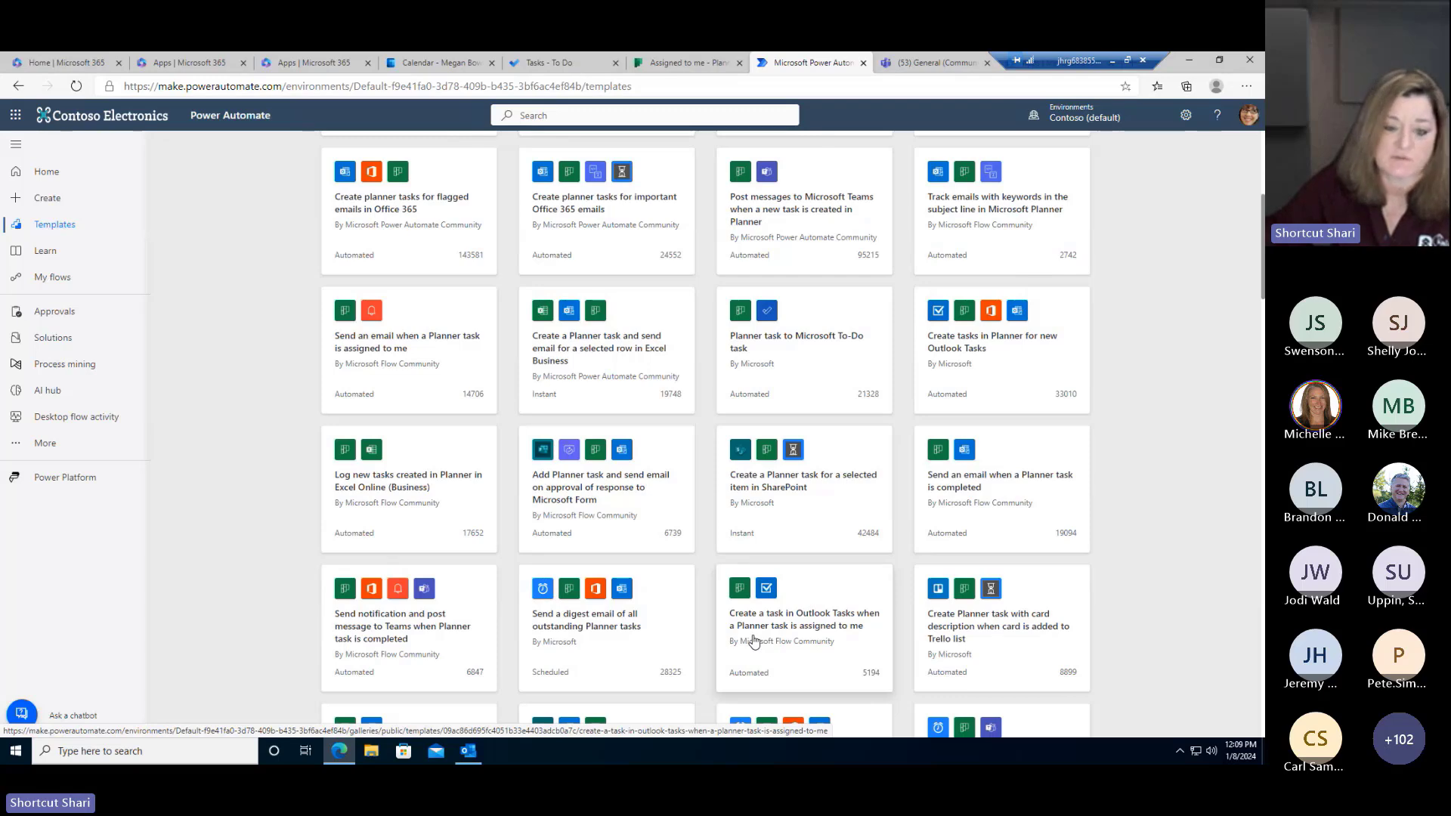
{"action": "scroll", "coordinate": [748, 635], "scroll_direction": "up", "scroll_amount": 2}
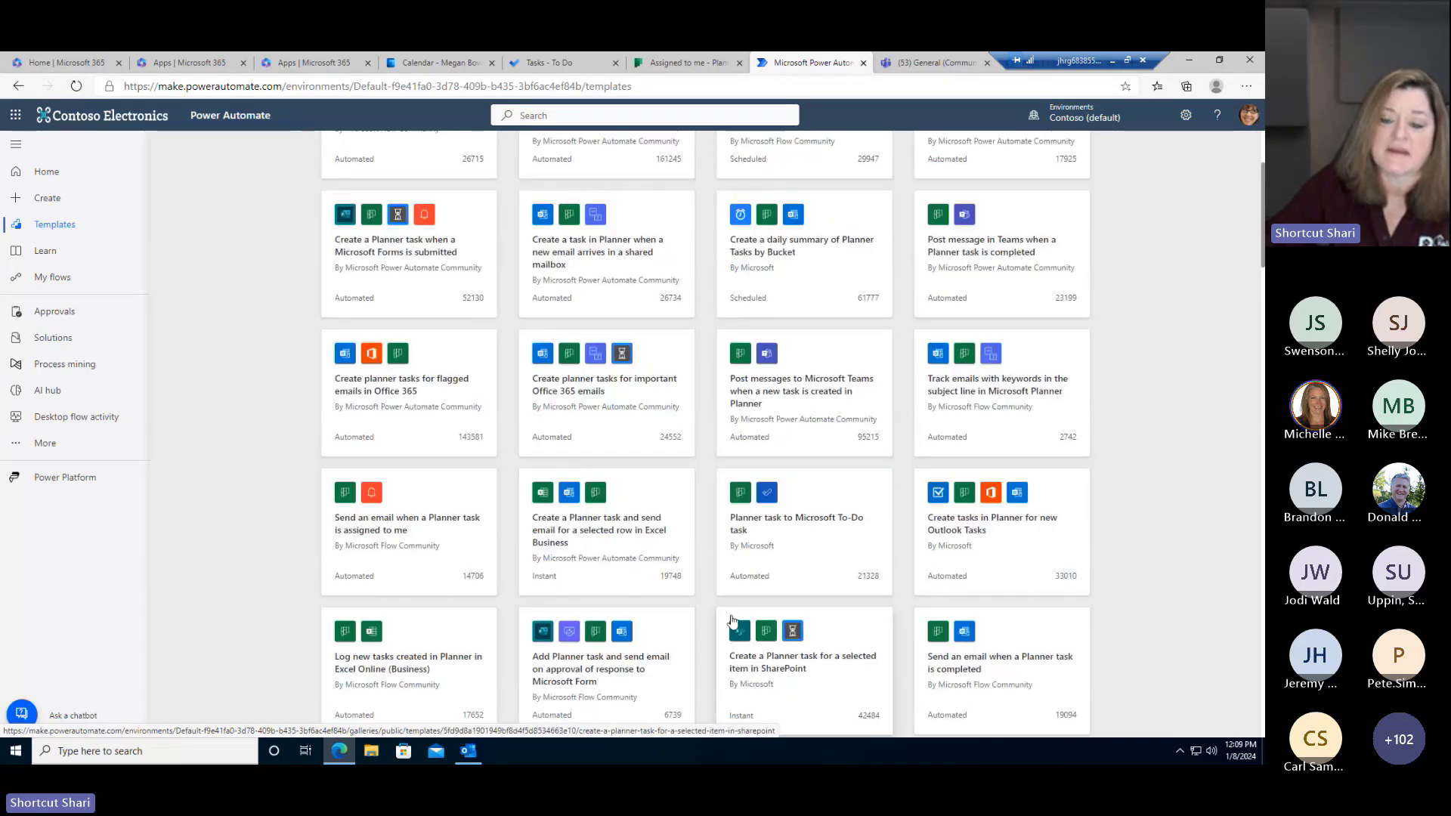
{"action": "scroll", "coordinate": [731, 619], "scroll_direction": "up", "scroll_amount": 2}
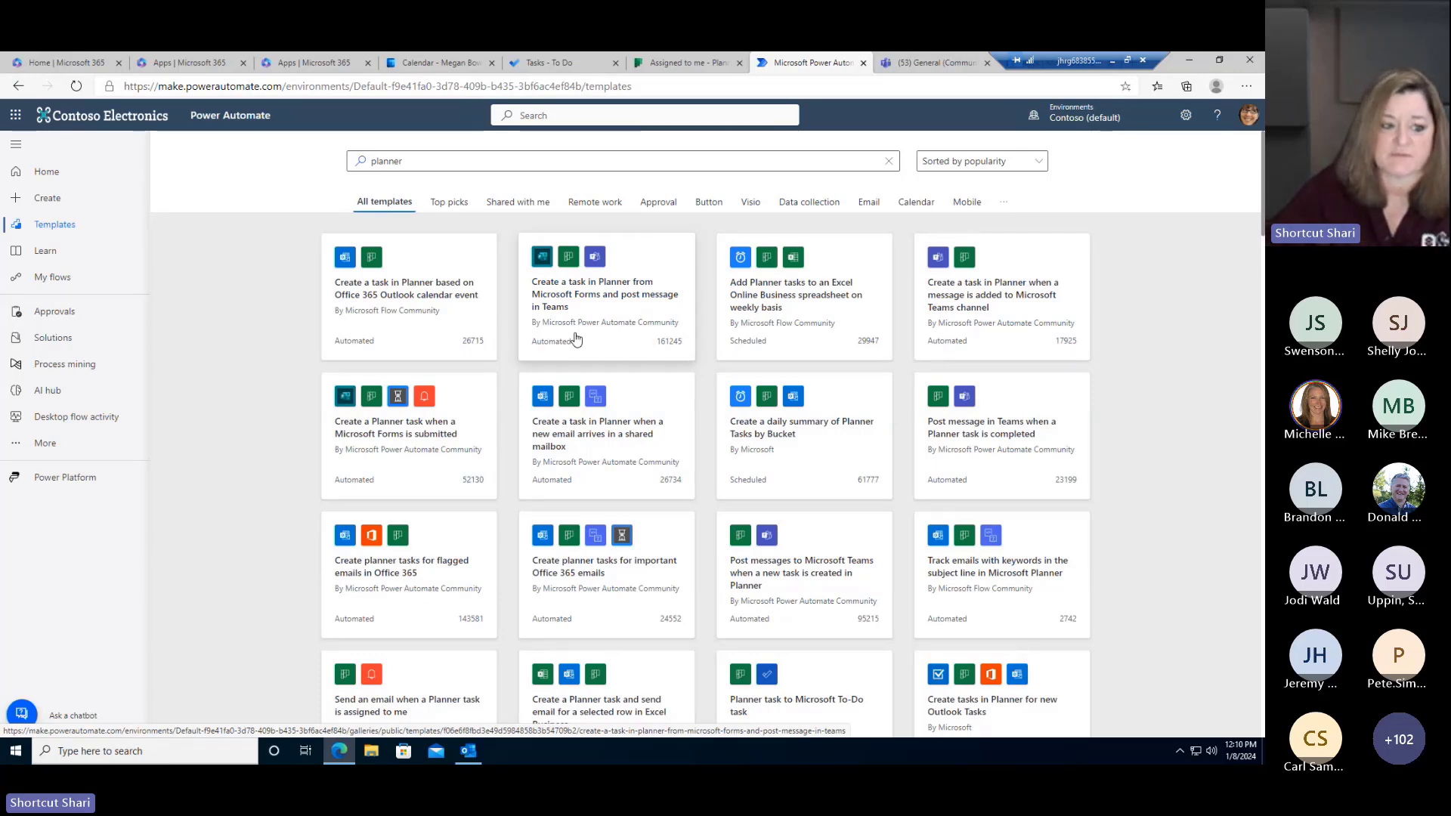
- Open the Power Automate connections and browse the connectors available for a new connection
{"action": "left_click", "coordinate": [96, 451]}
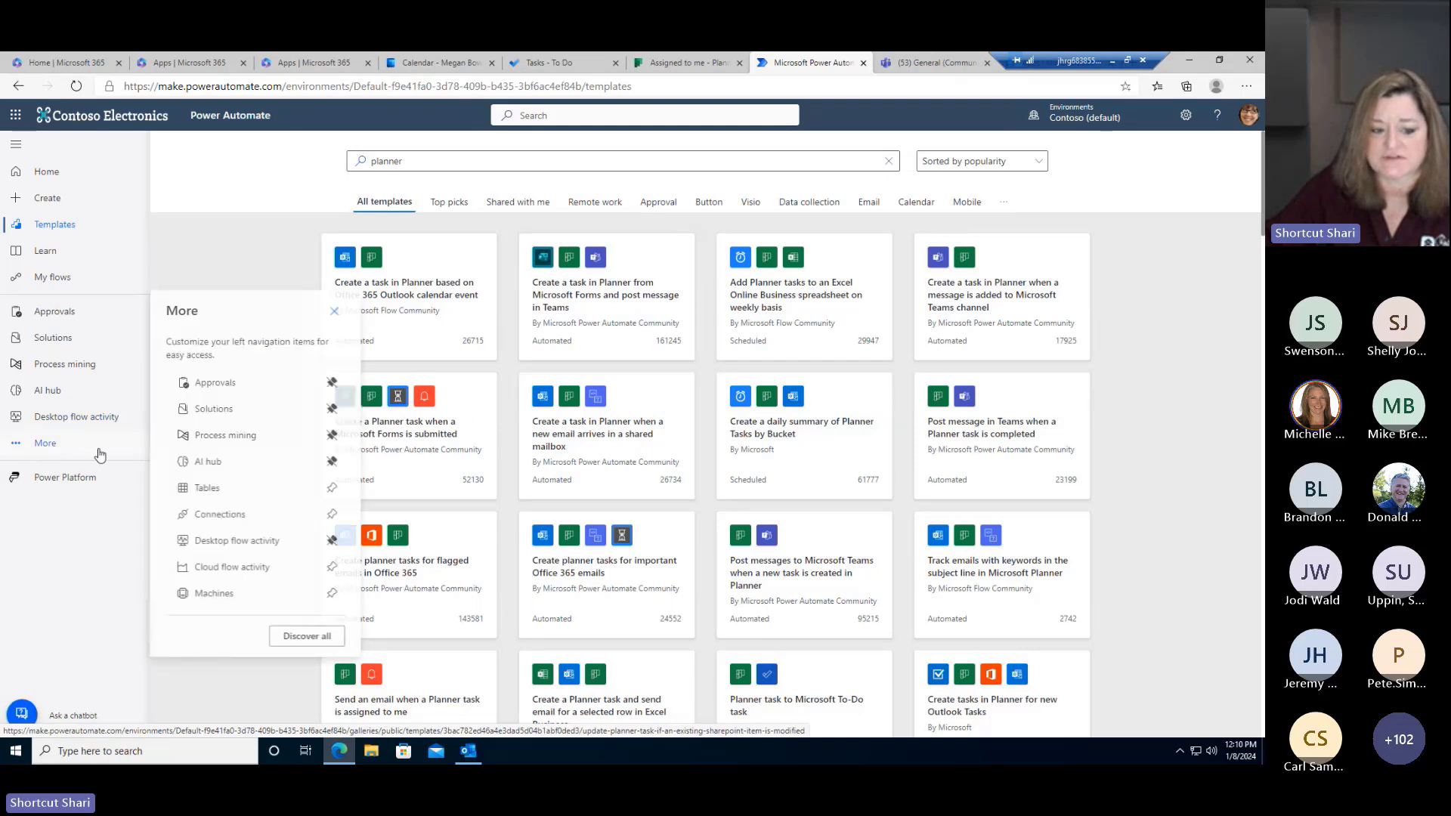
{"action": "left_click", "coordinate": [272, 514]}
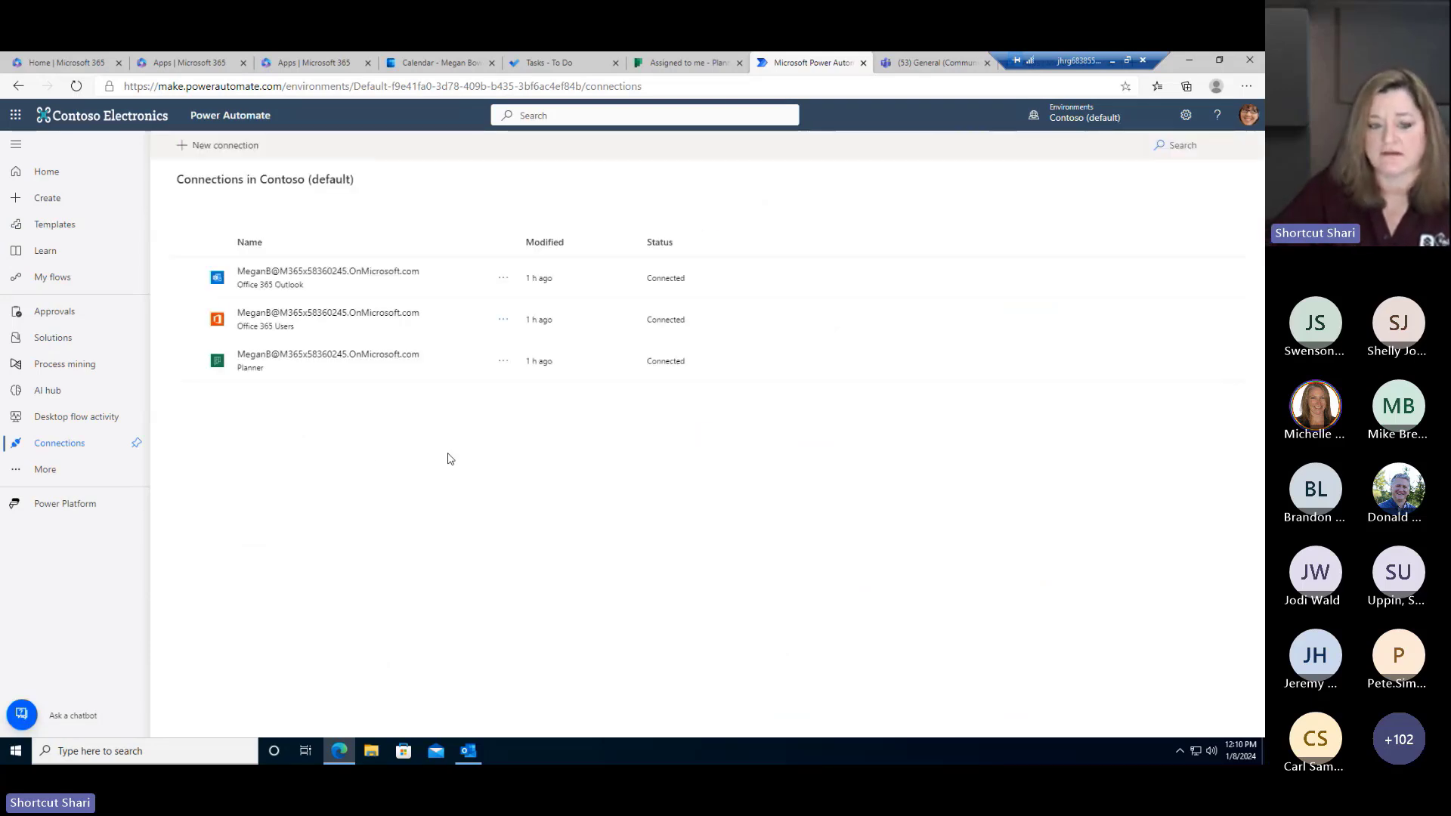
{"action": "left_click", "coordinate": [205, 147]}
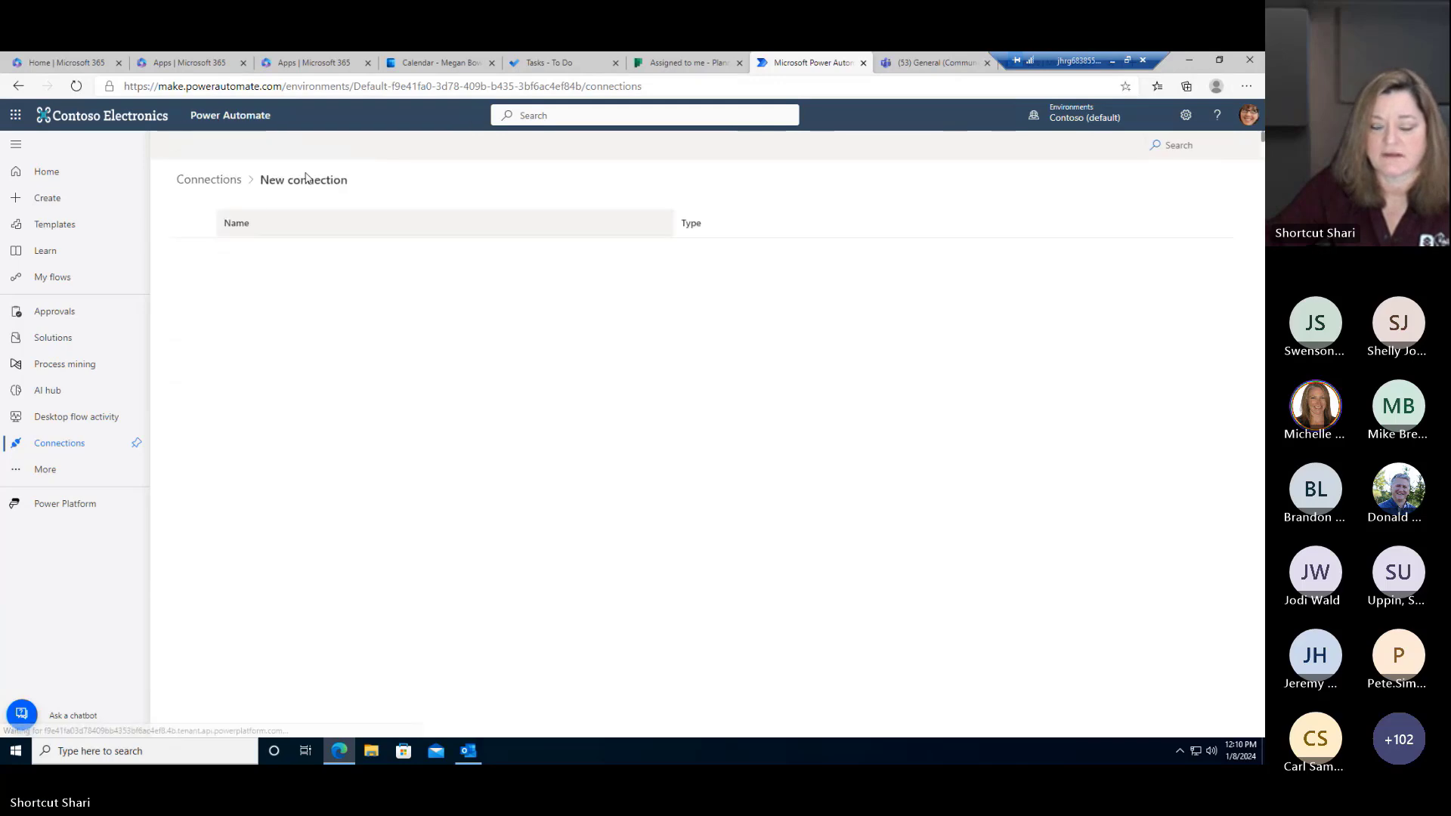
{"action": "scroll", "coordinate": [375, 358], "scroll_direction": "down", "scroll_amount": 7}
{"action": "scroll", "coordinate": [421, 415], "scroll_direction": "down", "scroll_amount": 10}
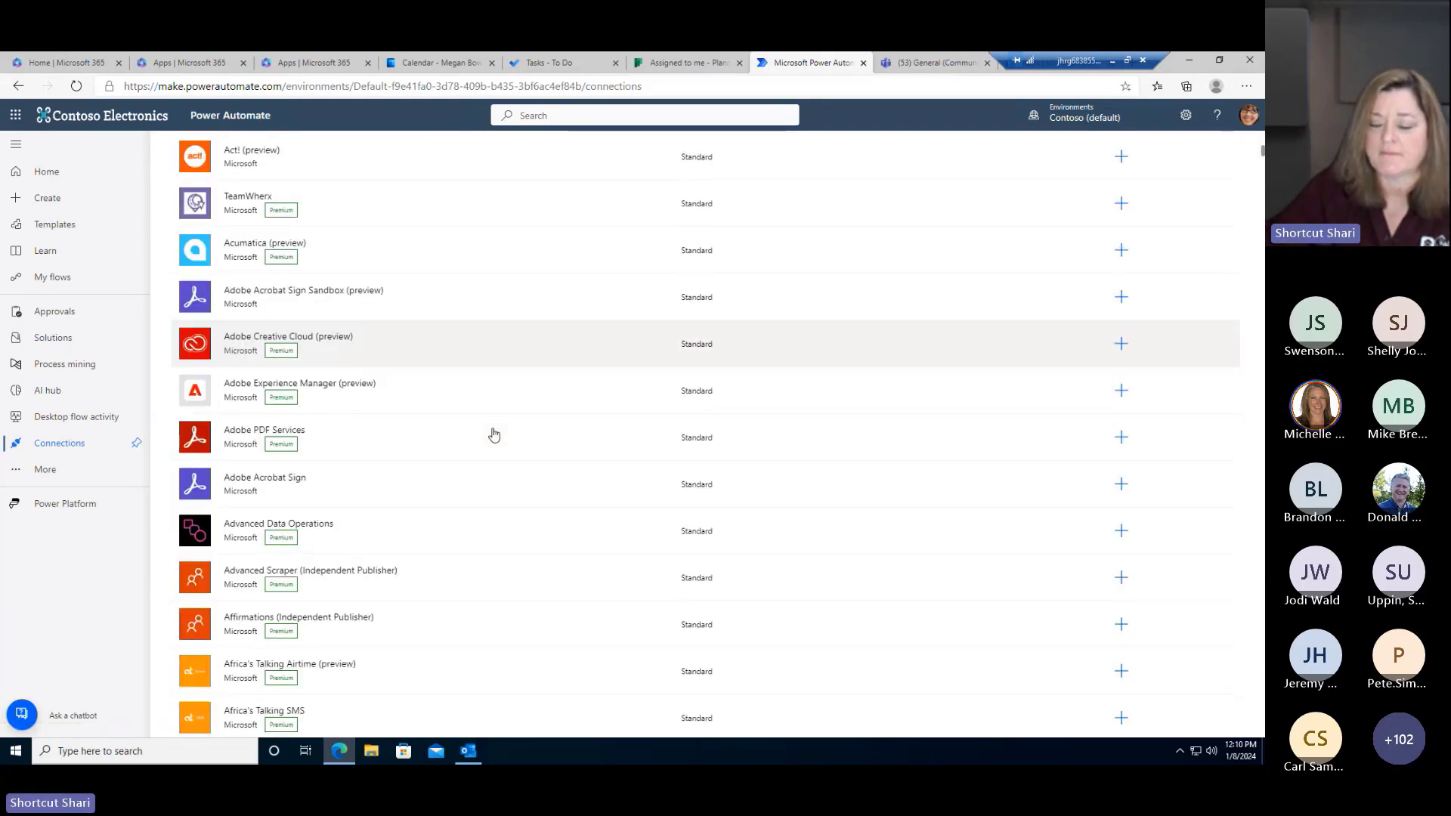
{"action": "scroll", "coordinate": [493, 436], "scroll_direction": "down", "scroll_amount": 2}
{"action": "scroll", "coordinate": [492, 438], "scroll_direction": "down", "scroll_amount": 2}
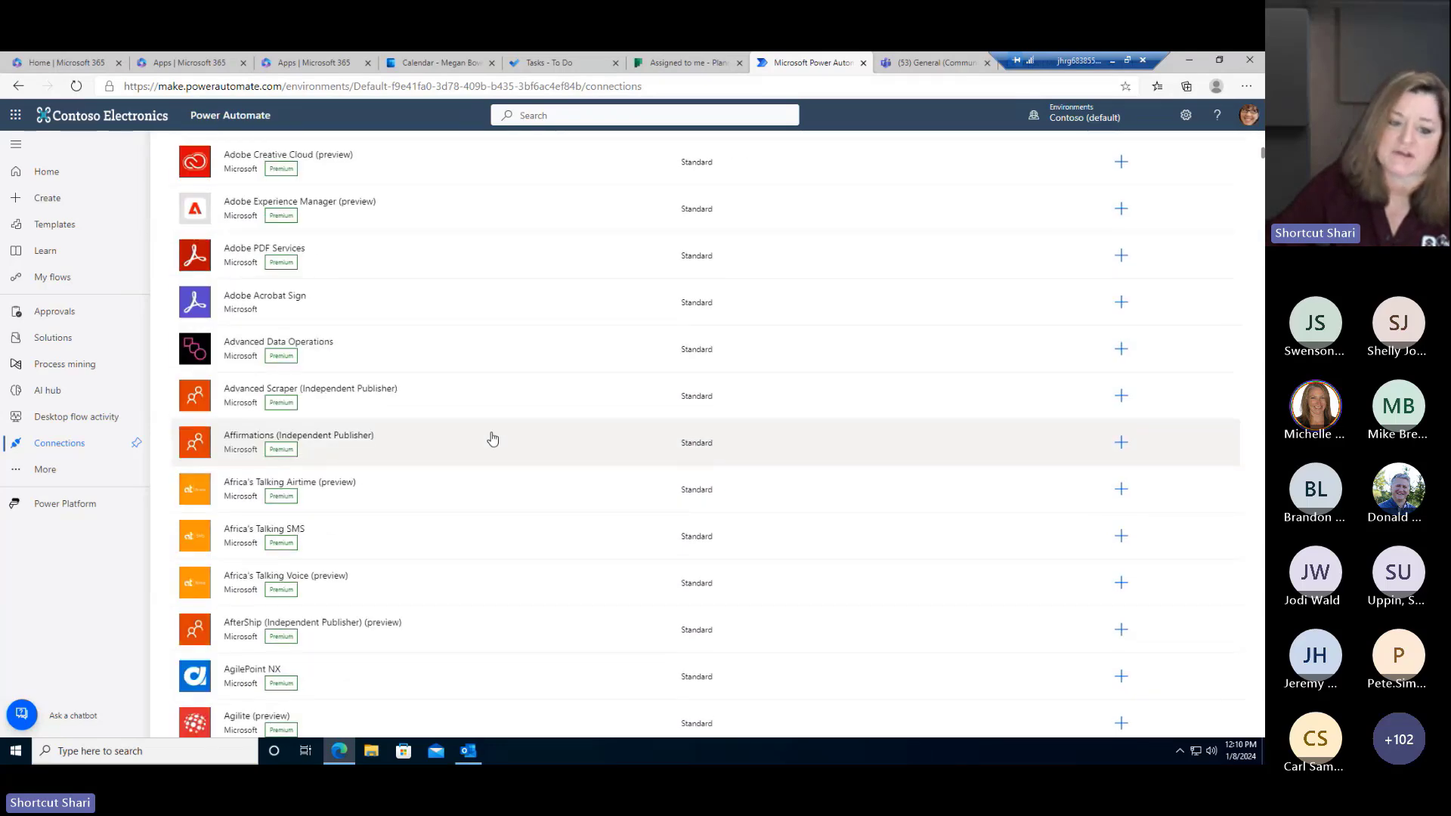
{"action": "scroll", "coordinate": [492, 438], "scroll_direction": "down", "scroll_amount": 2}
{"action": "scroll", "coordinate": [492, 434], "scroll_direction": "up", "scroll_amount": 15}
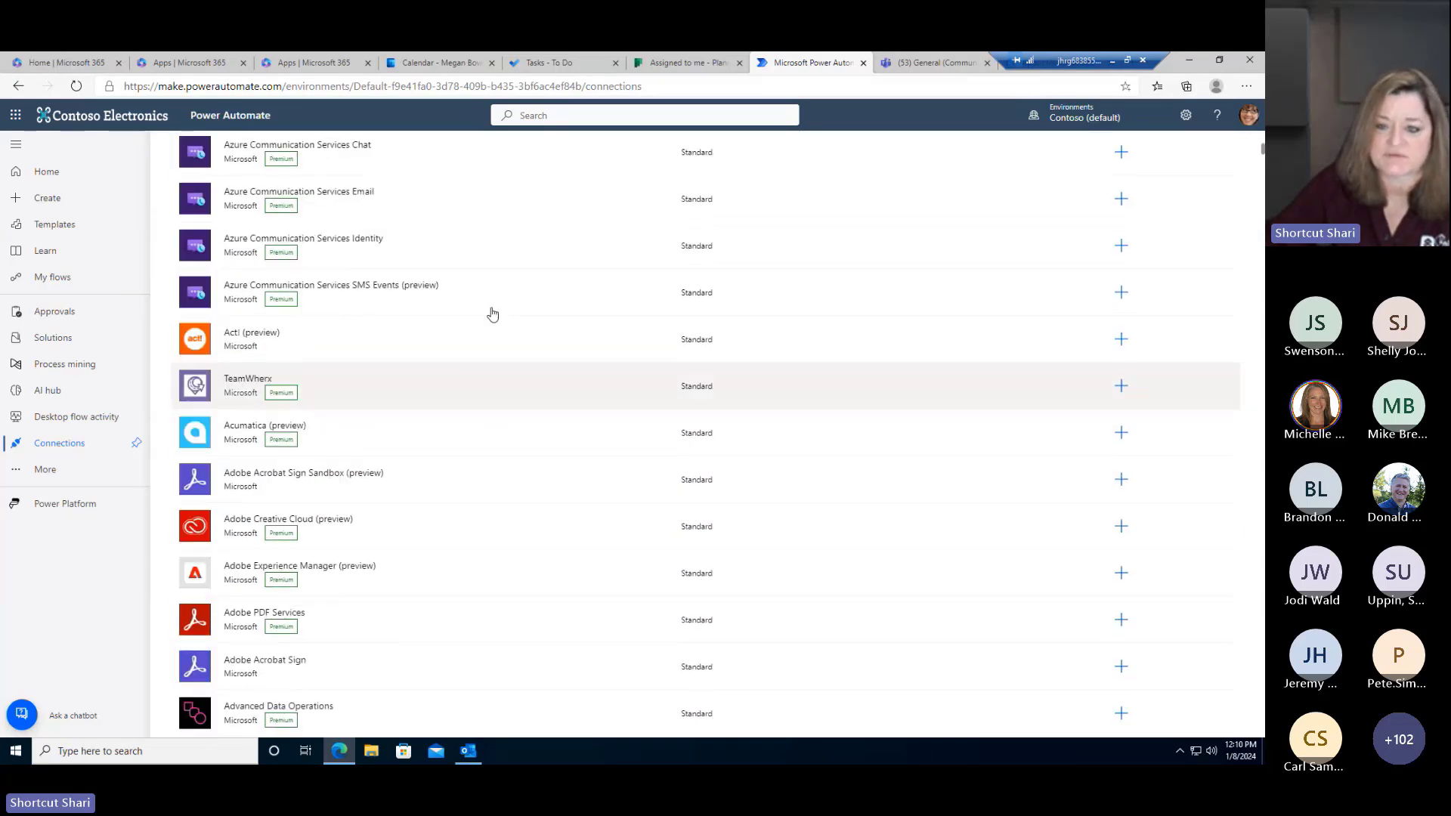
- Switch to Teams, dismiss the new Teams prompt and open the Project Management channel of the Mark 8 Project Team
{"action": "left_click", "coordinate": [904, 69]}
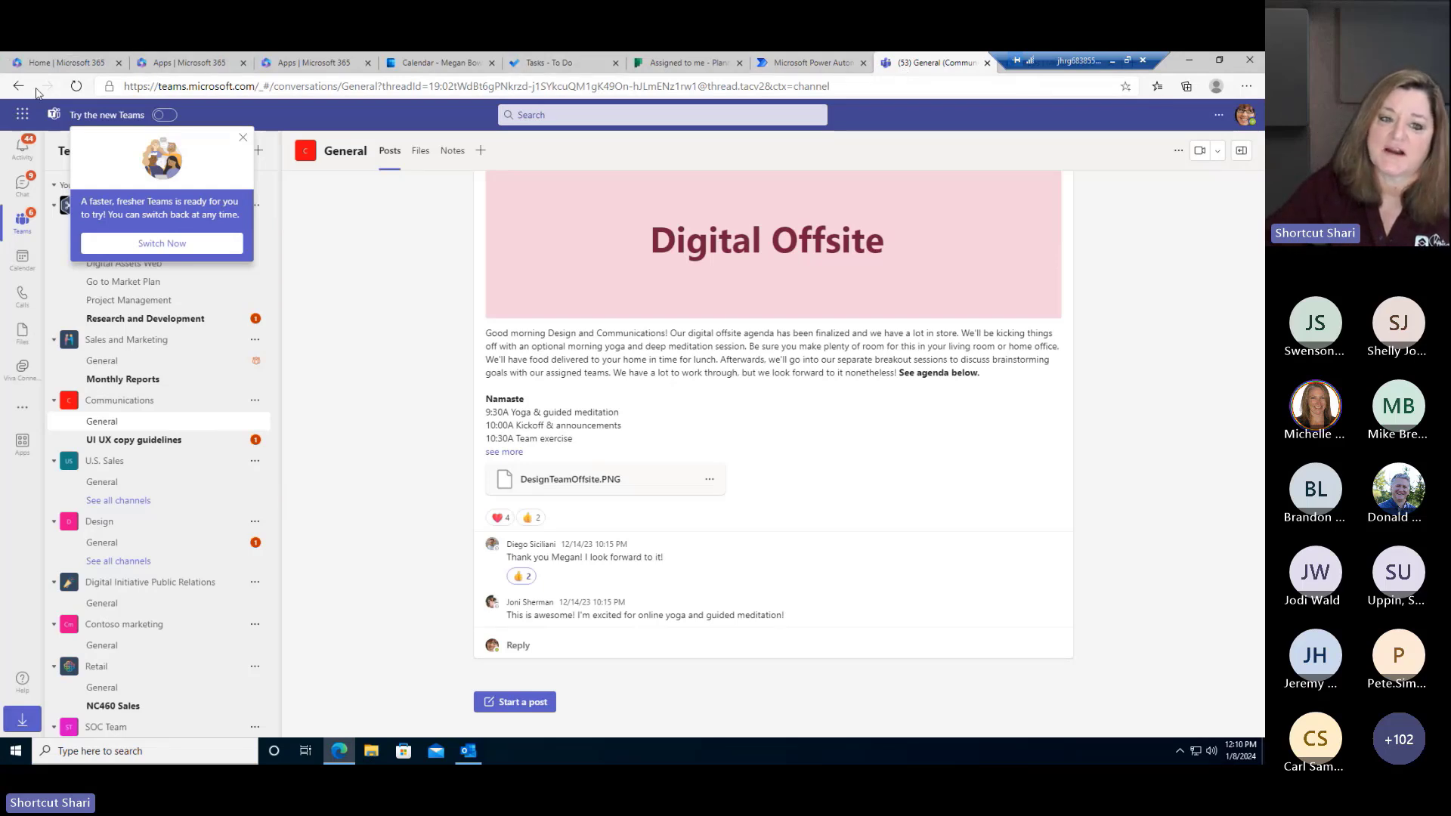
{"action": "left_click", "coordinate": [243, 137]}
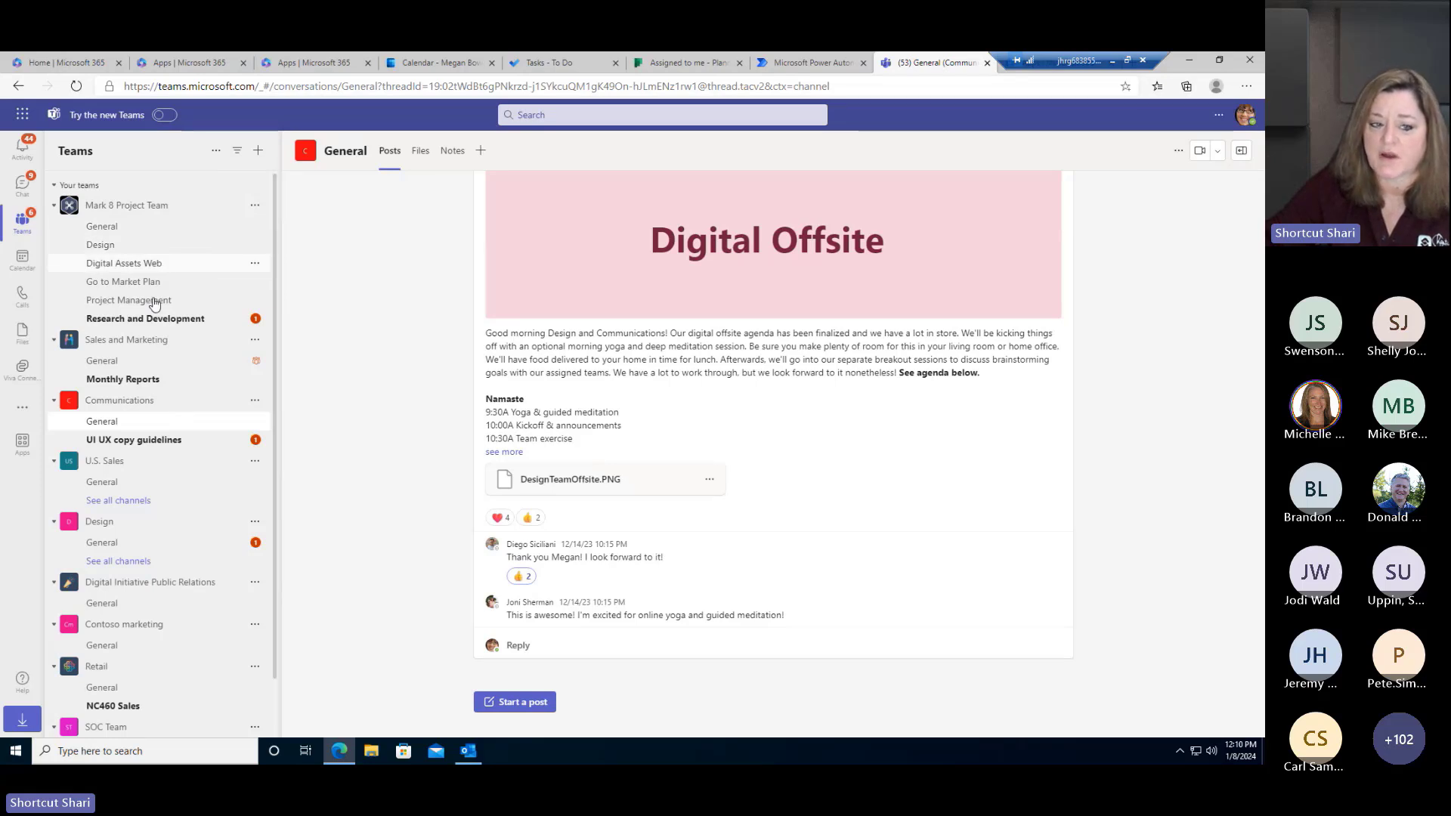
{"action": "left_click", "coordinate": [128, 300]}
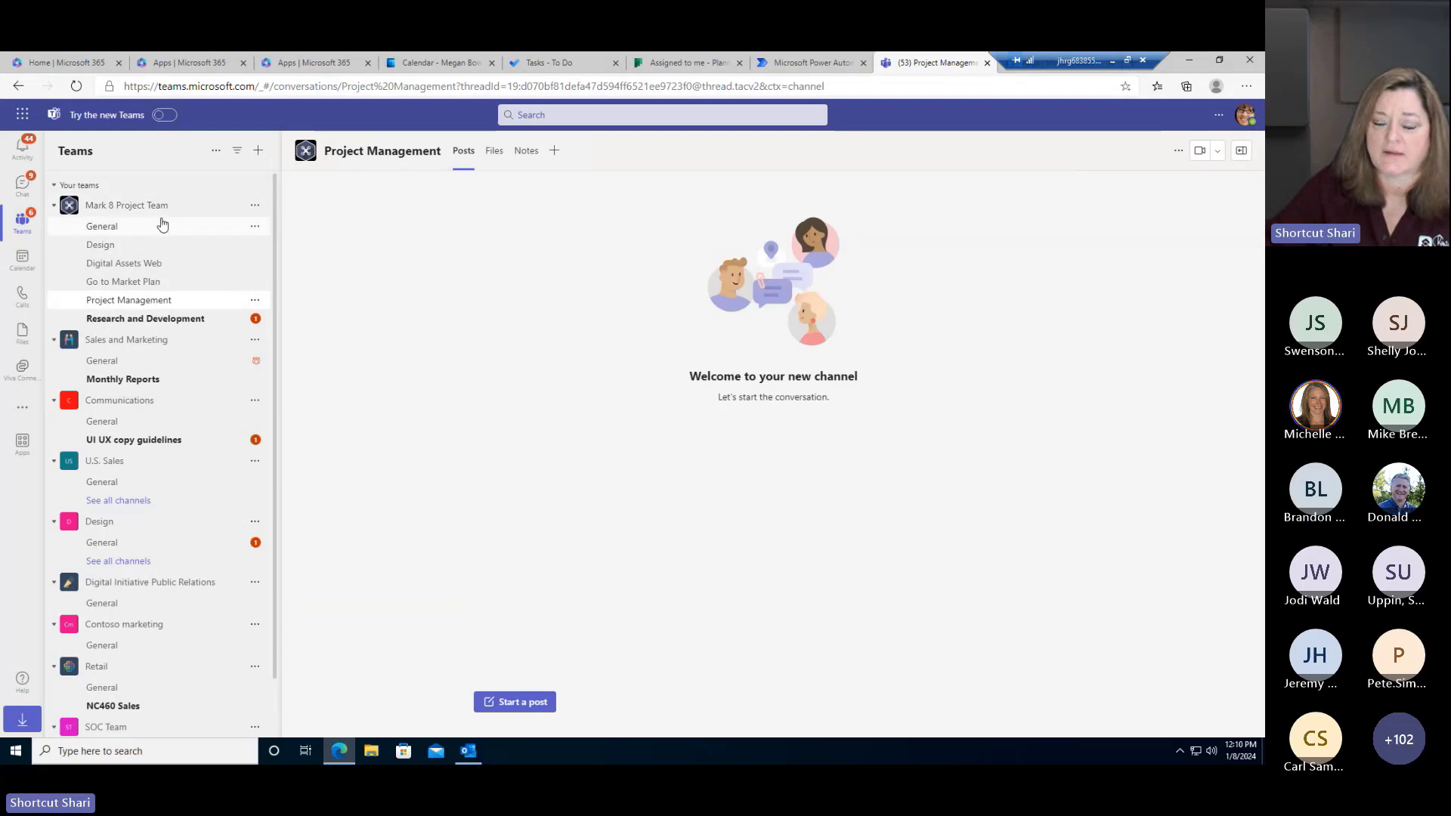
- Add a Tasks by Planner and To Do tab to the channel, using the existing plan Mark 8 Project Plan
{"action": "left_click", "coordinate": [553, 154]}
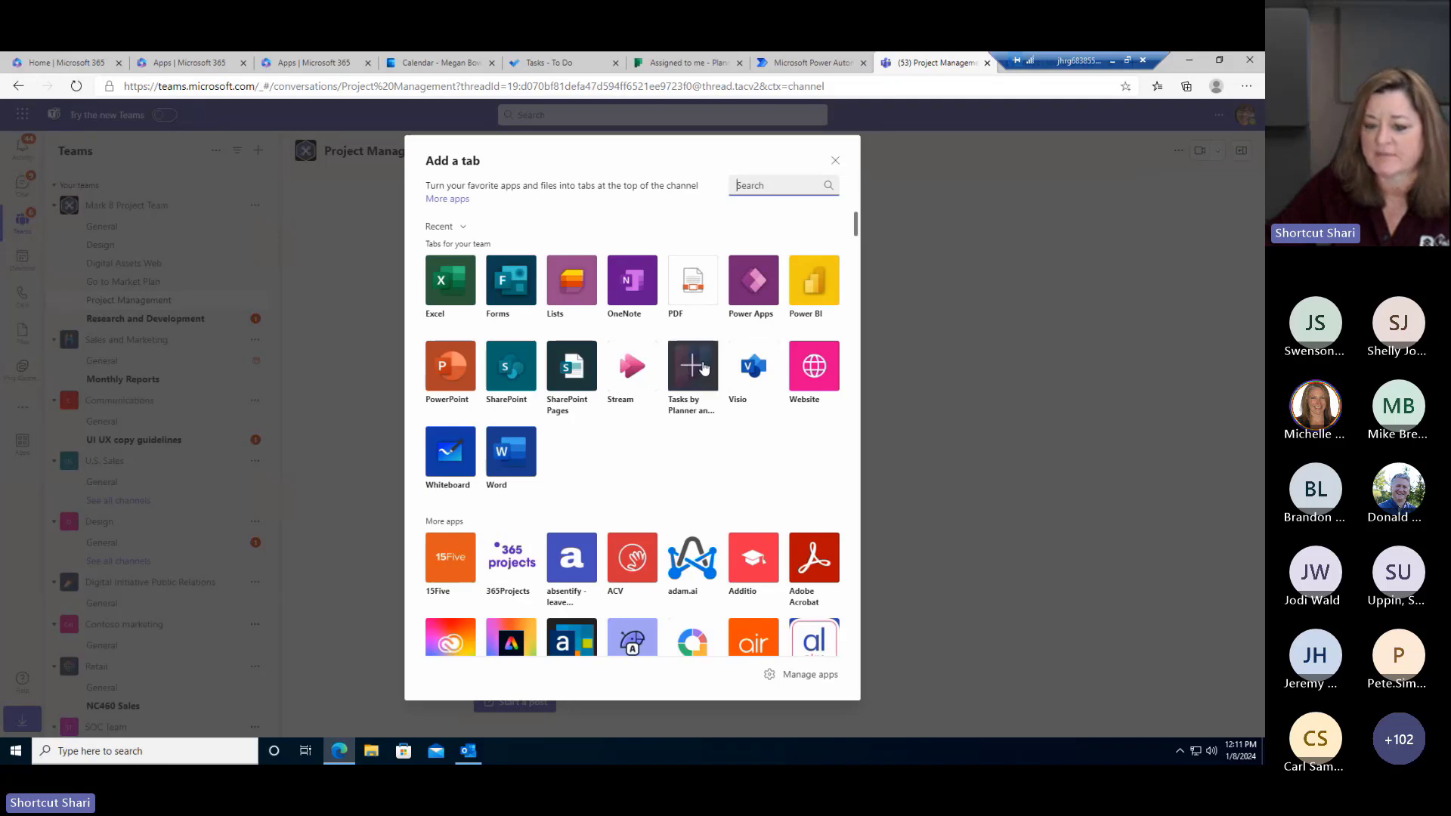
{"action": "key", "text": "Escape"}
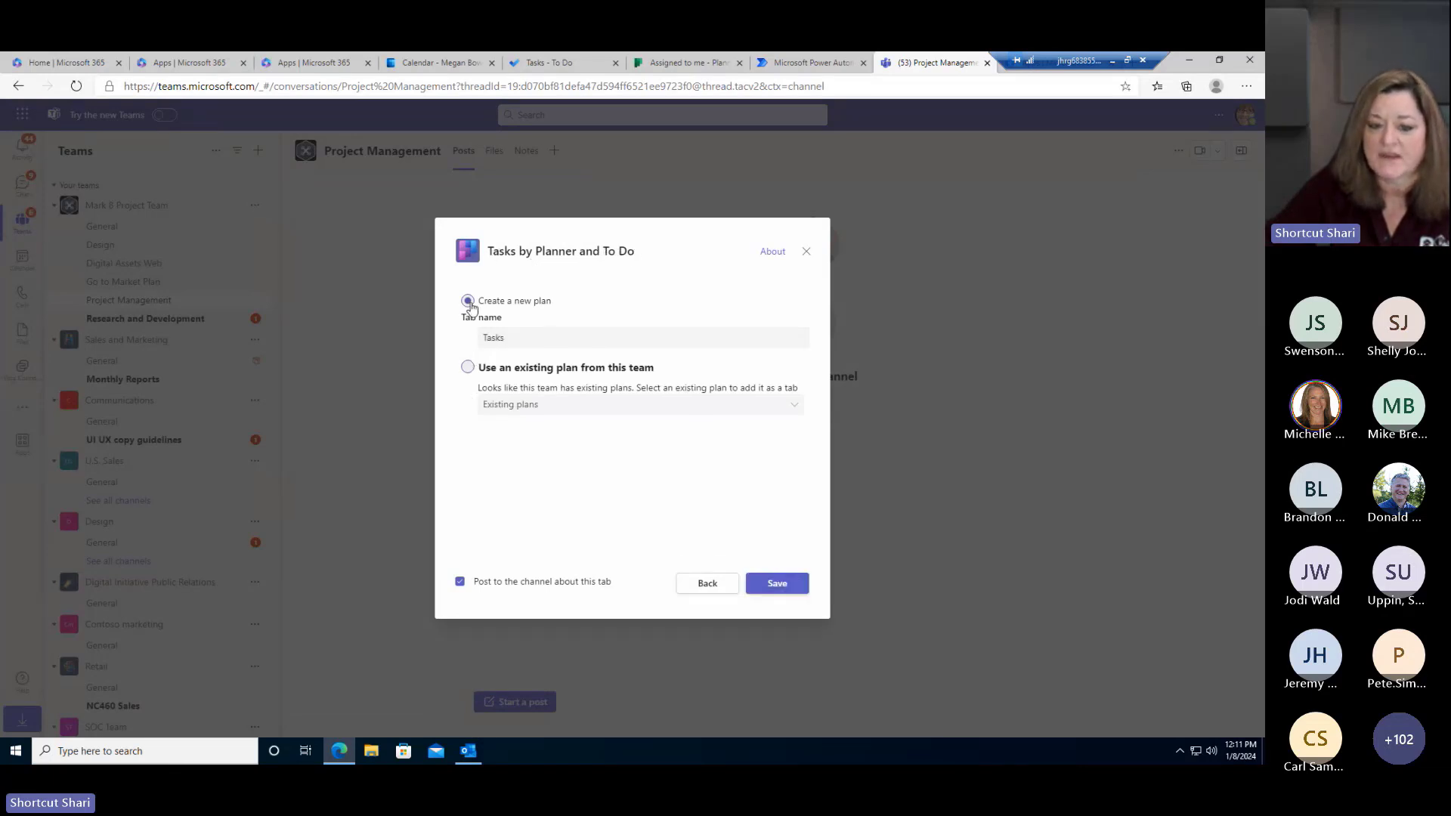
{"action": "left_click", "coordinate": [470, 369]}
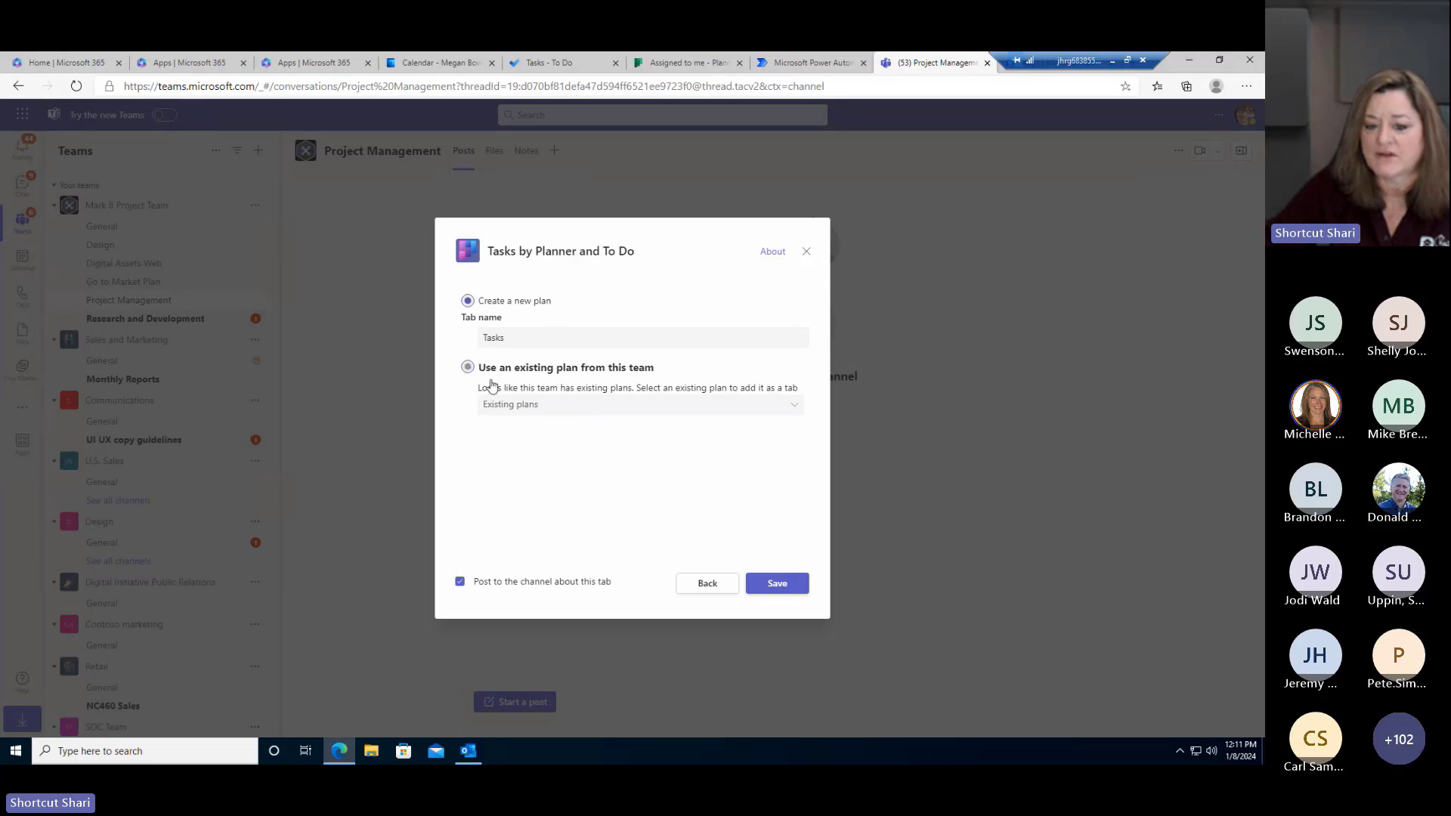
{"action": "left_click", "coordinate": [541, 408]}
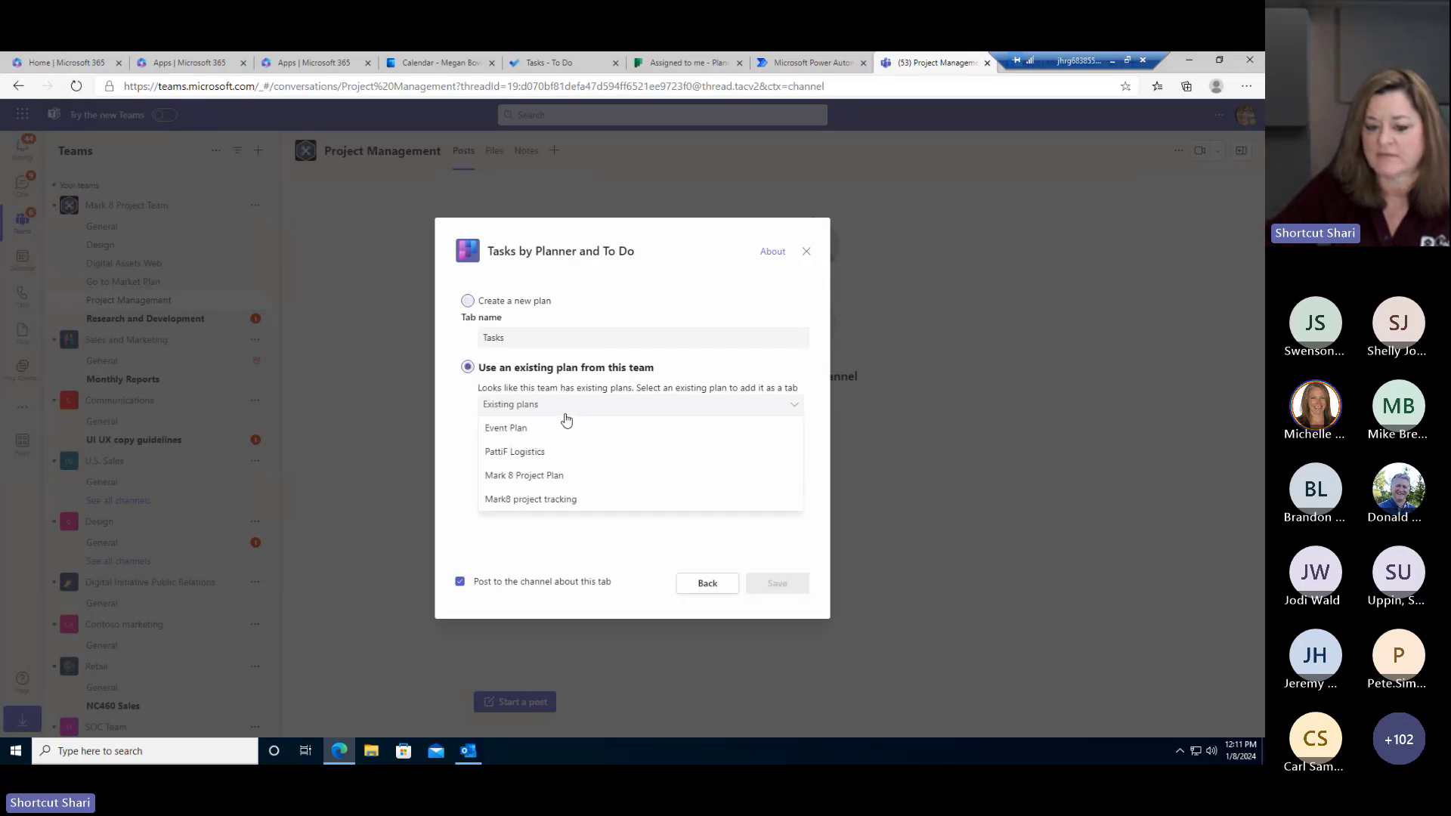
{"action": "left_click", "coordinate": [533, 476]}
{"action": "left_click", "coordinate": [776, 583]}
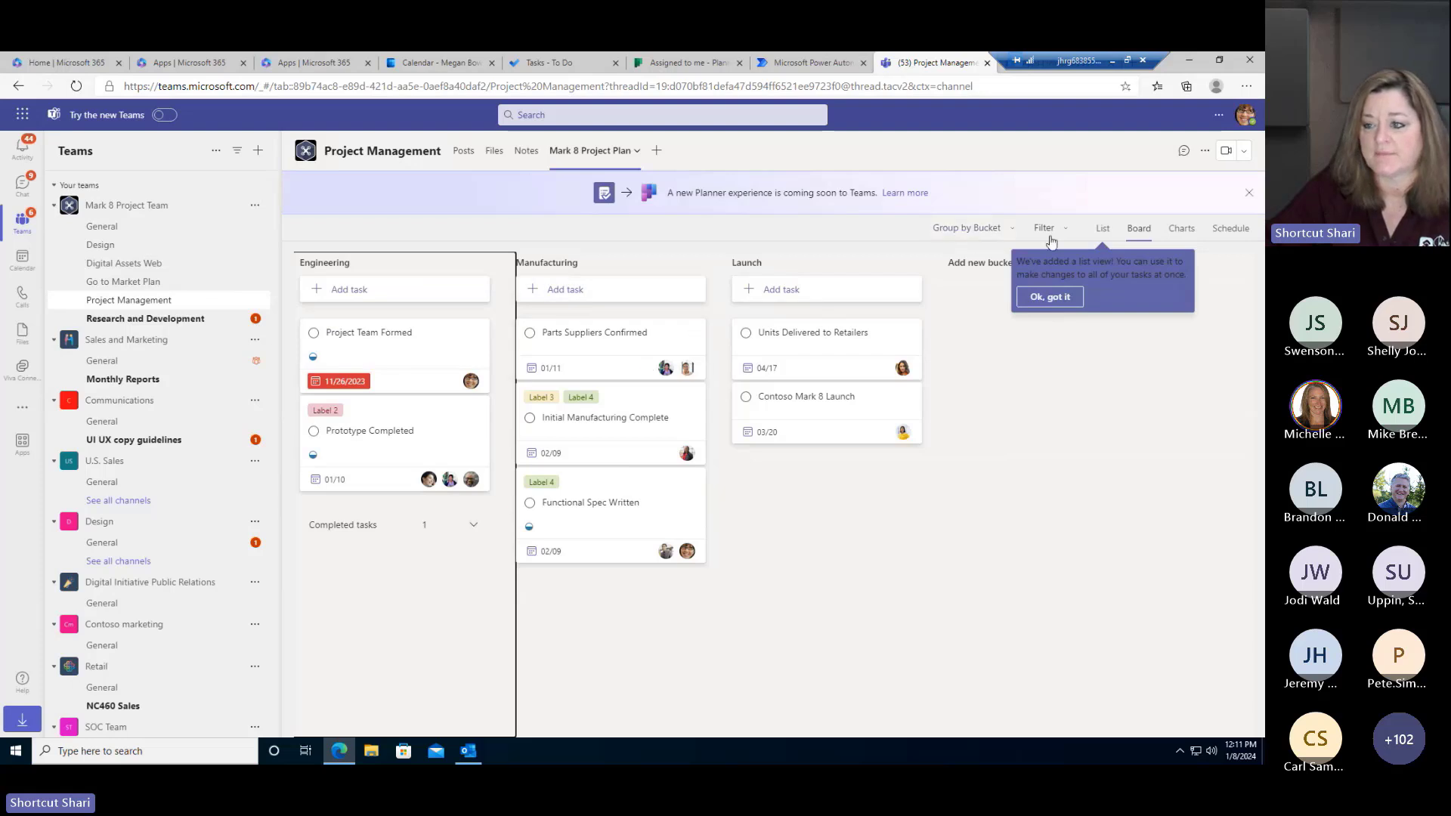
- Show the plan in List view and open the progress options for the Prototype Completed task
{"action": "left_click", "coordinate": [1060, 297]}
{"action": "left_click", "coordinate": [1103, 231]}
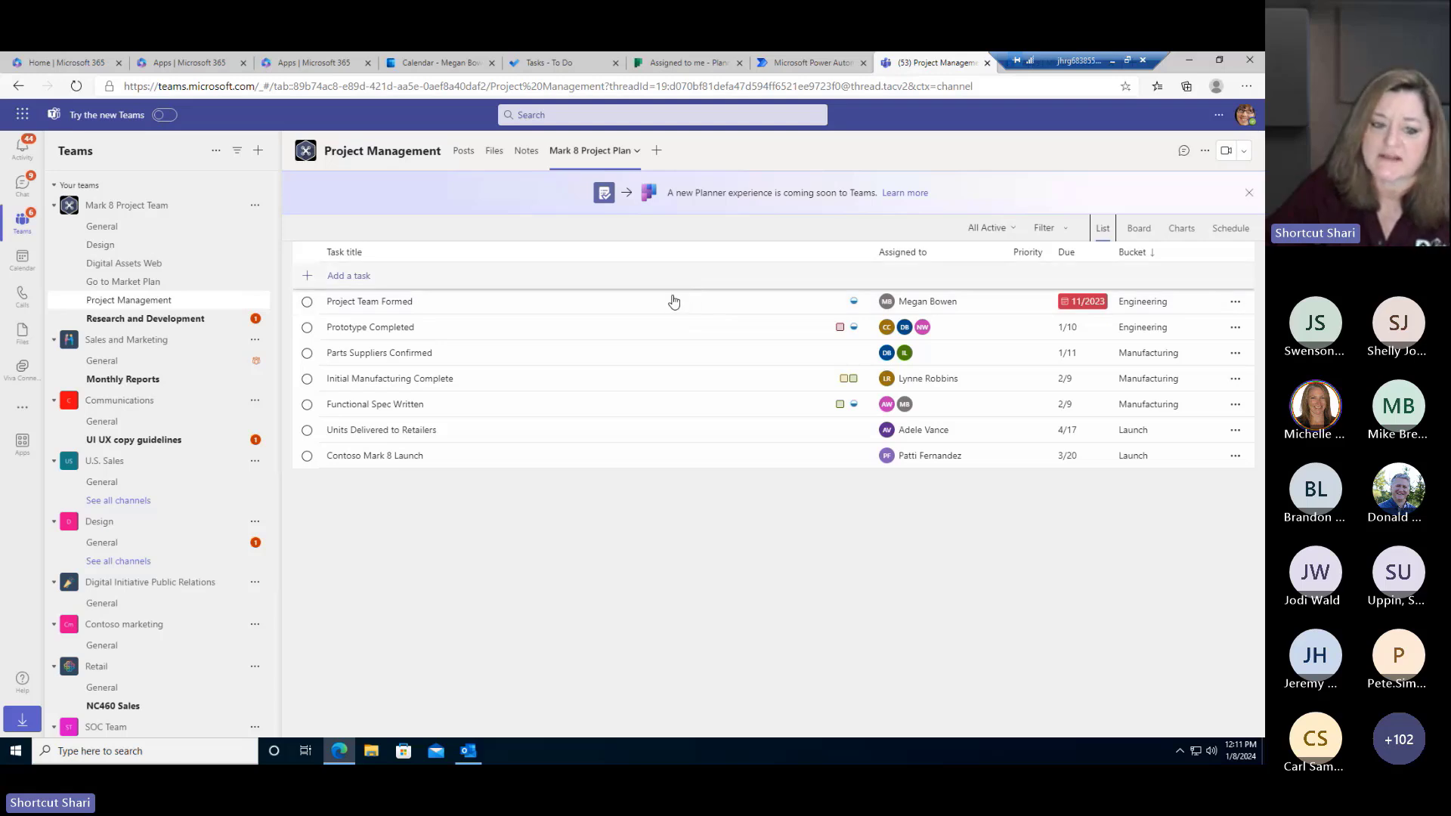
{"action": "left_click", "coordinate": [625, 334]}
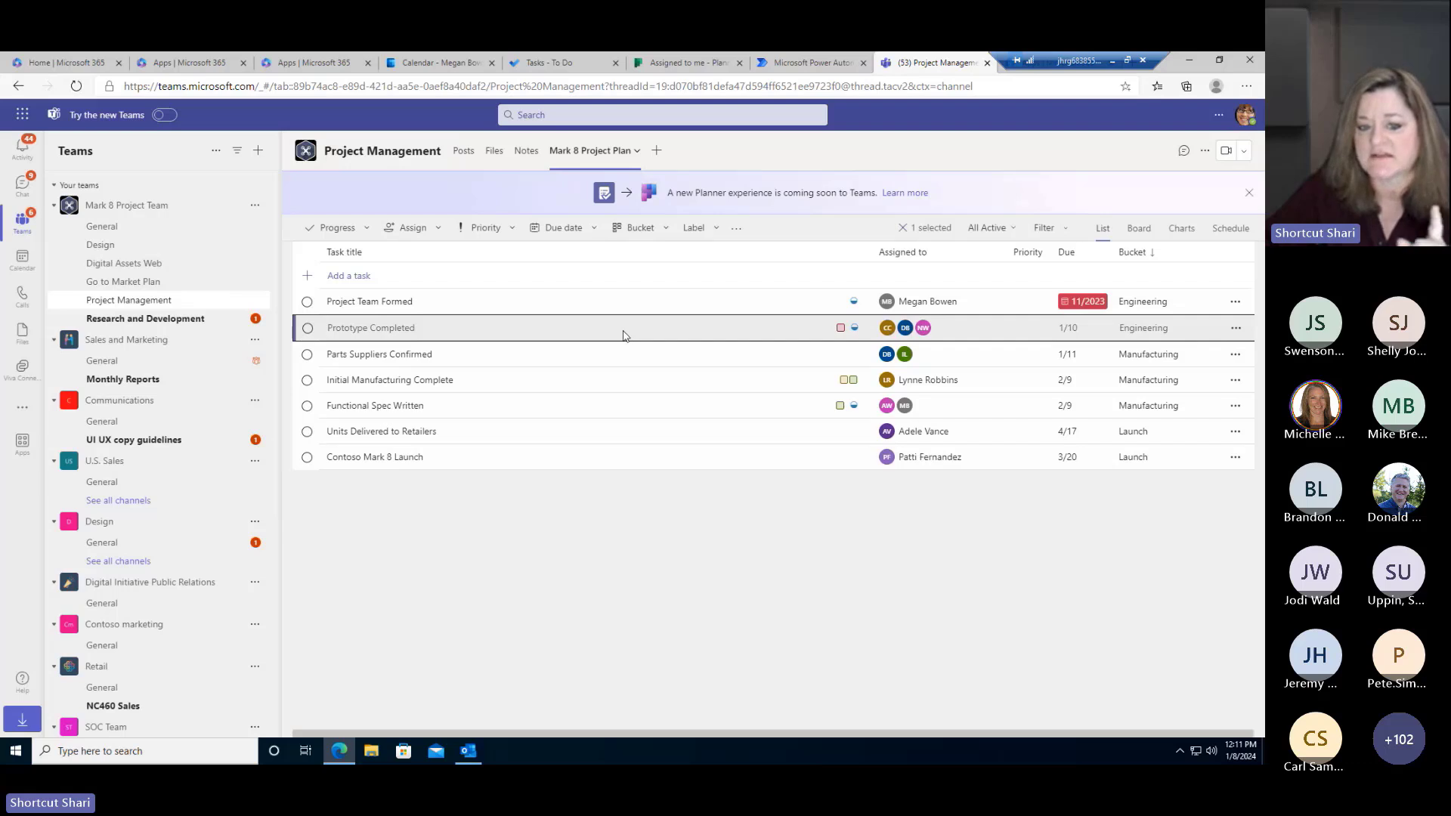
{"action": "left_click", "coordinate": [369, 229]}
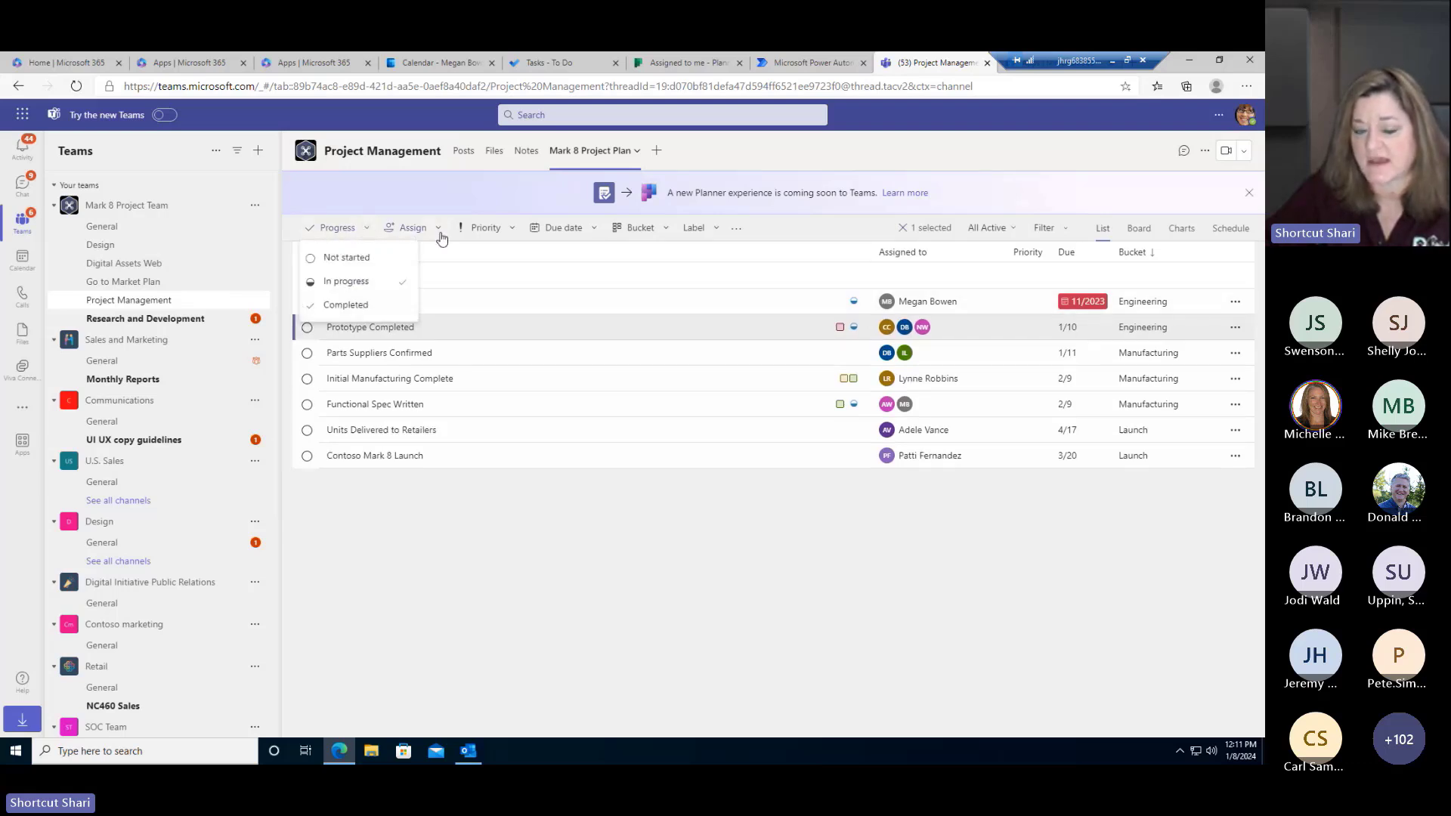
- Set the due date of Prototype Completed, Parts Suppliers Confirmed, Initial Manufacturing Complete and Contoso Mark 8 Launch to January 11, 2024
{"action": "left_click", "coordinate": [635, 378], "text": "shift"}
{"action": "left_click", "coordinate": [675, 457], "text": "ctrl"}
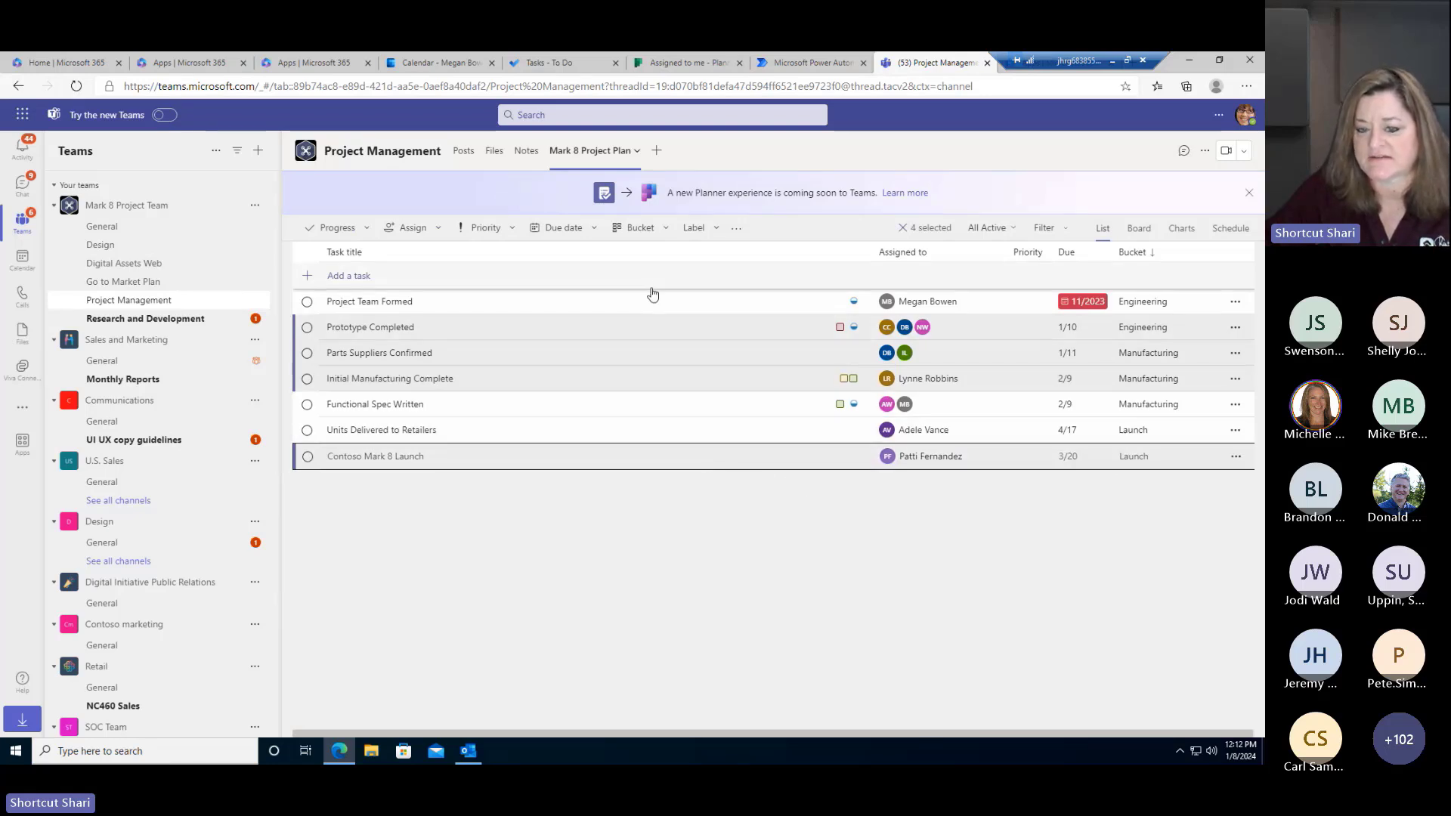
{"action": "left_click", "coordinate": [665, 229]}
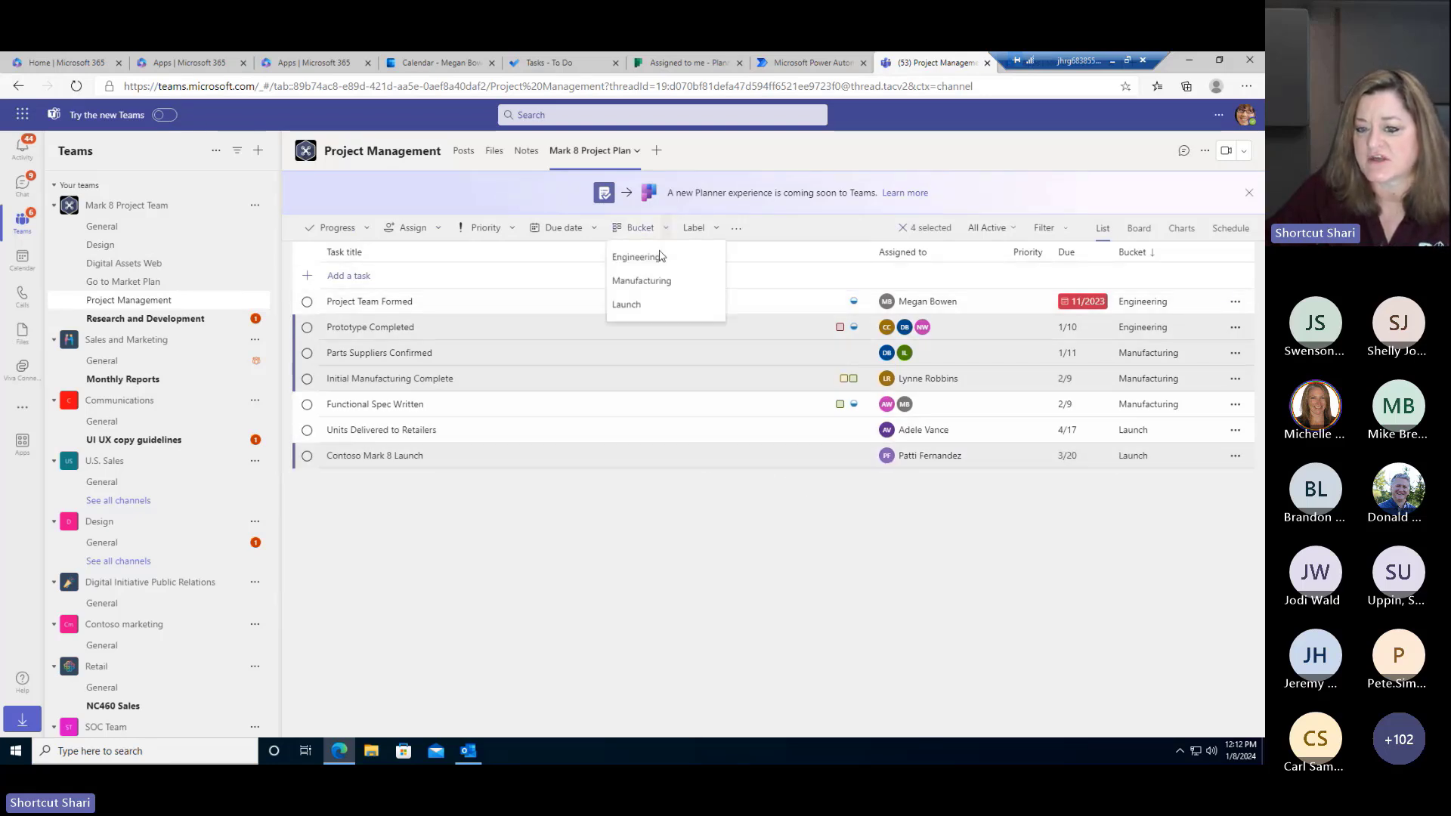
{"action": "left_click", "coordinate": [694, 229]}
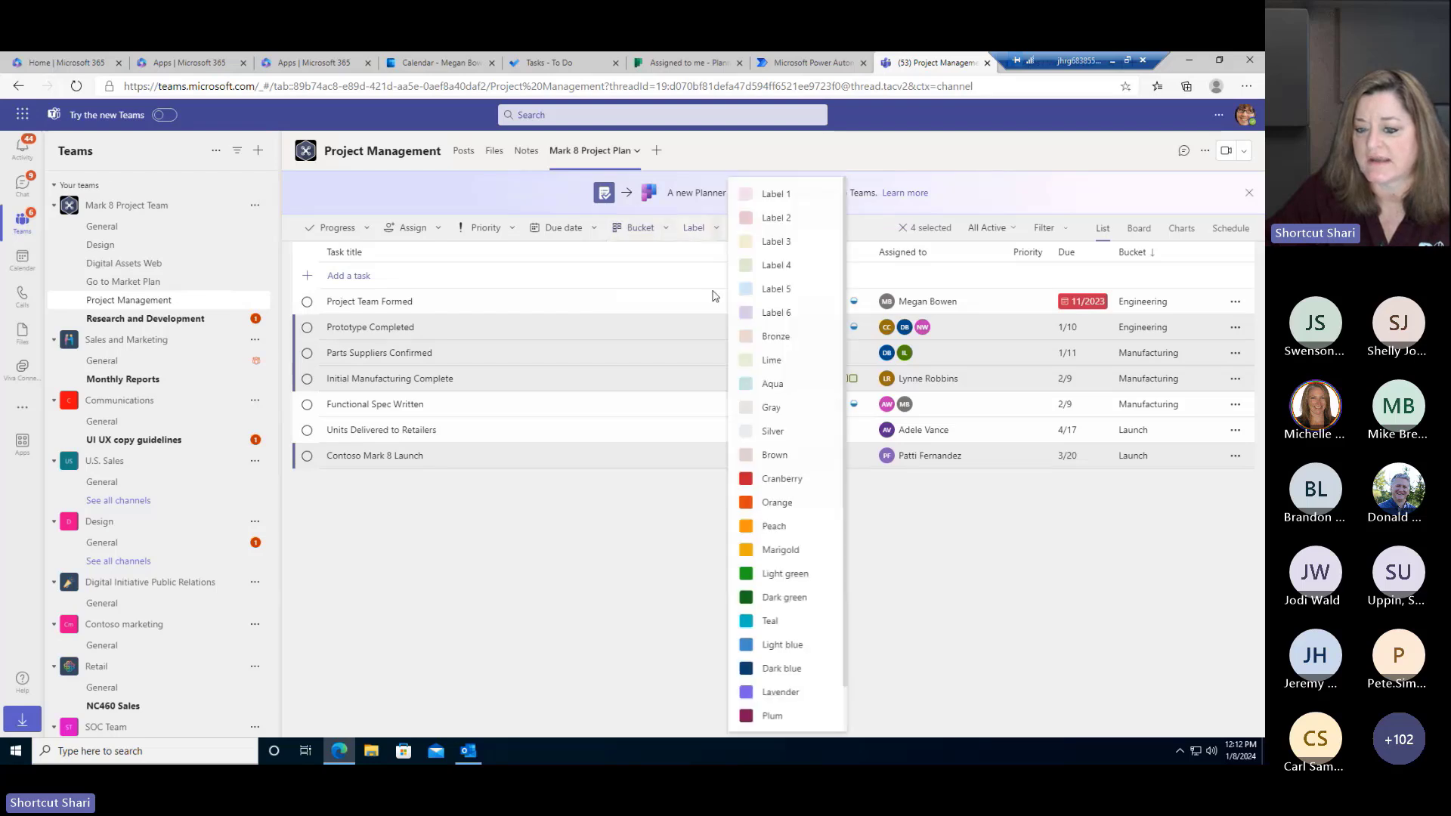
{"action": "left_click", "coordinate": [578, 229]}
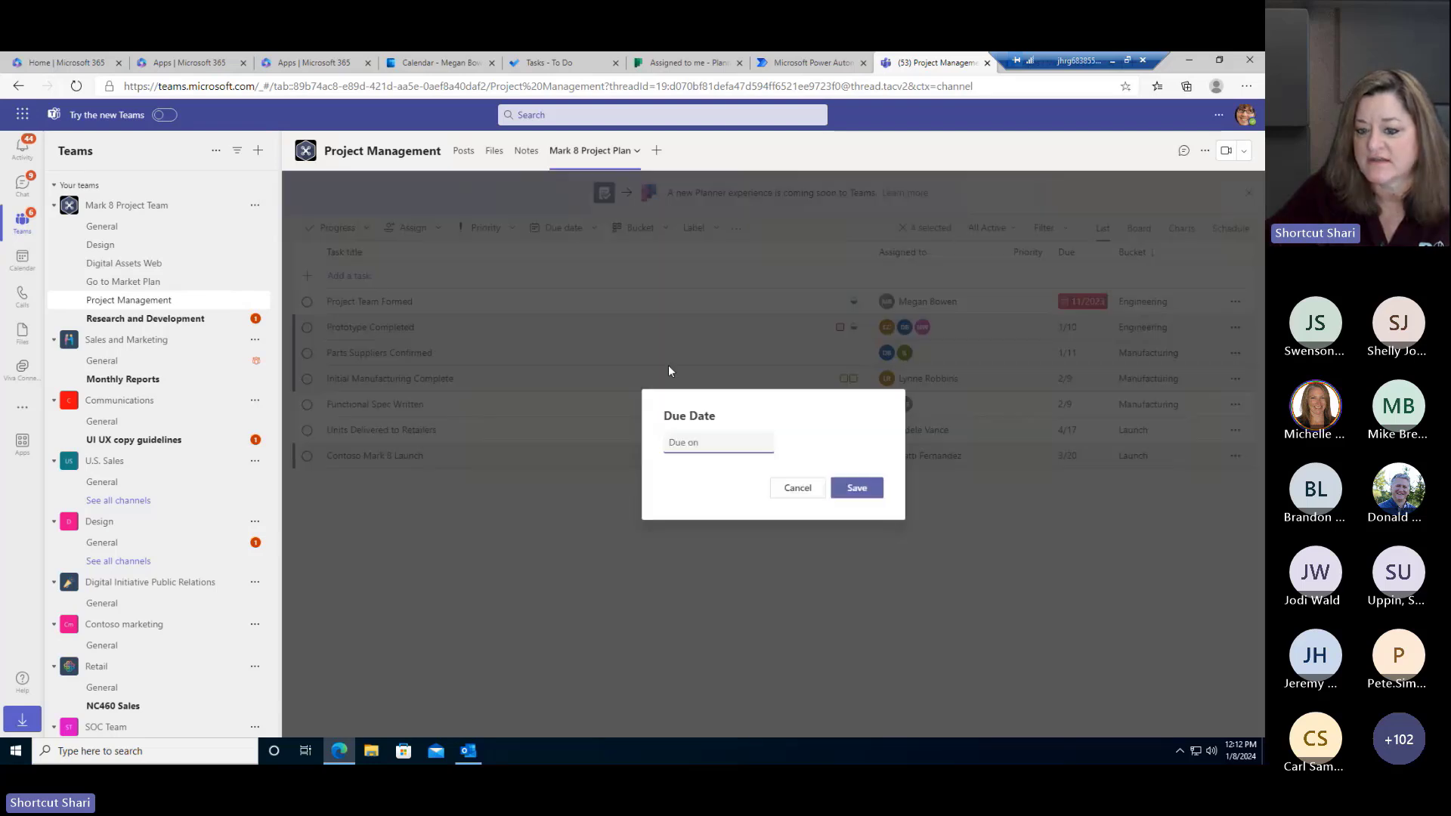
{"action": "left_click", "coordinate": [690, 440]}
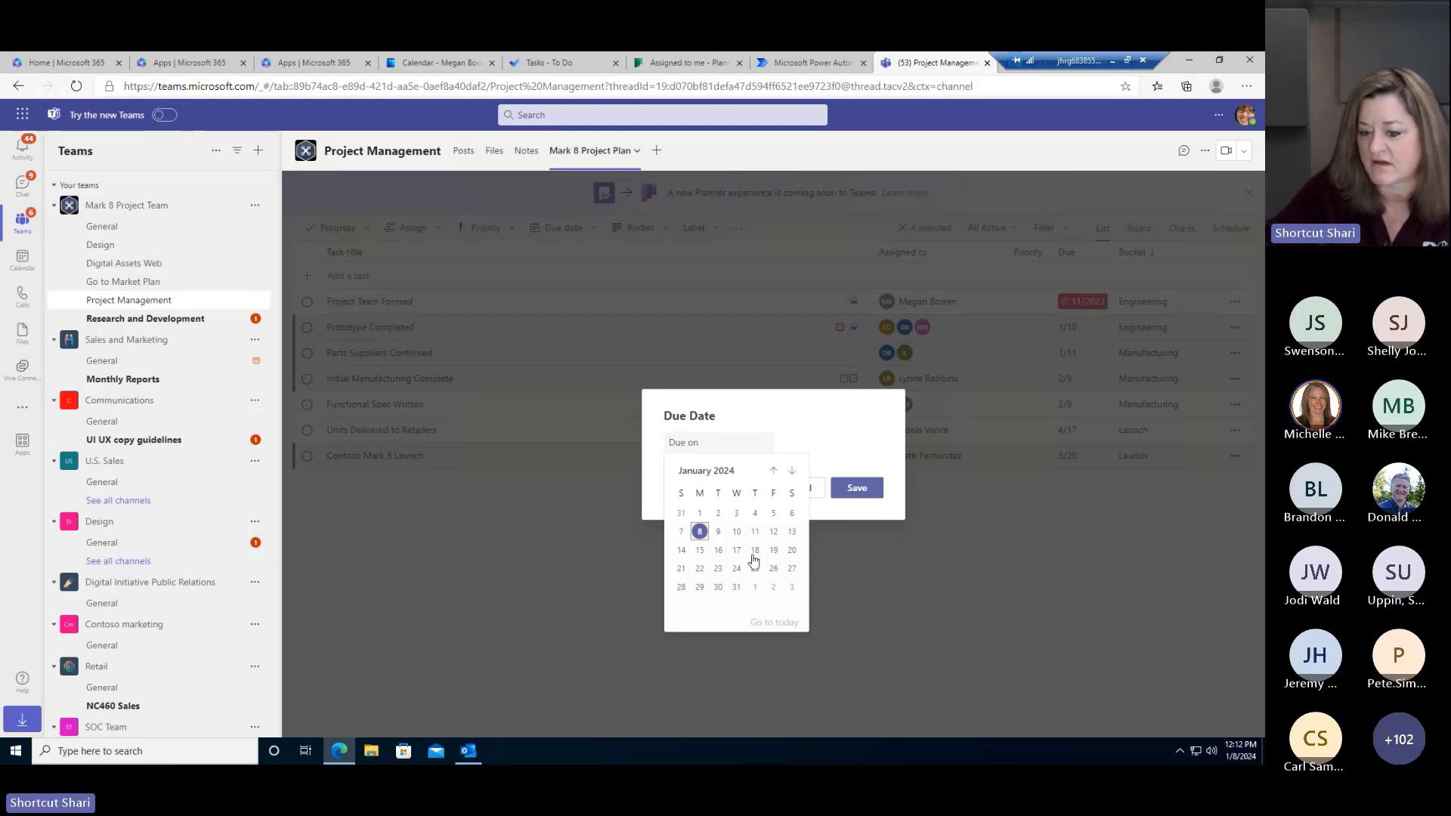
{"action": "left_click", "coordinate": [755, 531]}
{"action": "left_click", "coordinate": [852, 488]}
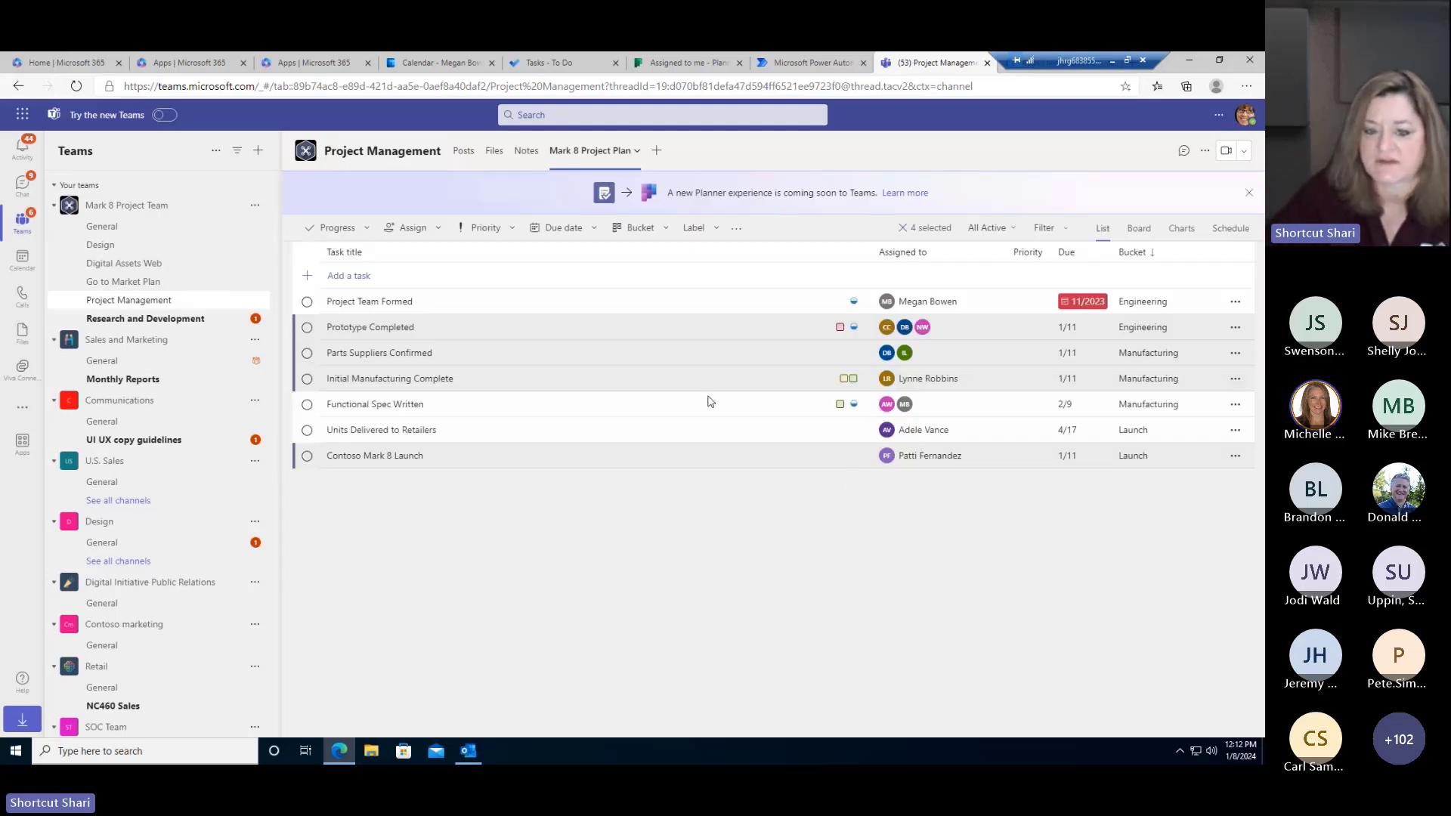
- Check the assignment options for the four selected tasks and set their progress to In progress
{"action": "left_click", "coordinate": [437, 231]}
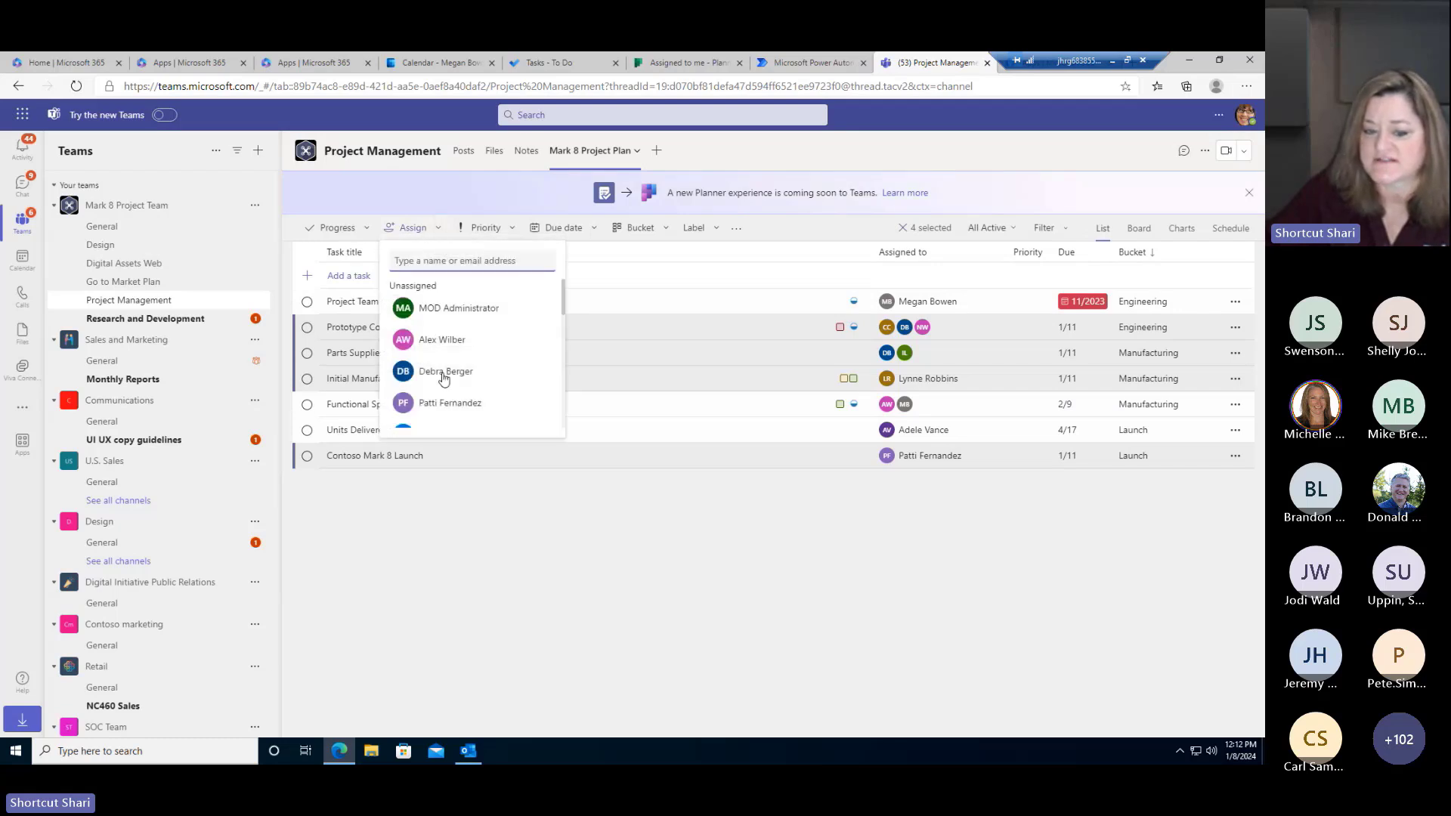
{"action": "left_click", "coordinate": [364, 228]}
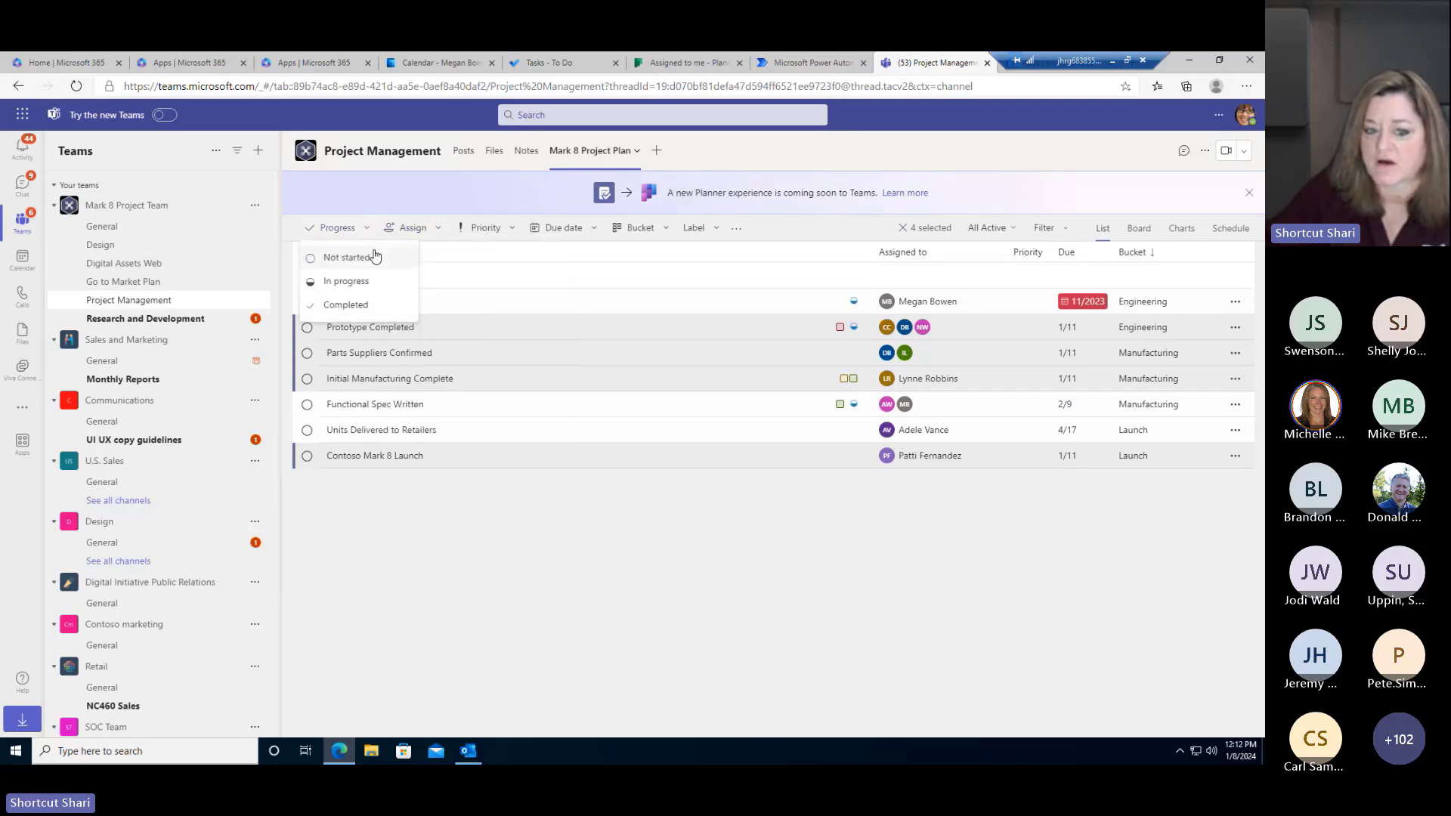
{"action": "left_click", "coordinate": [339, 283]}
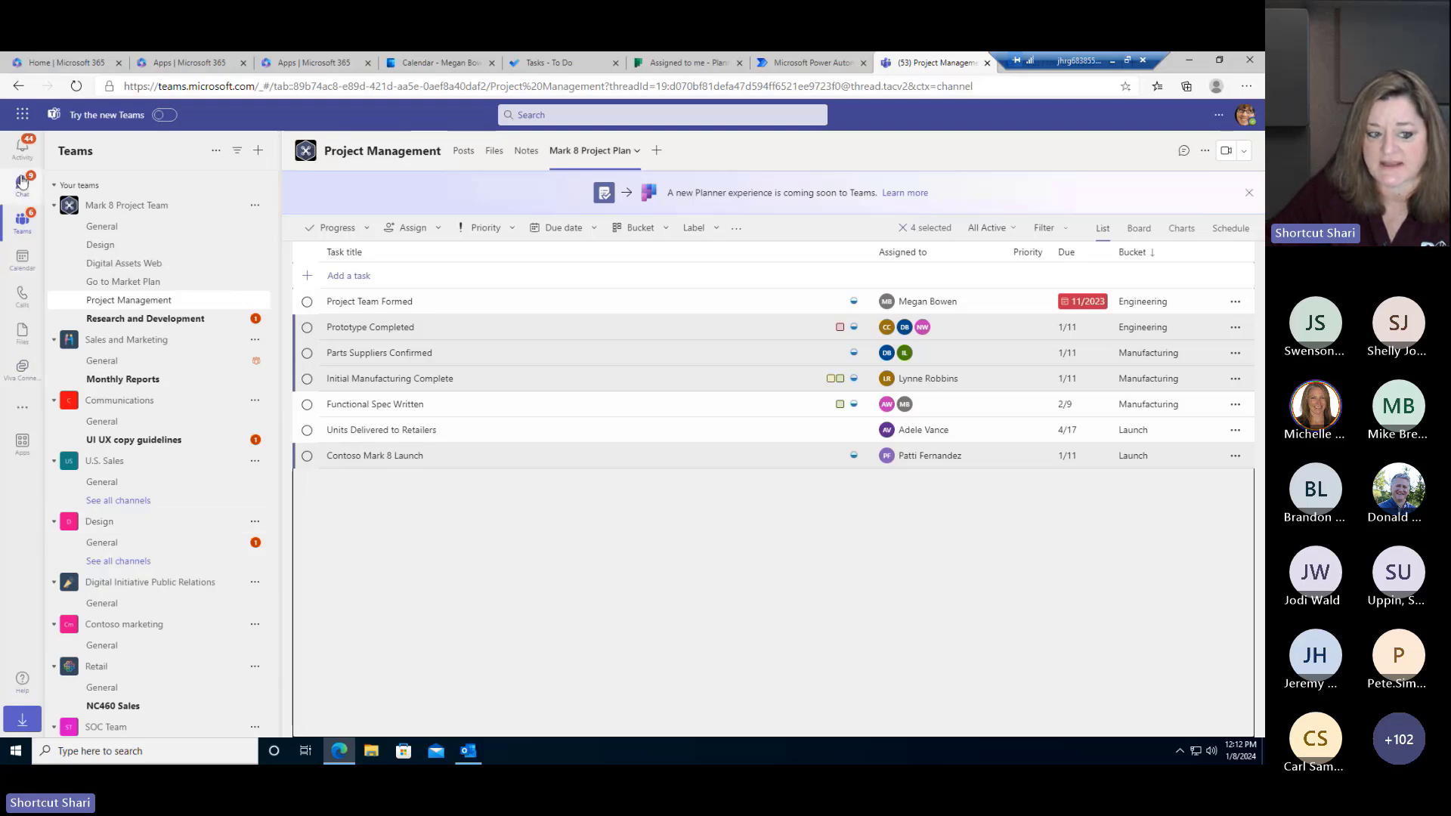
- Open the Tasks by Planner and To Do app in Teams
{"action": "left_click", "coordinate": [21, 411]}
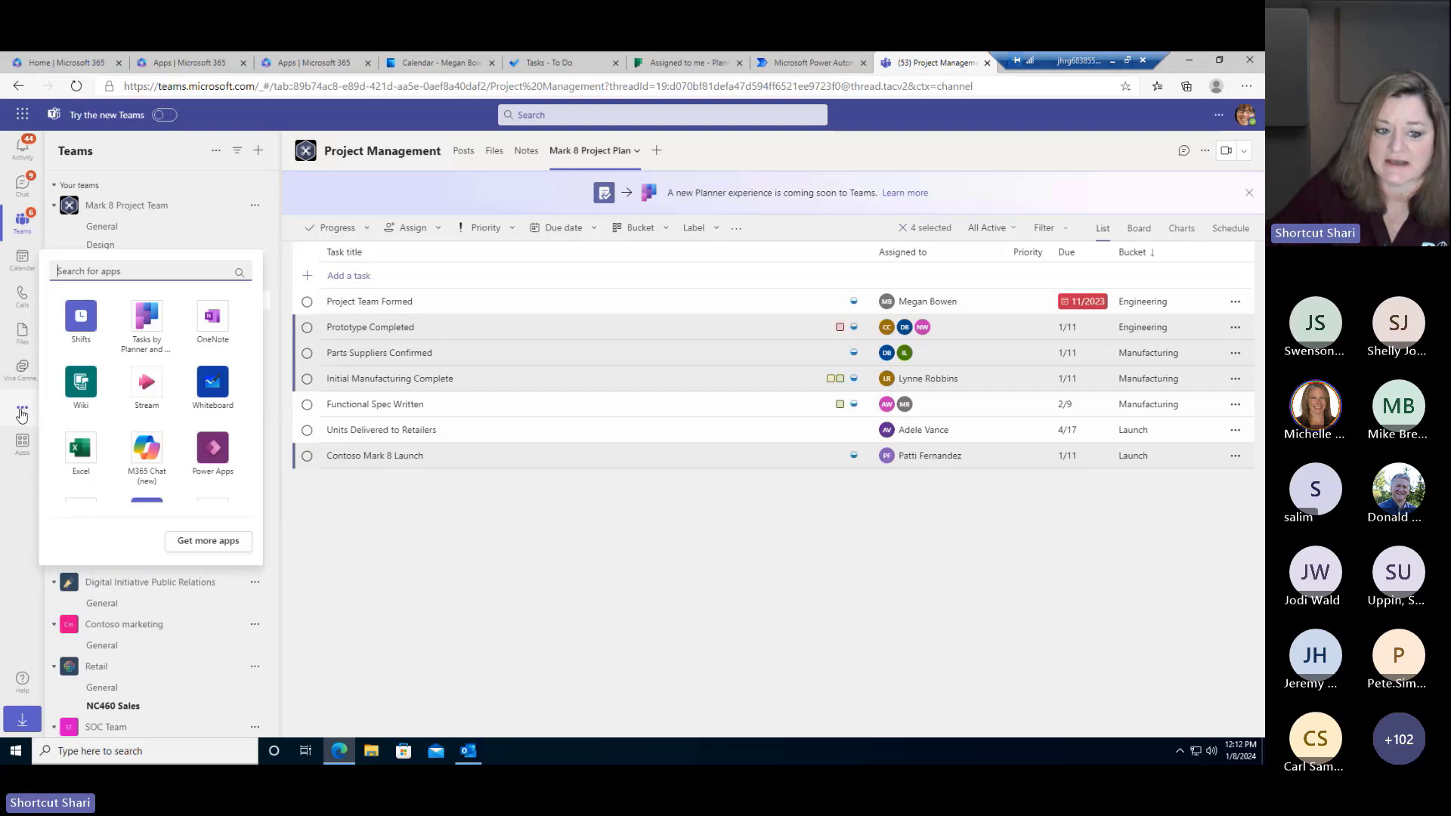
{"action": "left_click", "coordinate": [151, 324]}
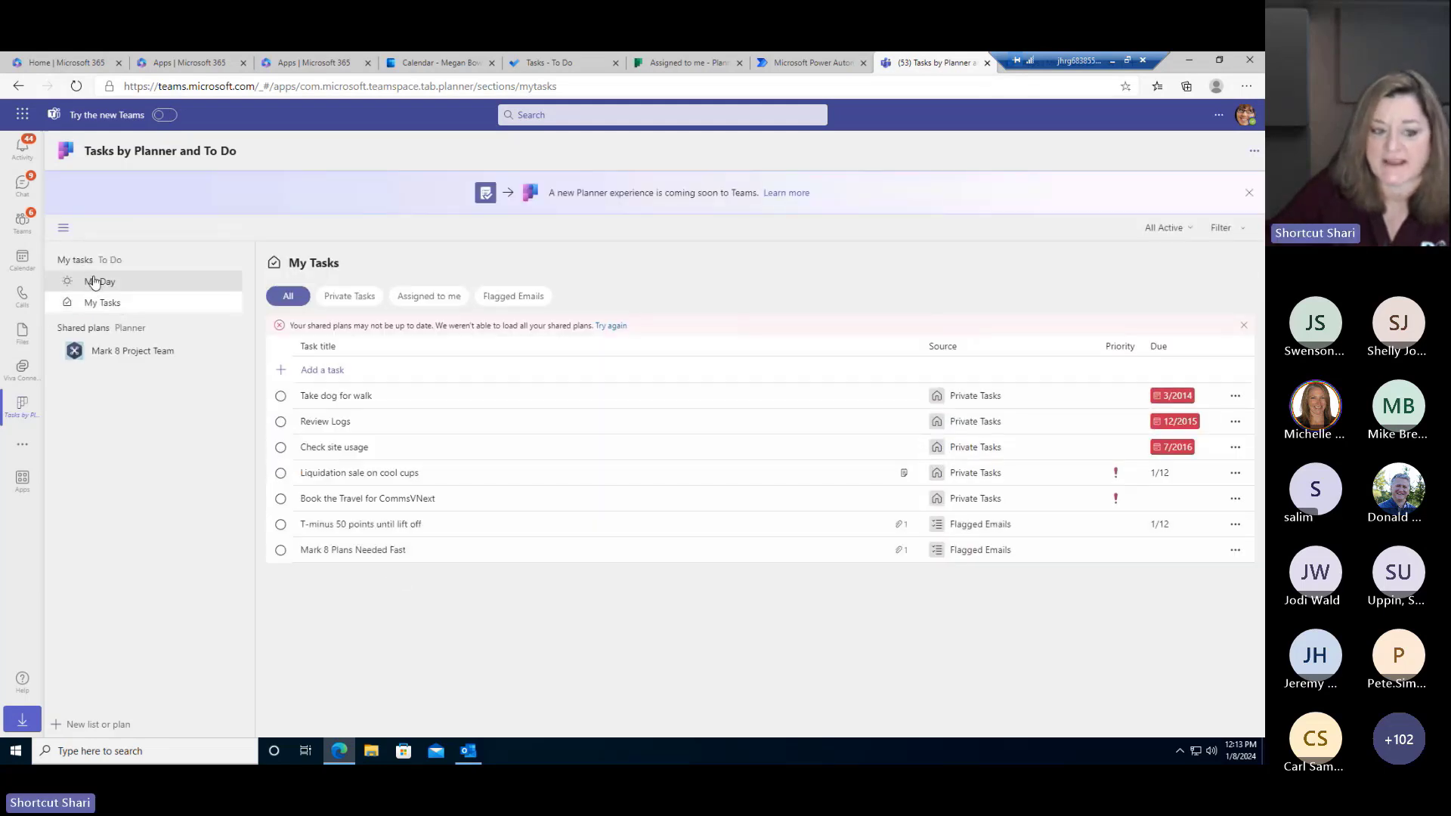
- Expand the shared plans of Mark 8 Project Team, dismiss the My Tasks tip, and add the Check site usage task to My Day
{"action": "left_click", "coordinate": [100, 353]}
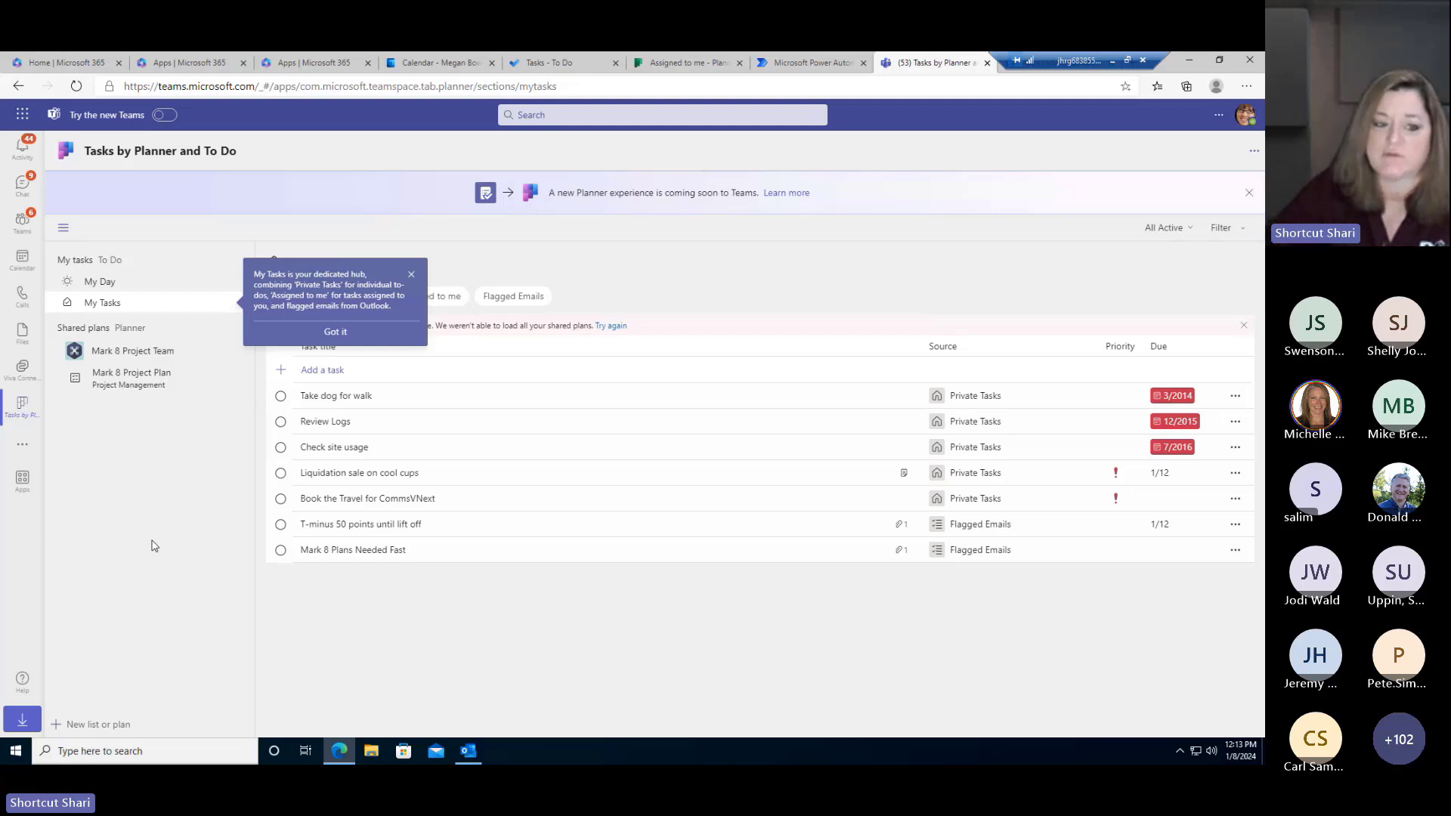
{"action": "left_click", "coordinate": [410, 278]}
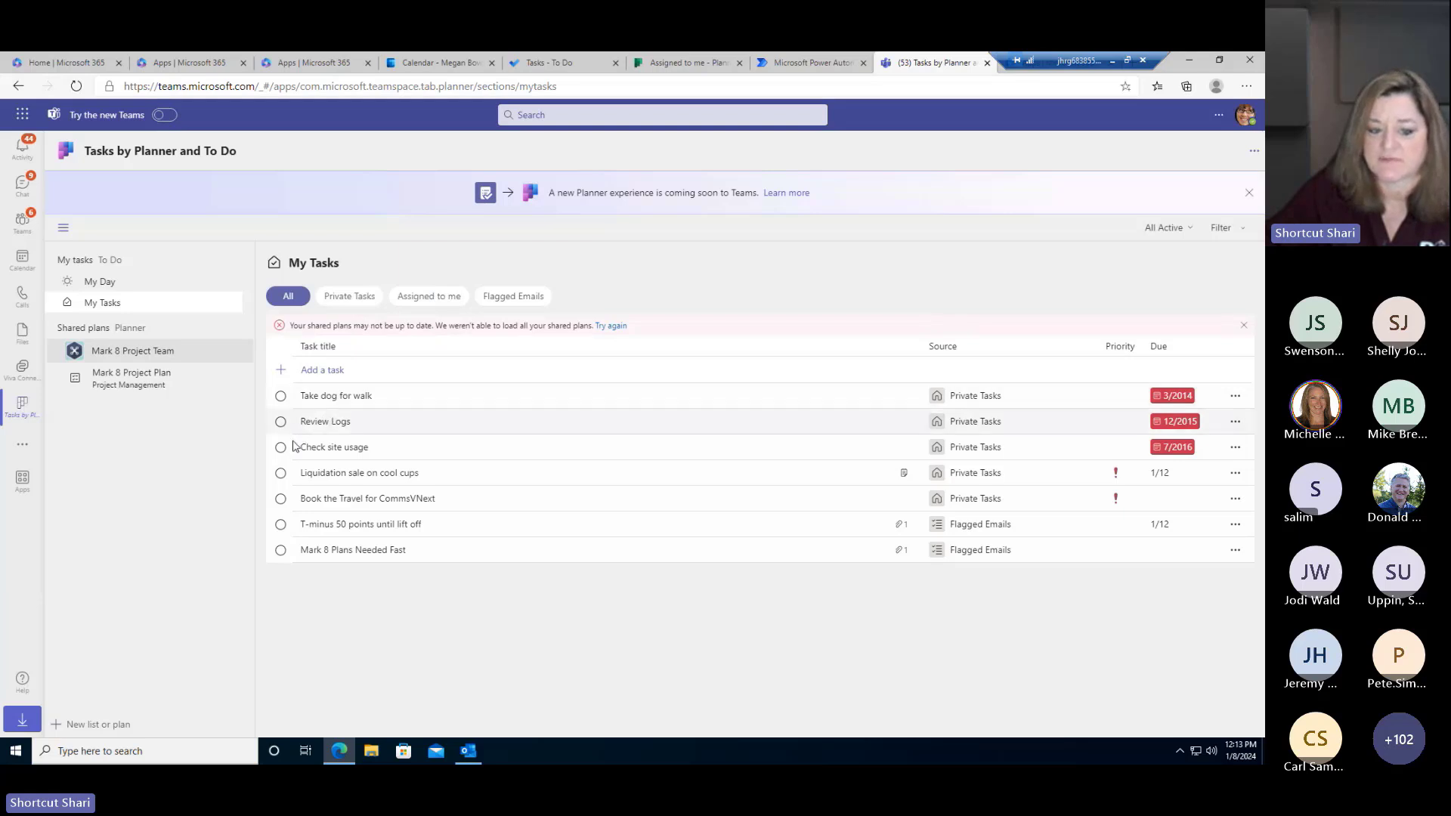
{"action": "left_click", "coordinate": [1239, 448]}
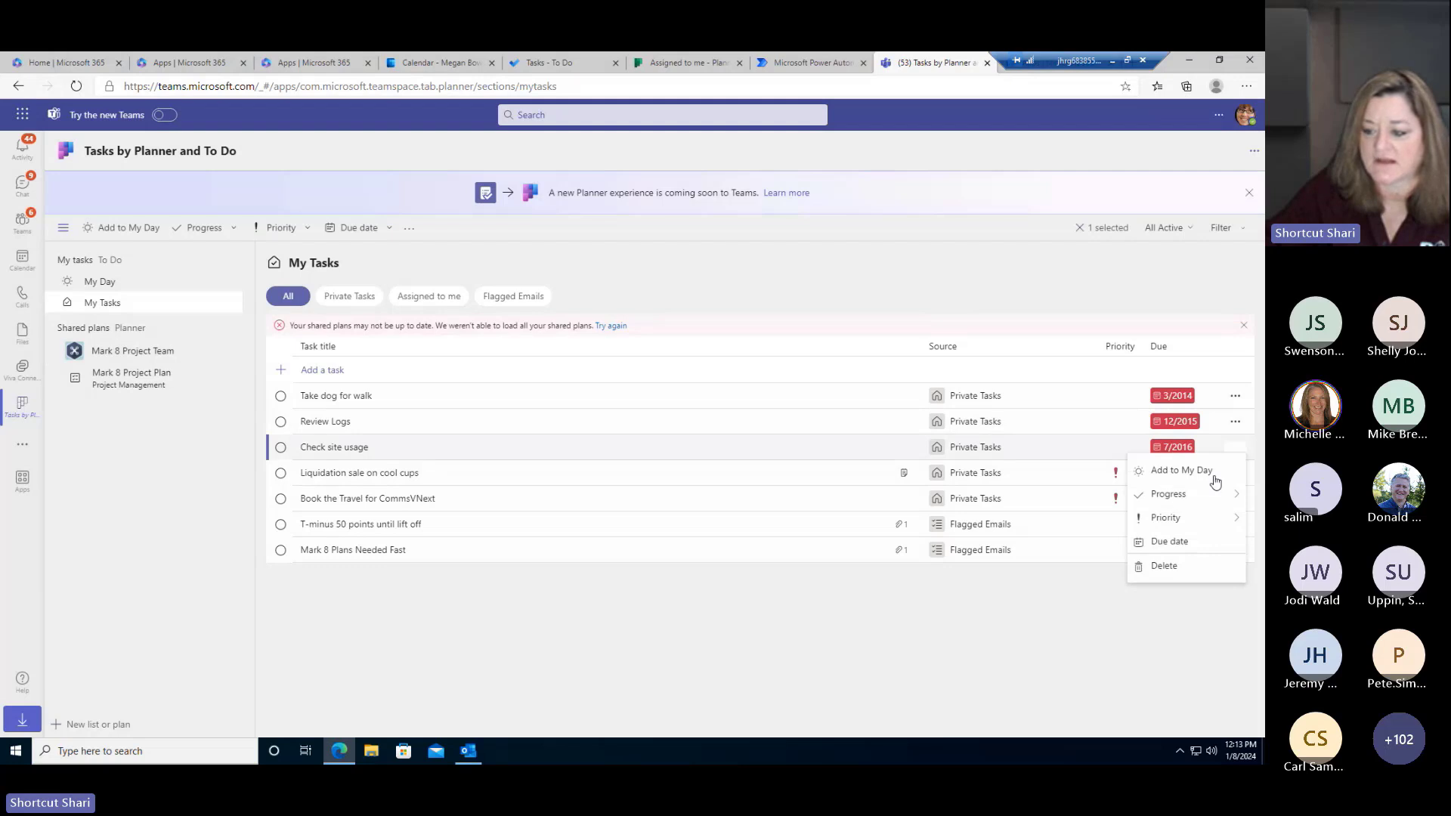
{"action": "left_click", "coordinate": [1182, 471]}
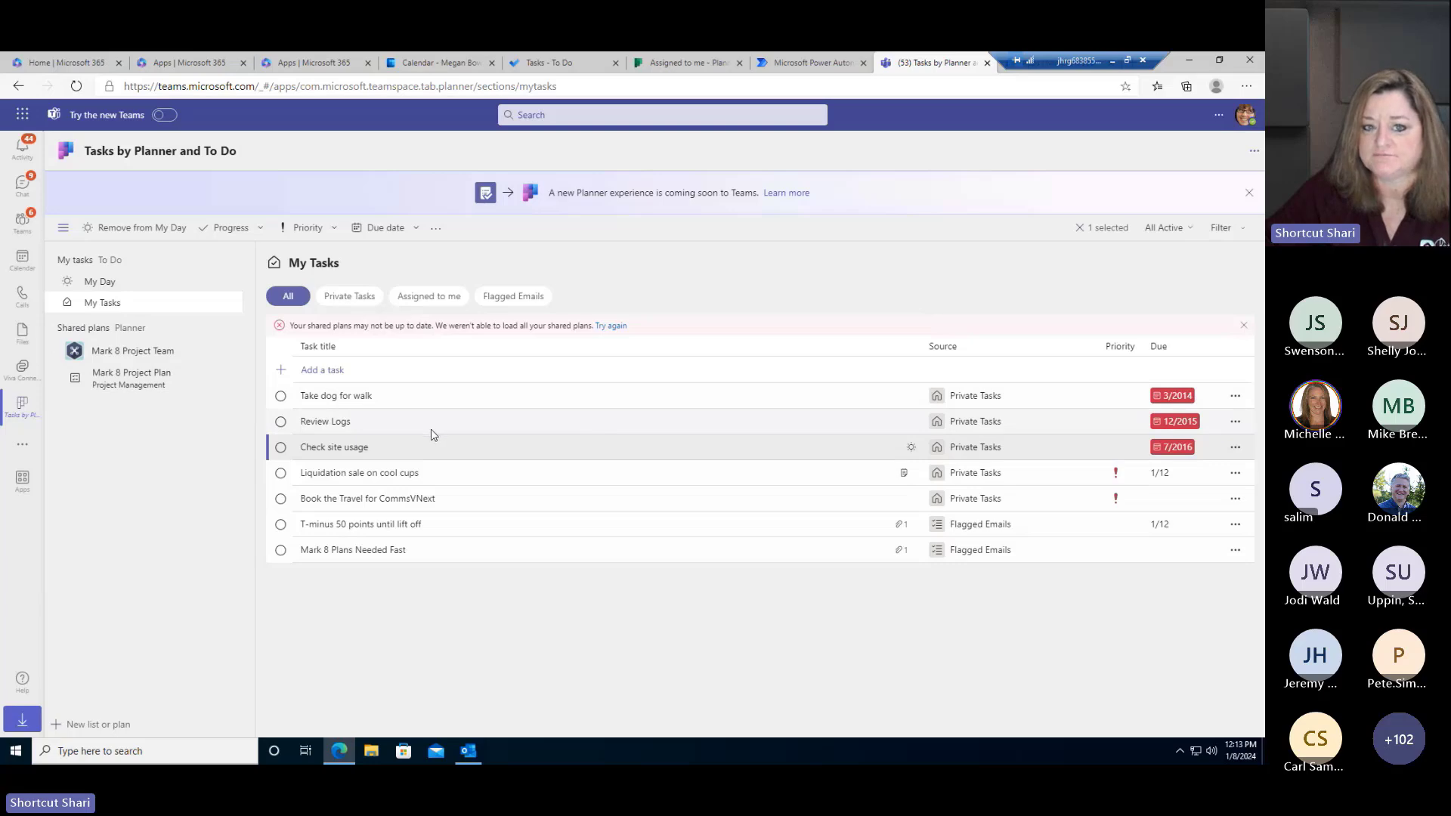
- Review the open Outlook calendar, To Do, Planner and Power Automate pages, and return to Teams
{"action": "left_click", "coordinate": [436, 61]}
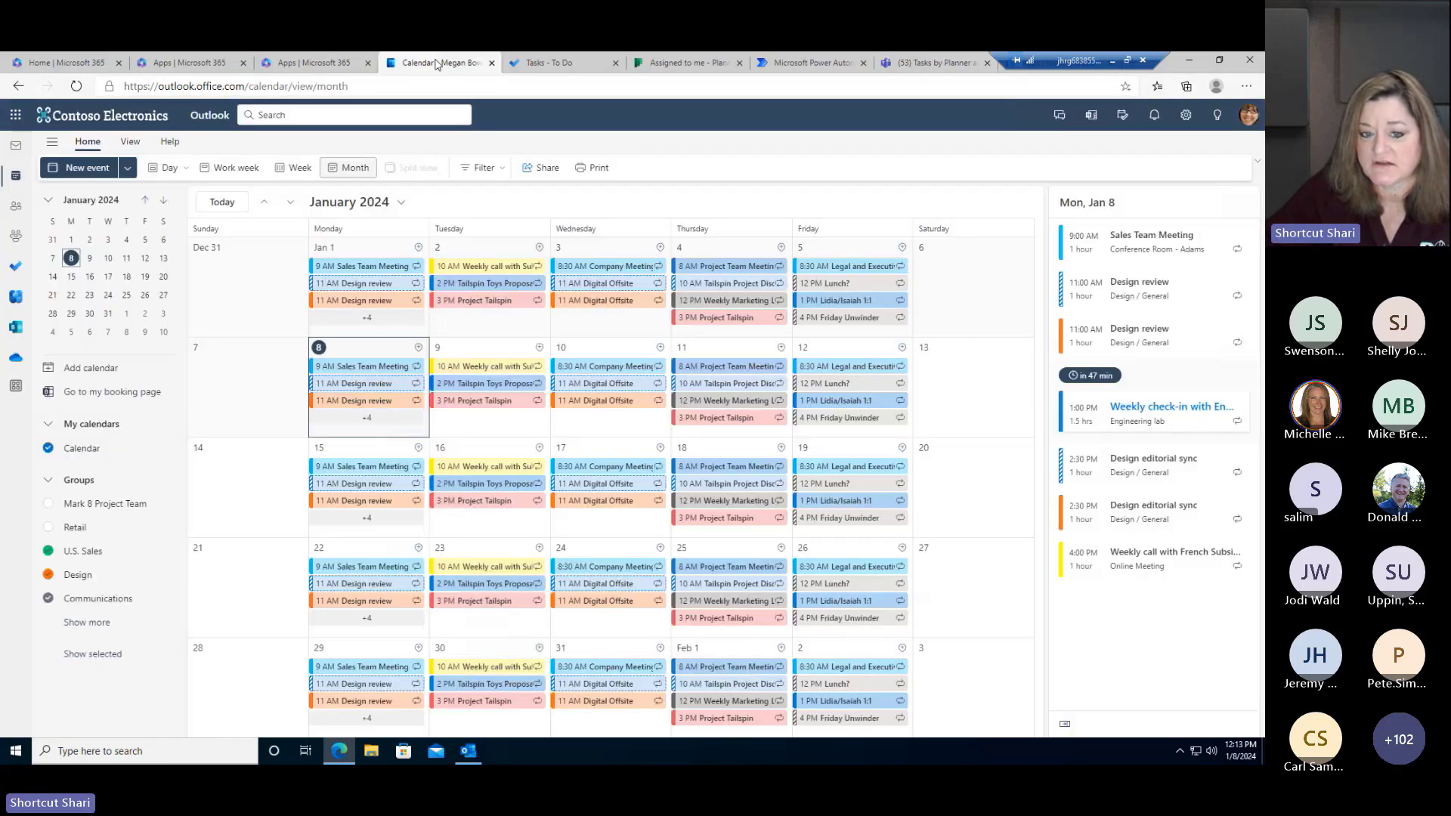
{"action": "left_click", "coordinate": [540, 64]}
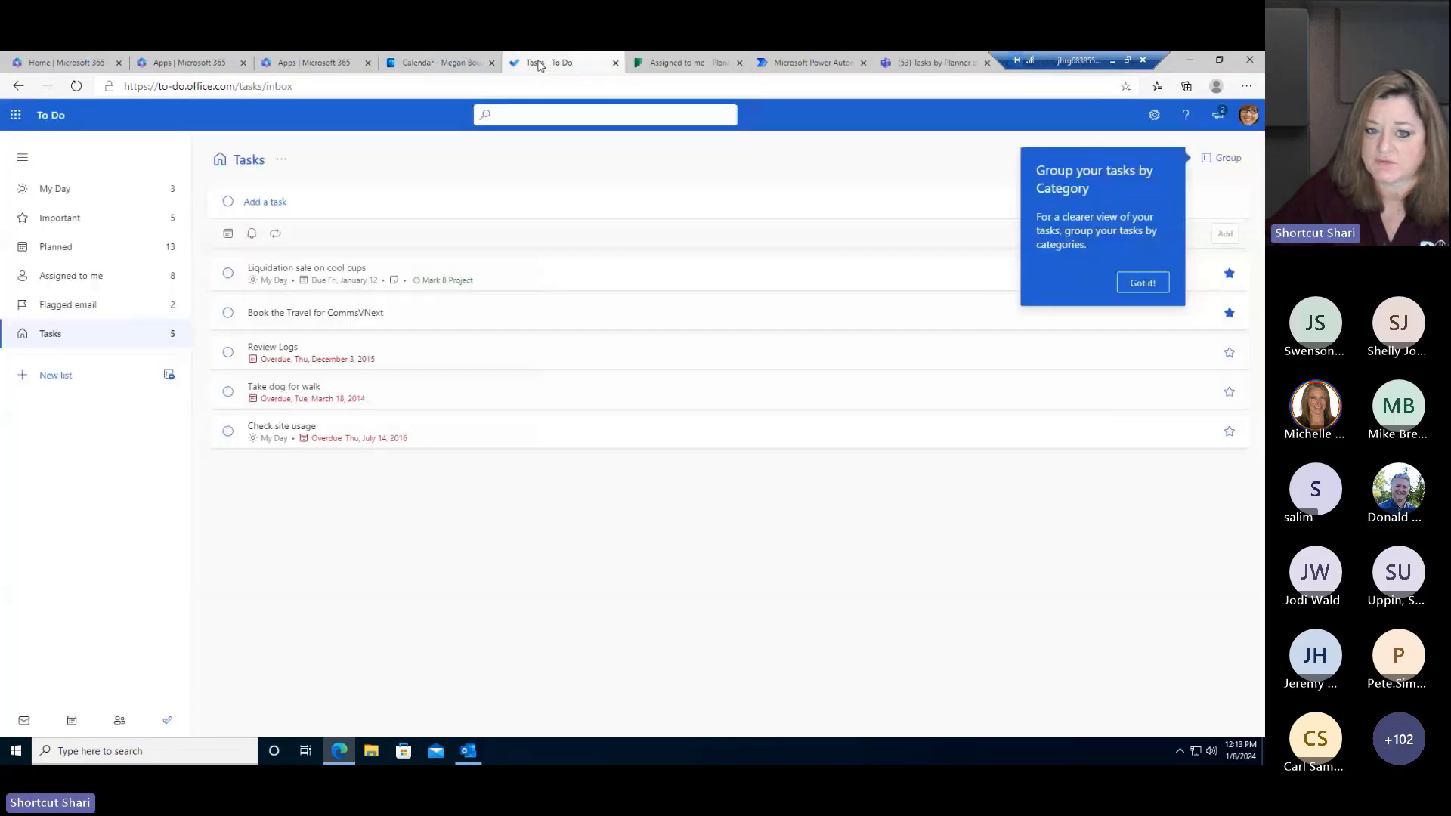
{"action": "left_click", "coordinate": [674, 65]}
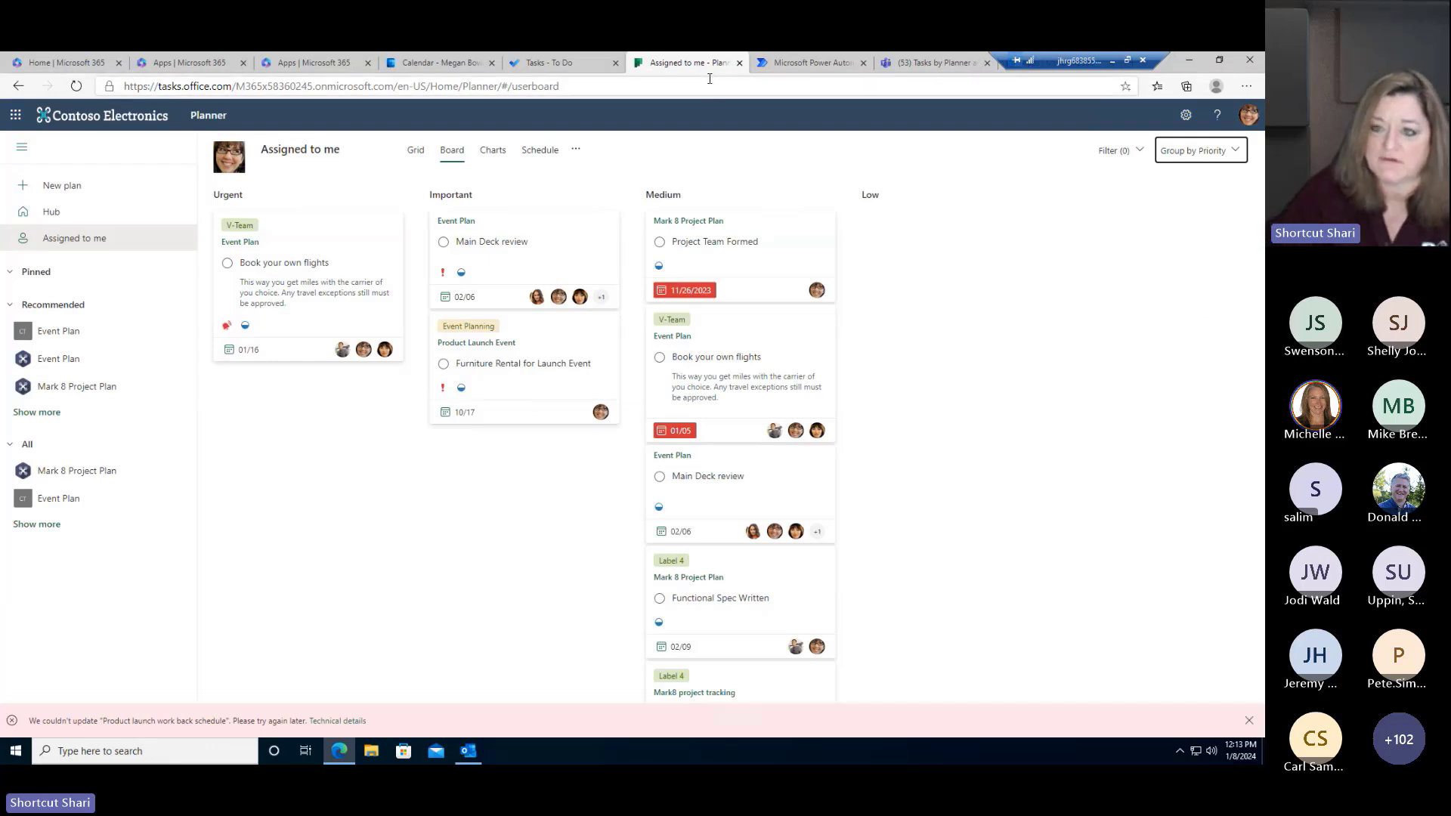
{"action": "left_click", "coordinate": [810, 66]}
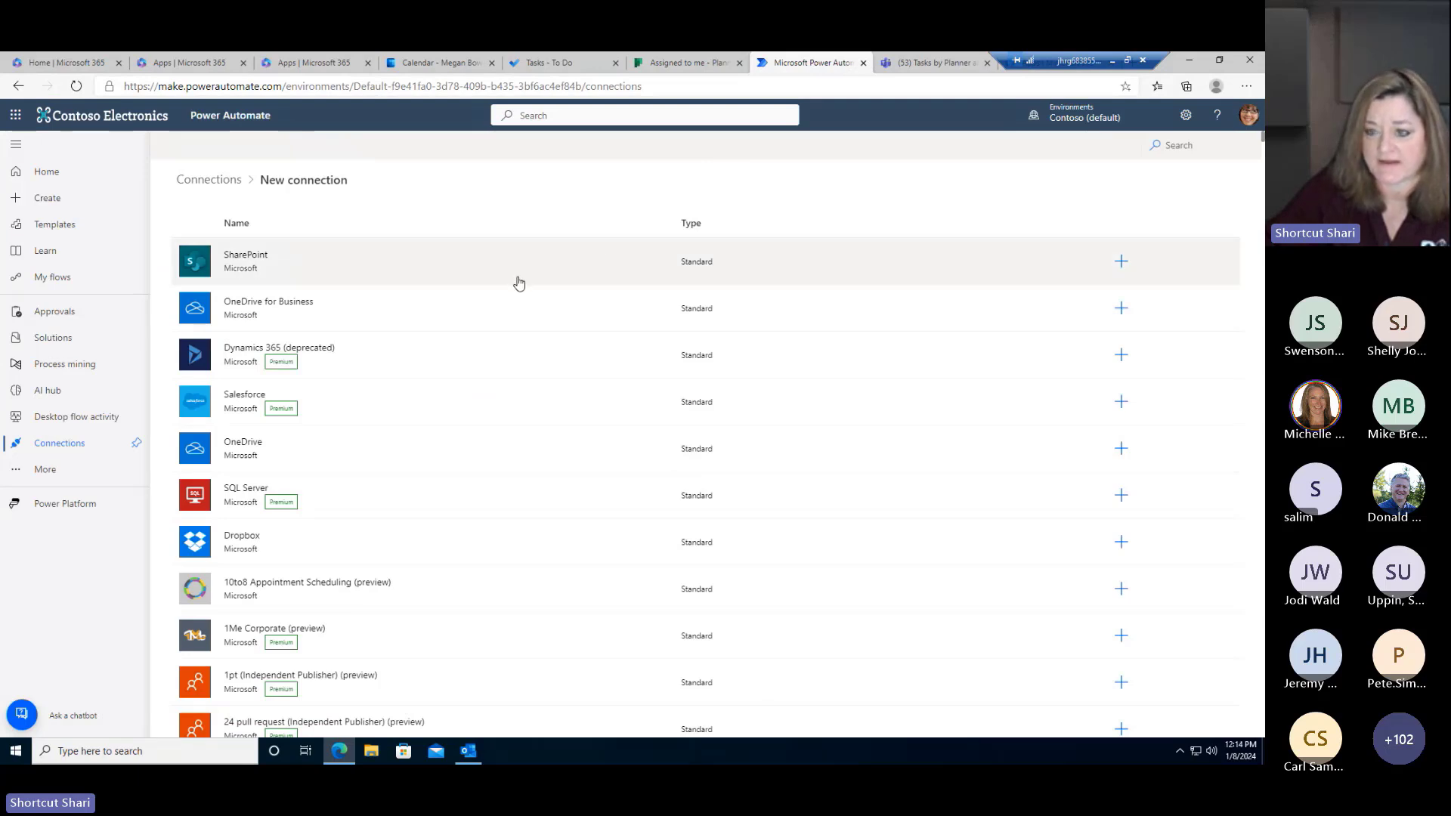
{"action": "left_click", "coordinate": [935, 63]}
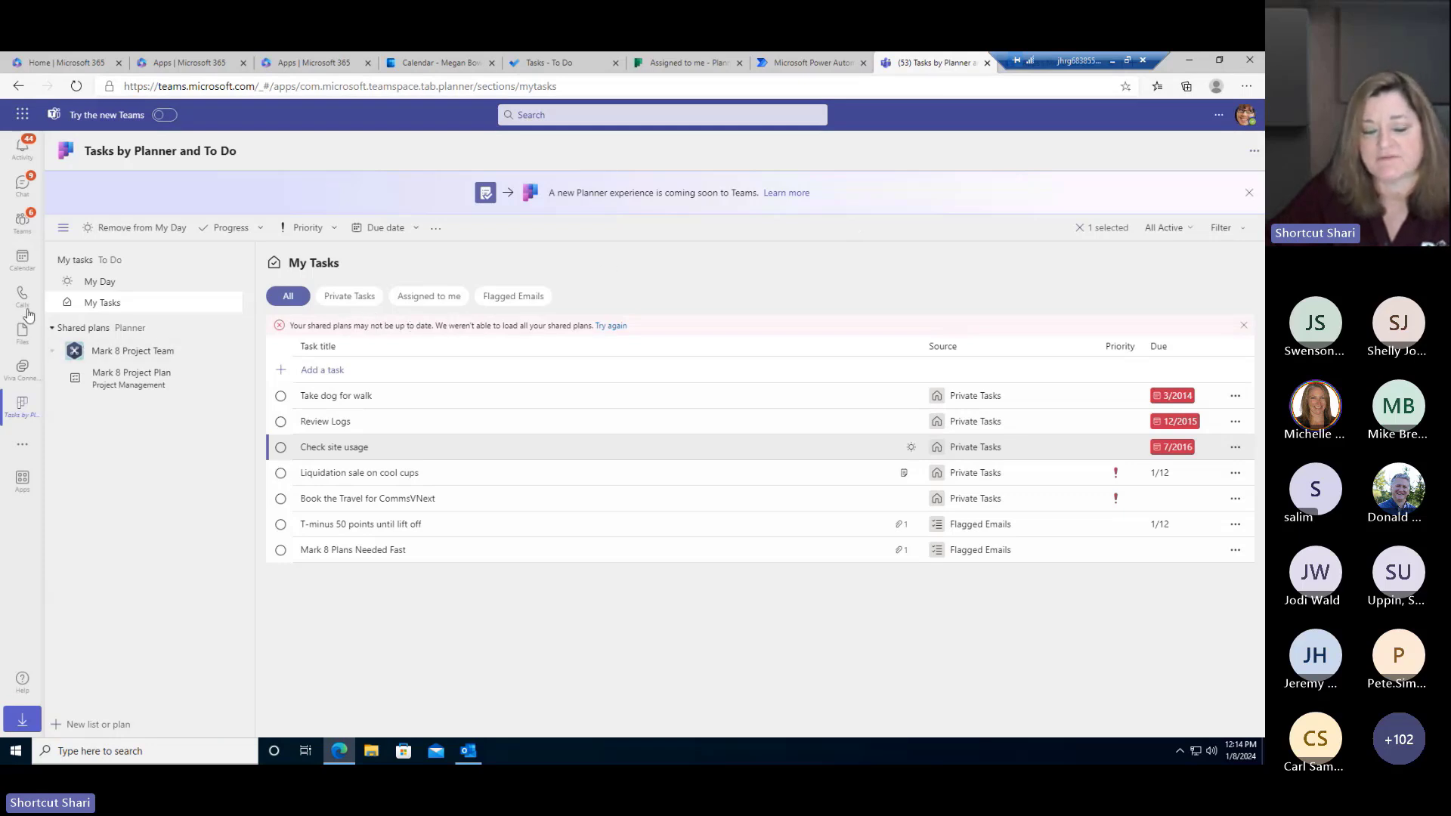
- Return to the Mark 8 Project Plan board in the Project Management channel and view the details of the Parts Suppliers Confirmed task
{"action": "left_click", "coordinate": [22, 221]}
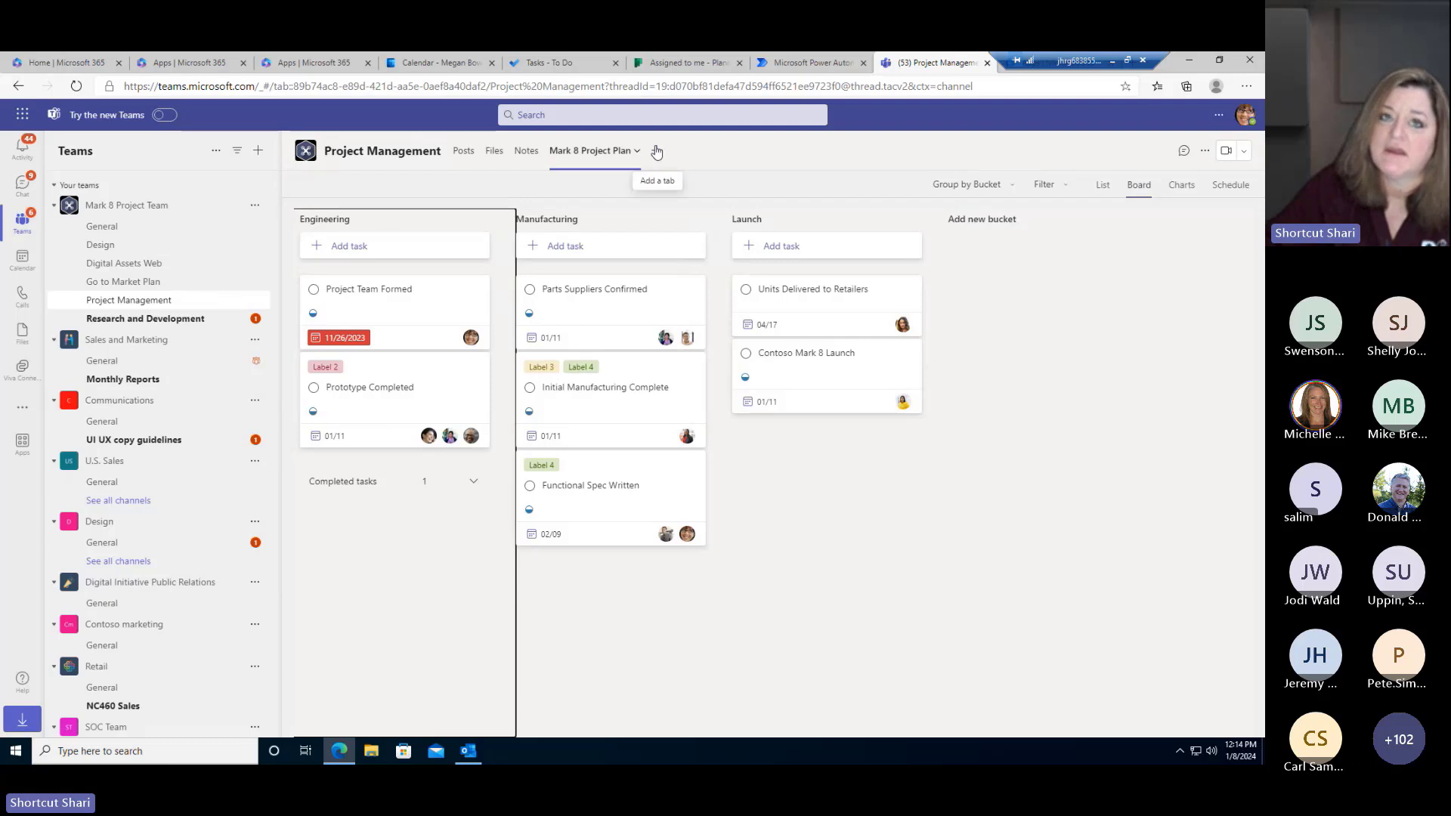
{"action": "left_click", "coordinate": [613, 361]}
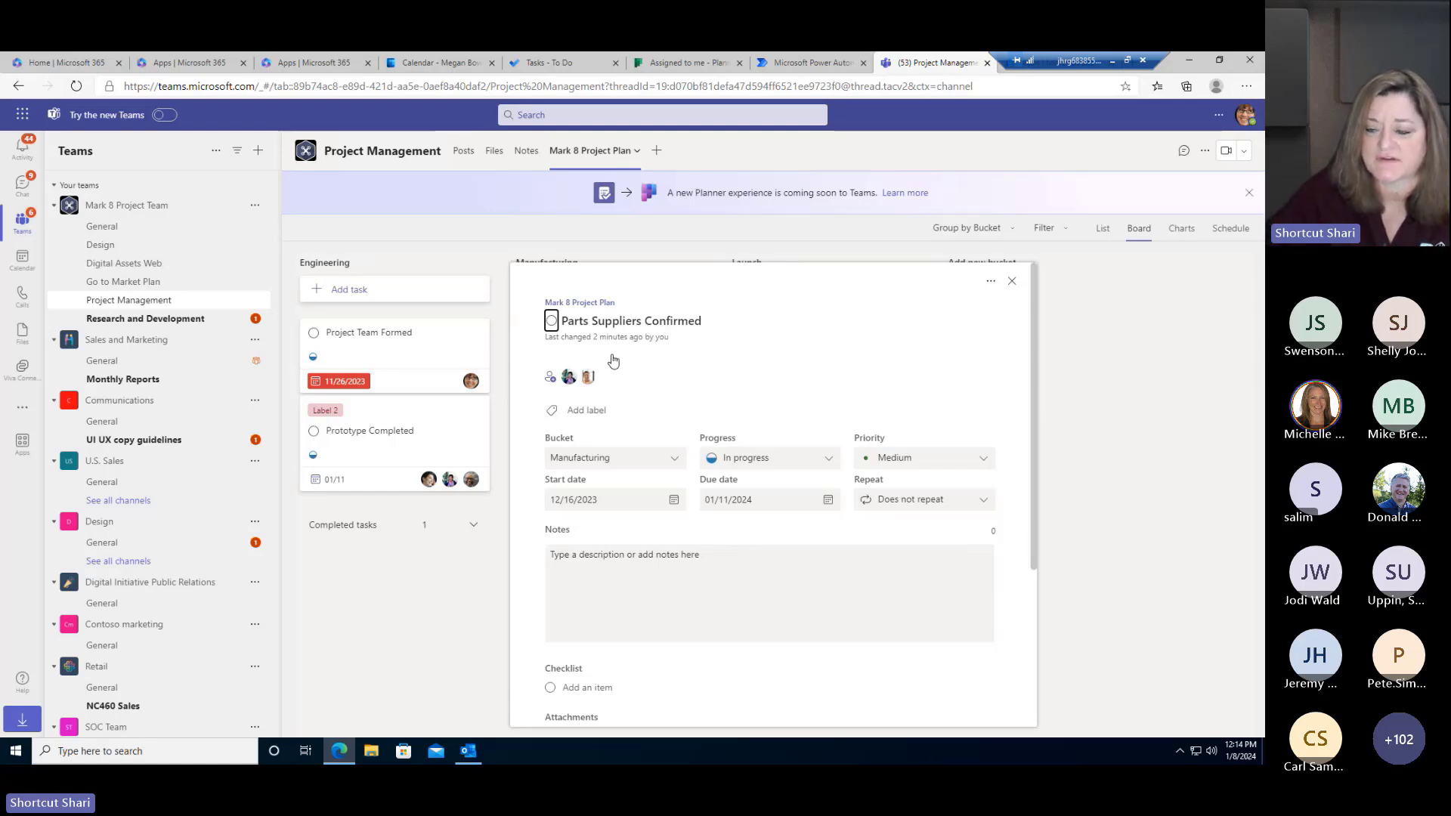
{"action": "left_click", "coordinate": [1012, 283]}
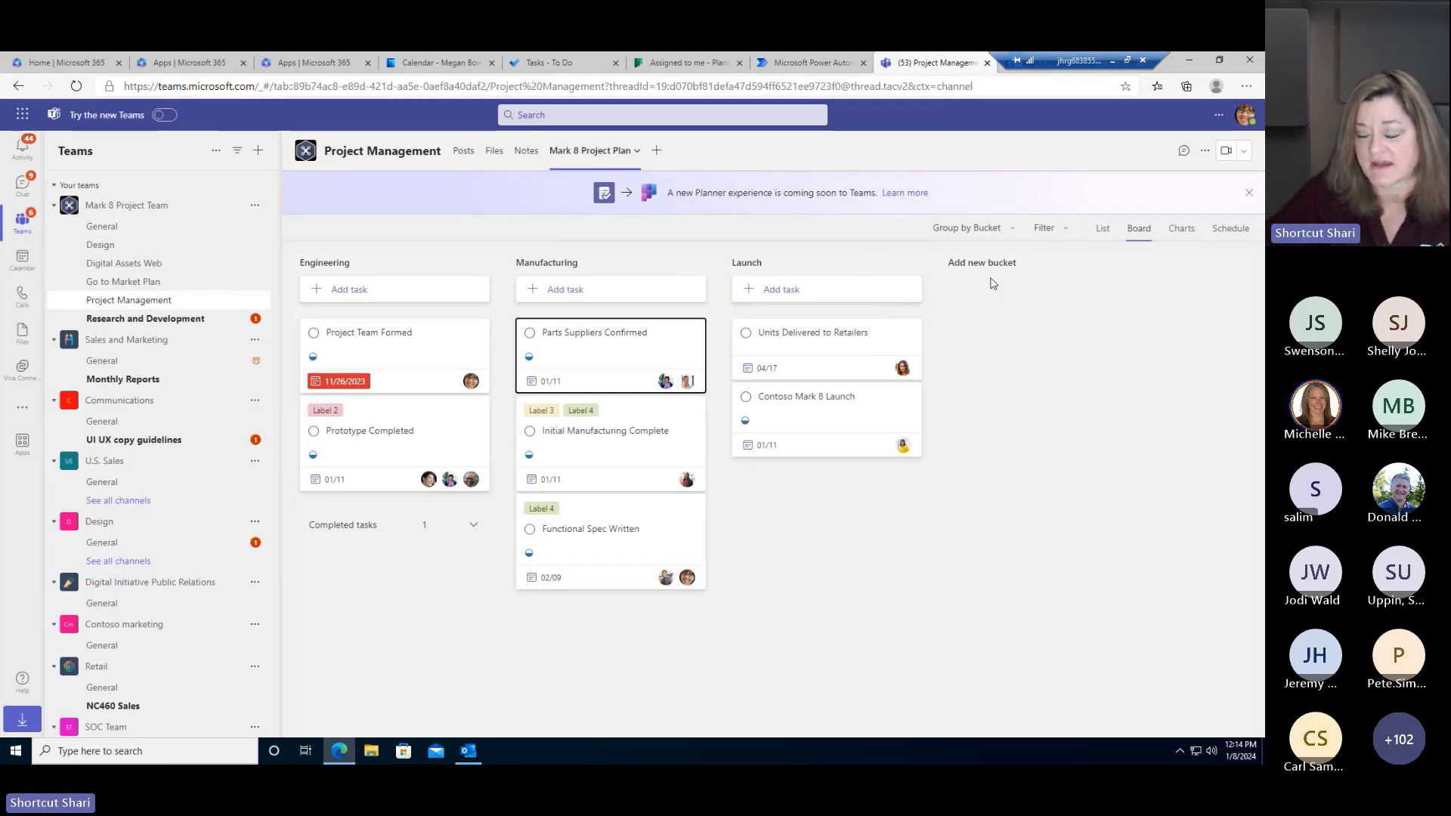
- Add a Lists tab to the Project Management channel
{"action": "left_click", "coordinate": [658, 153]}
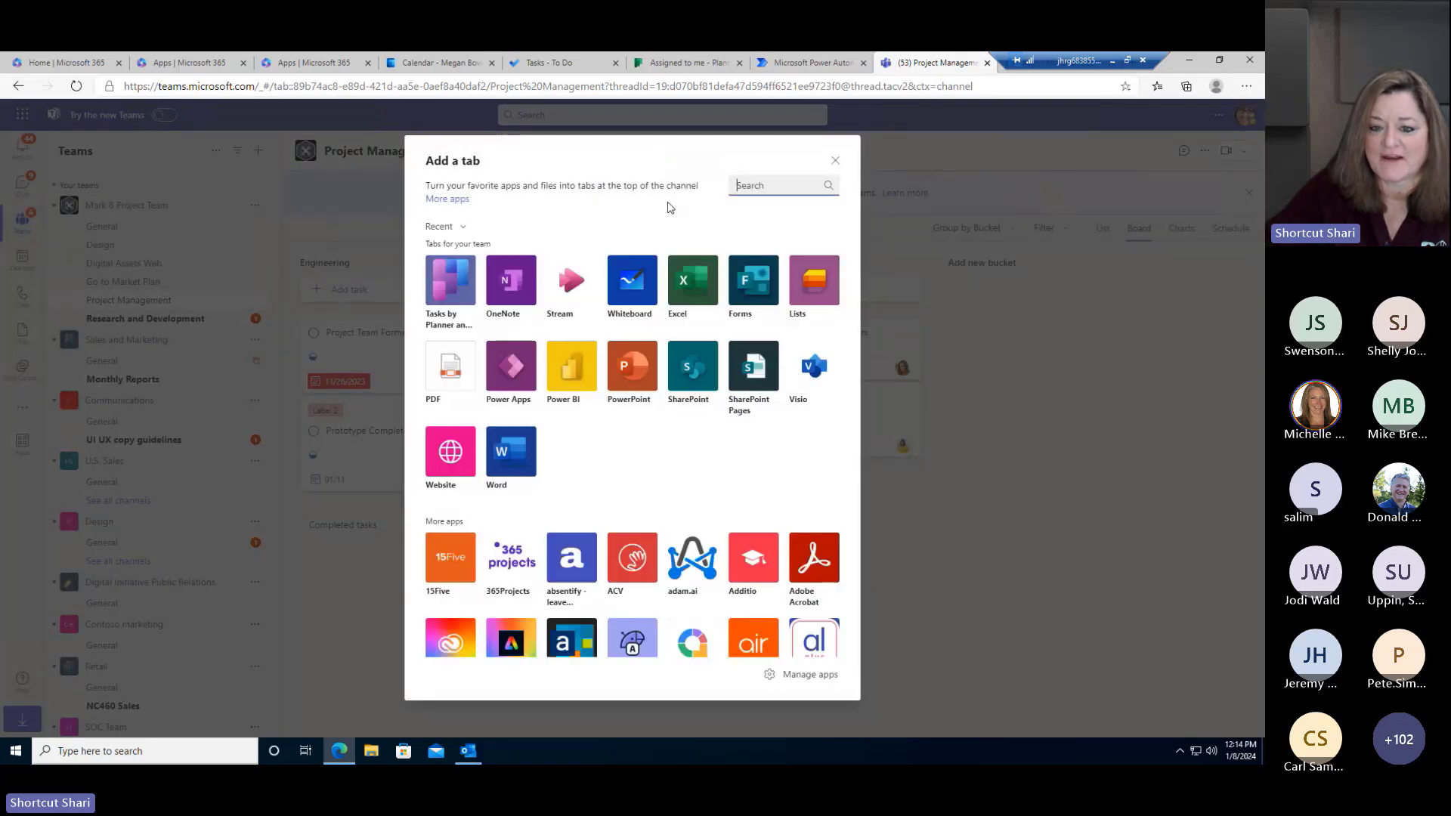
{"action": "left_click", "coordinate": [810, 289]}
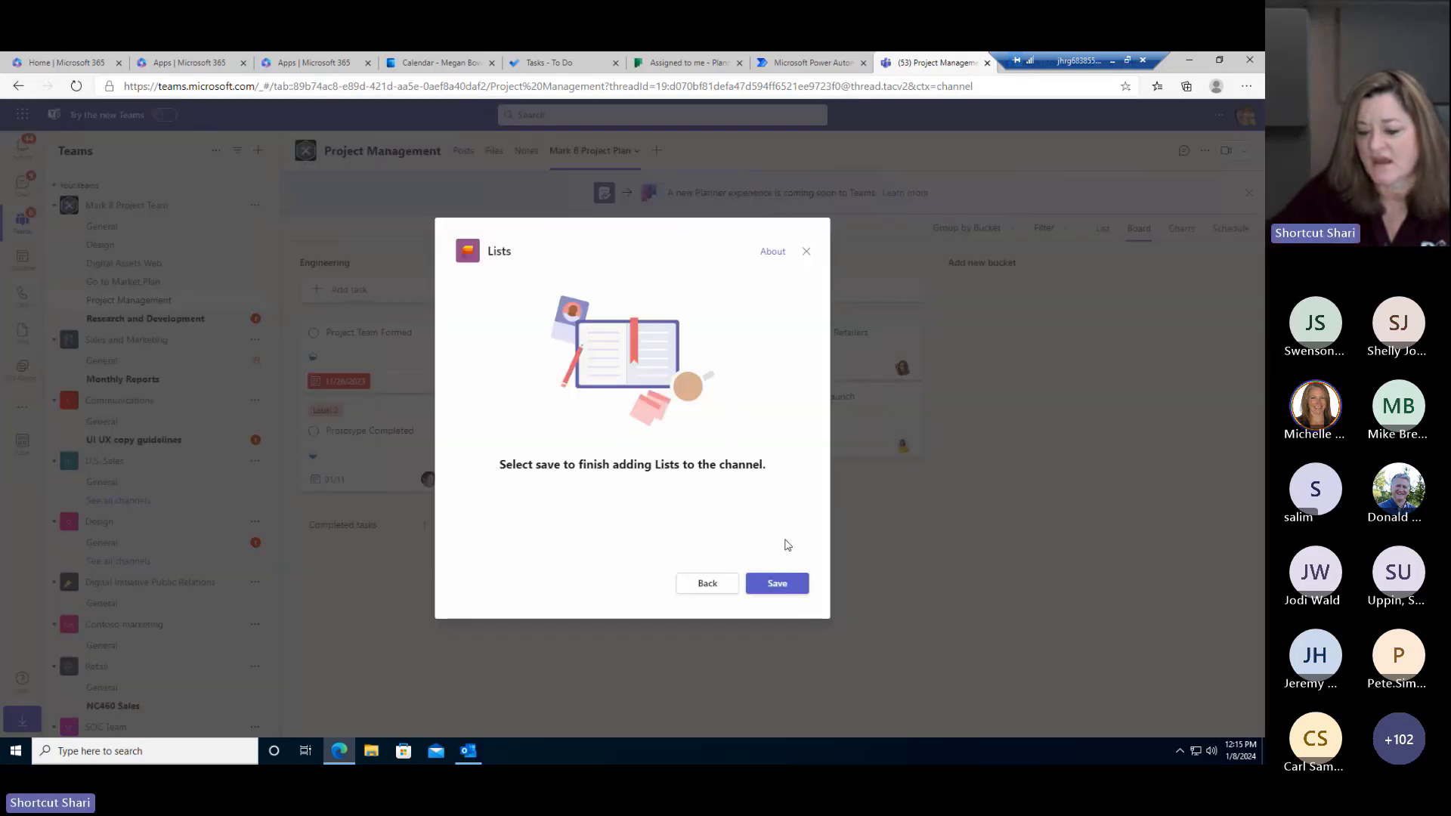
{"action": "left_click", "coordinate": [777, 586]}
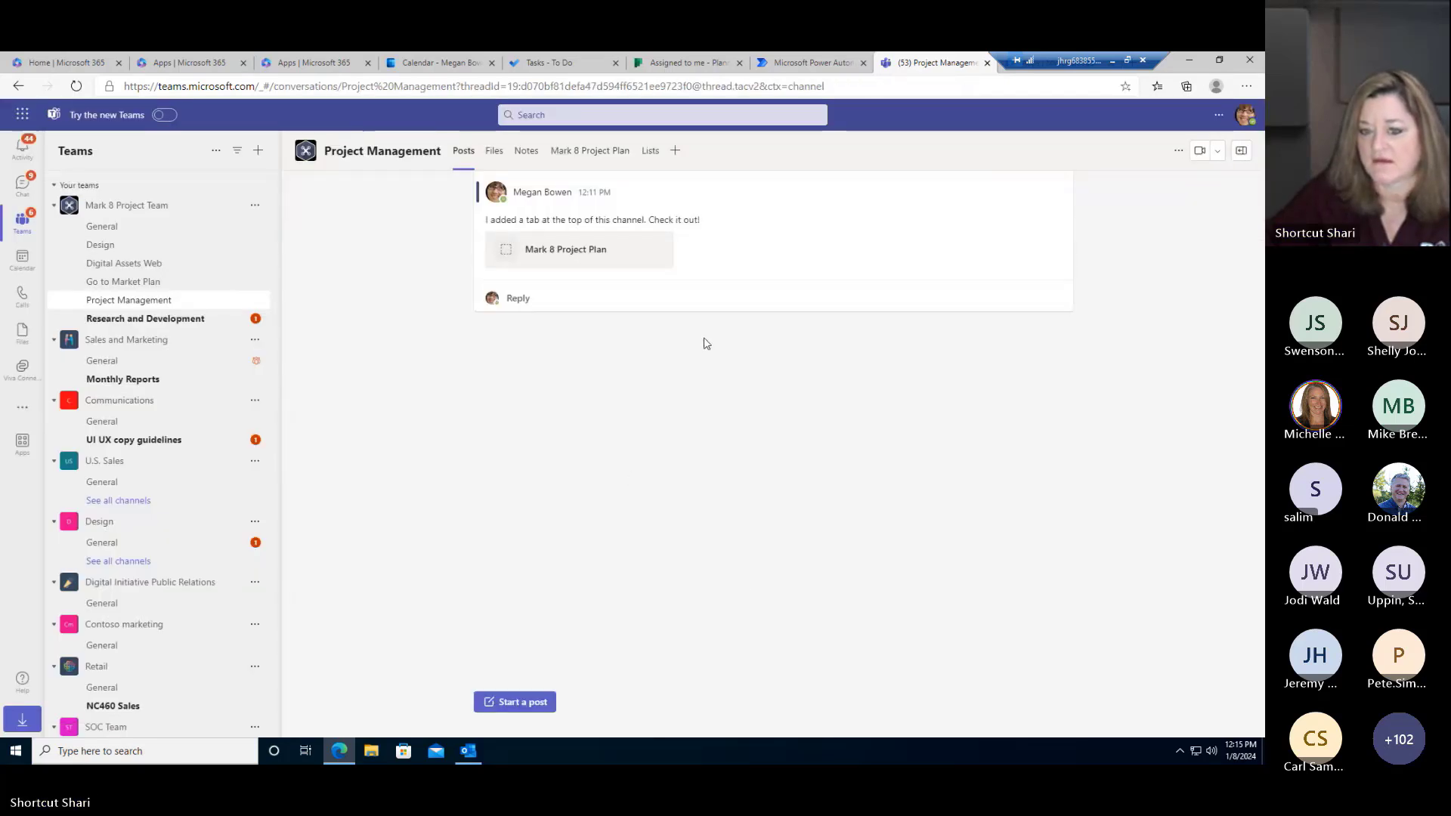
- Start a new list in the channel's Lists tab from the Work progress tracker template
{"action": "left_click", "coordinate": [663, 160]}
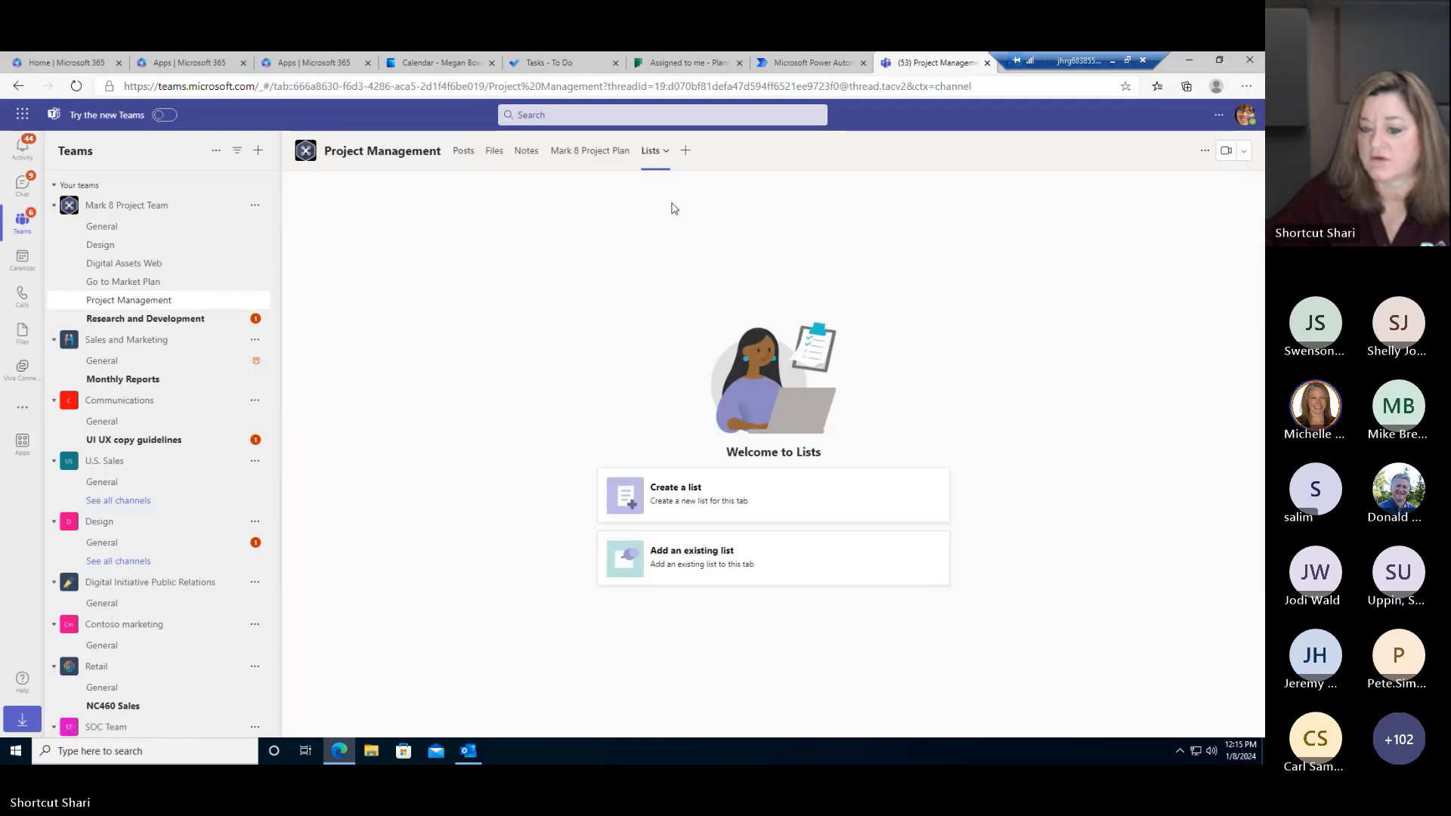
{"action": "left_click", "coordinate": [662, 490]}
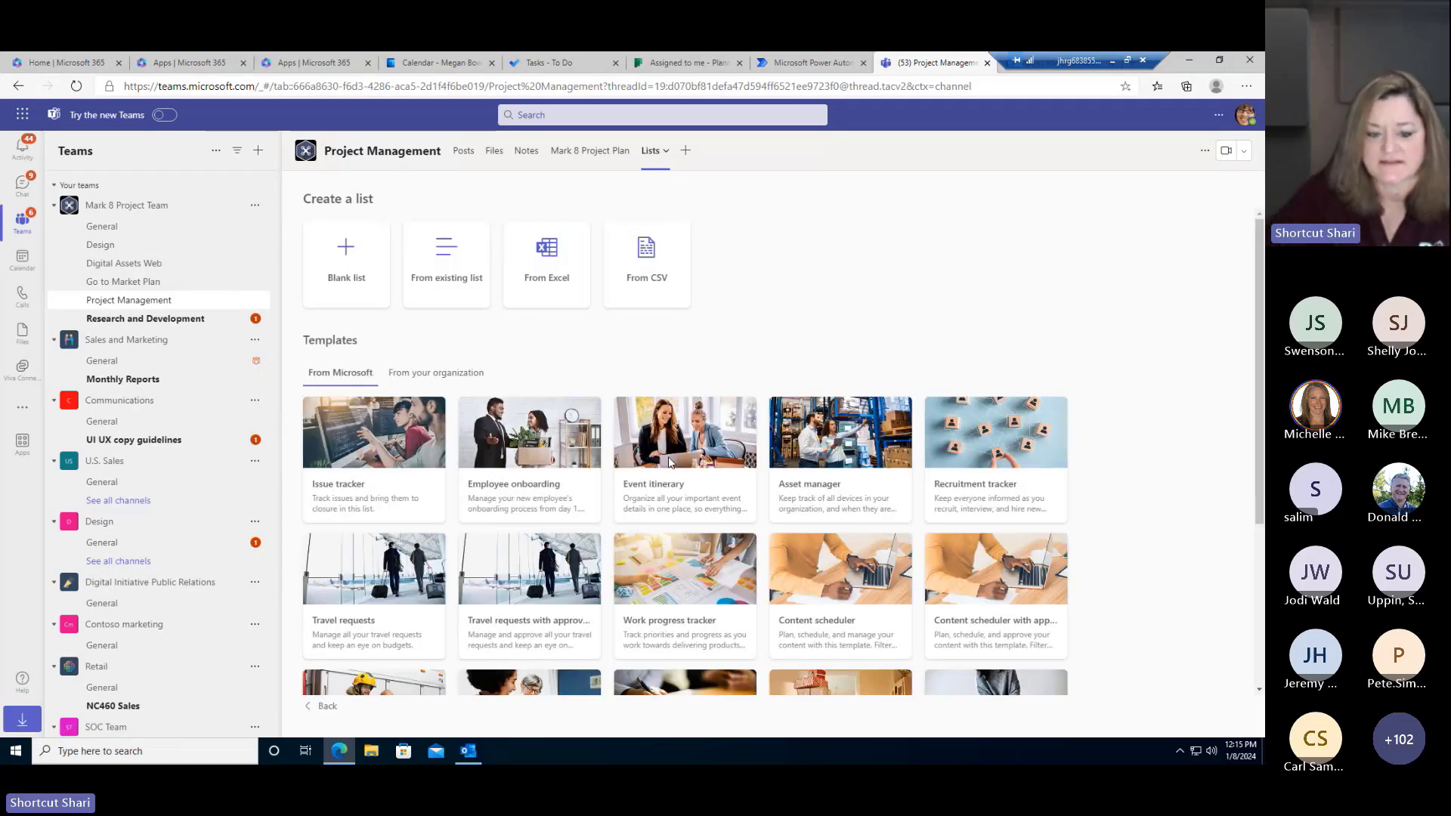
{"action": "scroll", "coordinate": [684, 468], "scroll_direction": "down", "scroll_amount": 2}
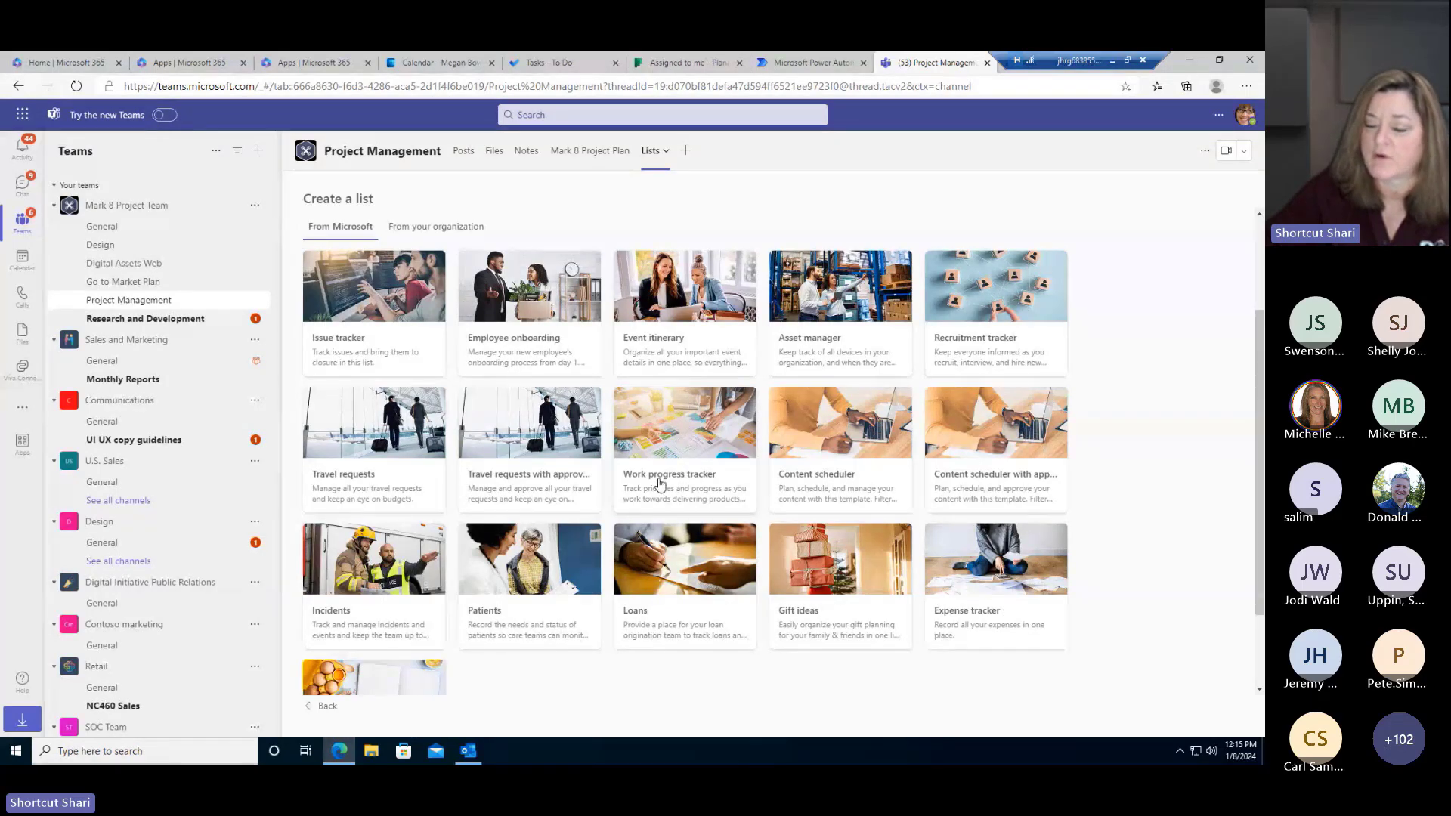
{"action": "left_click", "coordinate": [659, 484]}
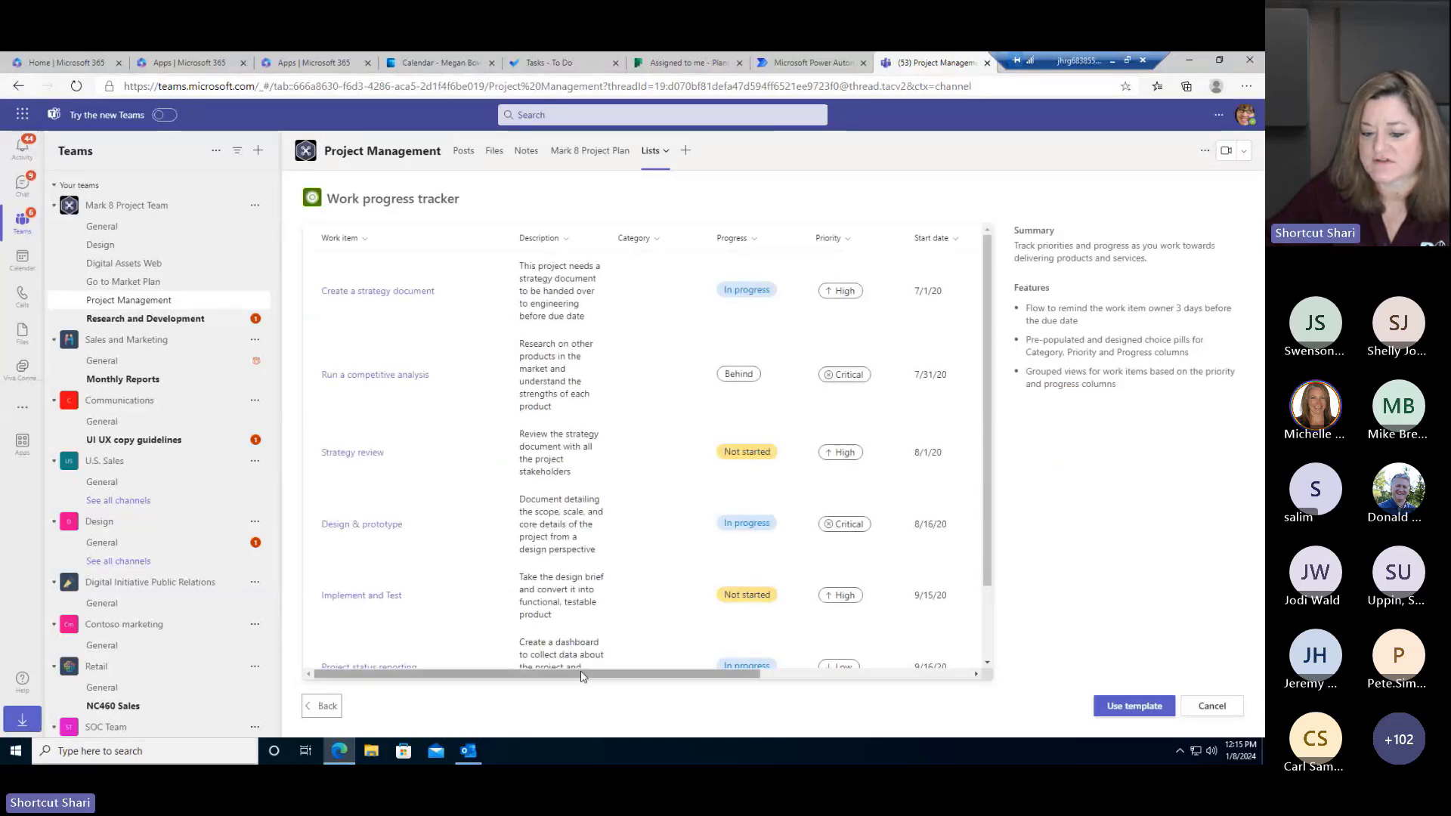
{"action": "left_click_drag", "start_coordinate": [633, 674], "coordinate": [551, 669]}
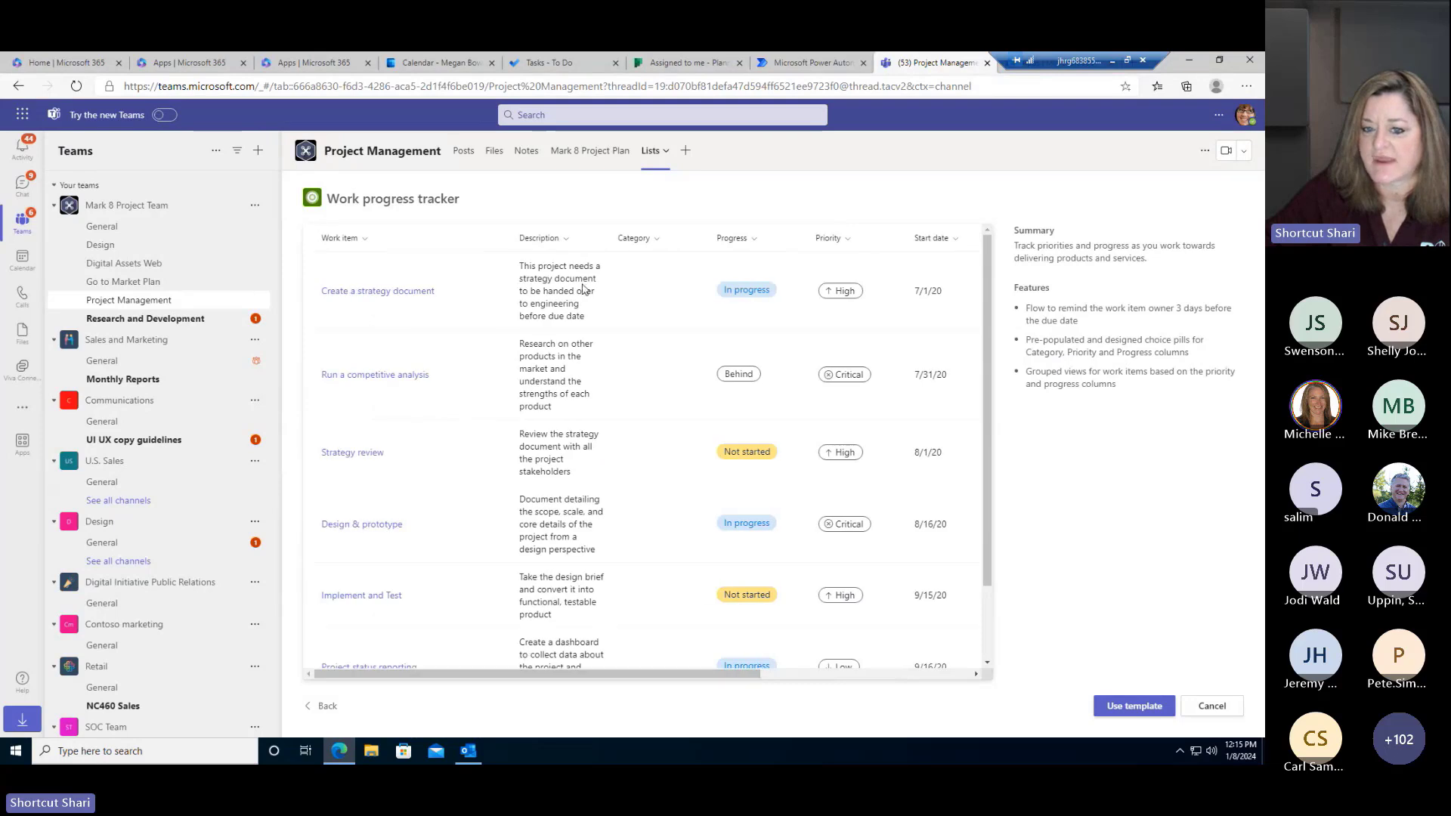
{"action": "left_click", "coordinate": [1119, 705]}
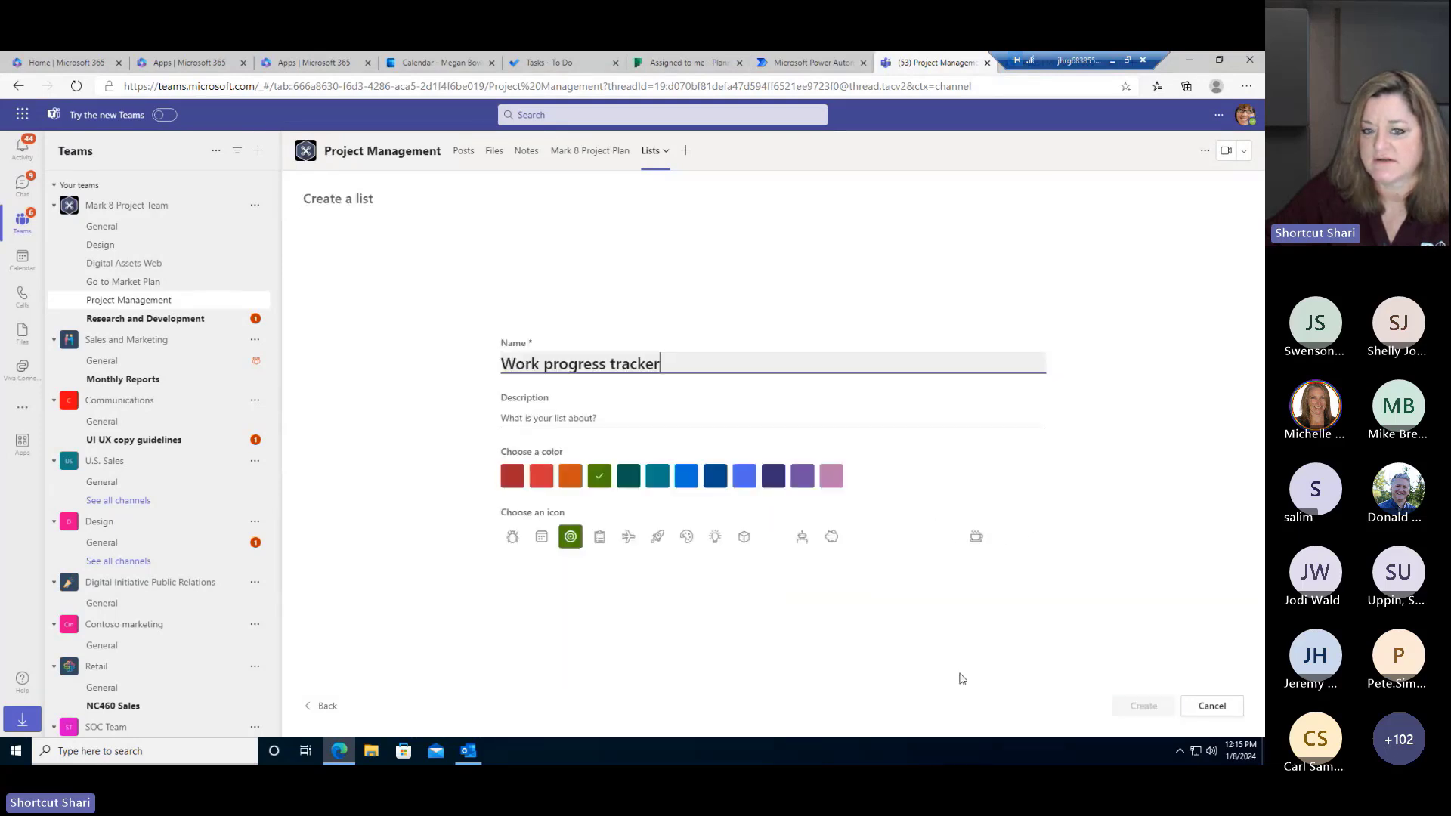
- Name the new list Speaker Confirmations, create it, and postpone setting up its due date reminder
{"action": "left_click_drag", "start_coordinate": [660, 364], "coordinate": [442, 355]}
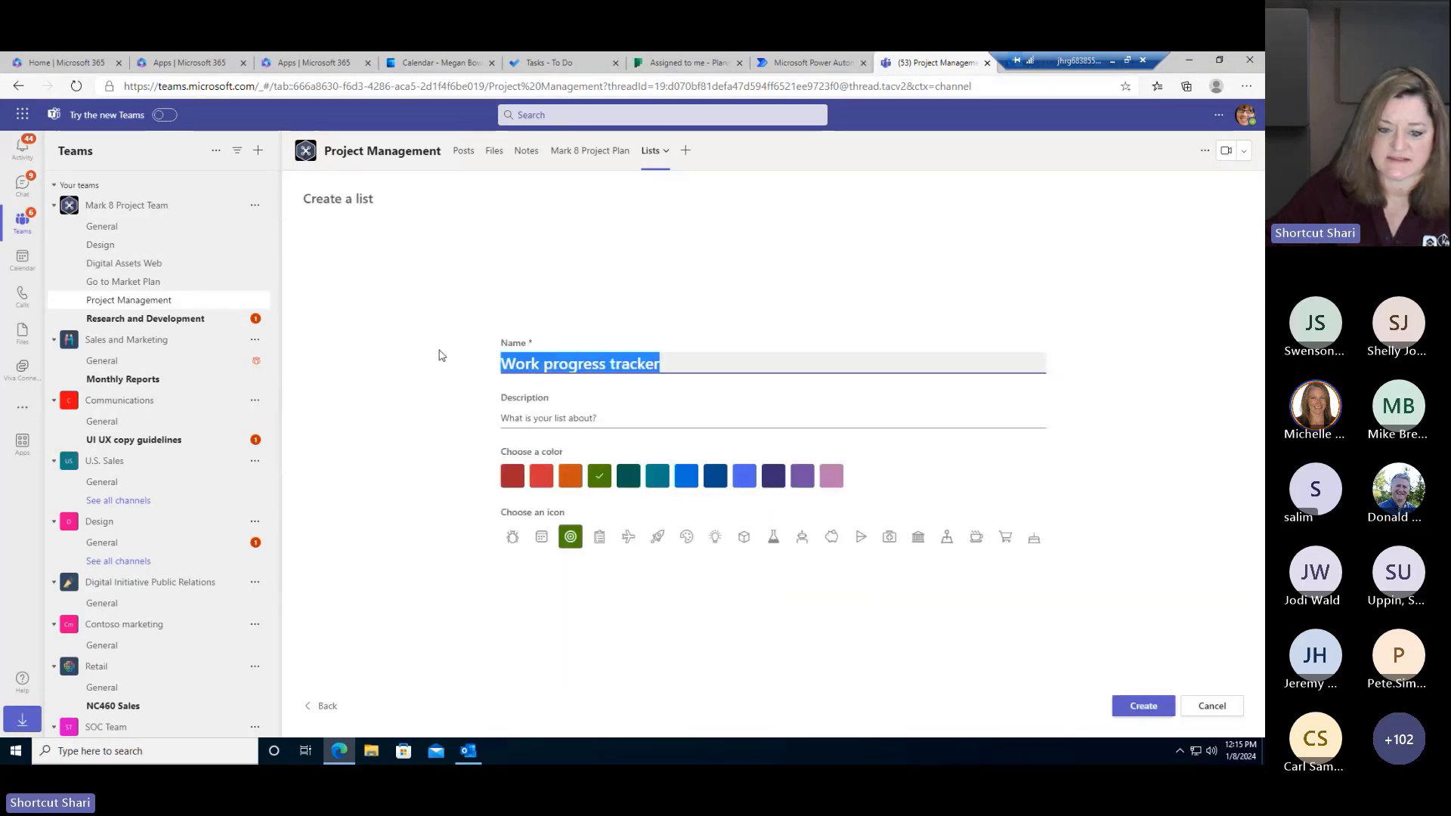
{"action": "type", "text": "Spe"}
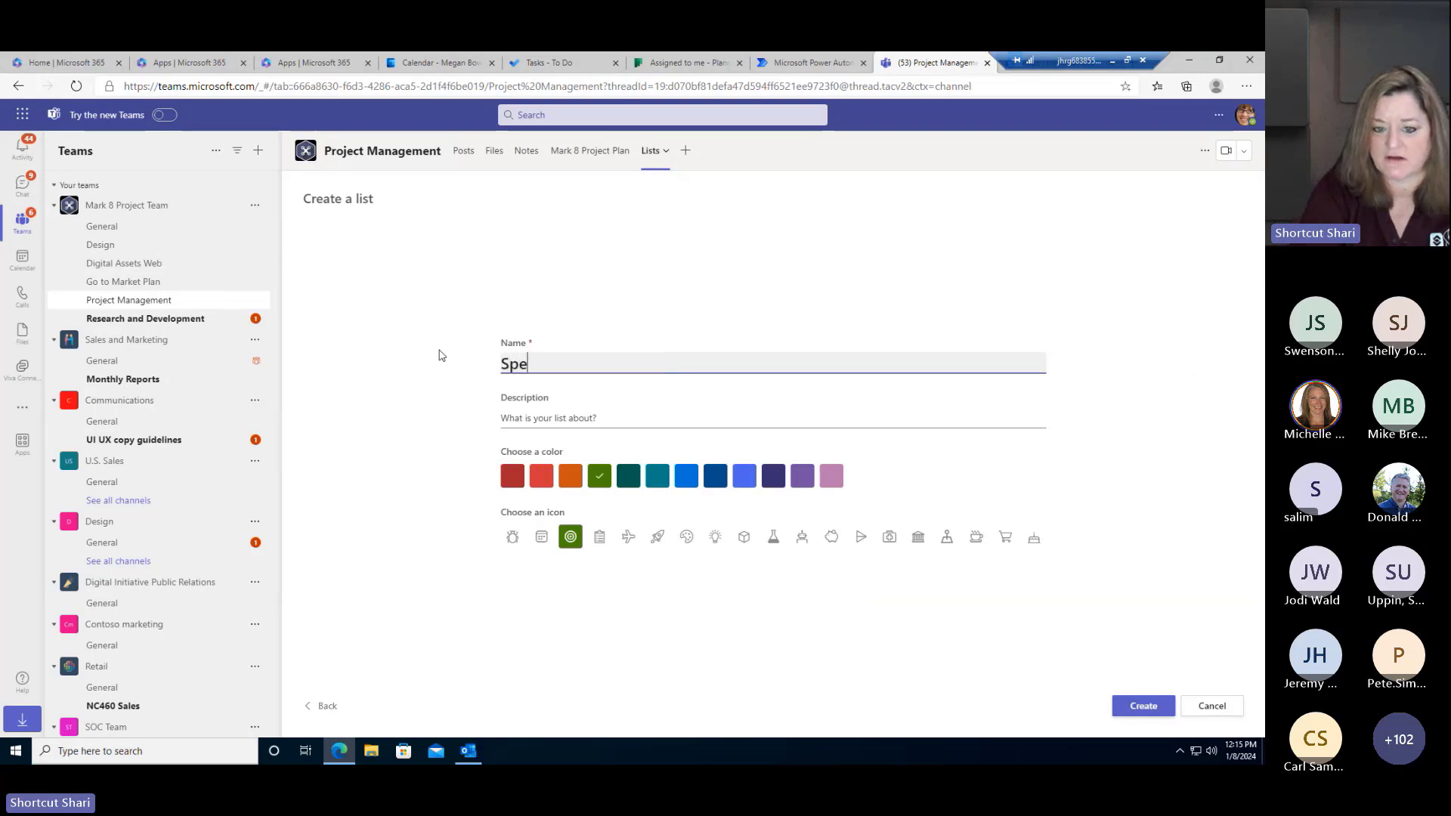
{"action": "type", "text": "aker "}
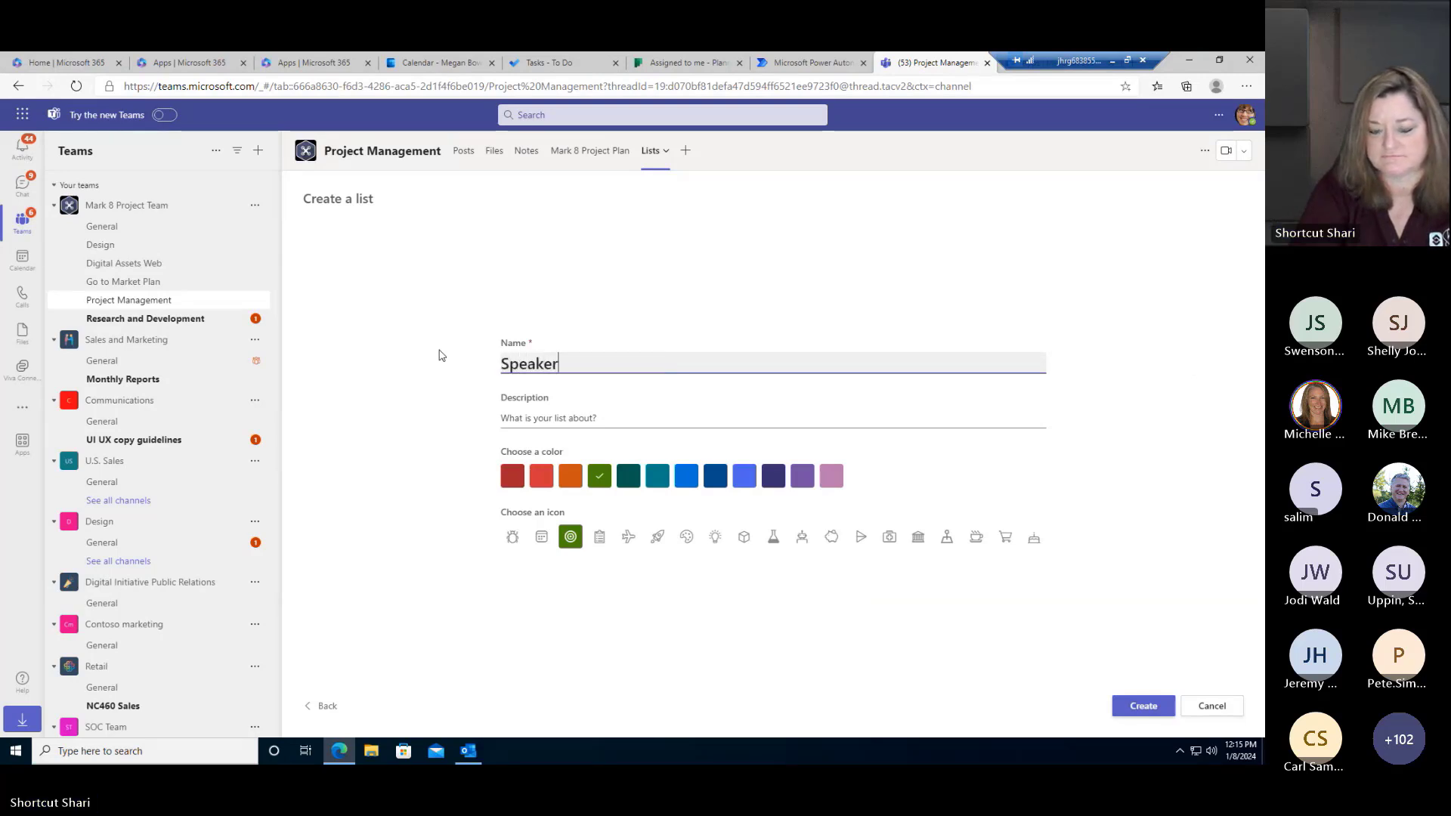
{"action": "type", "text": "Confirmations"}
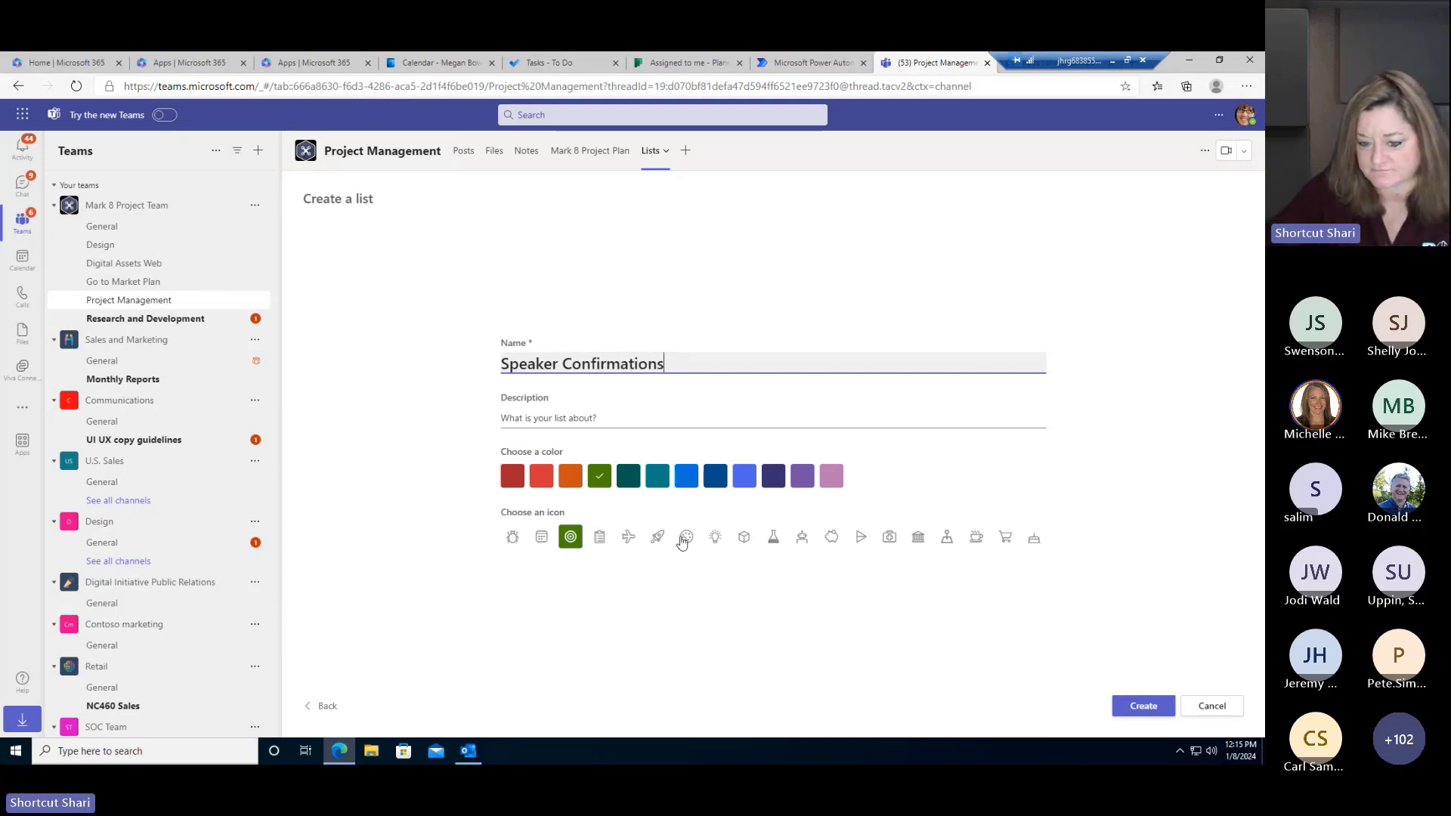
{"action": "left_click", "coordinate": [1137, 703]}
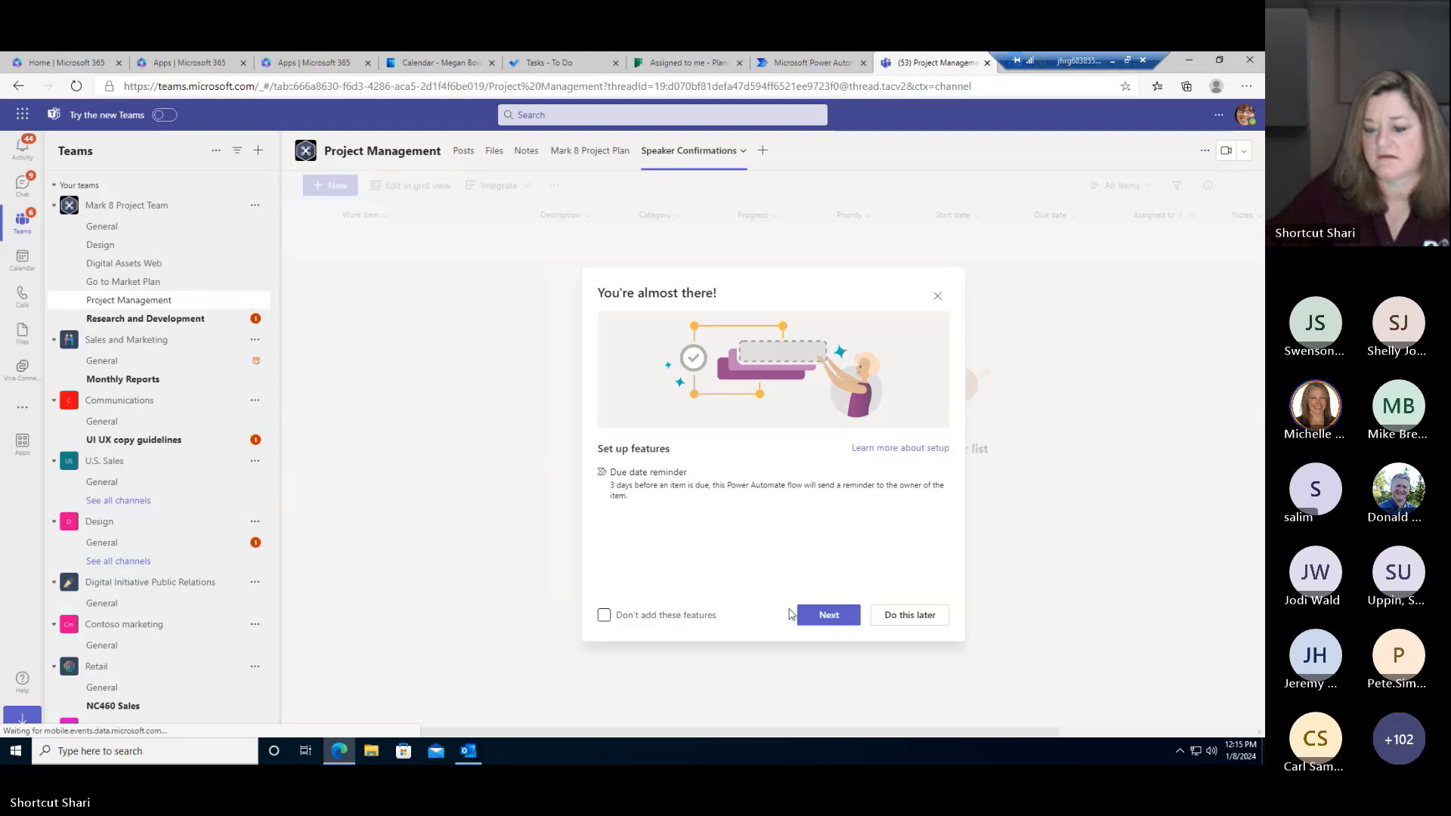
{"action": "left_click", "coordinate": [923, 613]}
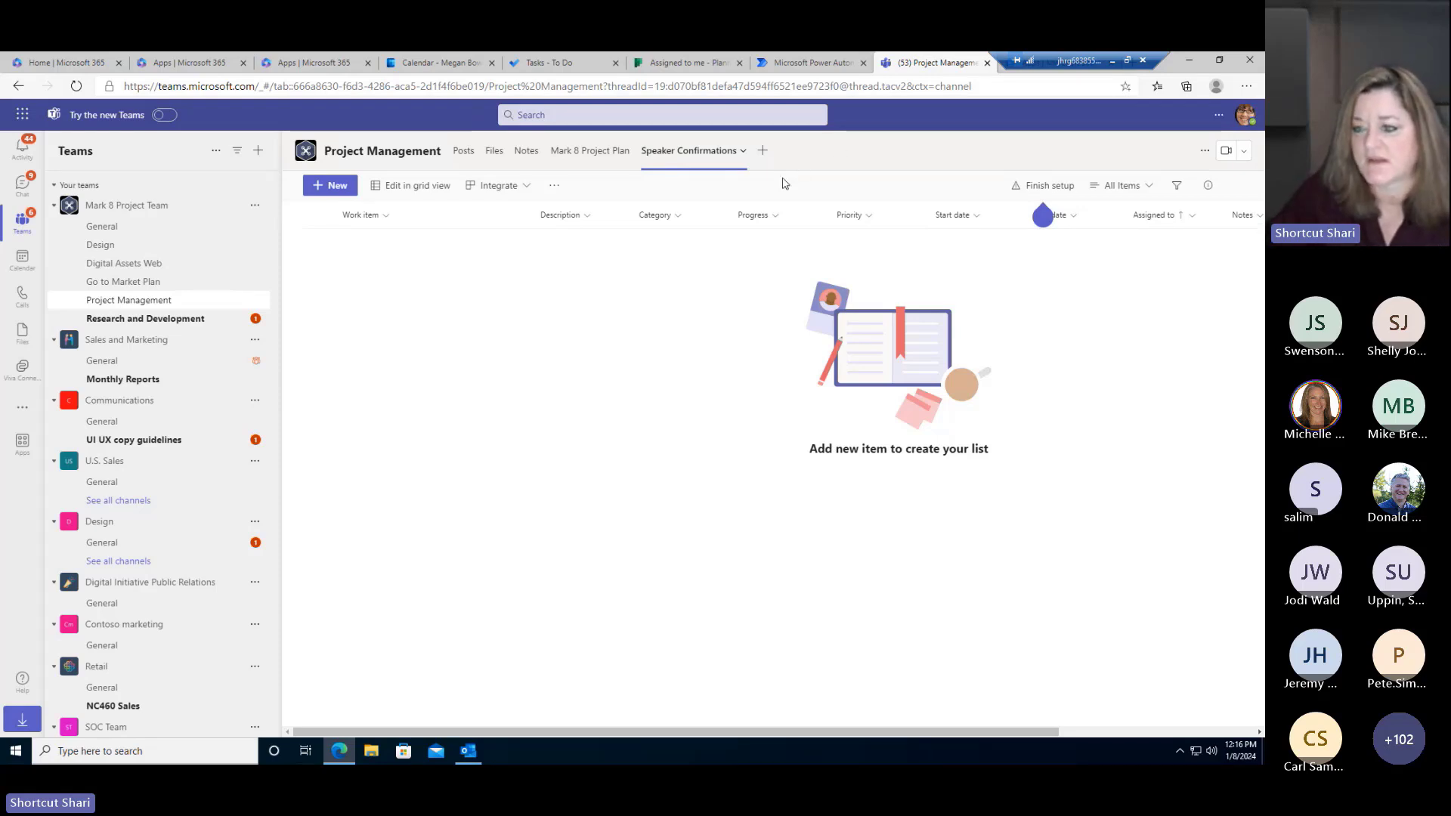
- Check the options of the Speaker Confirmations tab and dismiss the tip about finishing the list setup
{"action": "left_click", "coordinate": [742, 151]}
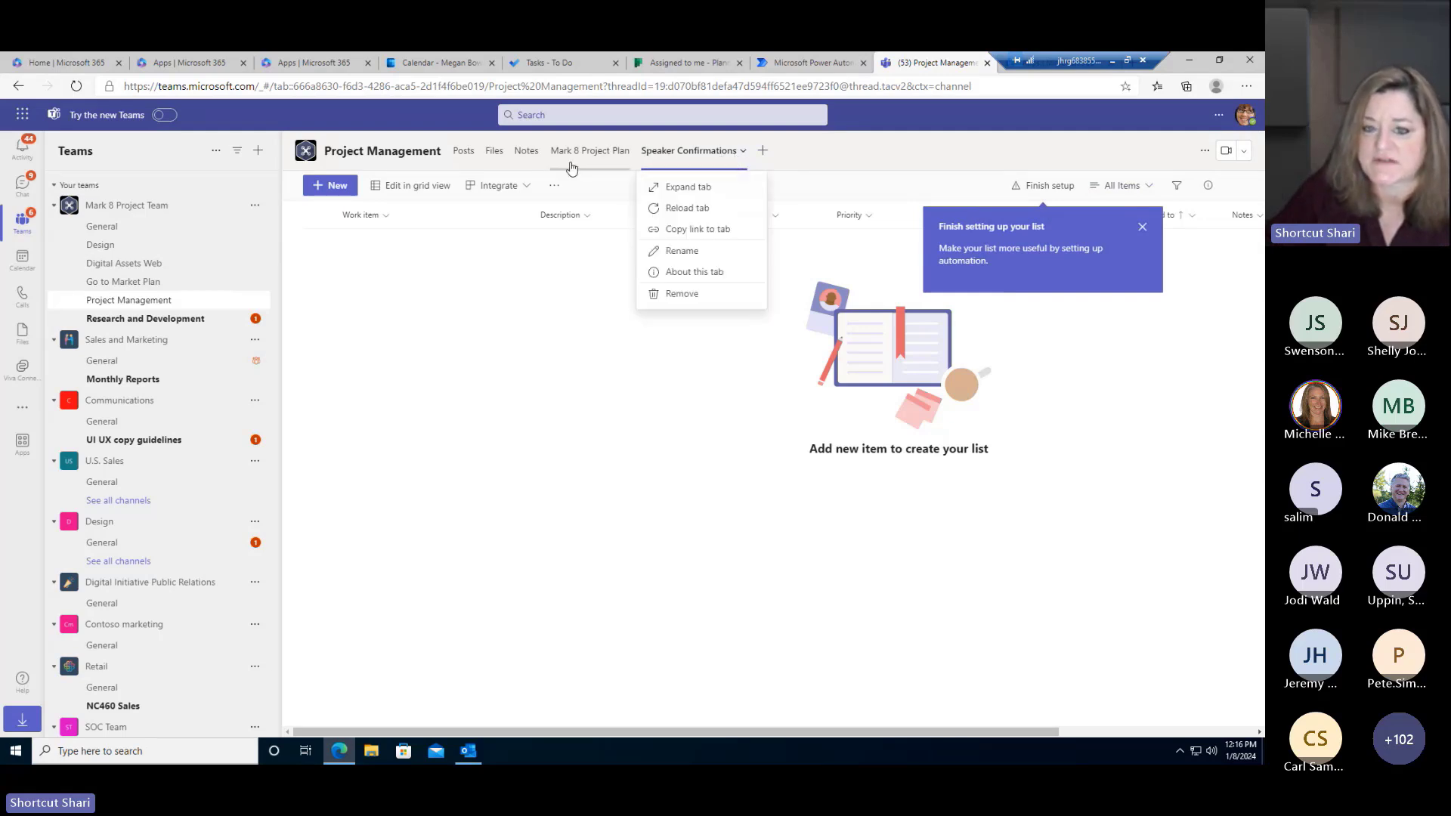
{"action": "left_click", "coordinate": [514, 299]}
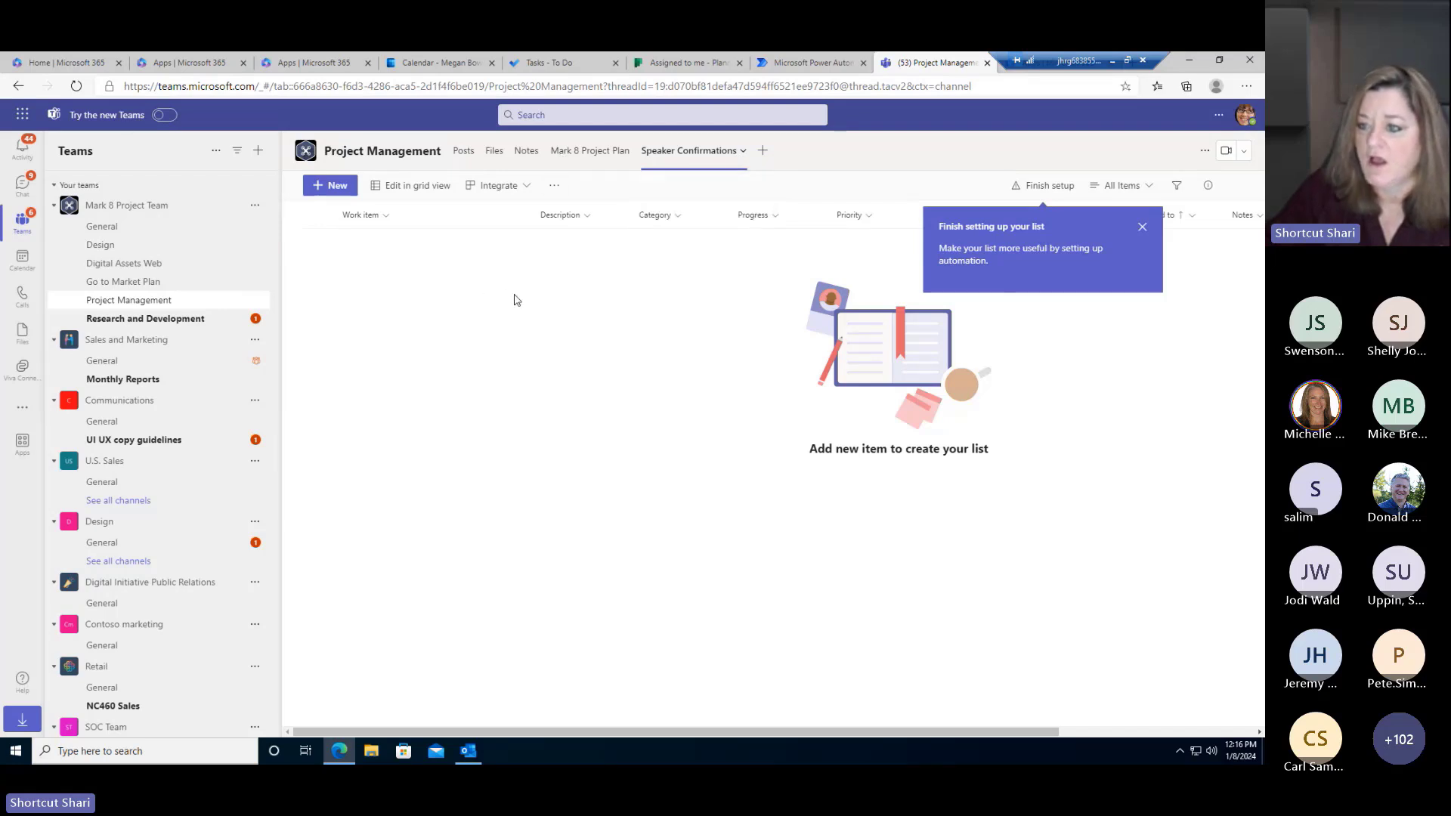
{"action": "left_click", "coordinate": [1142, 226]}
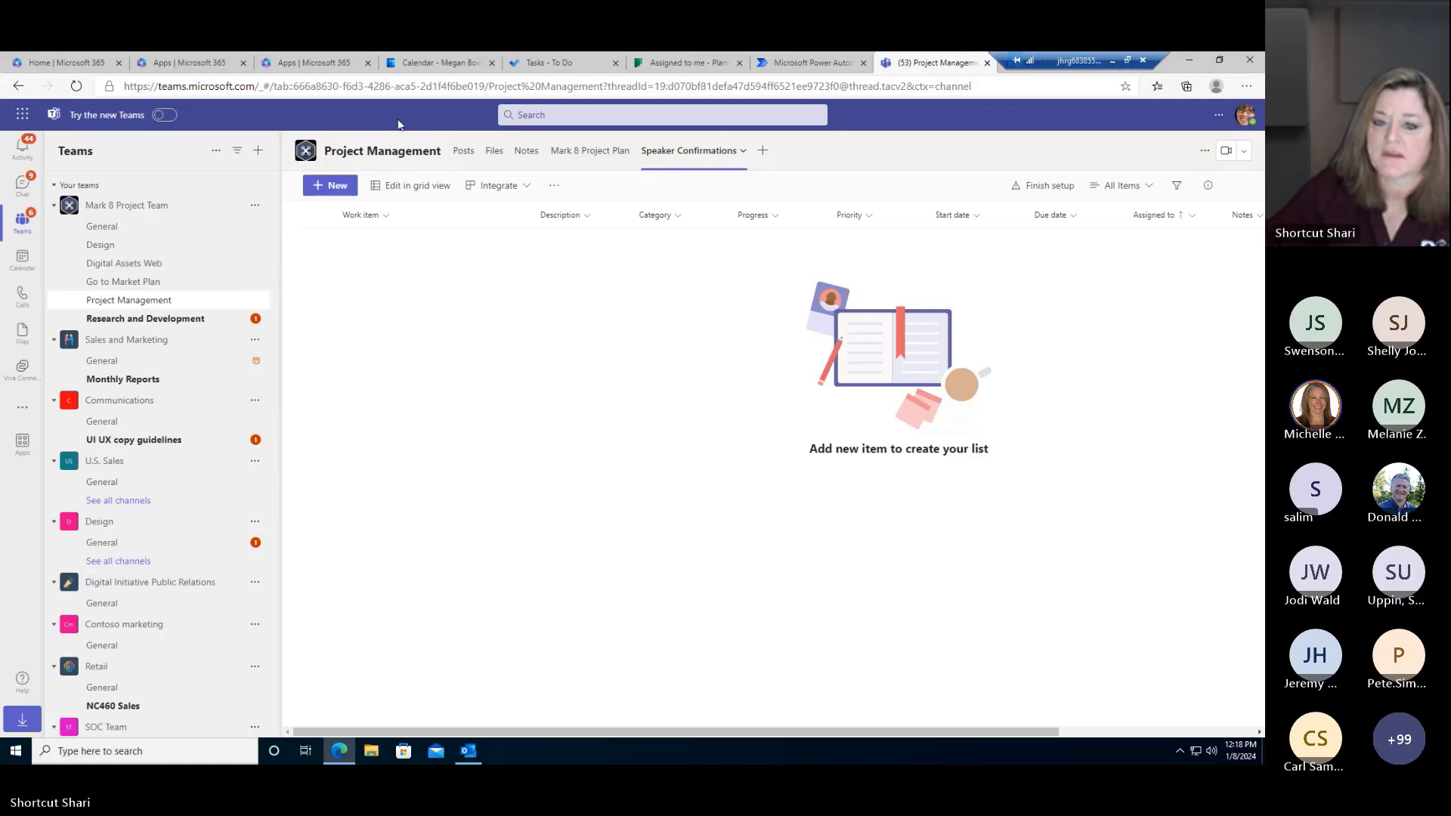
- Show the Mark 8 Project Plan in List view and select the Project Team Formed task
{"action": "left_click", "coordinate": [582, 160]}
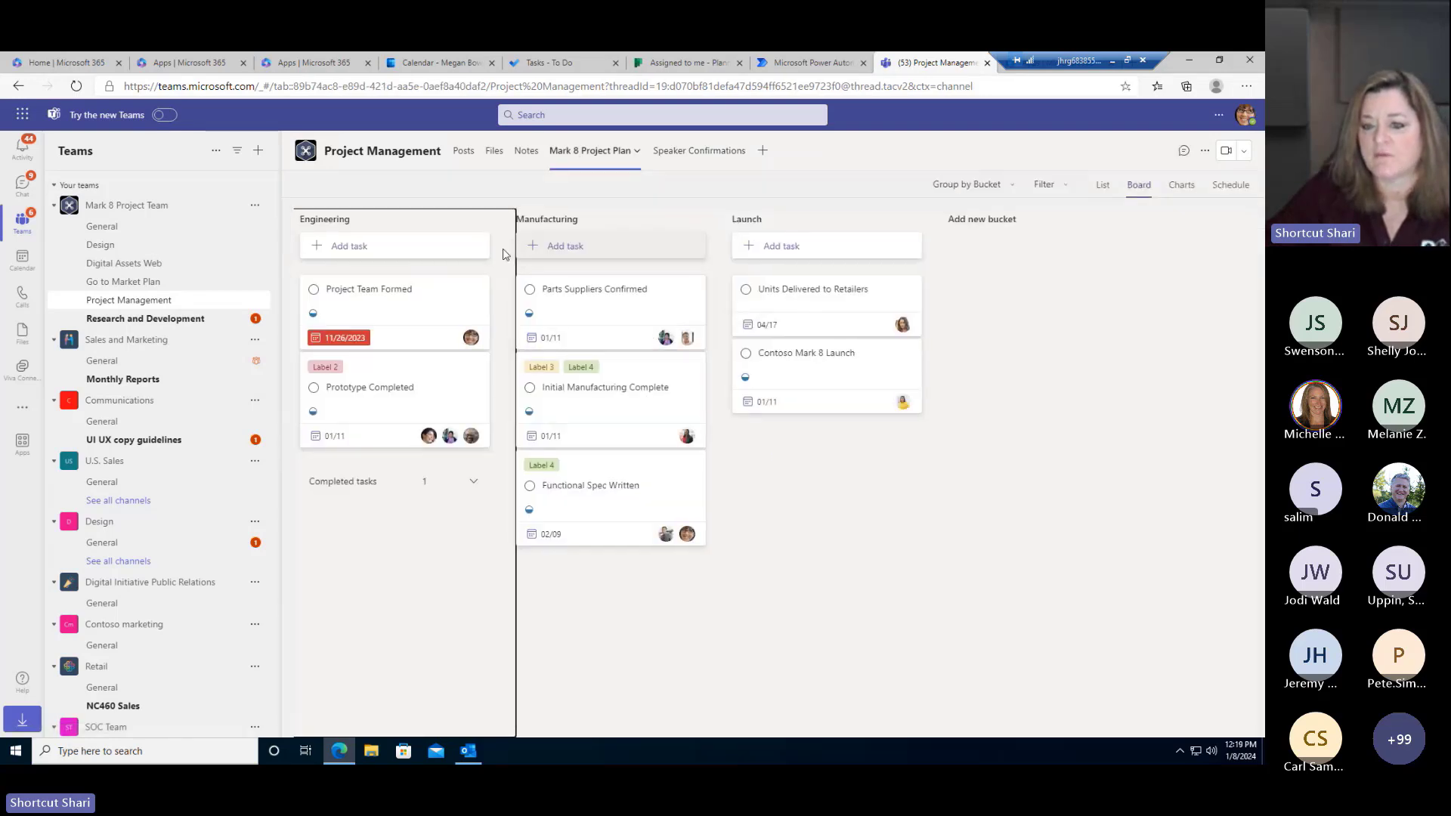
{"action": "left_click", "coordinate": [1102, 184]}
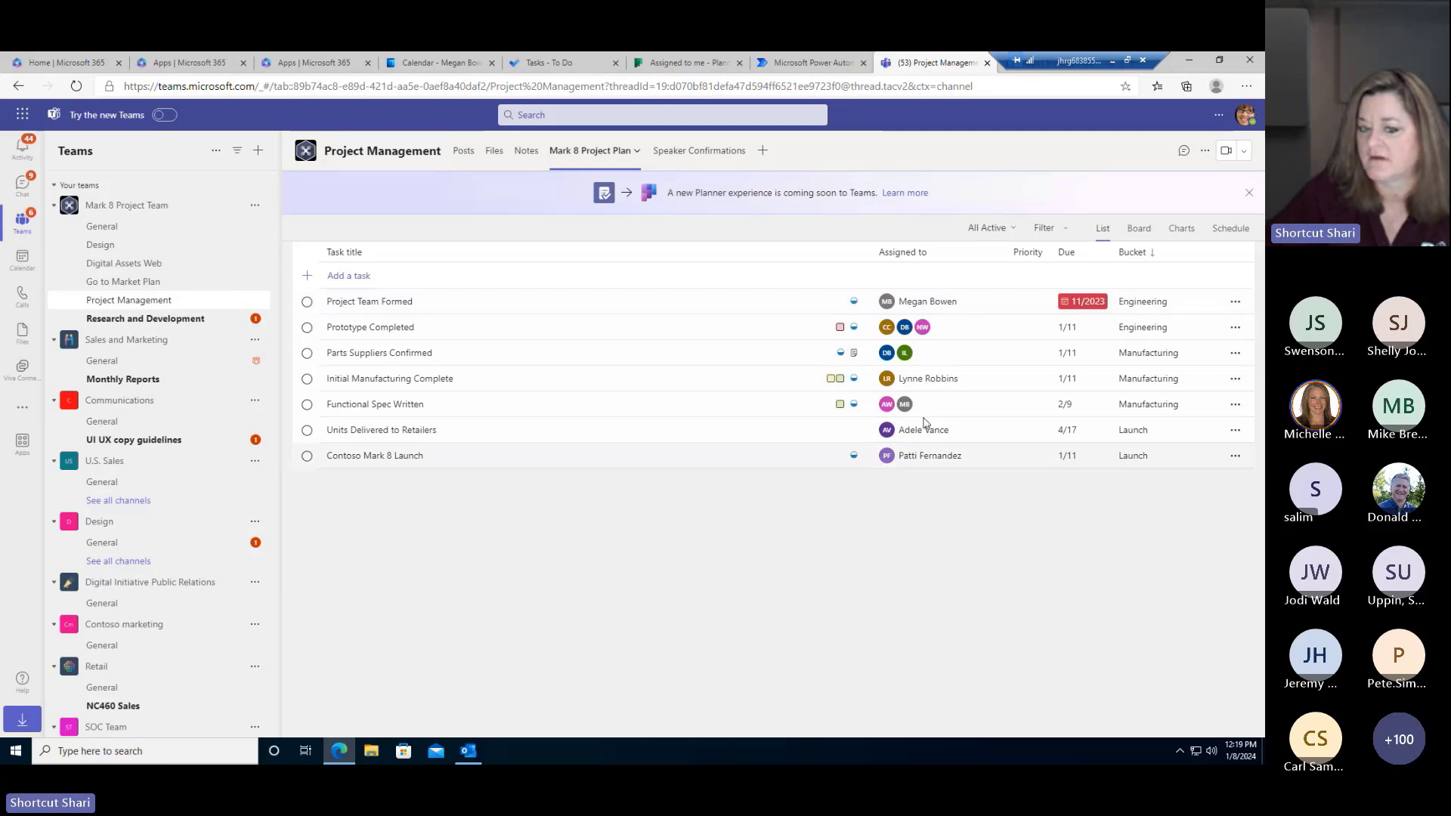
{"action": "left_click", "coordinate": [604, 302]}
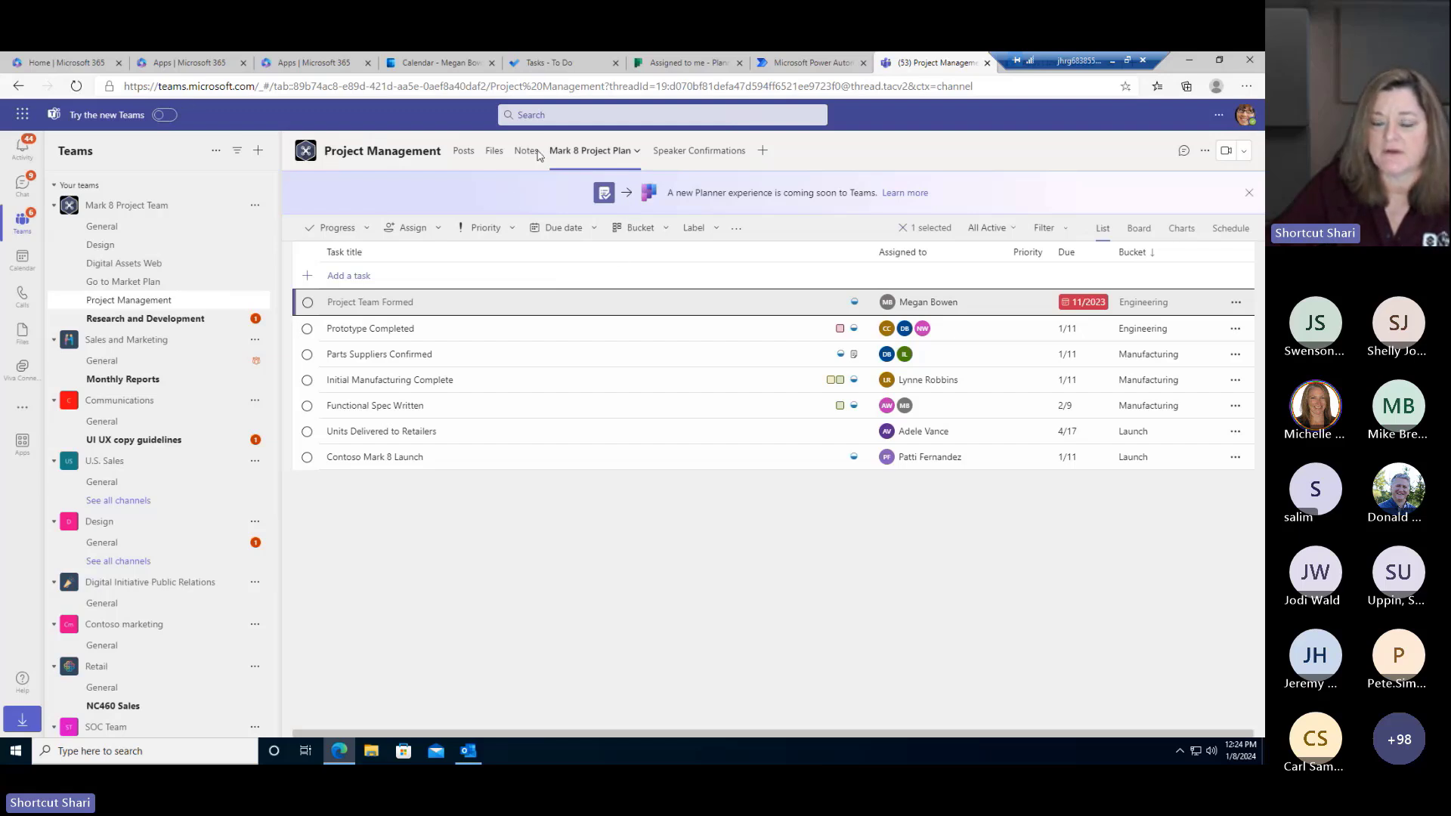
- Open the Project Management channel's files folder in SharePoint
{"action": "left_click", "coordinate": [494, 153]}
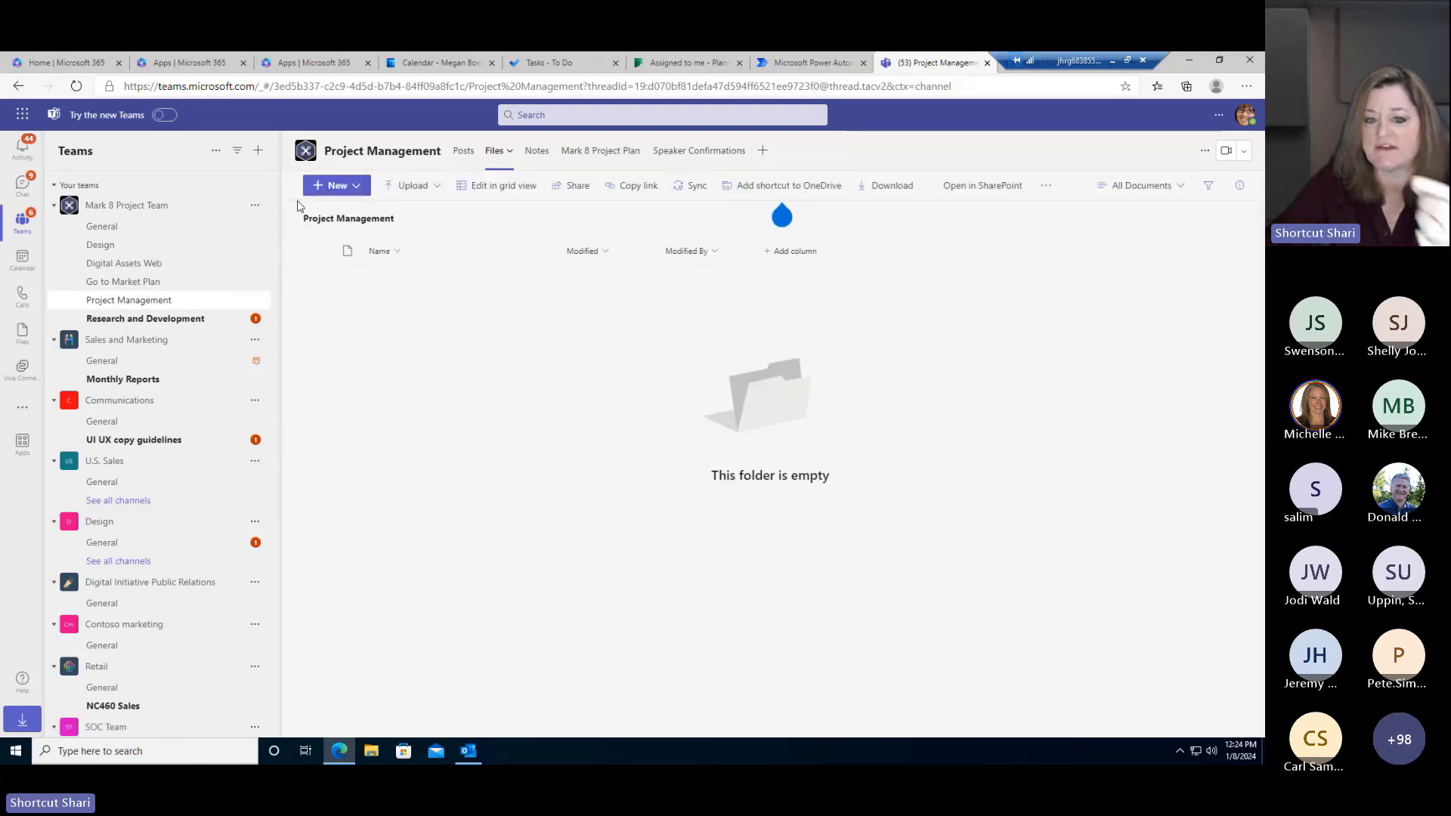
{"action": "left_click", "coordinate": [974, 186]}
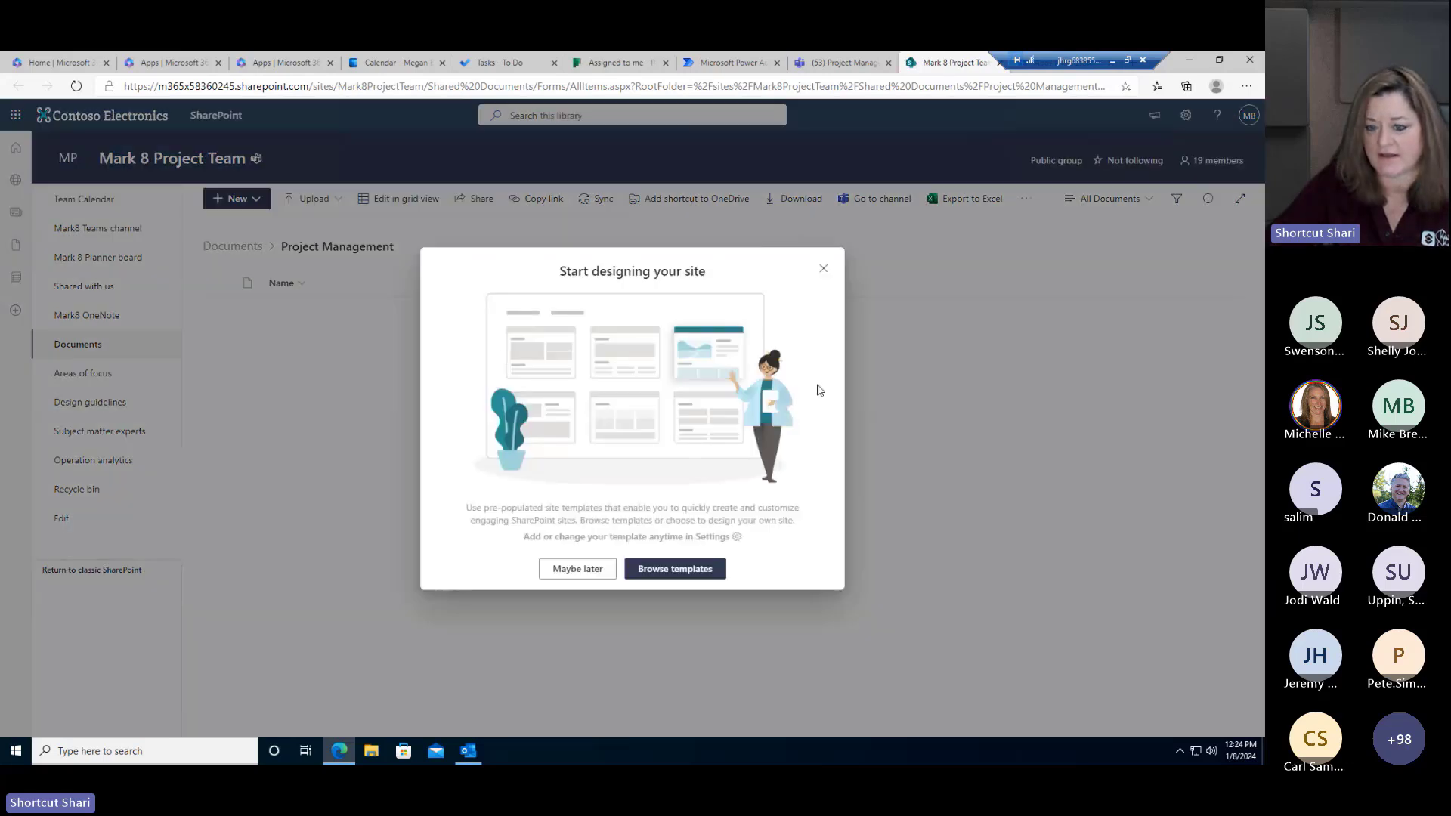
- Dismiss the site design prompt and open the site contents of the Mark 8 Project Team site
{"action": "left_click", "coordinate": [824, 269]}
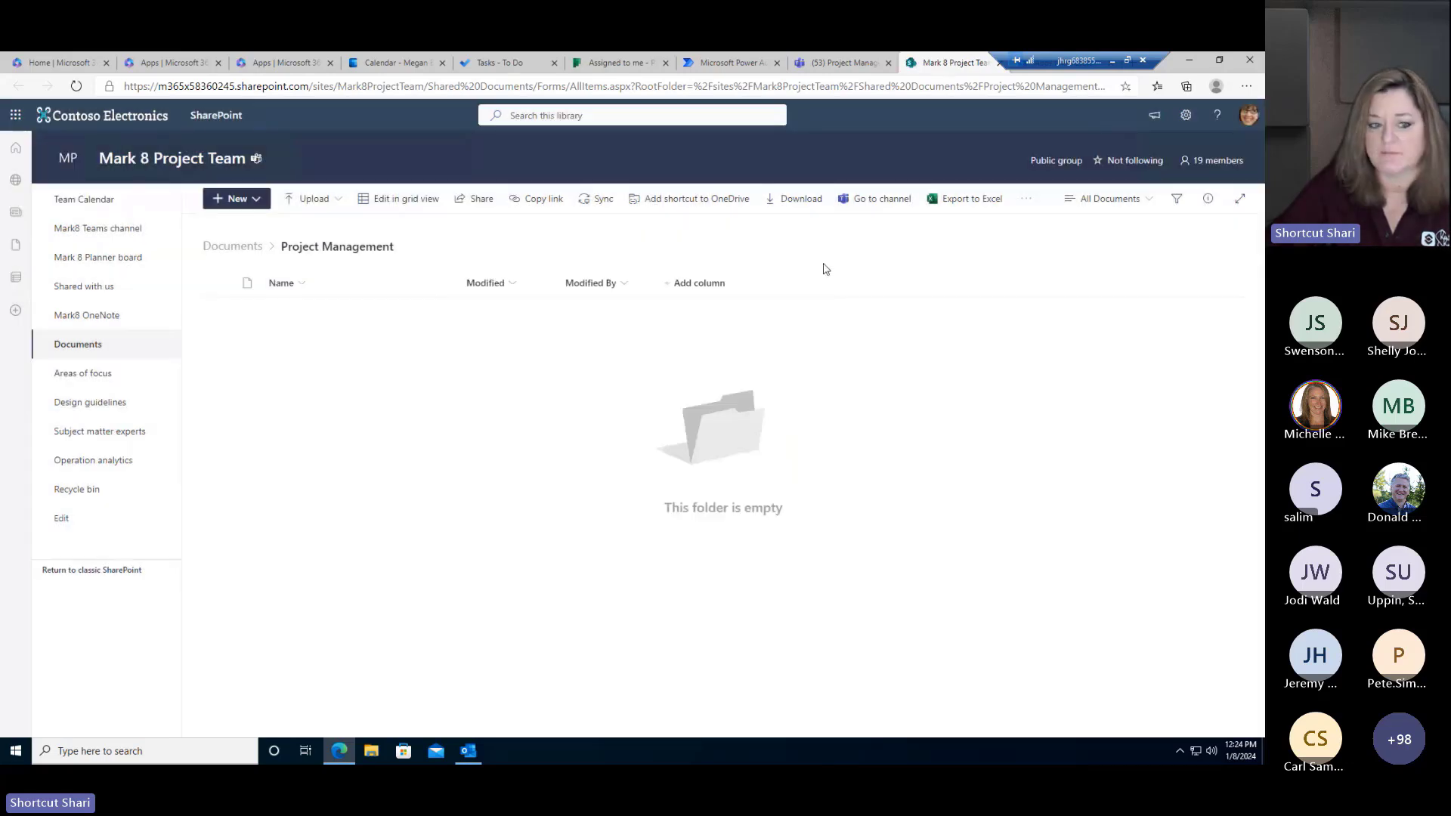
{"action": "left_click", "coordinate": [1185, 115]}
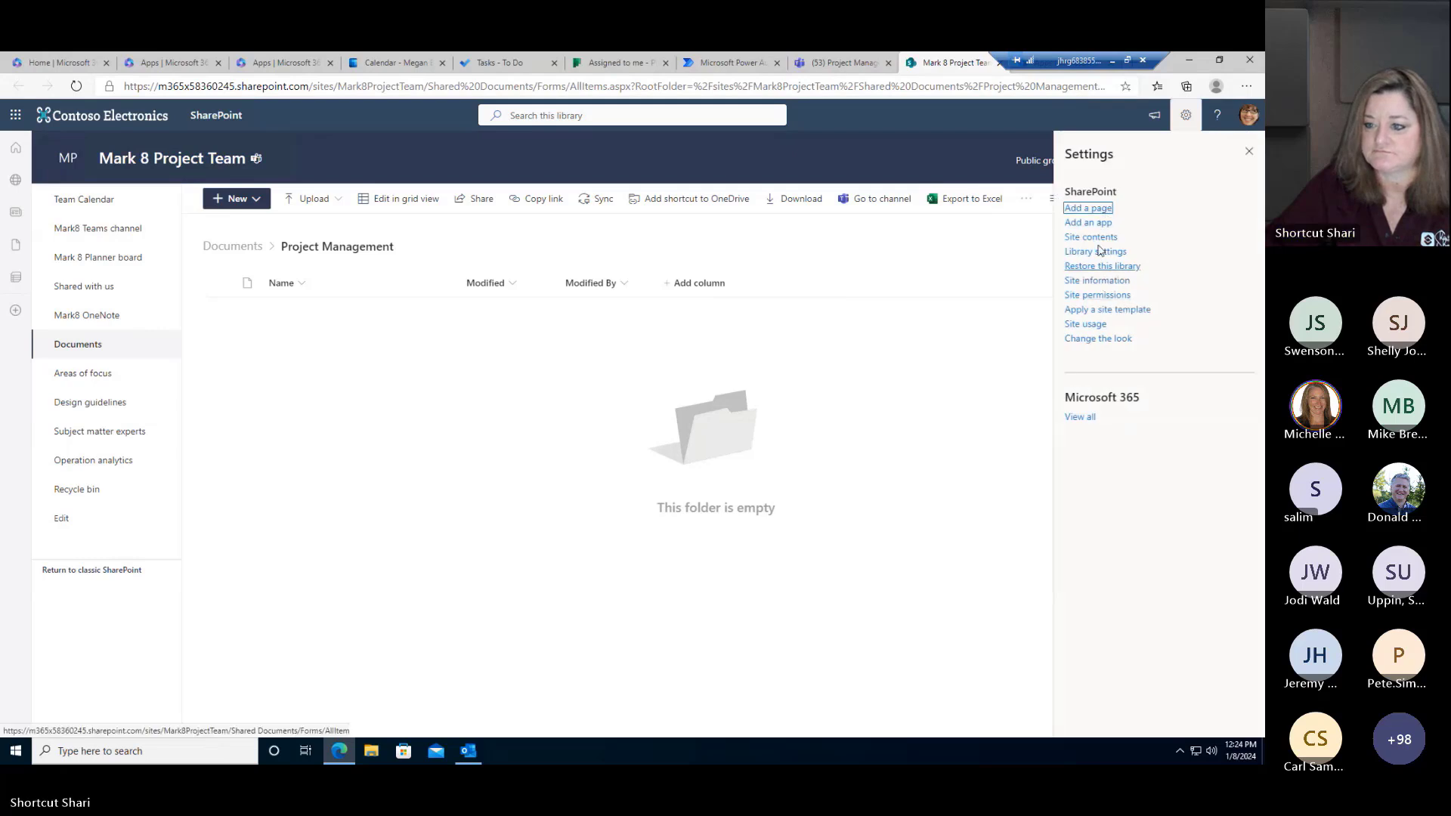
{"action": "left_click", "coordinate": [1093, 238]}
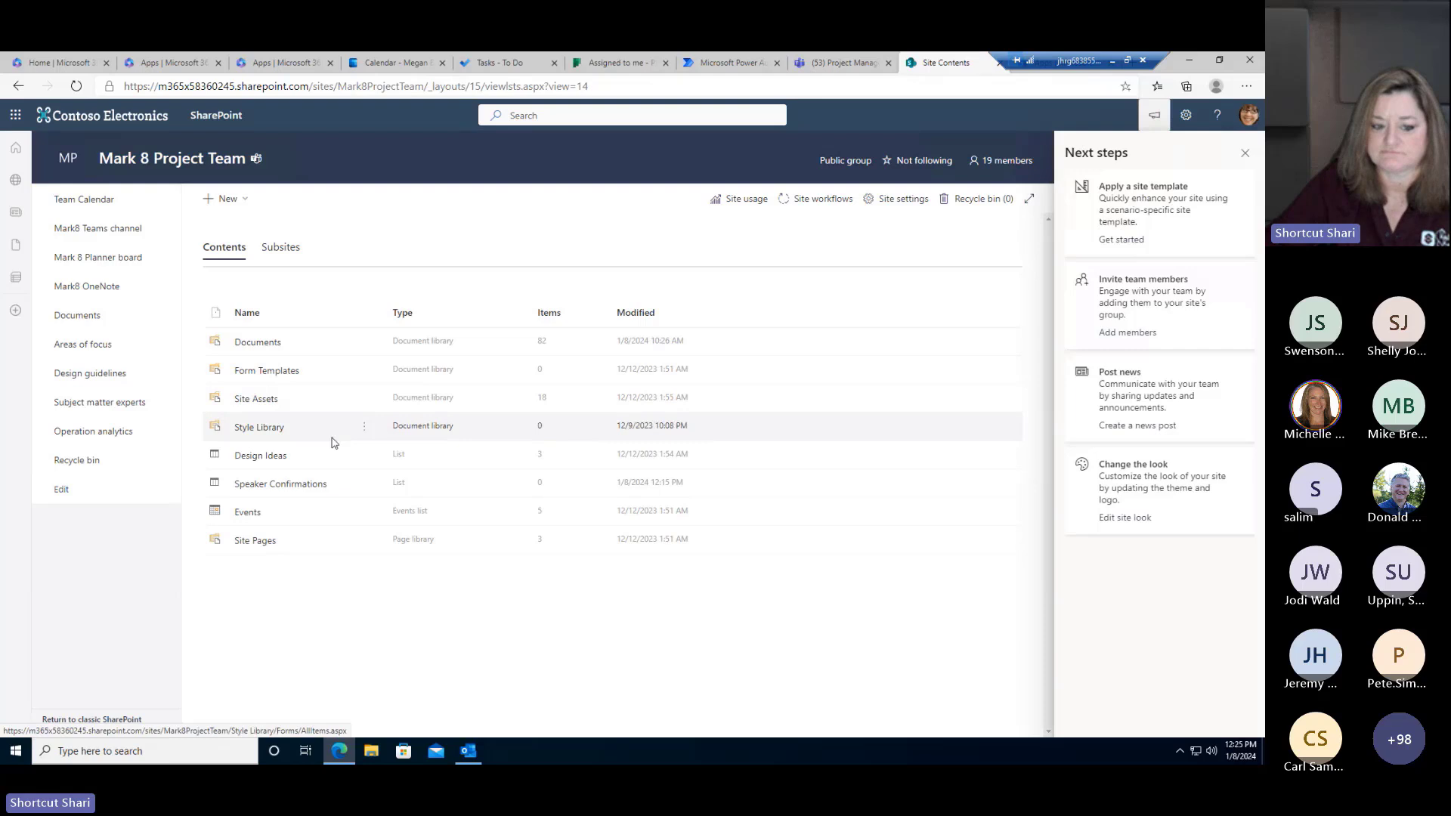
- Open the Speaker Confirmations list in SharePoint and review its export options
{"action": "left_click", "coordinate": [265, 486]}
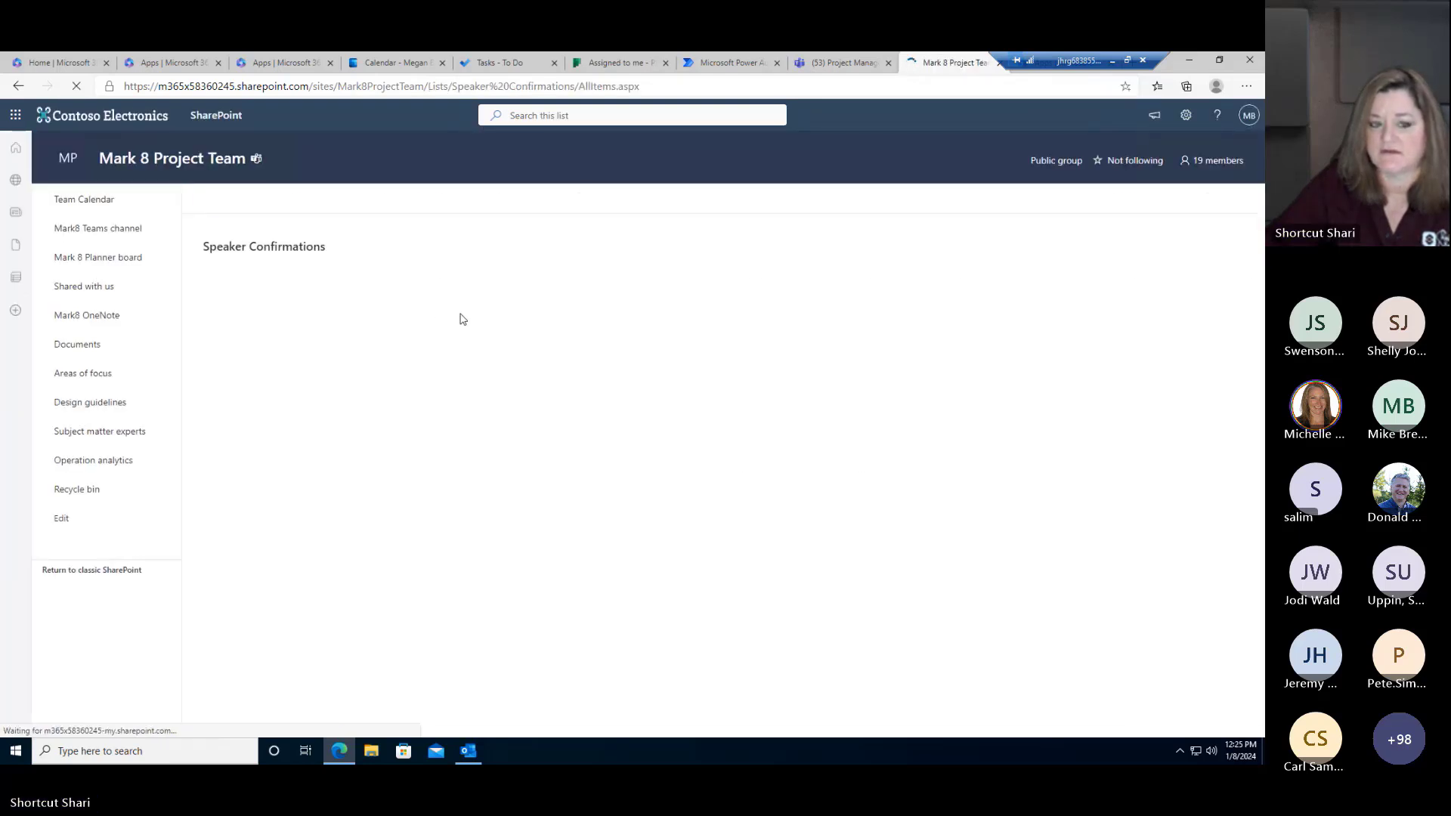
{"action": "left_click", "coordinate": [456, 199]}
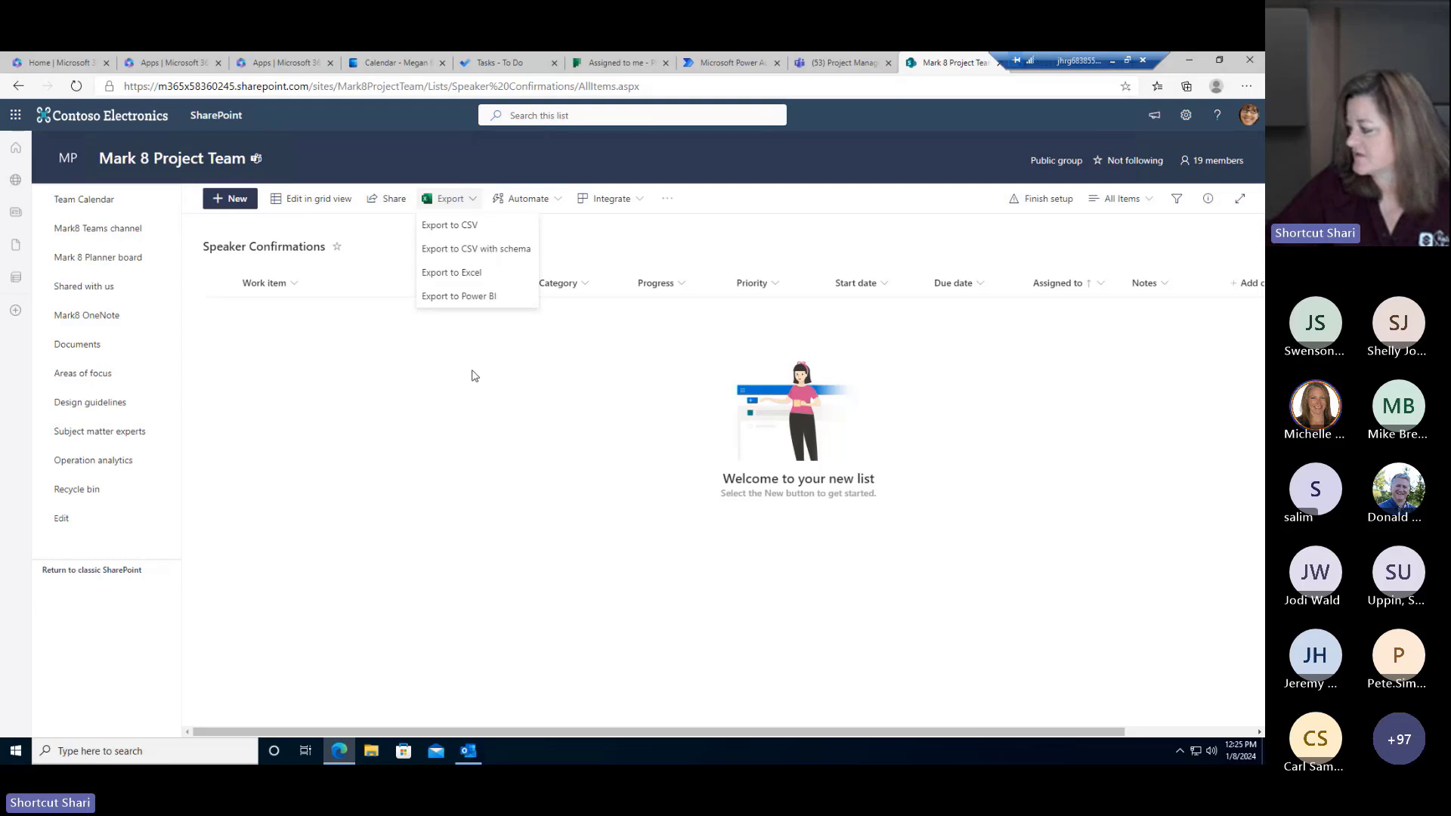
{"action": "left_click", "coordinate": [442, 399]}
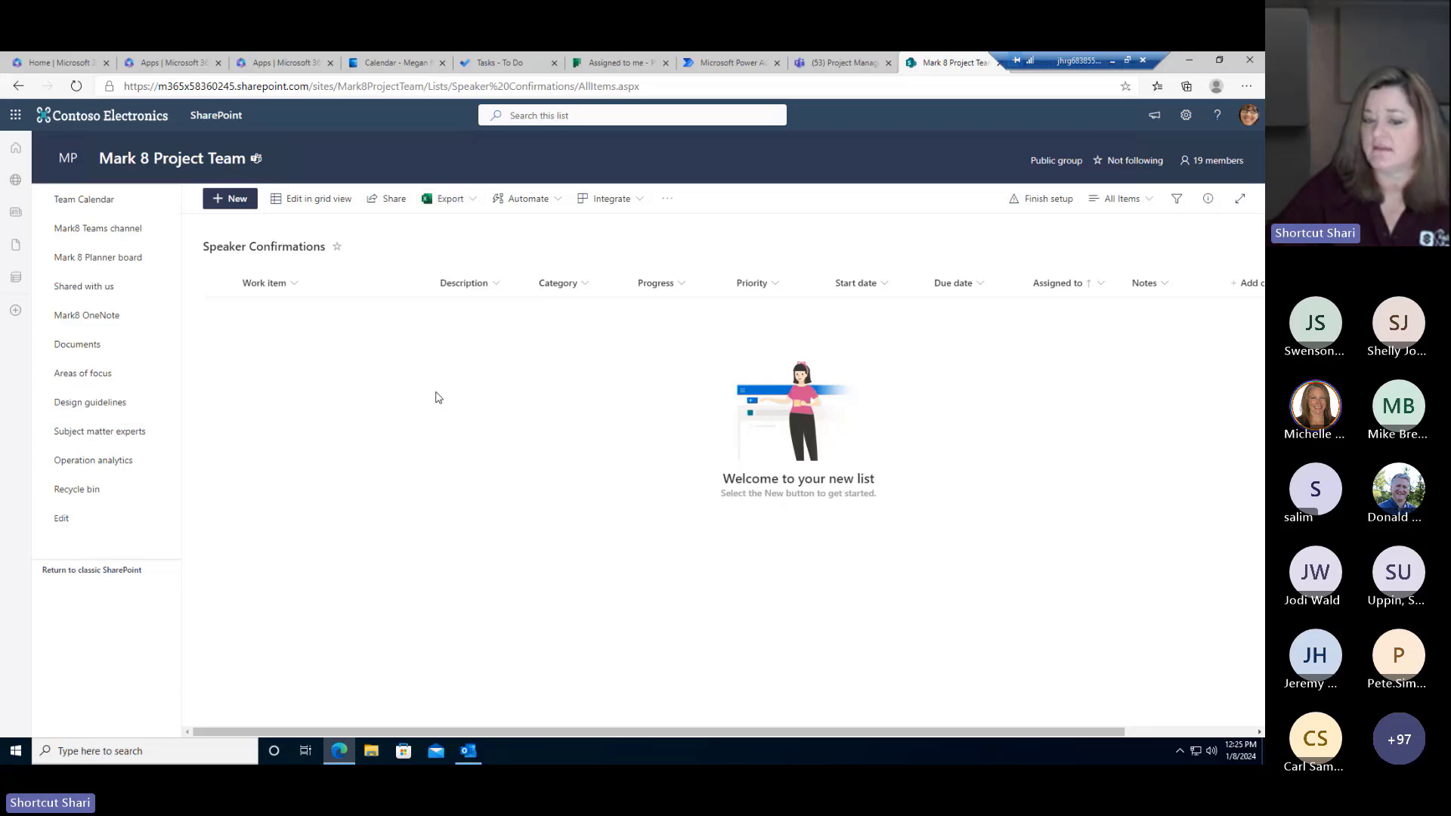